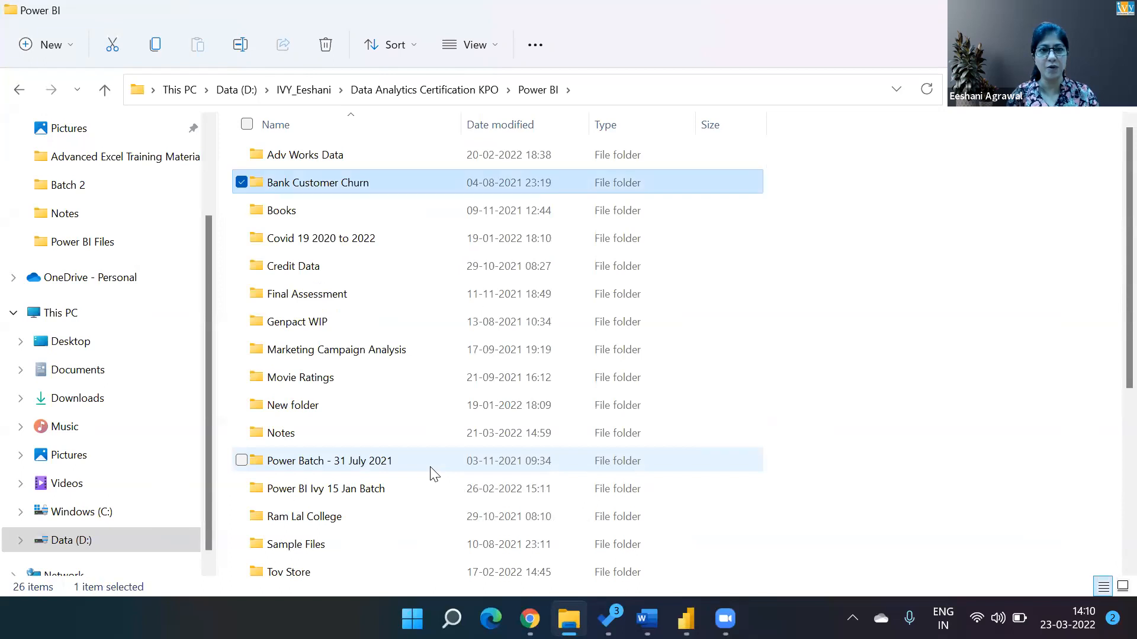
# - Open Adv Work Final Dashboard.pdf from the Adv Works Data folder and examine its monthly profit and return trend charts
pyautogui.press('Down')
pyautogui.press('Down')
pyautogui.press('Down')
pyautogui.press('Down')
pyautogui.press('Up')
pyautogui.press('Up')
pyautogui.press('Down')
pyautogui.press('Return')
pyautogui.press('Down')
pyautogui.press('Down')
pyautogui.press('Down')
pyautogui.press('Up')
pyautogui.press('Return')
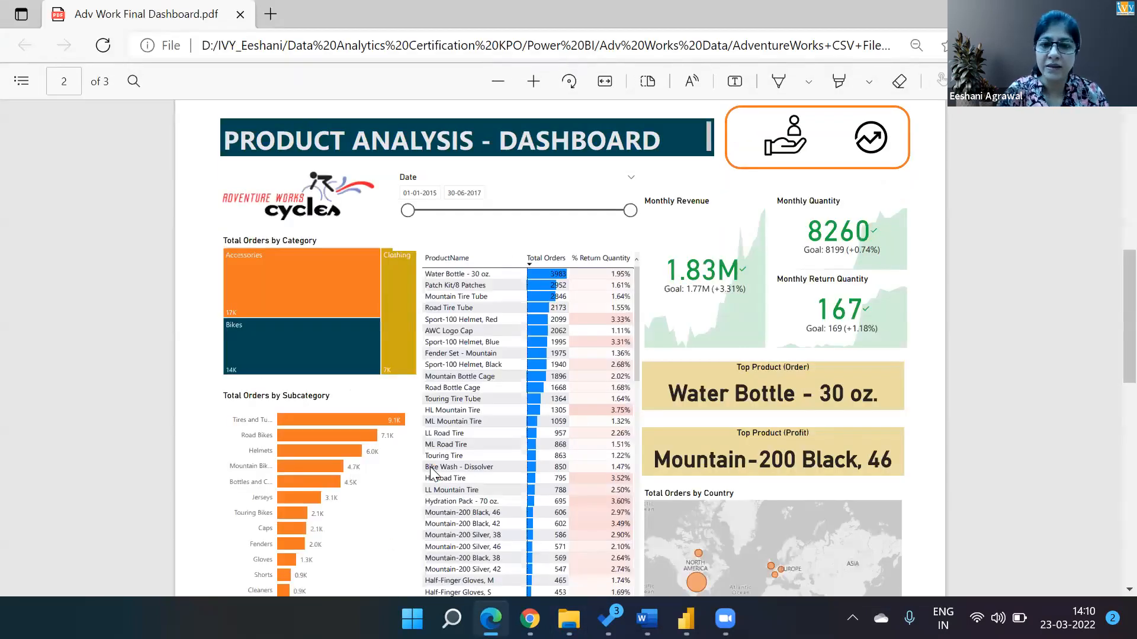
pyautogui.scroll(-15, 429, 466)
pyautogui.scroll(1, 434, 474)
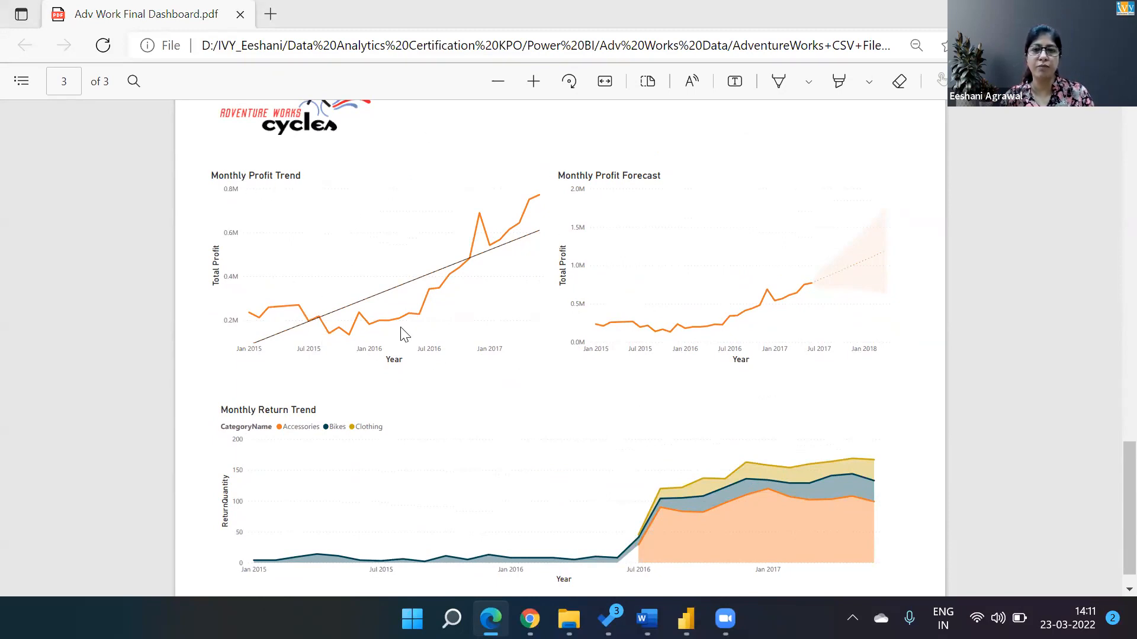
# - Switch to Power BI Desktop and insert a line chart on the blank Page 4
pyautogui.hotkey('alt', 'Tab')
pyautogui.press('Tab')
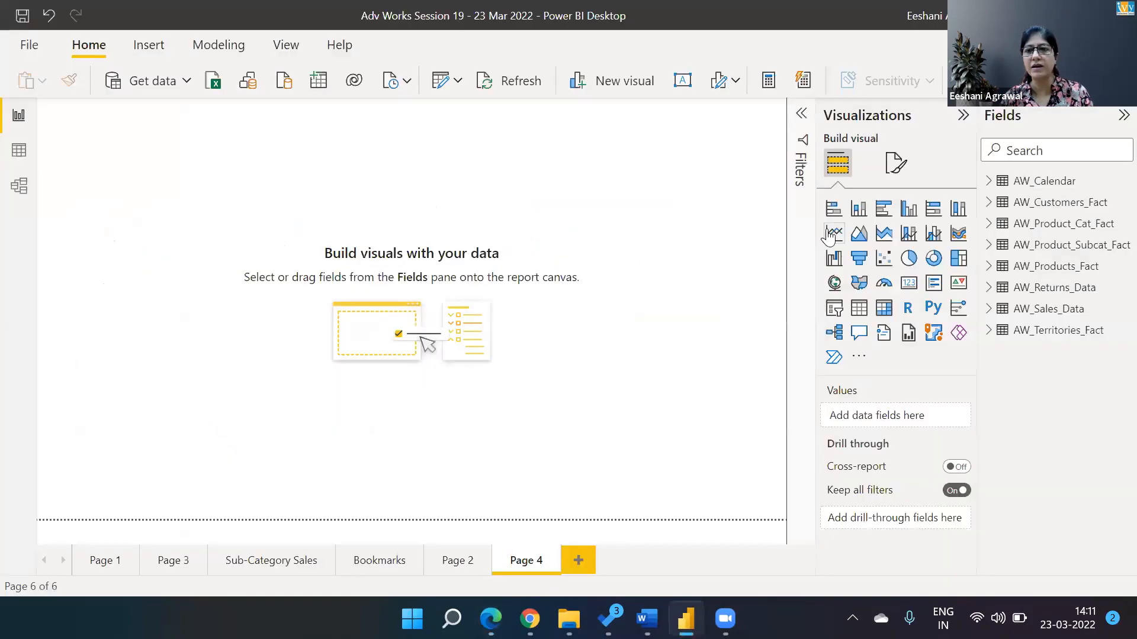
pyautogui.click(832, 236)
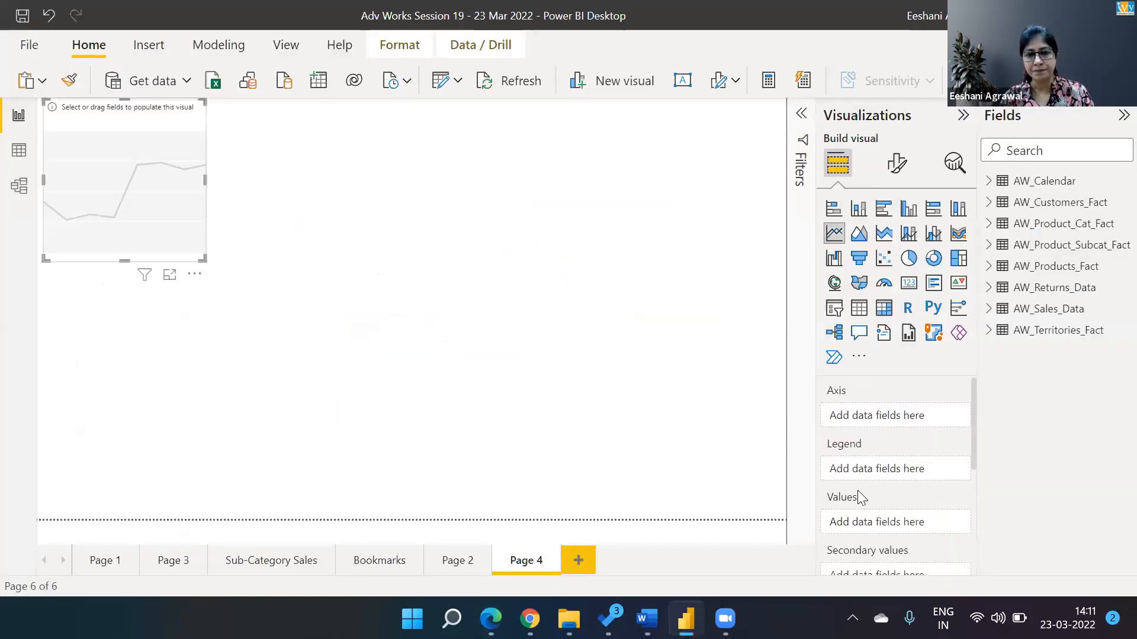
# - Add Date from AW_Calendar to the line chart's axis, keeping only the Year and Month levels
pyautogui.click(989, 183)
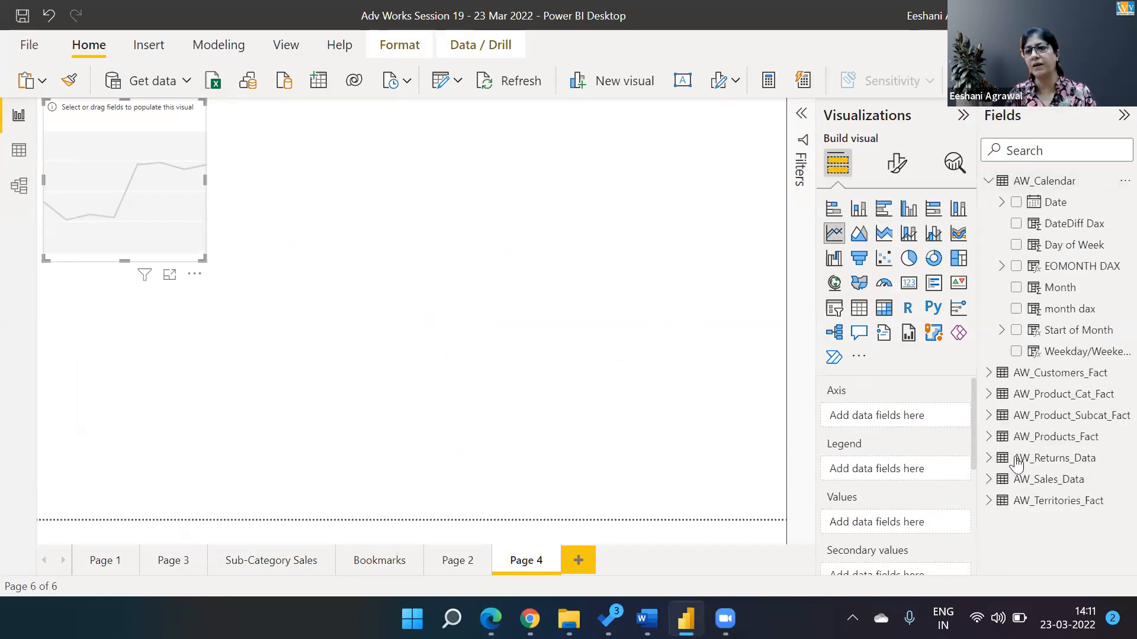
pyautogui.rightClick(1015, 203)
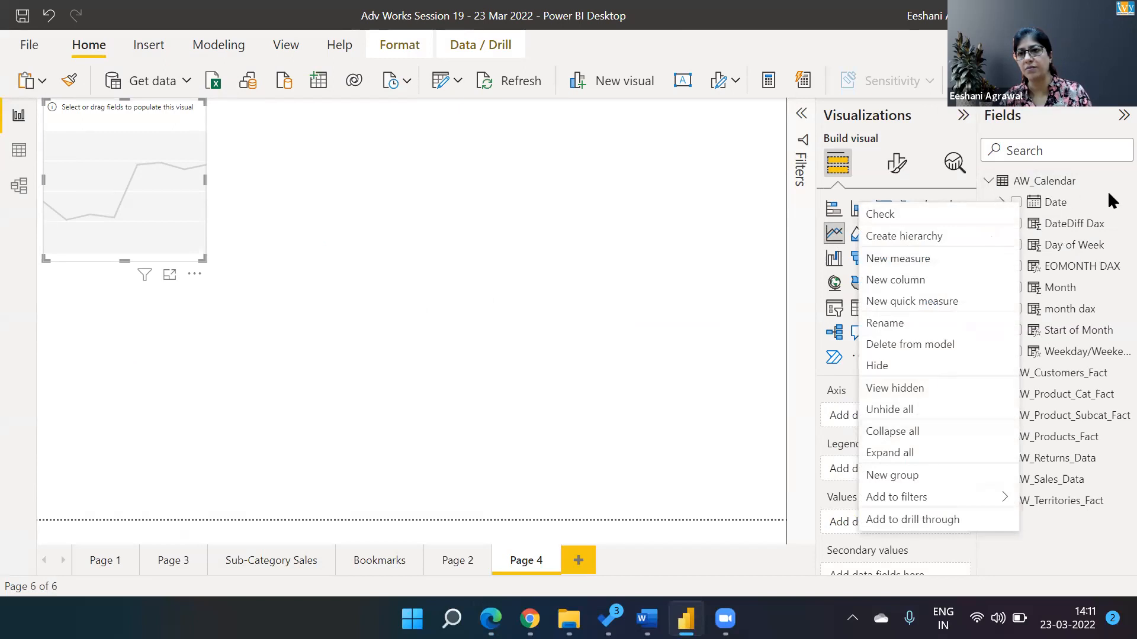
pyautogui.press('Escape')
pyautogui.click(1016, 202)
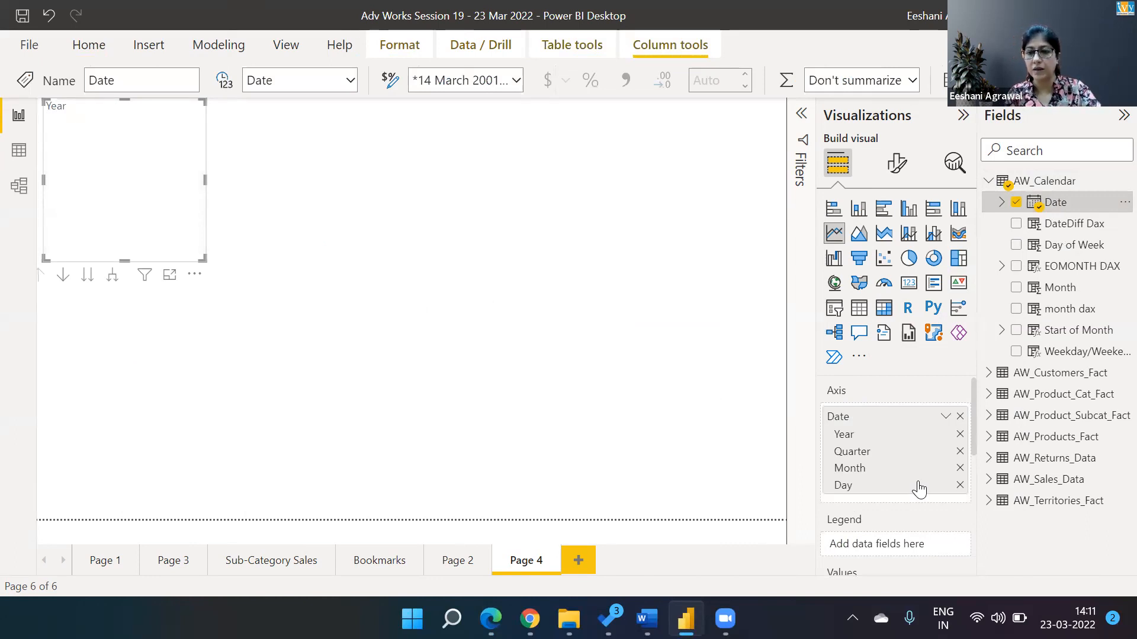
pyautogui.click(959, 452)
pyautogui.click(960, 467)
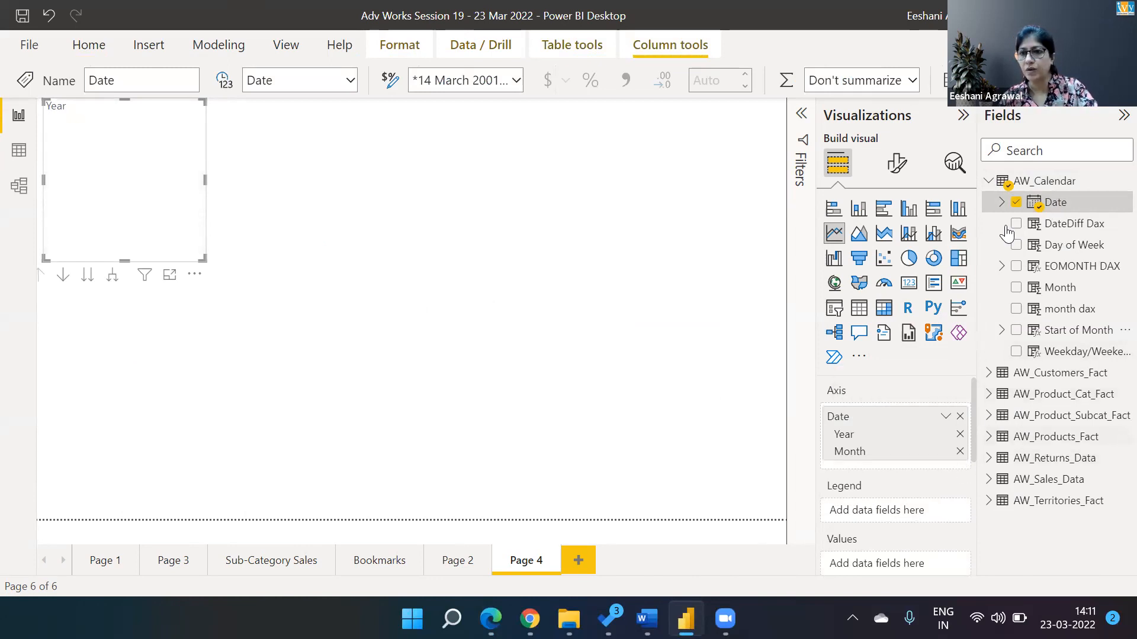
# - Add the Total Profit measure from AW_Sales_Data to the line chart's values
pyautogui.click(988, 180)
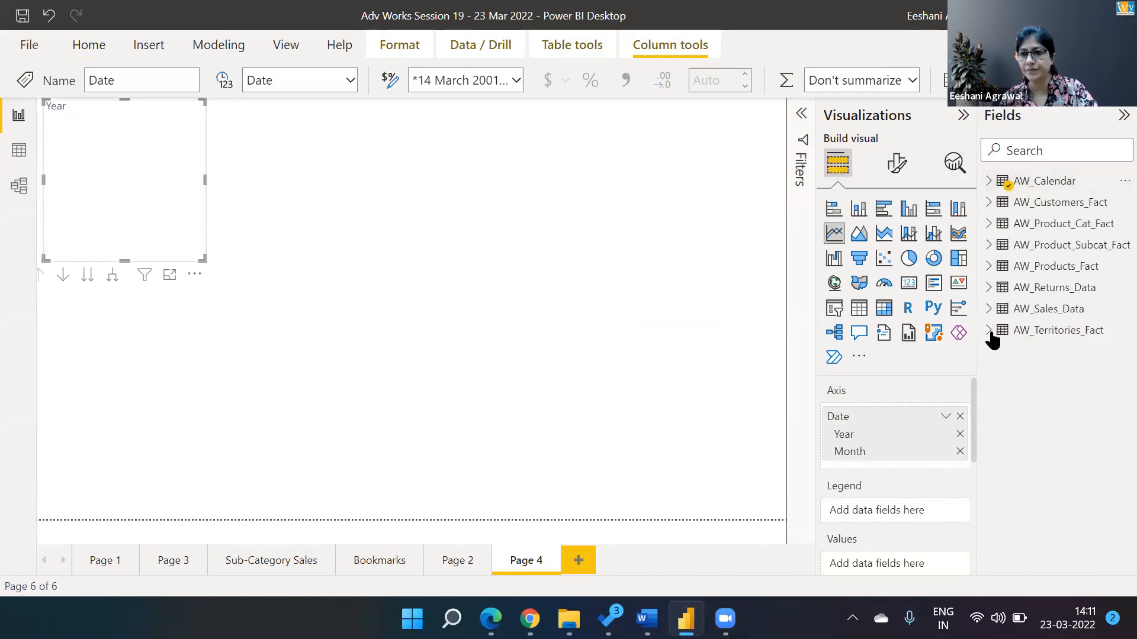
pyautogui.click(987, 311)
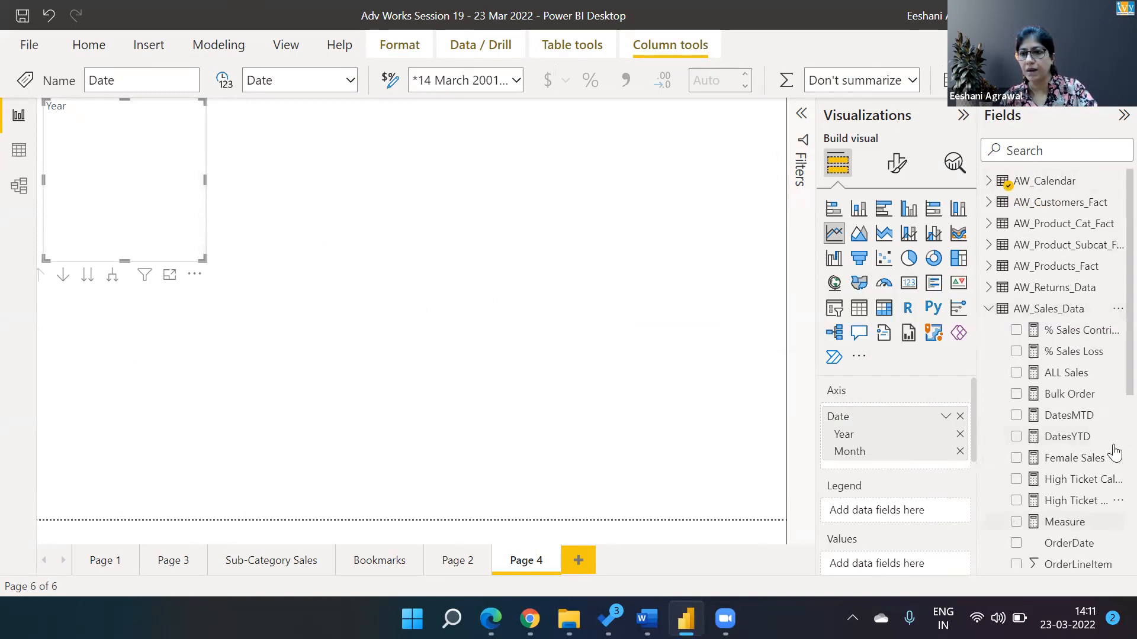
pyautogui.scroll(-5, 1108, 415)
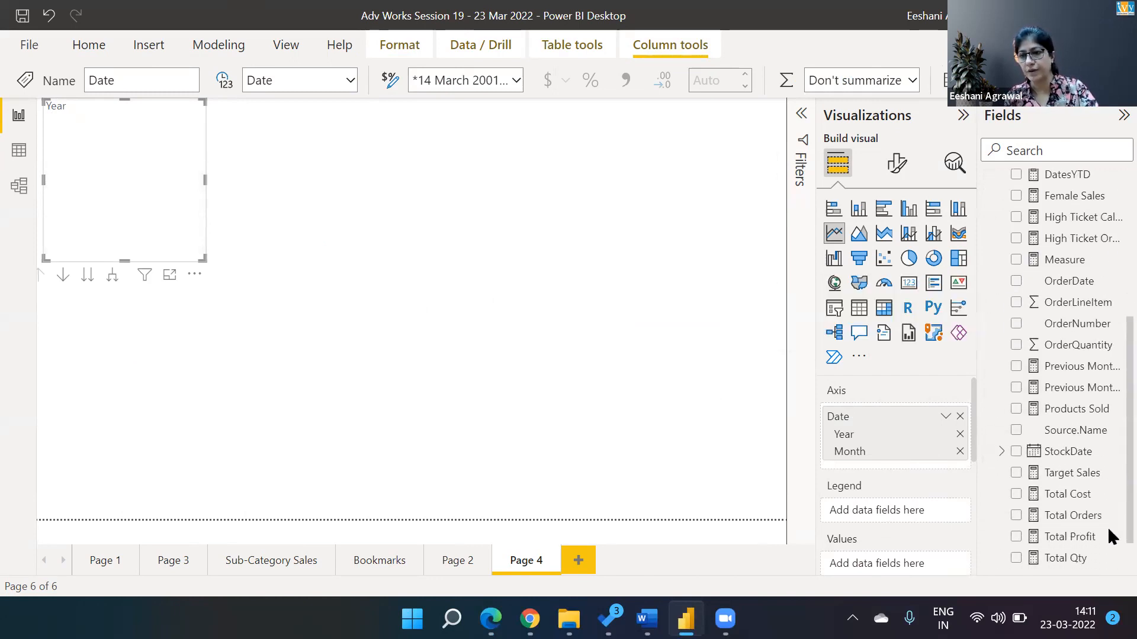
pyautogui.click(1017, 536)
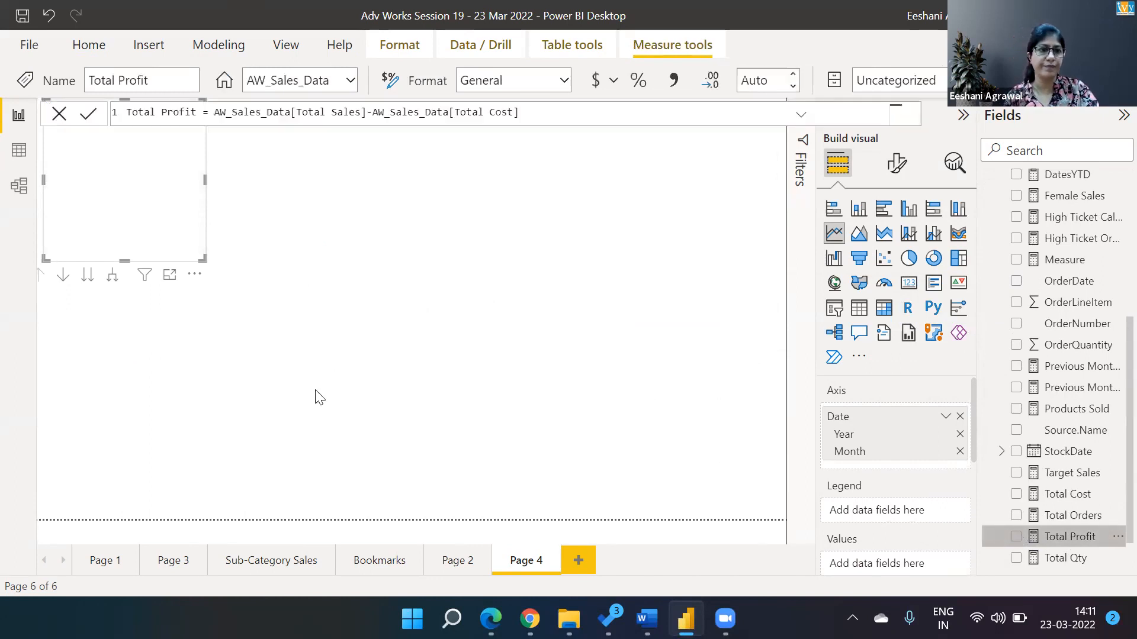
pyautogui.click(1016, 537)
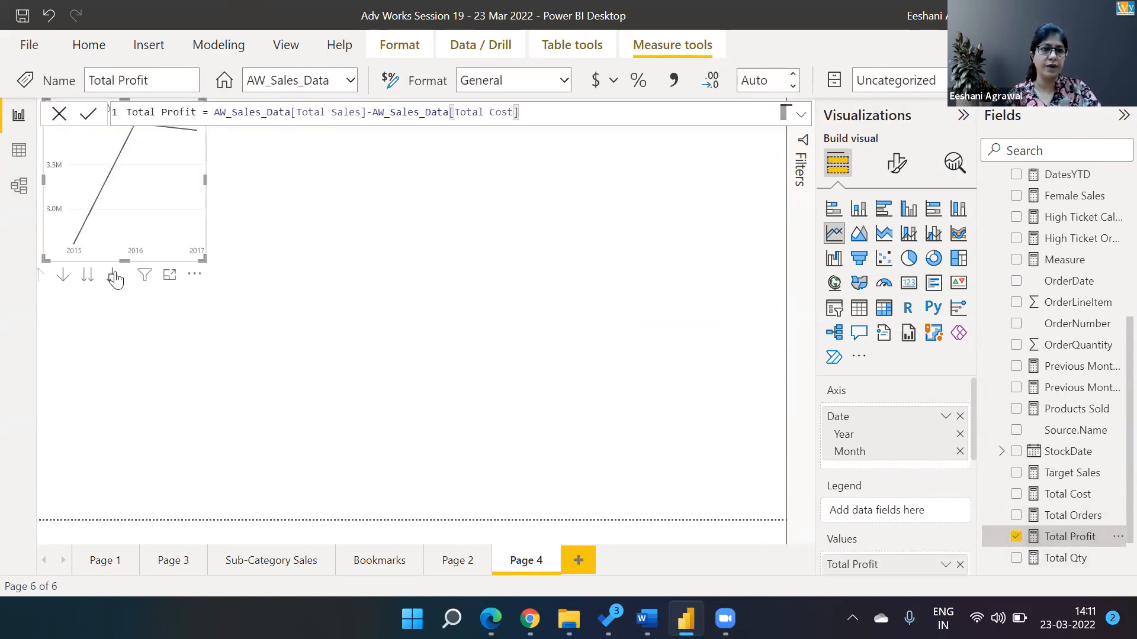
# - Expand the line chart to monthly data points and enlarge it to fill the upper-left part of the page
pyautogui.moveTo(203, 258); pyautogui.dragTo(376, 333)
pyautogui.moveTo(306, 134); pyautogui.dragTo(310, 189)
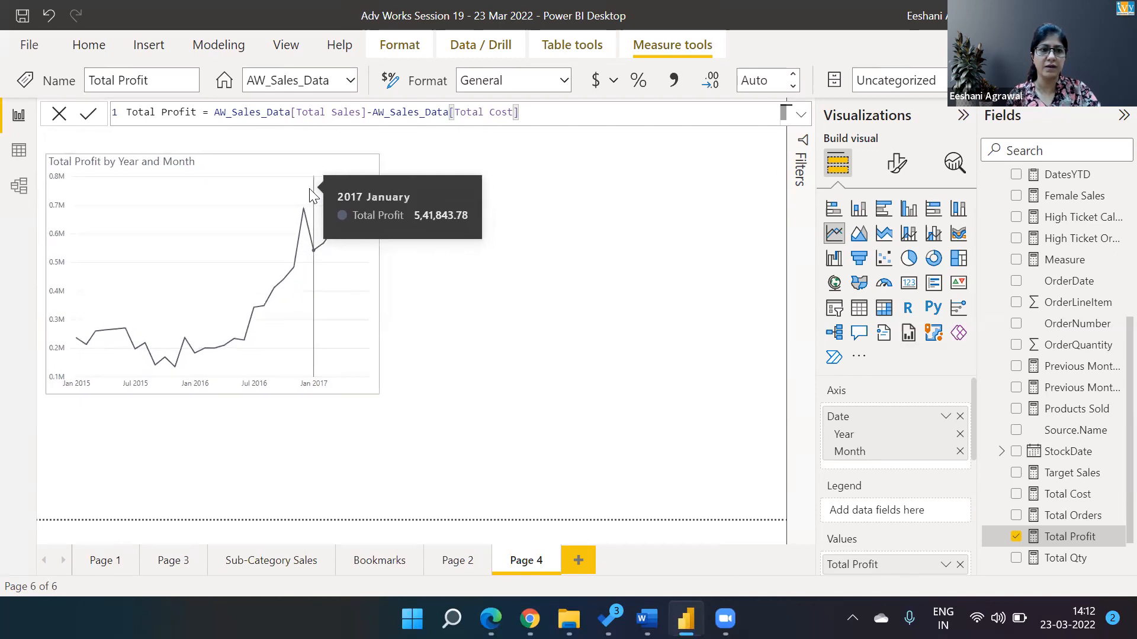
pyautogui.moveTo(376, 391); pyautogui.dragTo(387, 322)
pyautogui.moveTo(291, 166)
pyautogui.mouseDown()
pyautogui.moveTo(274, 166)
pyautogui.moveTo(292, 172)
pyautogui.mouseUp()
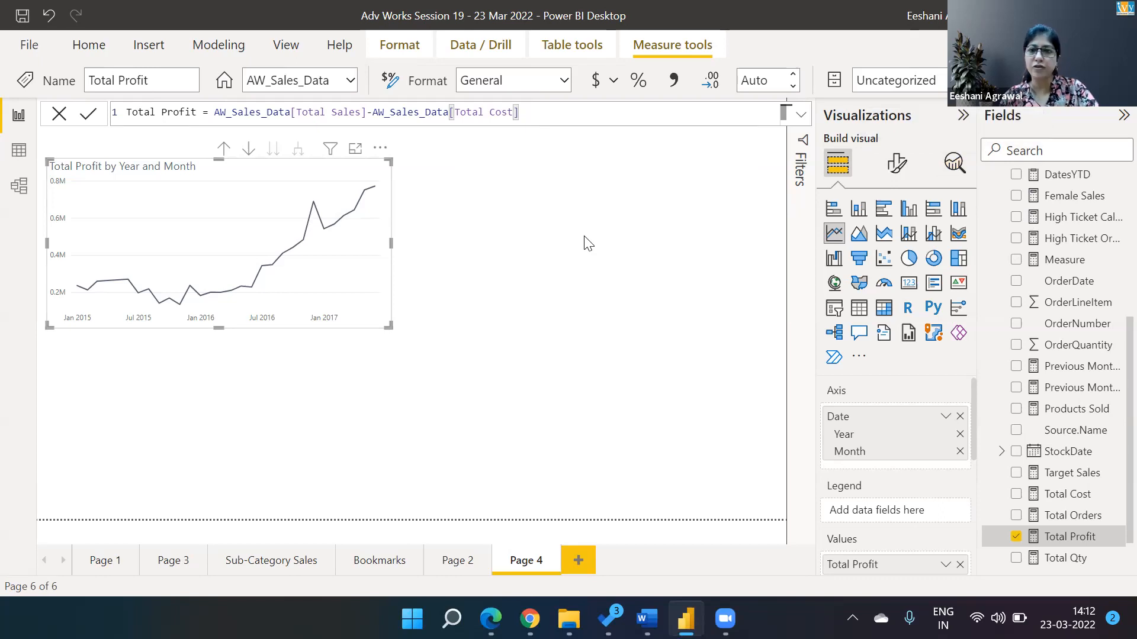
# - Insert a clustered bar chart below the line chart showing Total Profit by CategoryName from AW_Product_Cat_Fact
pyautogui.click(654, 244)
pyautogui.click(881, 212)
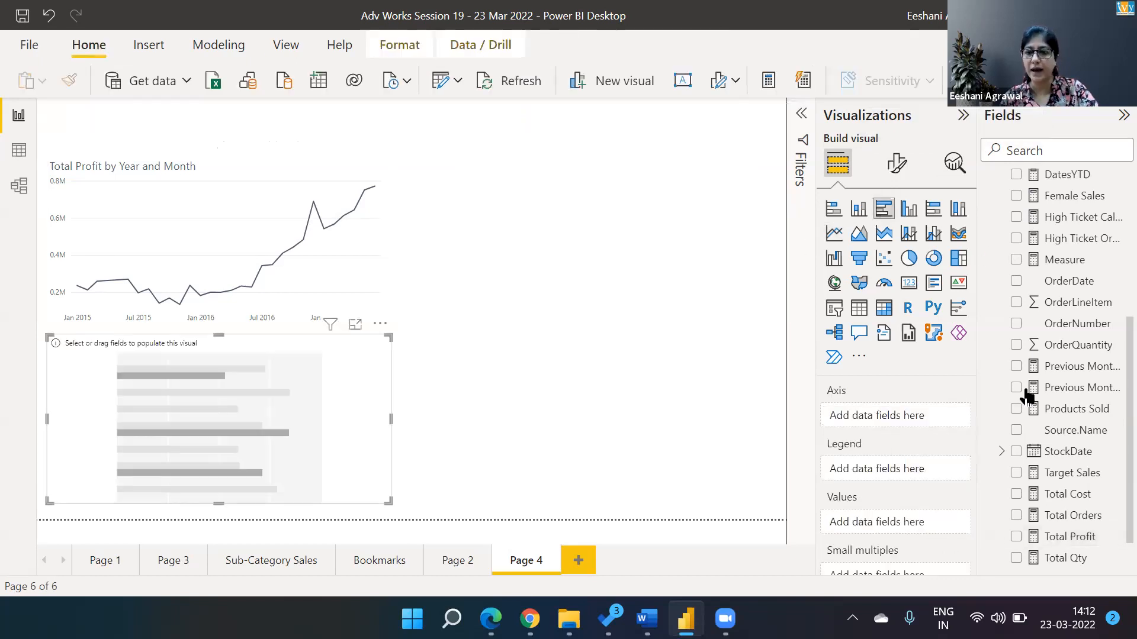
pyautogui.click(1016, 536)
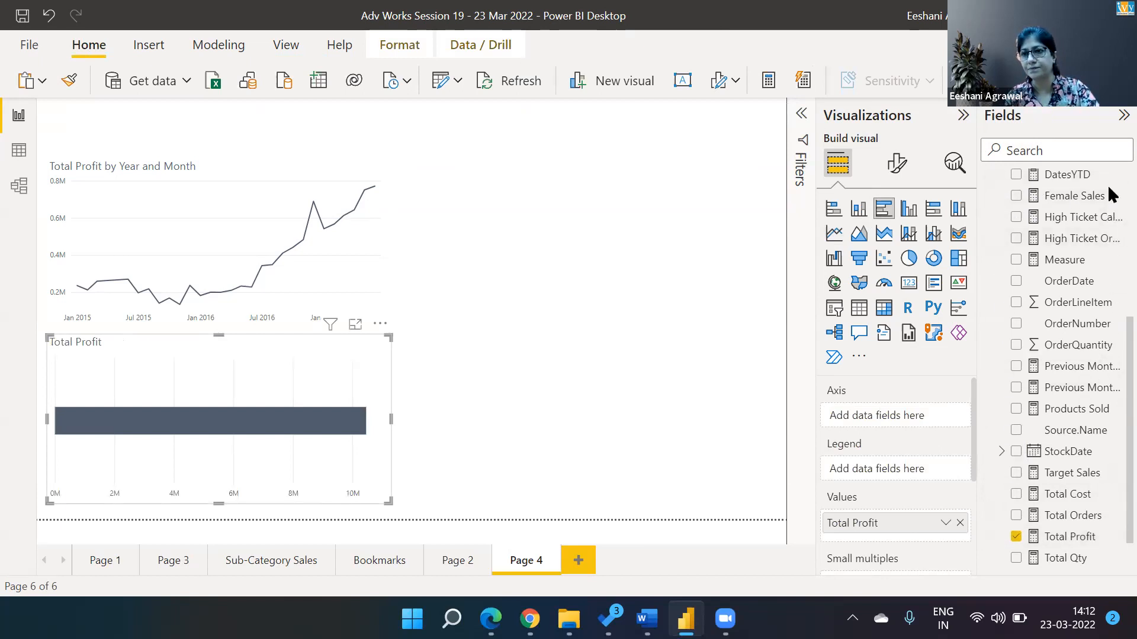
pyautogui.scroll(4, 1108, 190)
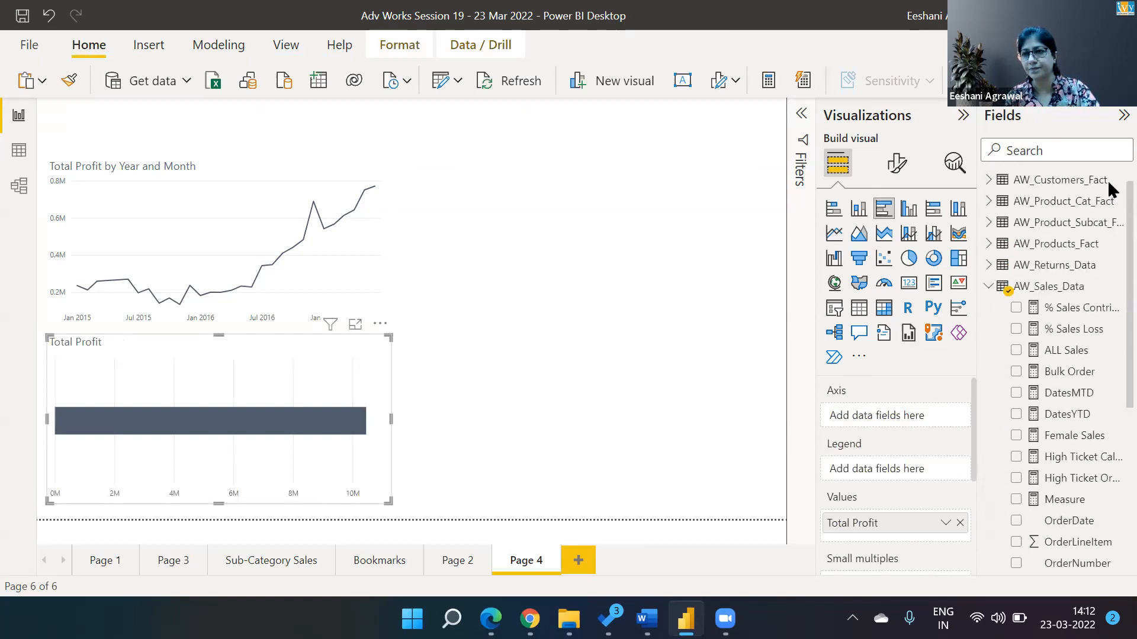
pyautogui.click(1000, 202)
pyautogui.click(1016, 223)
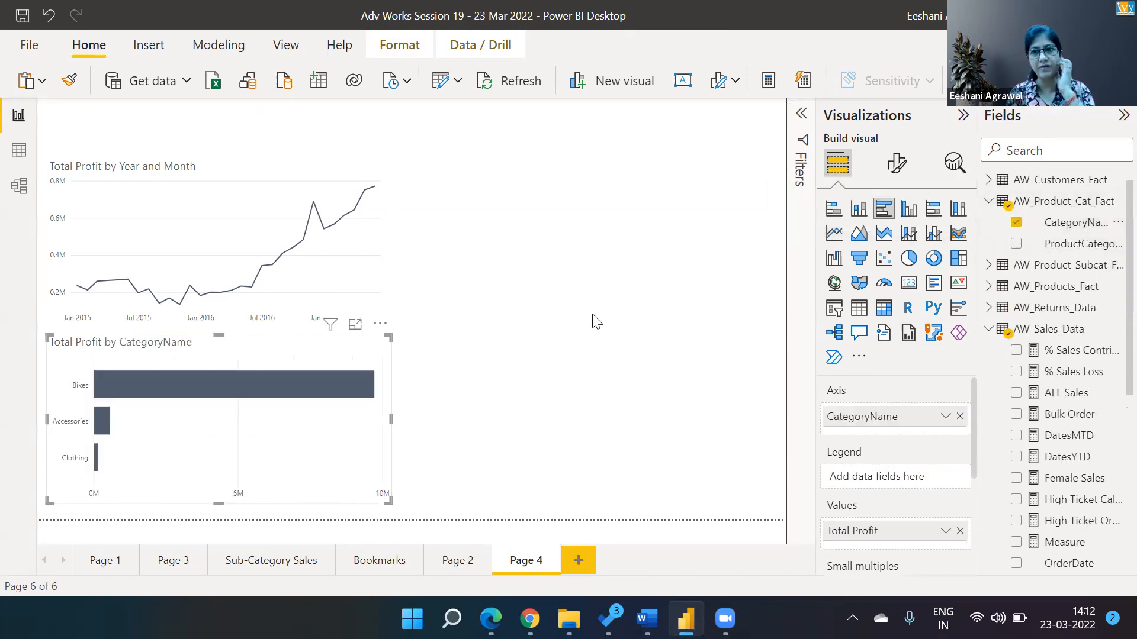
# - Add a trend line to the Total Profit by Year and Month line chart
pyautogui.click(954, 164)
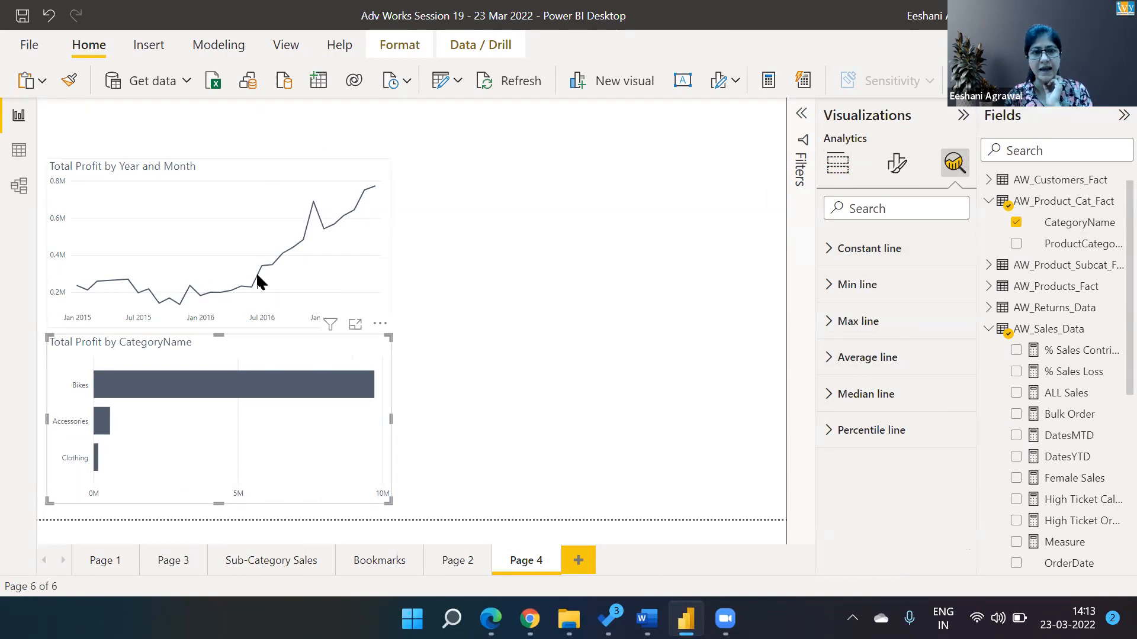
pyautogui.click(308, 172)
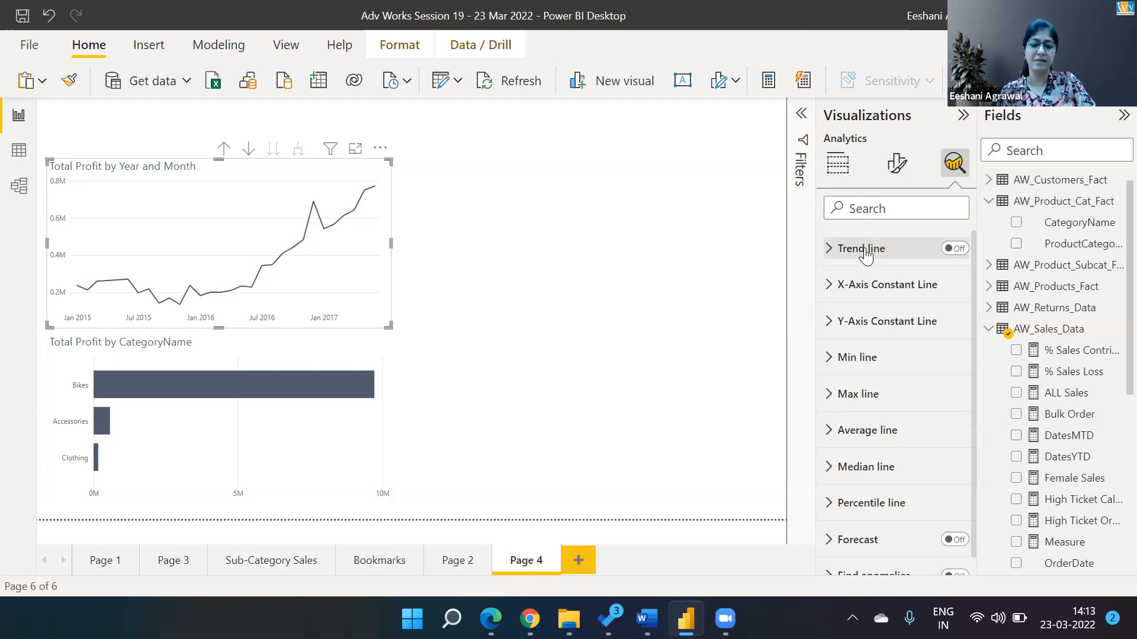
pyautogui.click(955, 249)
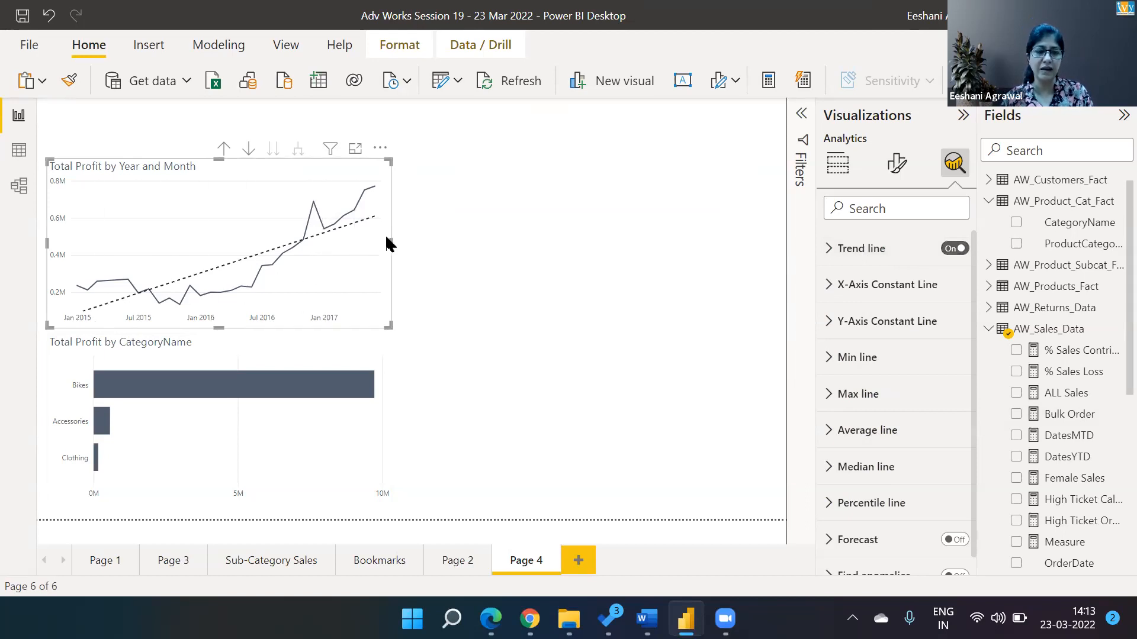
# - Try a teal trend line with 32% transparency and restore its default formatting by switching the trend line off and back on
pyautogui.click(831, 249)
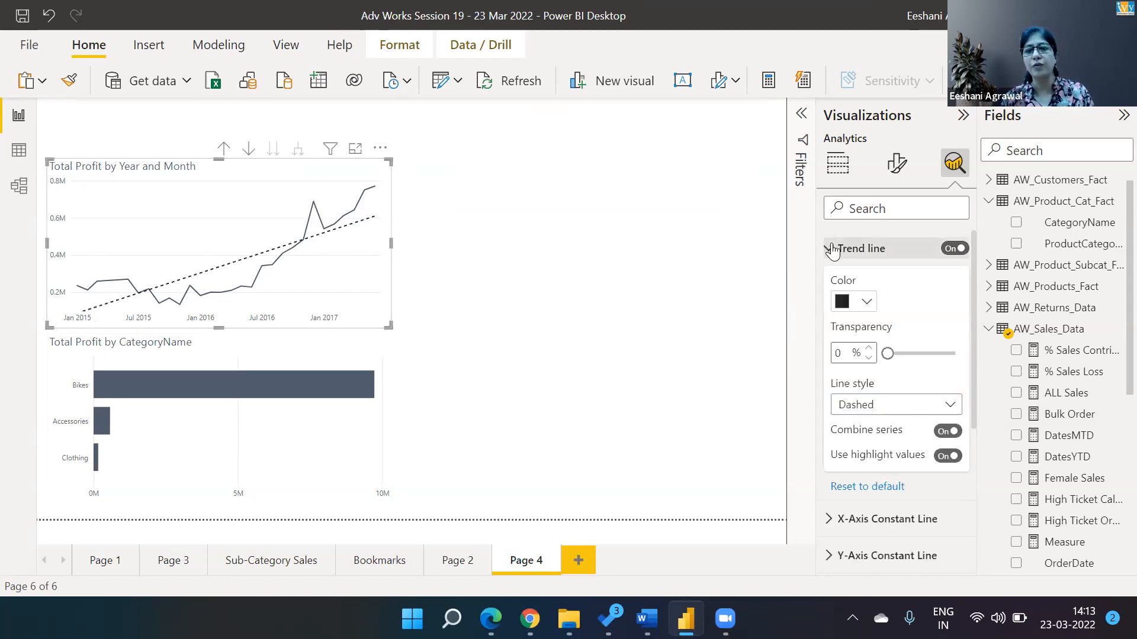
pyautogui.click(865, 300)
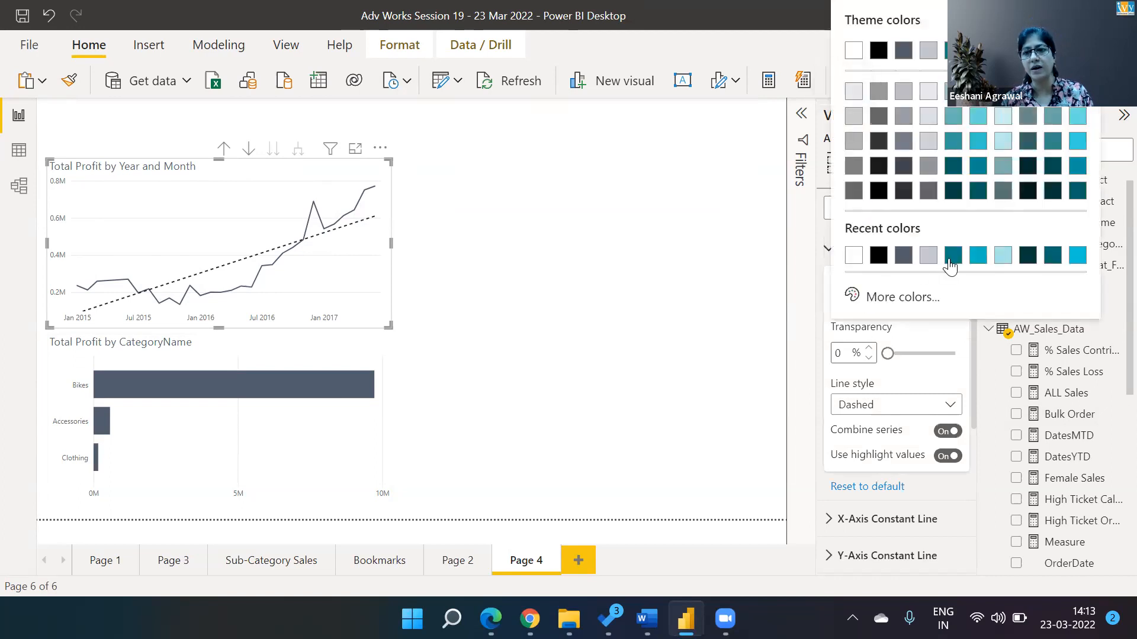
pyautogui.click(951, 257)
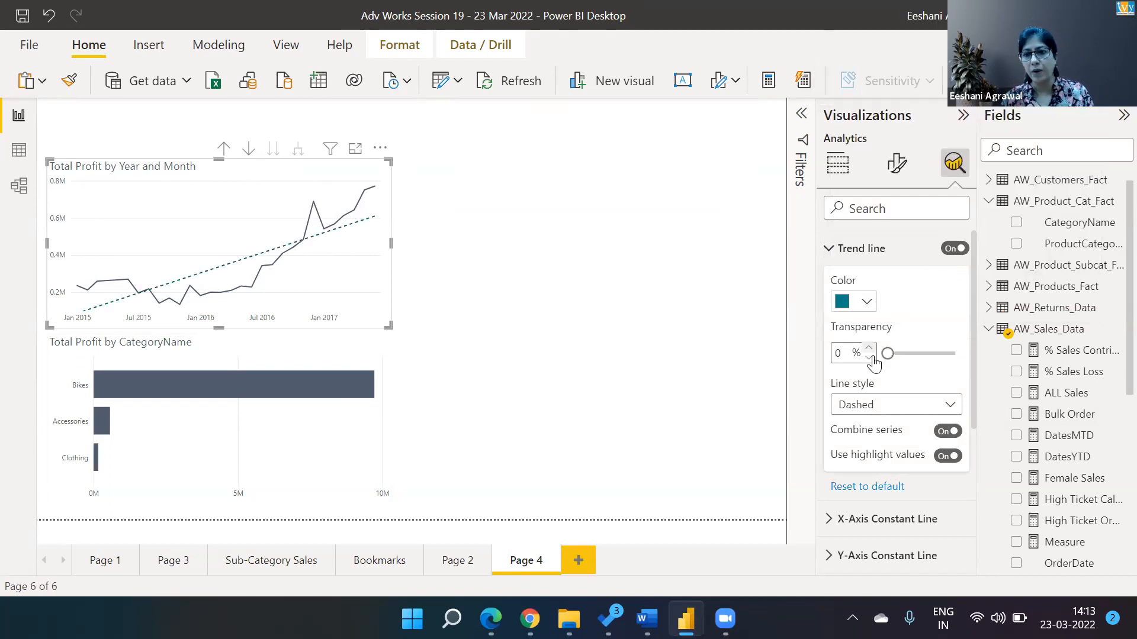
pyautogui.moveTo(885, 354); pyautogui.dragTo(908, 350)
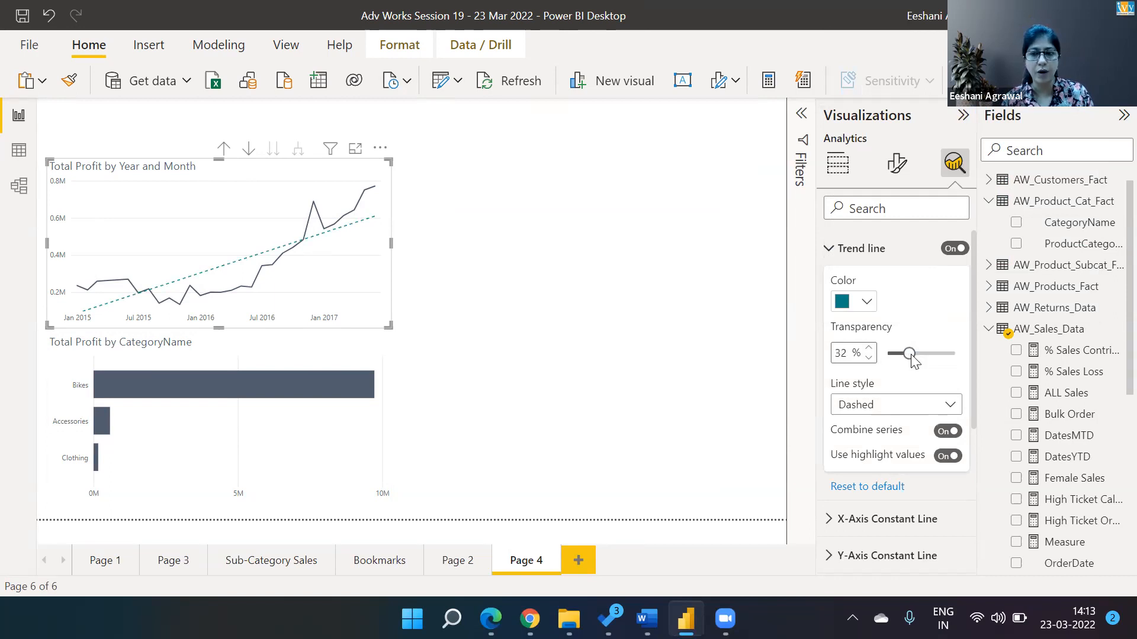
pyautogui.rightClick(908, 354)
pyautogui.click(923, 366)
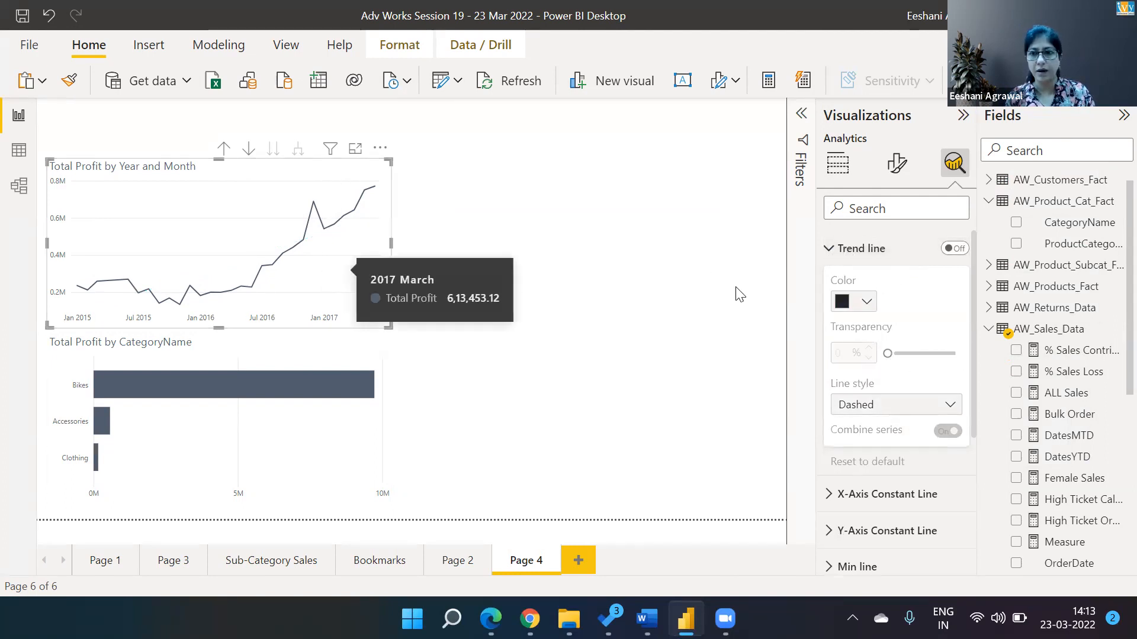
pyautogui.click(955, 250)
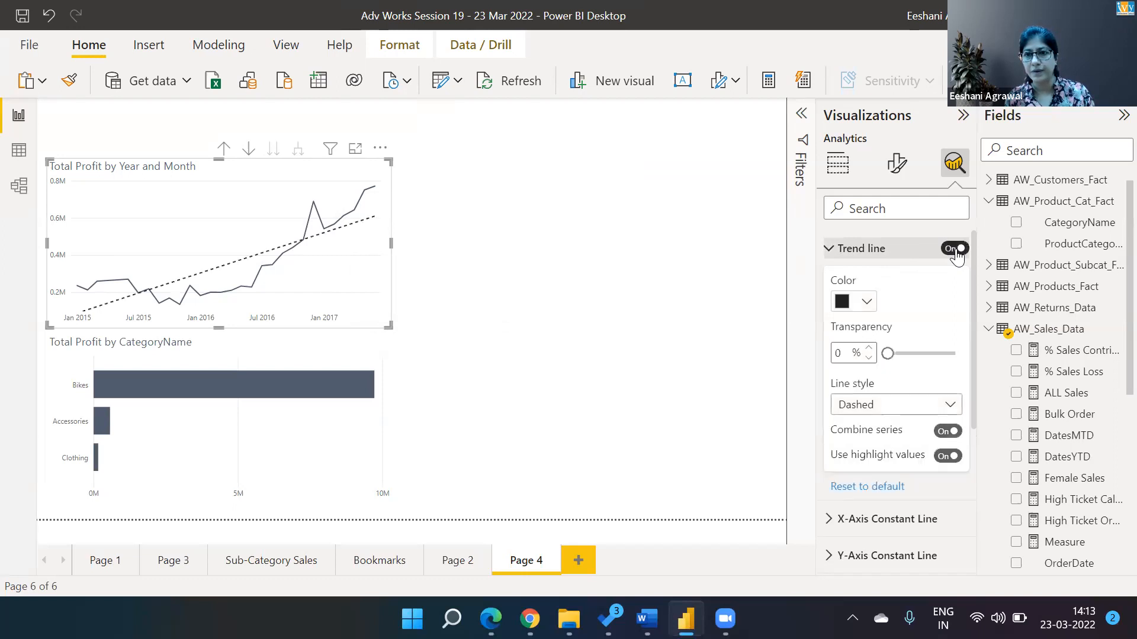
# - Format the profit trend line in light blue with 64% transparency and the Dotted line style
pyautogui.click(870, 305)
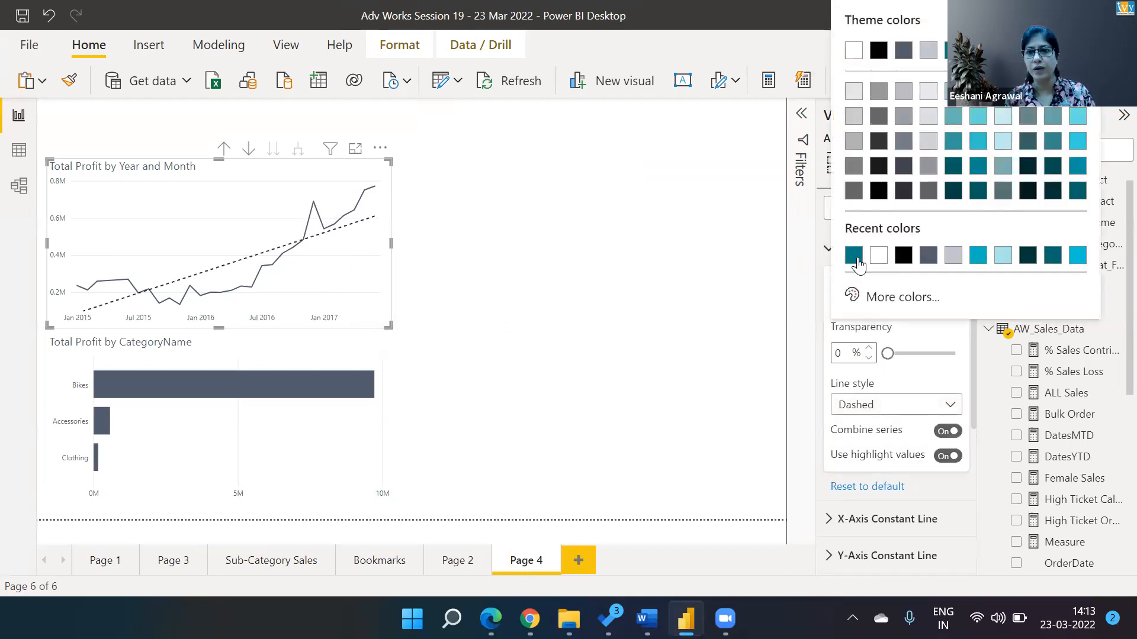
pyautogui.click(978, 255)
pyautogui.click(912, 353)
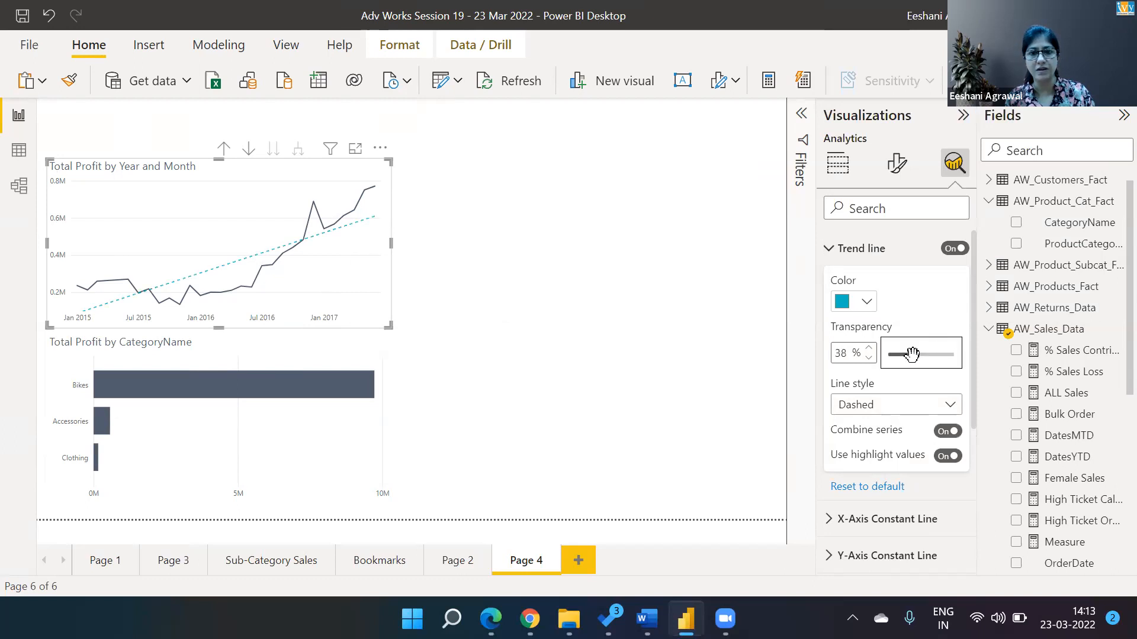
pyautogui.moveTo(912, 353); pyautogui.dragTo(928, 354)
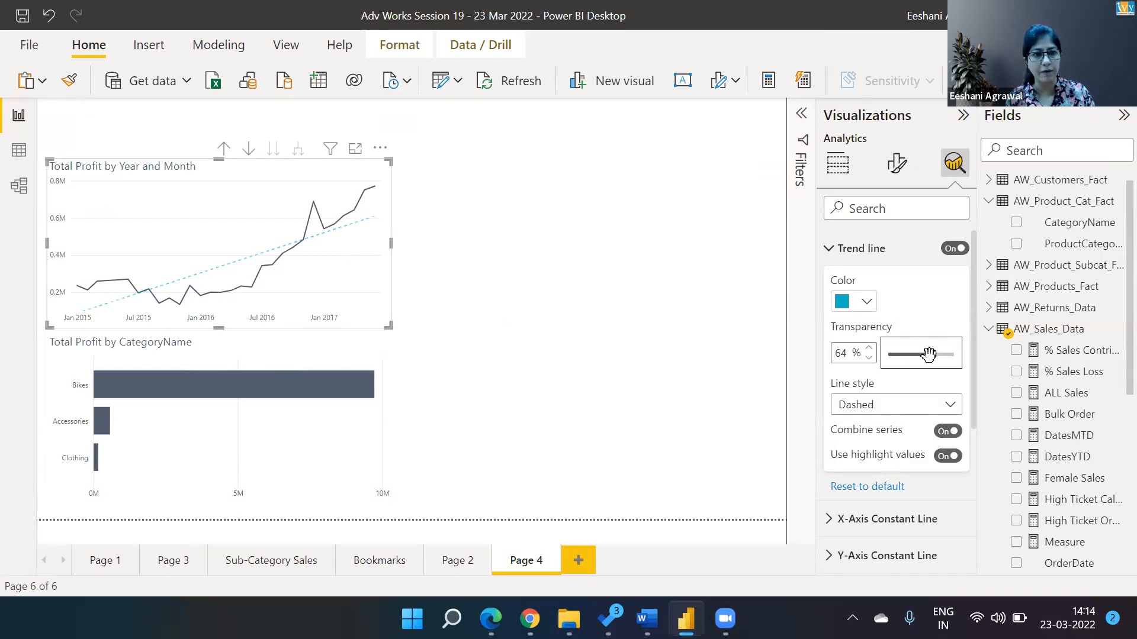
pyautogui.click(877, 407)
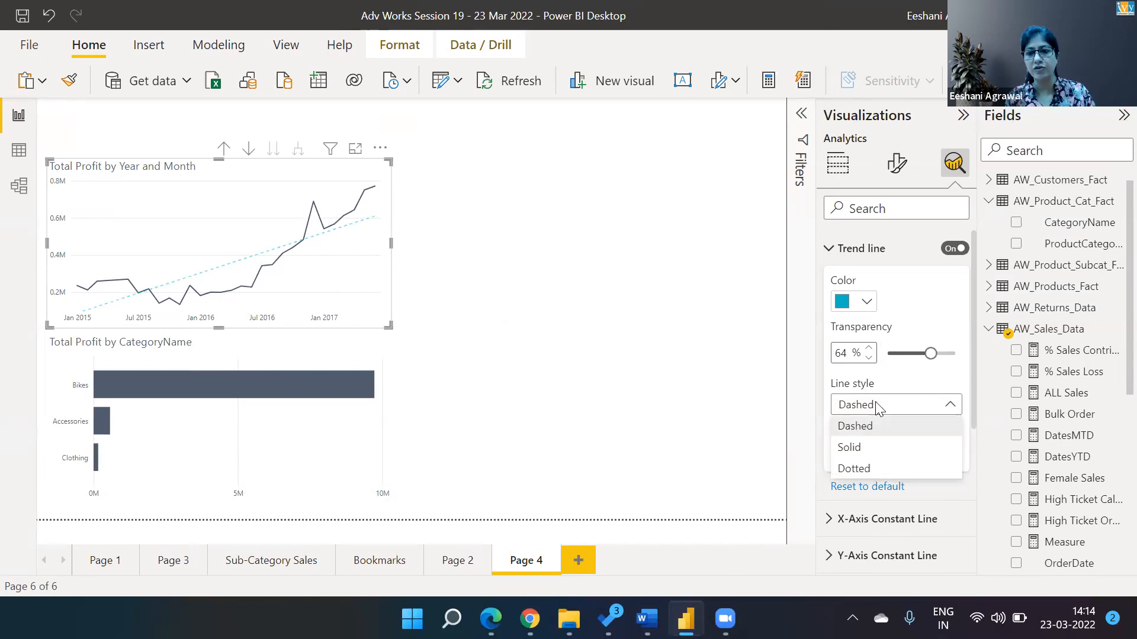
pyautogui.click(863, 468)
pyautogui.click(696, 332)
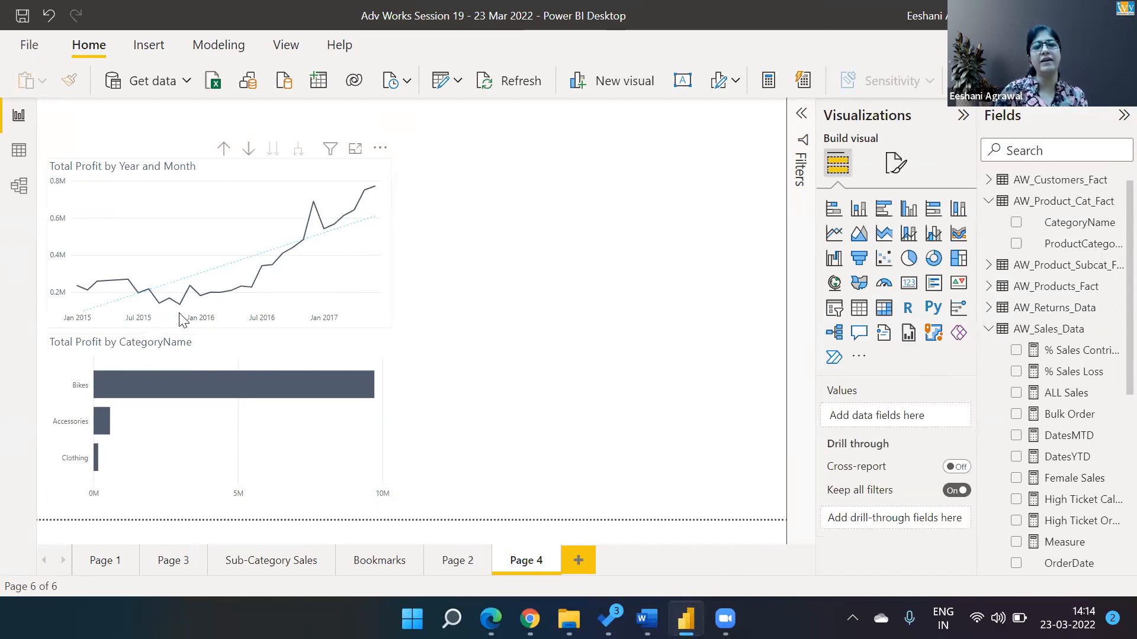
pyautogui.moveTo(263, 289)
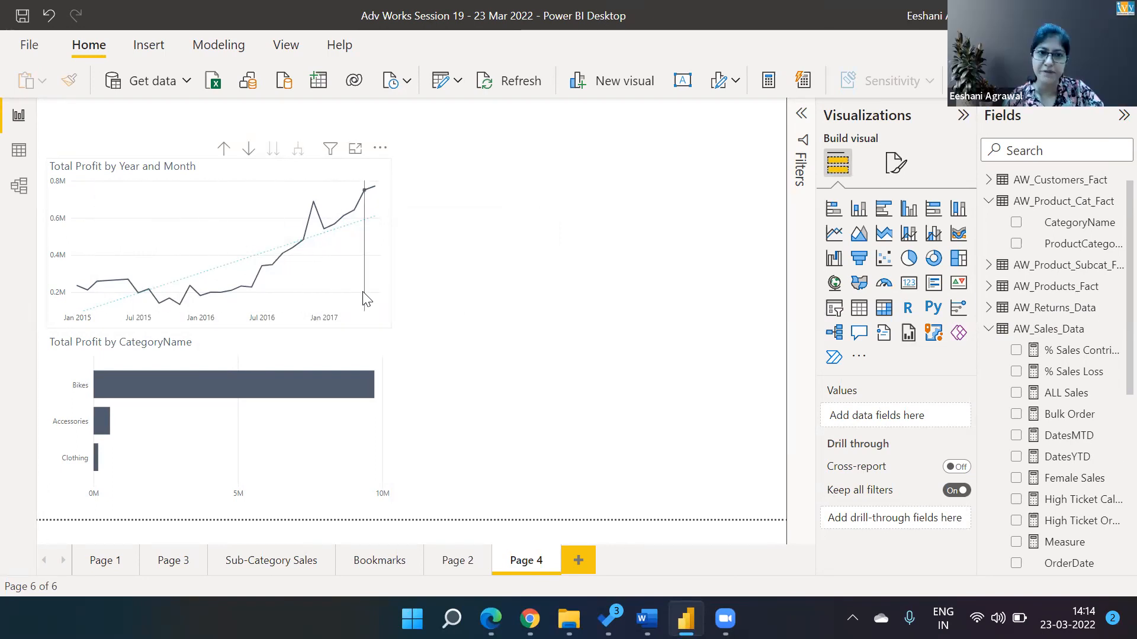
pyautogui.moveTo(364, 299)
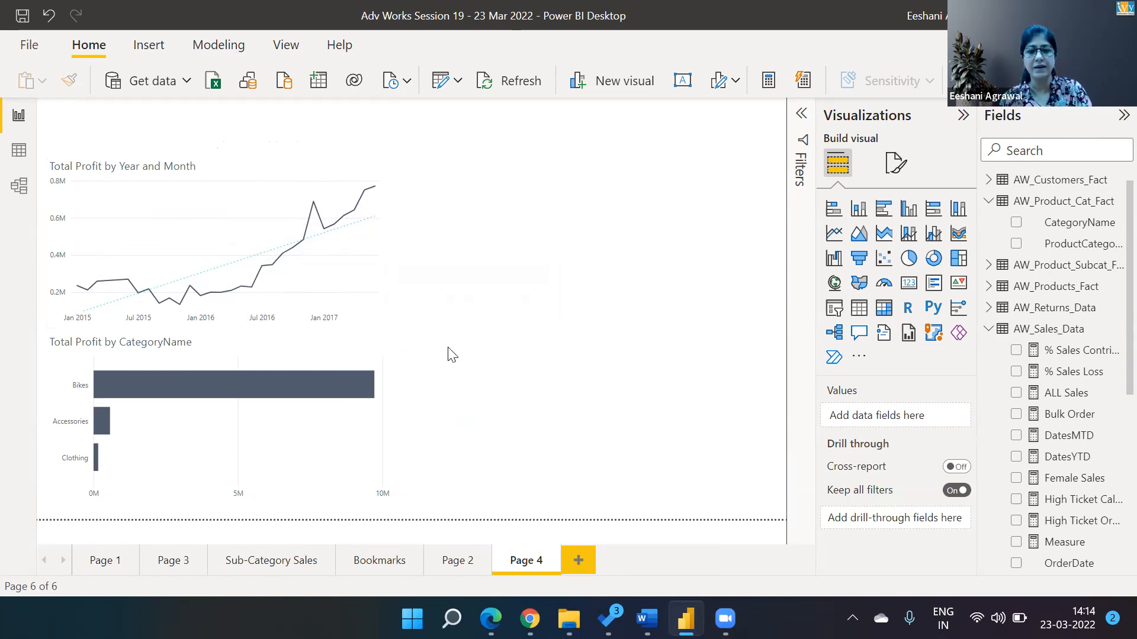
# - Check the reference dashboard PDF, then duplicate the Total Profit by Year and Month line chart and place the copy beside the original
pyautogui.hotkey('alt', 'Tab')
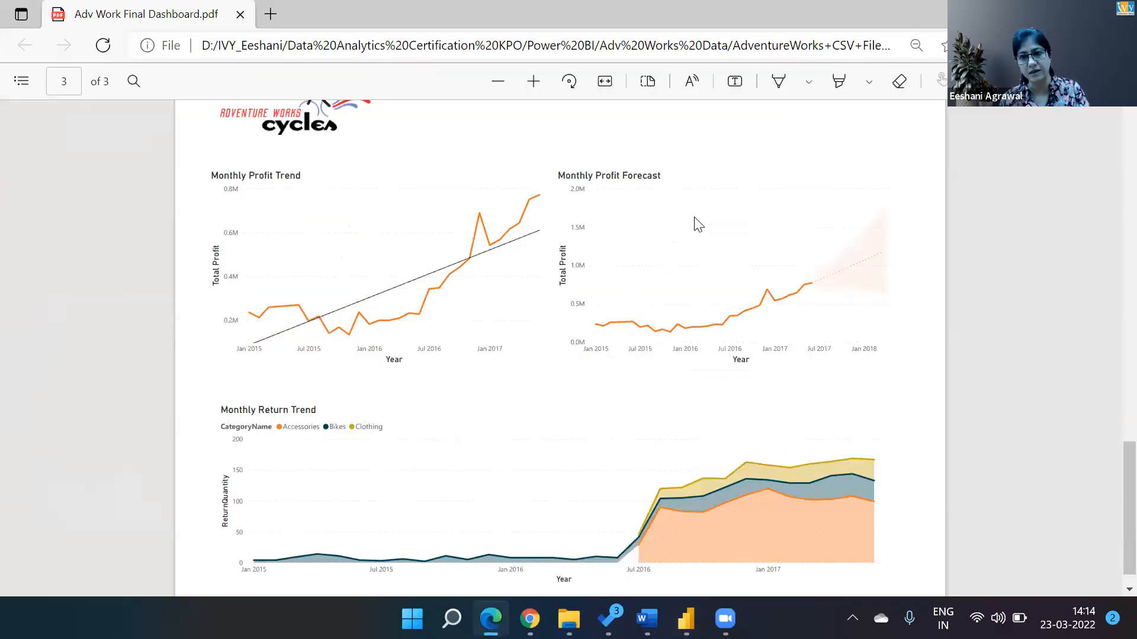
pyautogui.hotkey('alt', 'Tab')
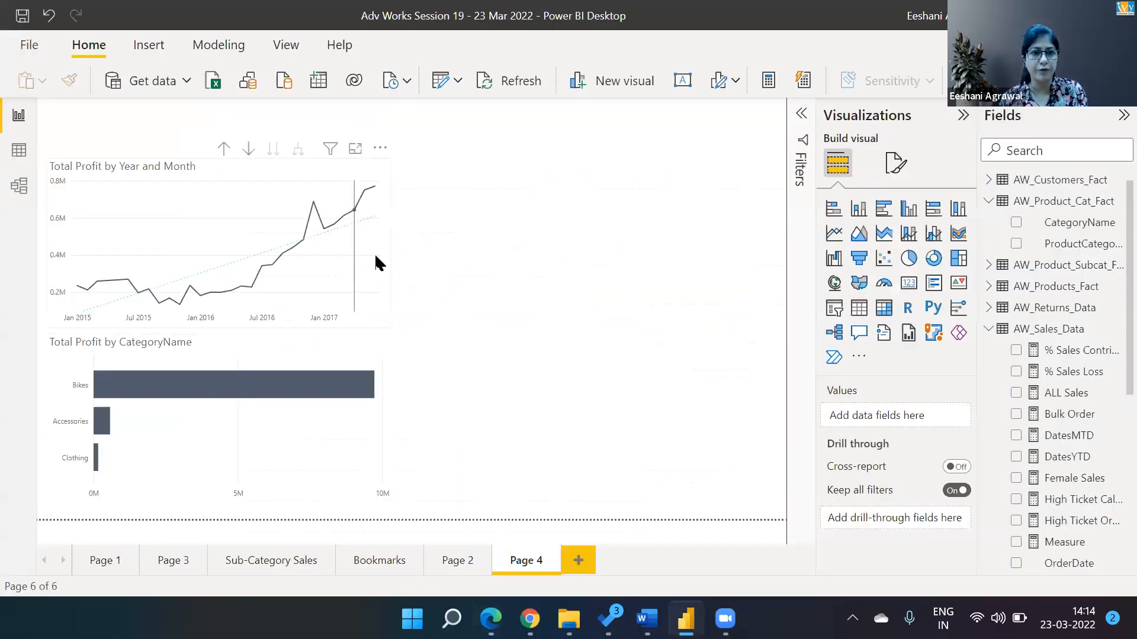
pyautogui.click(388, 260)
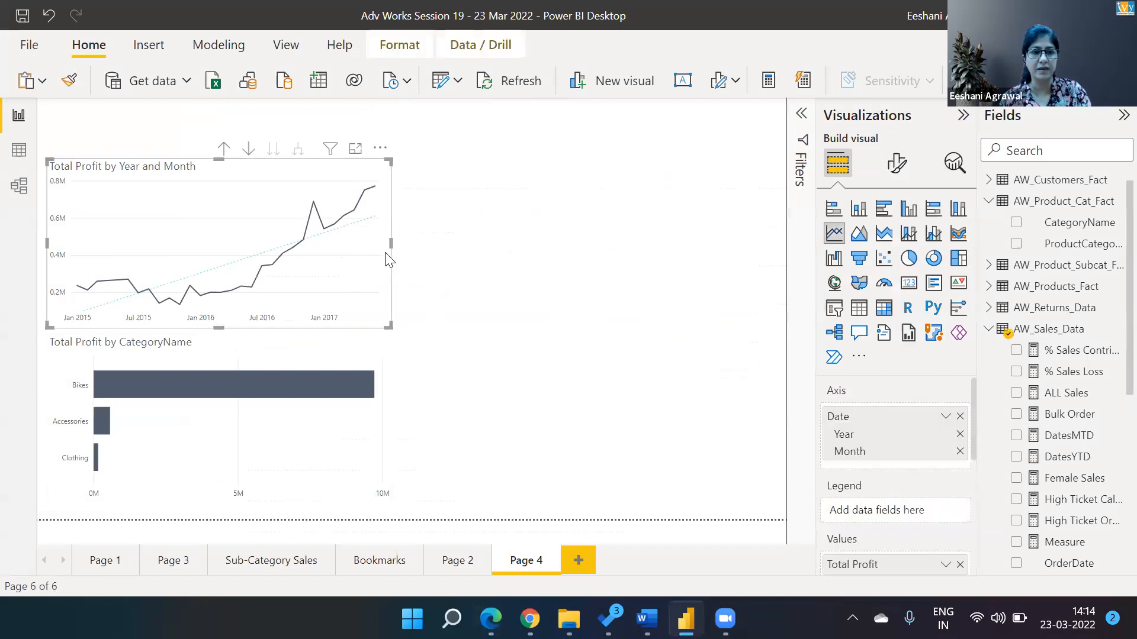
pyautogui.hotkey('ctrl', 'c')
pyautogui.hotkey('ctrl', 'v')
pyautogui.moveTo(398, 251); pyautogui.dragTo(743, 253)
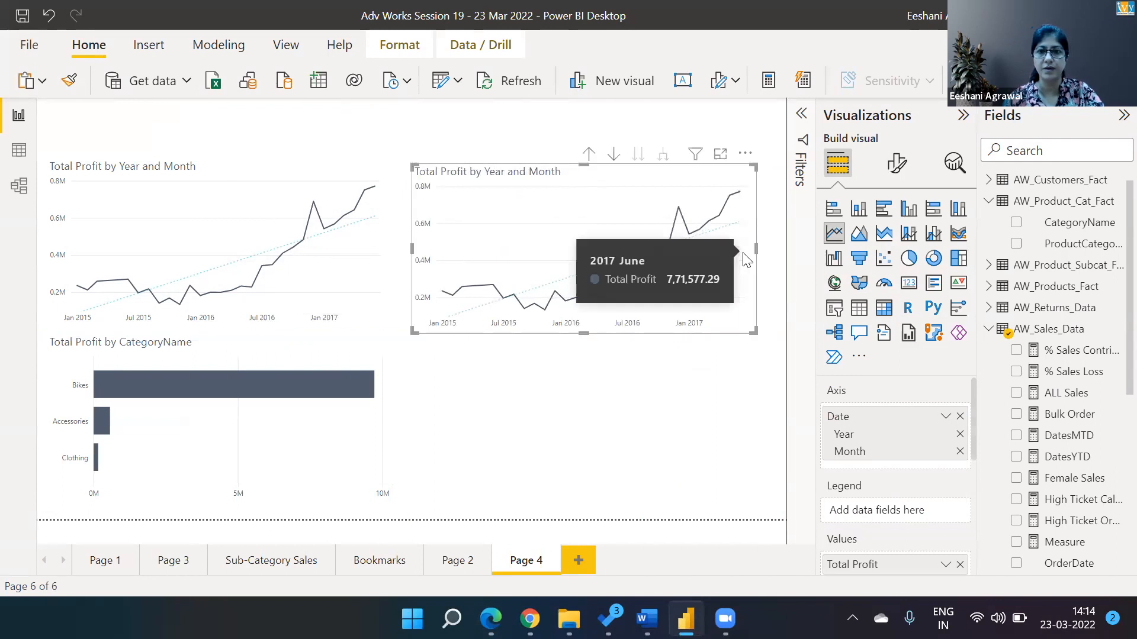
# - Turn off the trend line on the copied line chart and turn on its forecast
pyautogui.click(954, 163)
pyautogui.click(949, 250)
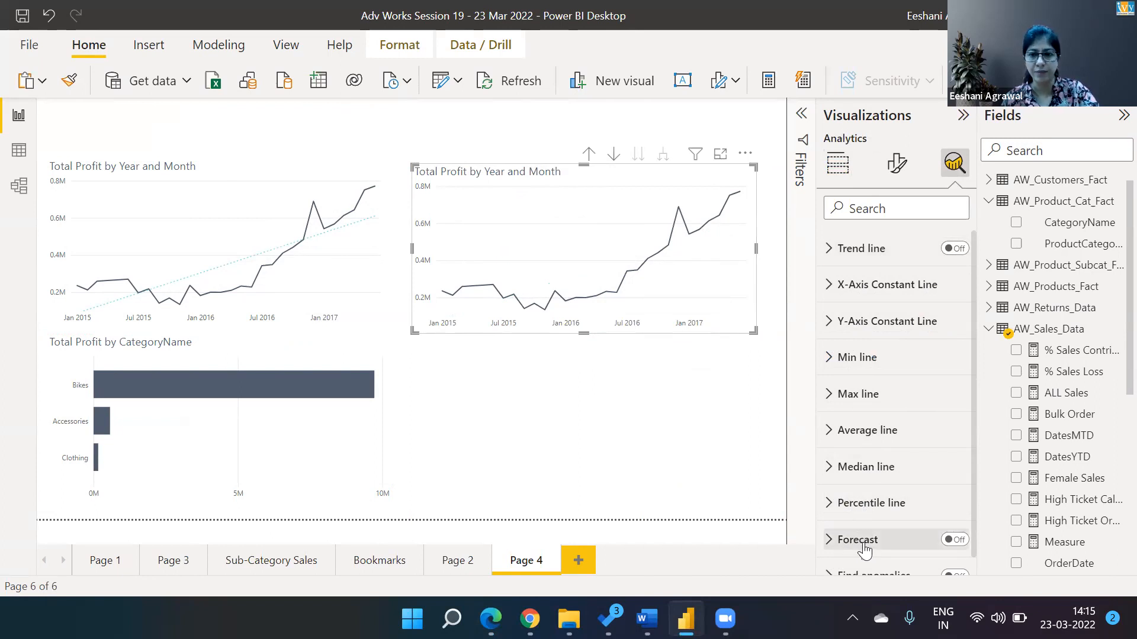
pyautogui.click(959, 541)
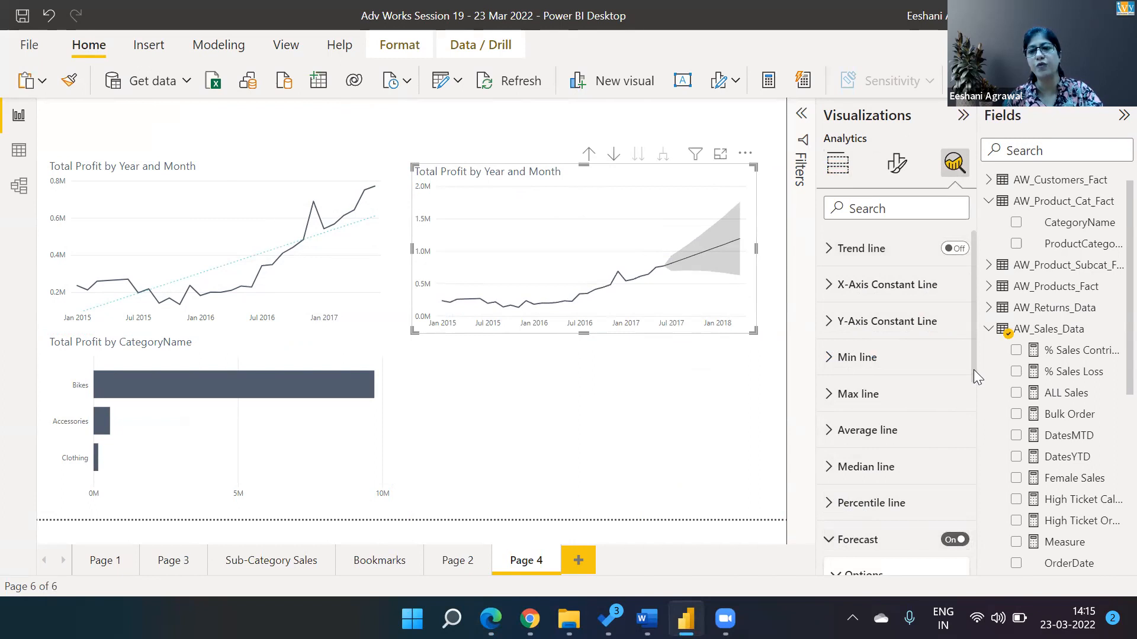
pyautogui.moveTo(973, 370); pyautogui.dragTo(974, 394)
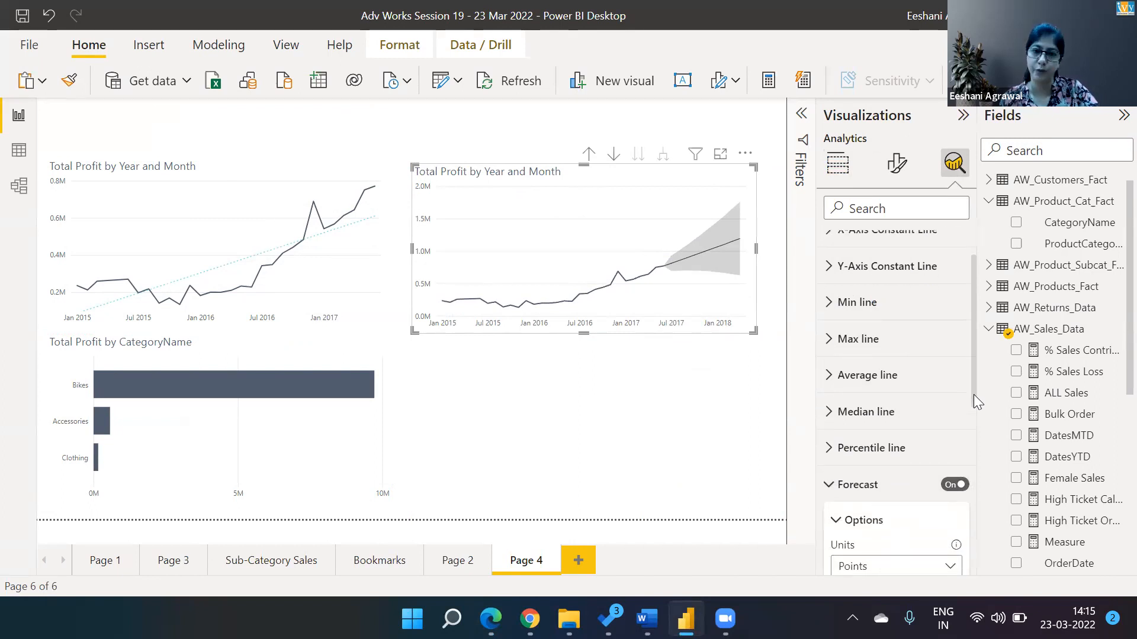
# - Drill the forecast chart up to the year level and expand it back down to the month level
pyautogui.moveTo(490, 321)
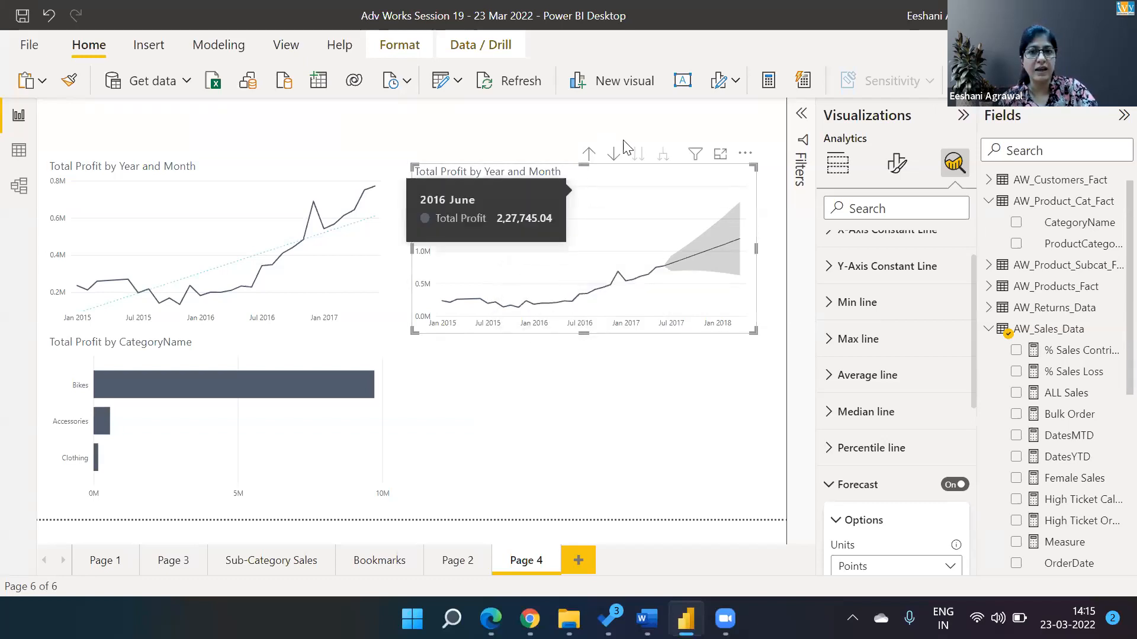
pyautogui.click(589, 155)
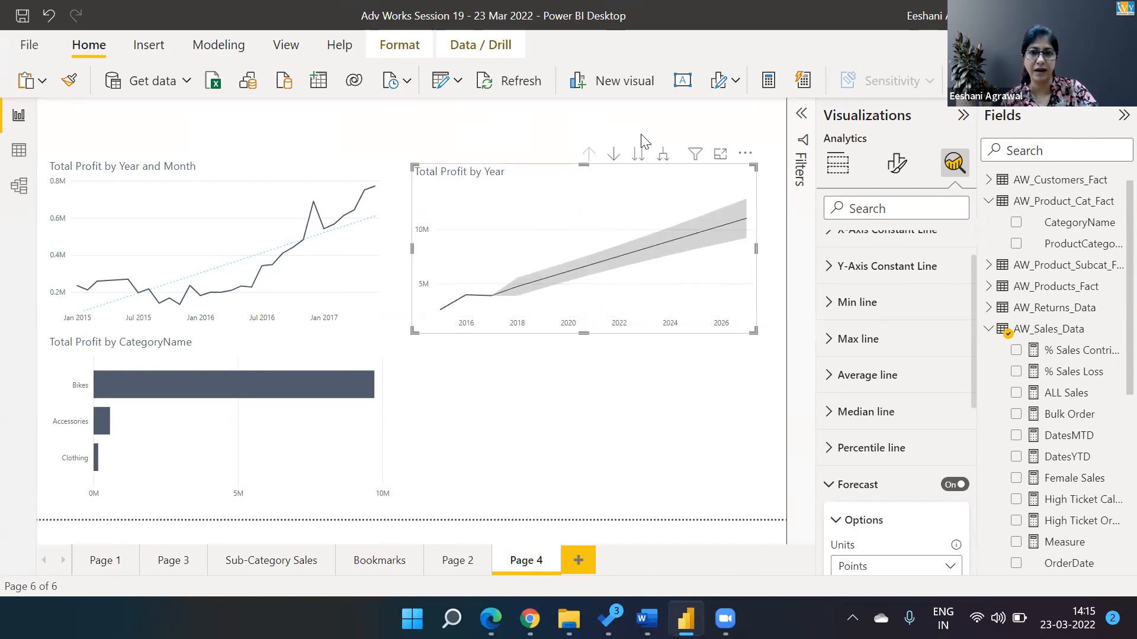
pyautogui.click(668, 155)
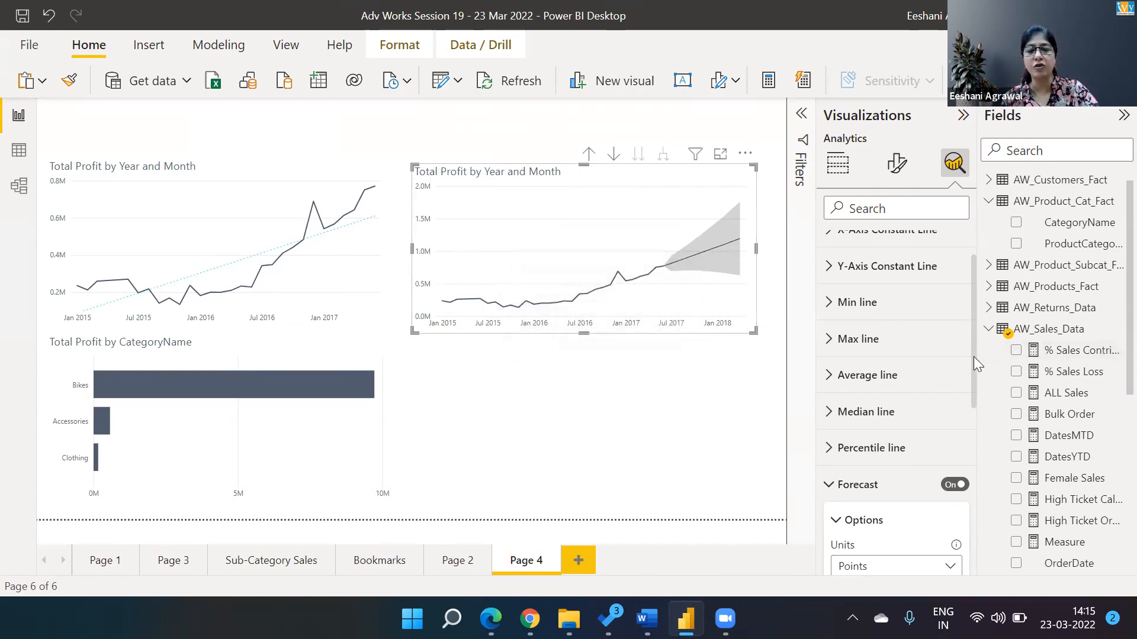
# - Set the forecast units to Months and the forecast length to 6, and apply the settings
pyautogui.moveTo(973, 356); pyautogui.dragTo(981, 455)
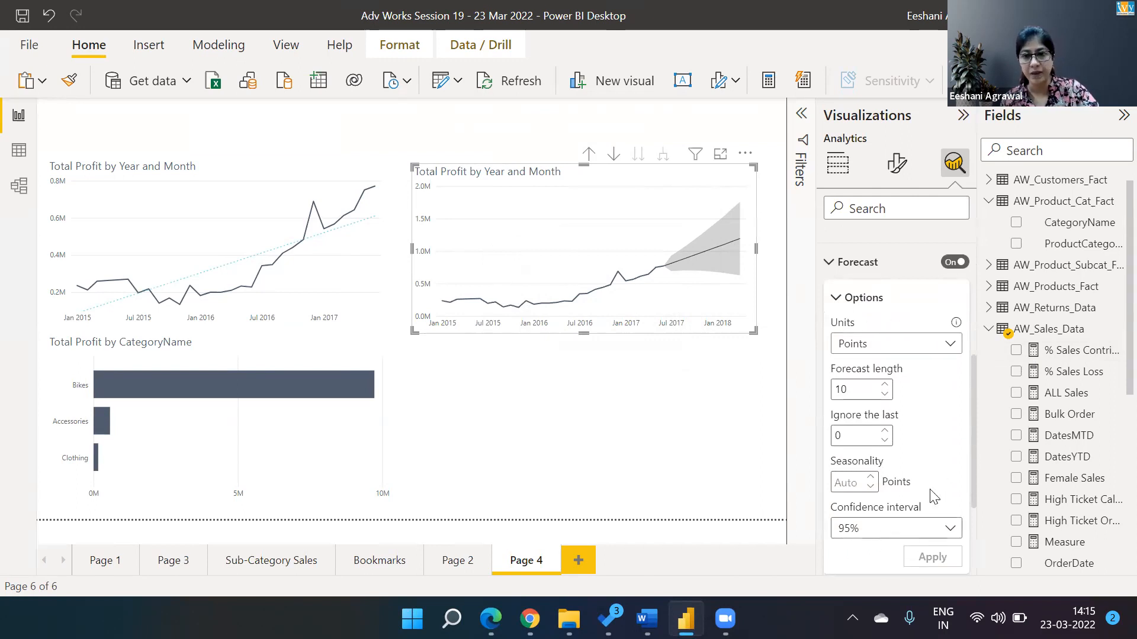
pyautogui.click(949, 346)
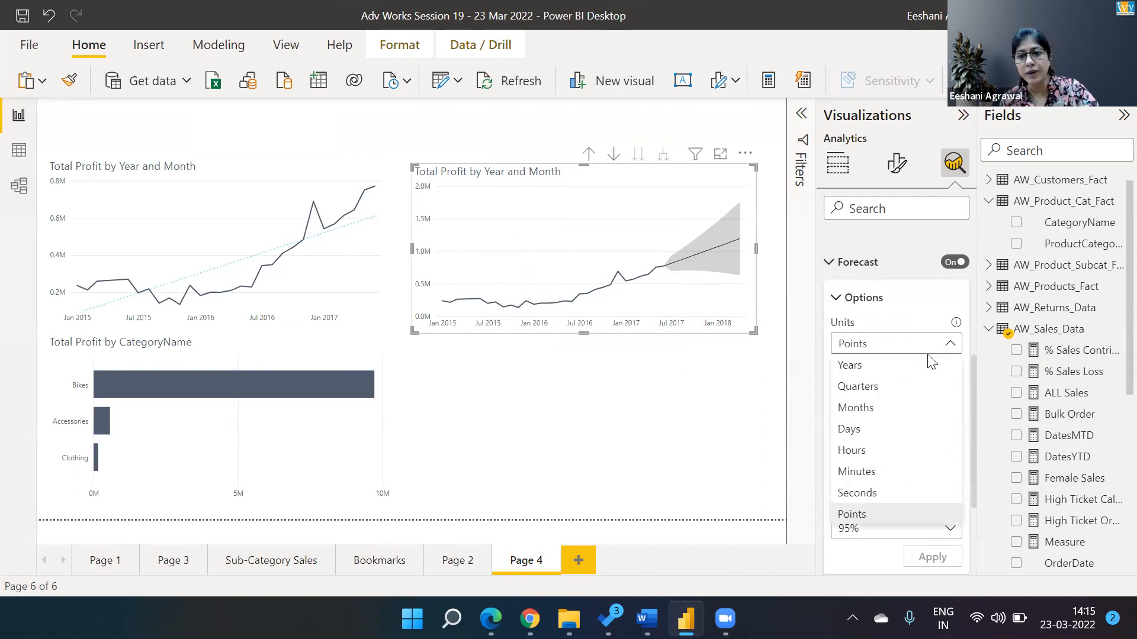
pyautogui.click(882, 409)
pyautogui.press('BackSpace')
pyautogui.press('BackSpace')
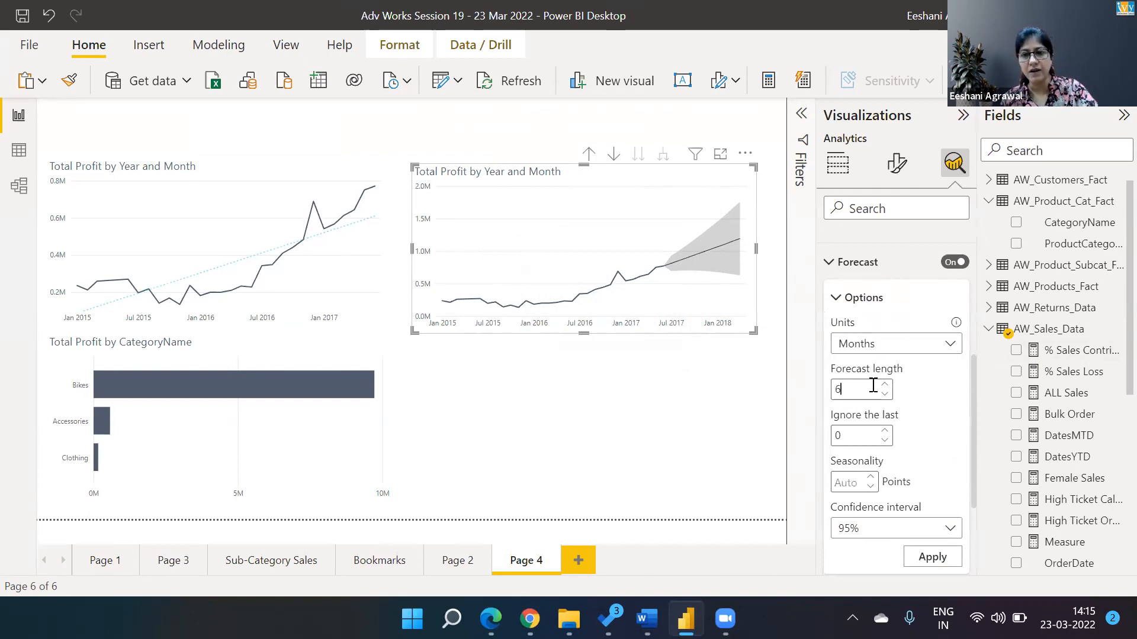
pyautogui.click(932, 557)
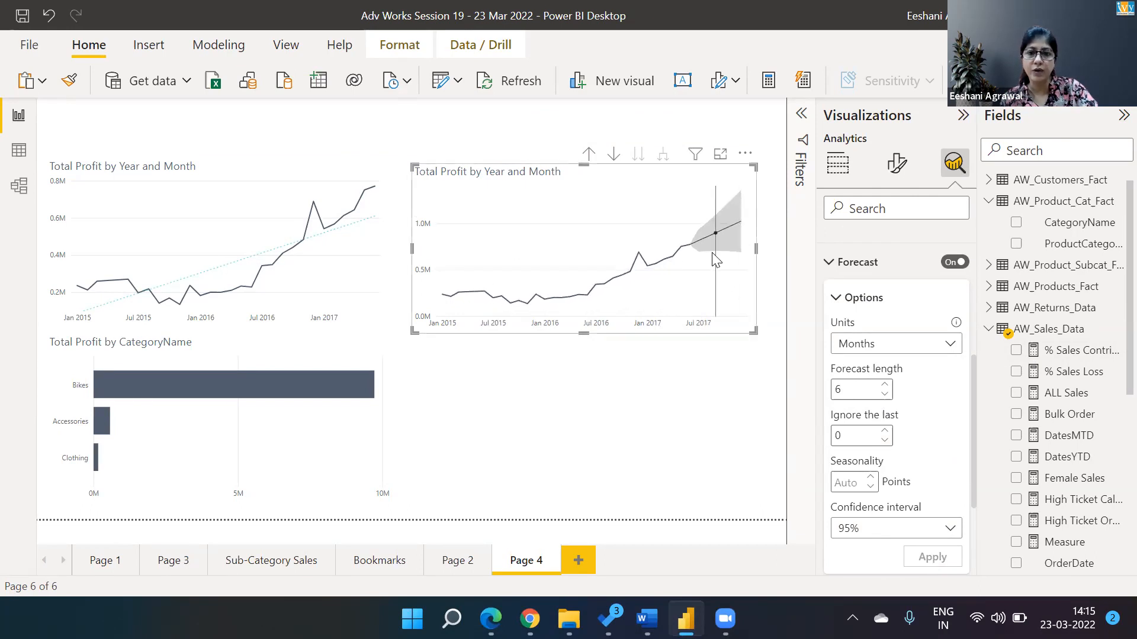
pyautogui.moveTo(739, 228)
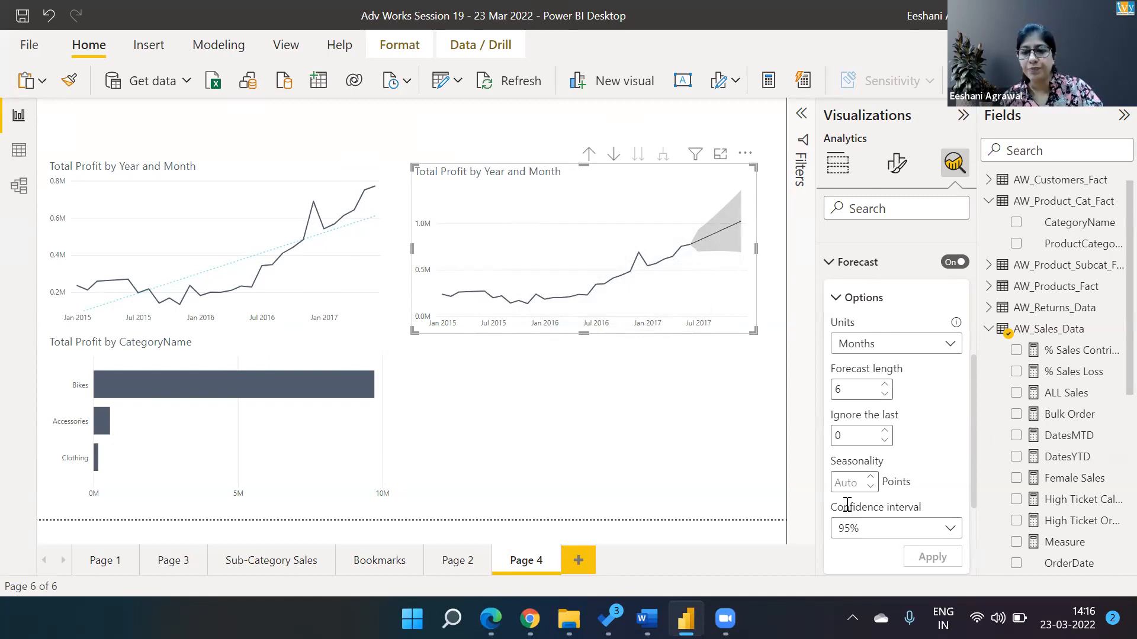
# - Try a 90% confidence interval for the forecast, then set it back to 95% and apply
pyautogui.click(942, 531)
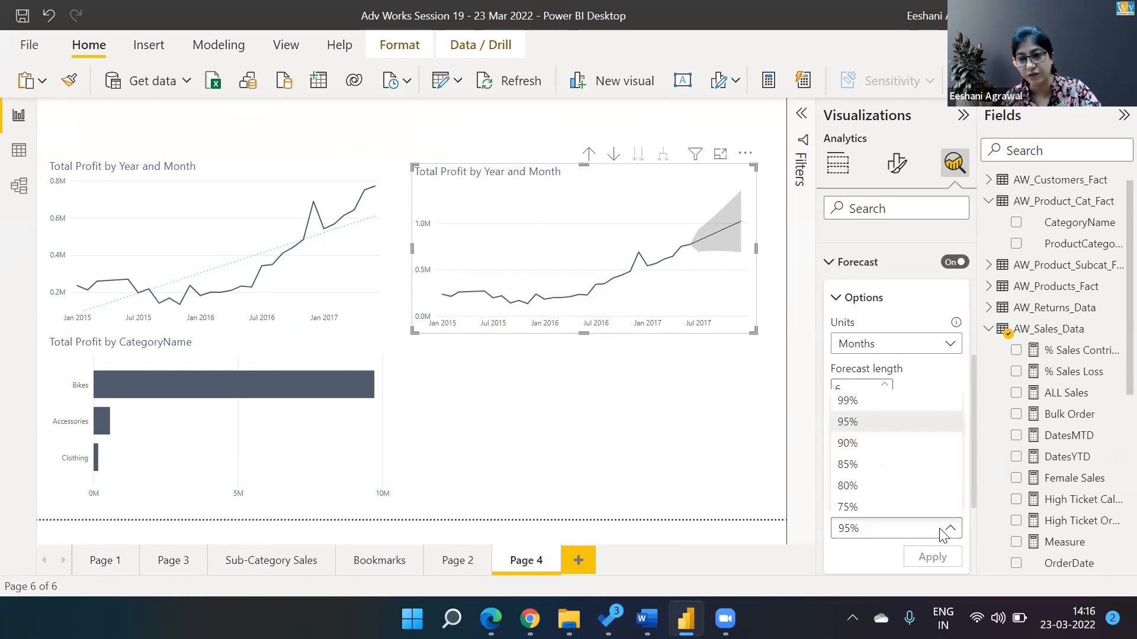
pyautogui.click(852, 445)
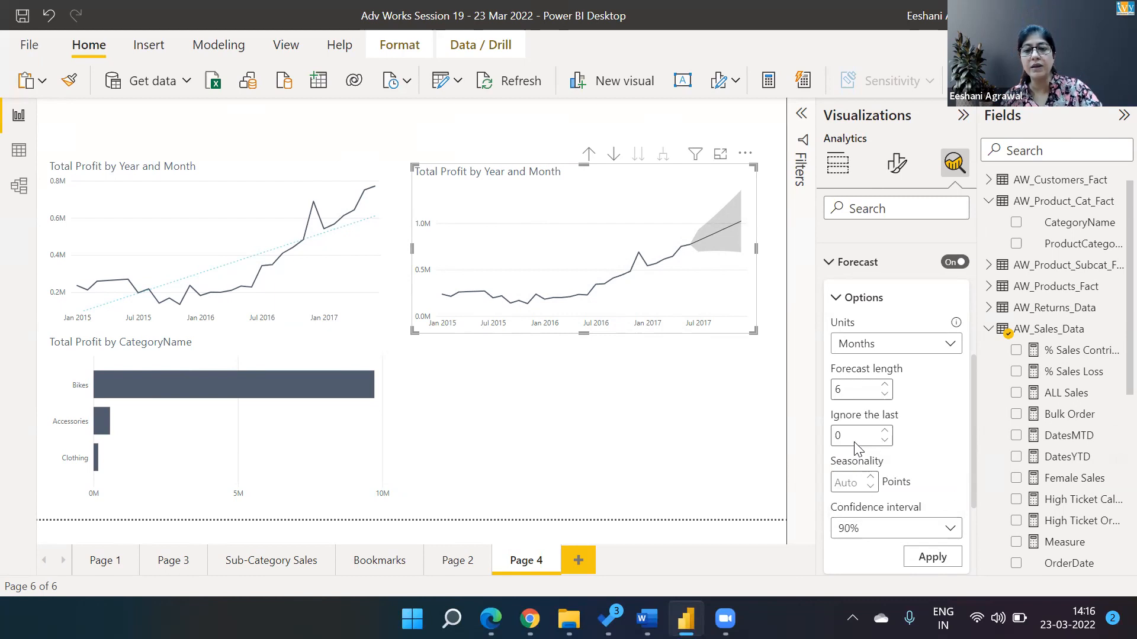
pyautogui.click(943, 527)
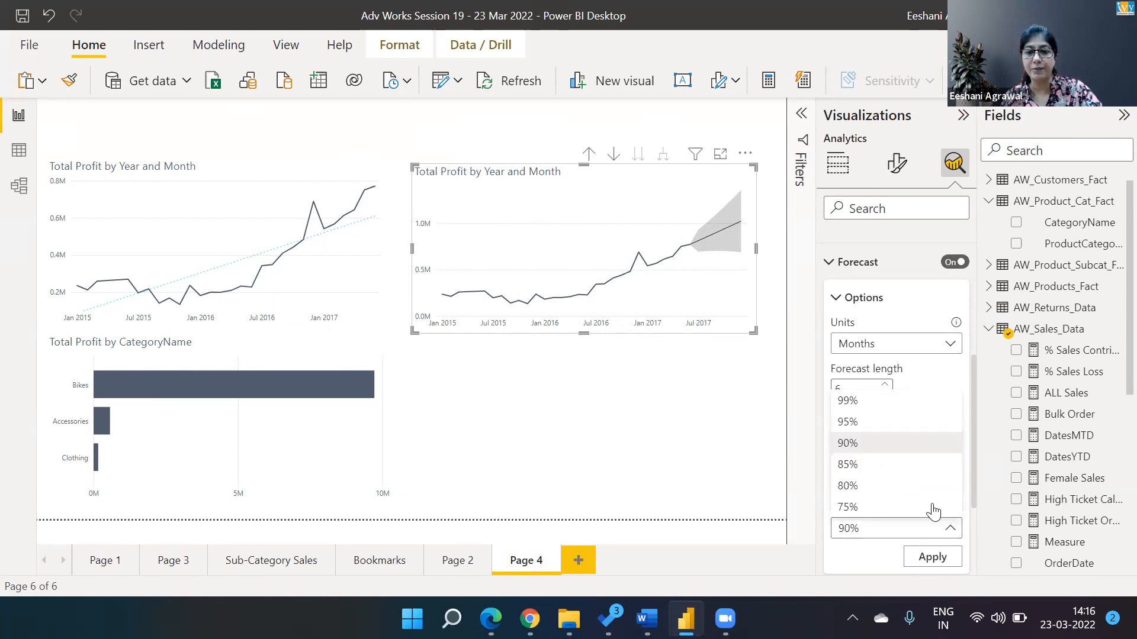
pyautogui.click(892, 422)
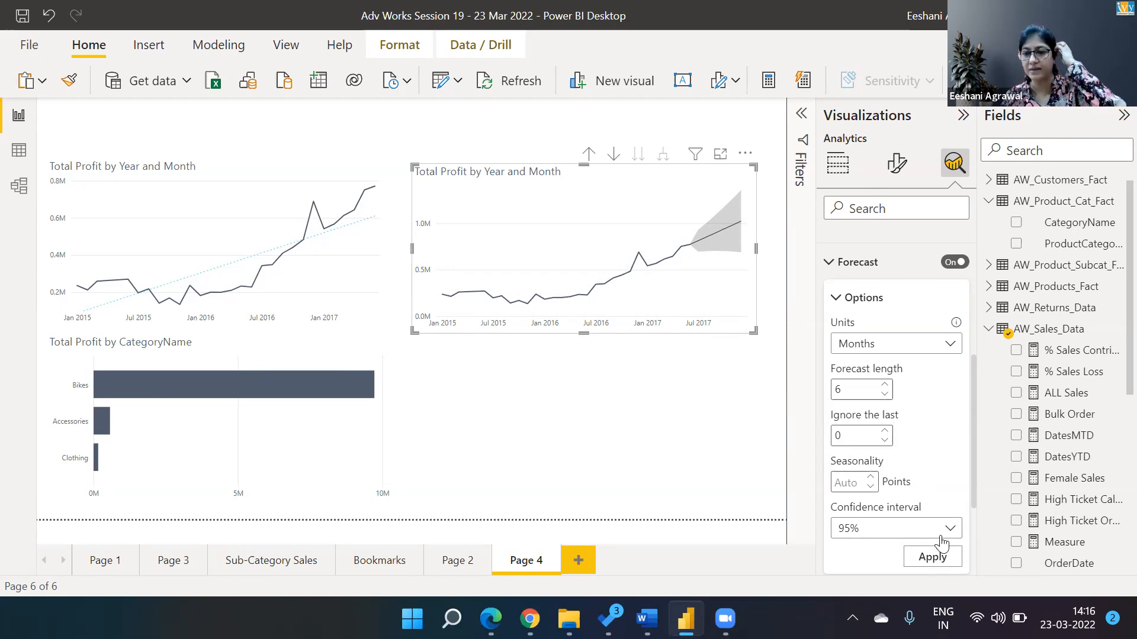
pyautogui.click(933, 558)
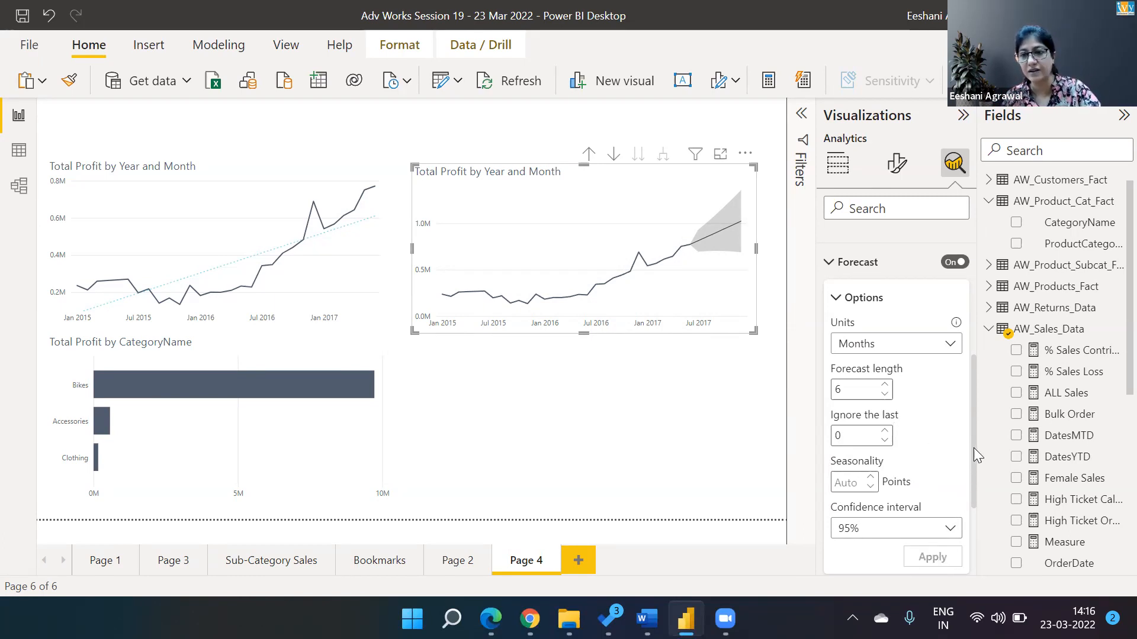
# - Format the forecast line in teal with the Dotted style
pyautogui.moveTo(975, 446); pyautogui.dragTo(967, 539)
pyautogui.click(837, 451)
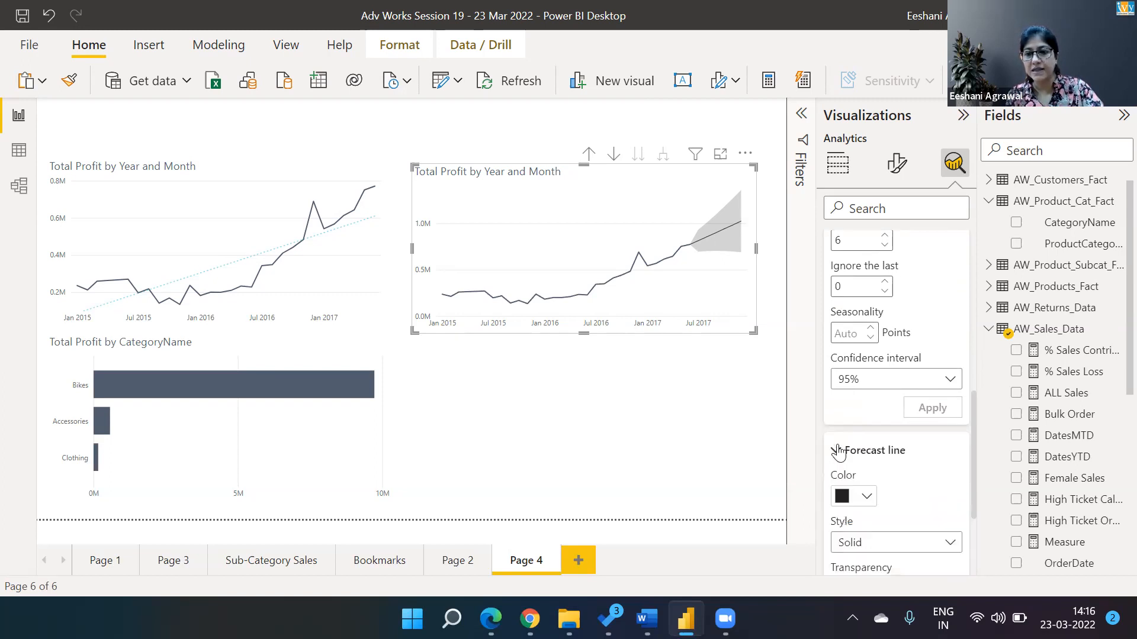
pyautogui.moveTo(975, 448); pyautogui.dragTo(975, 495)
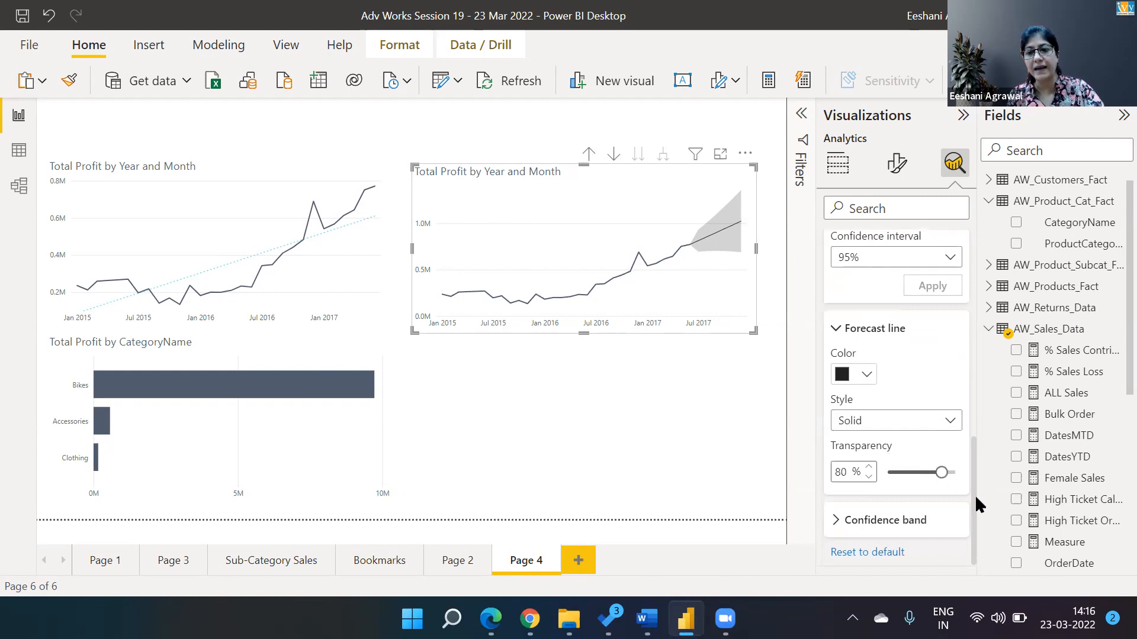
pyautogui.click(867, 375)
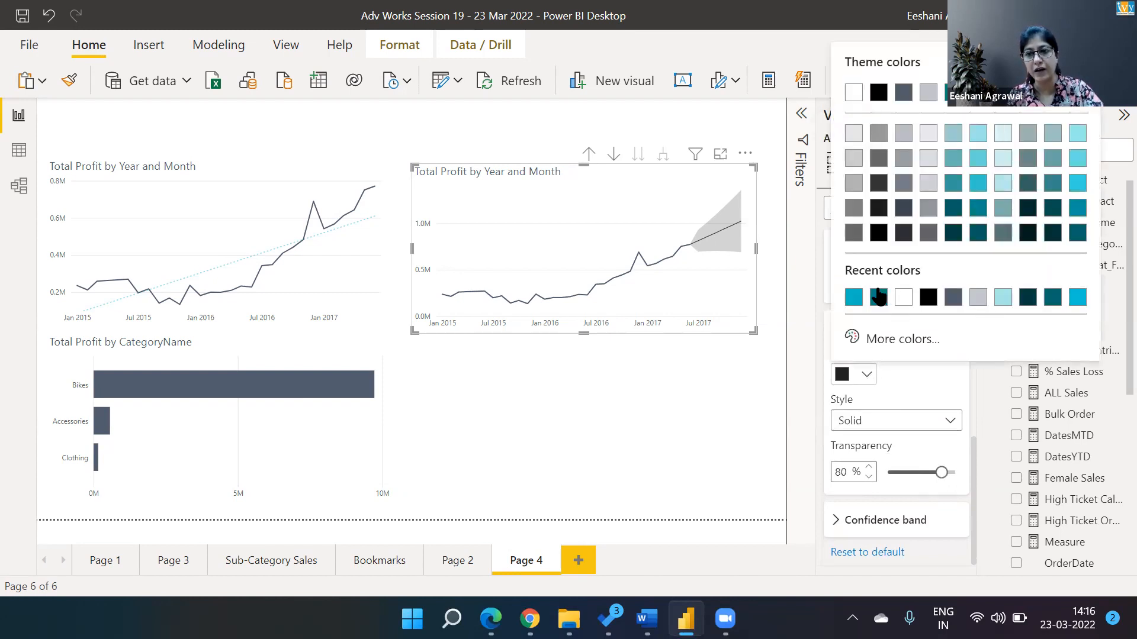
pyautogui.click(878, 298)
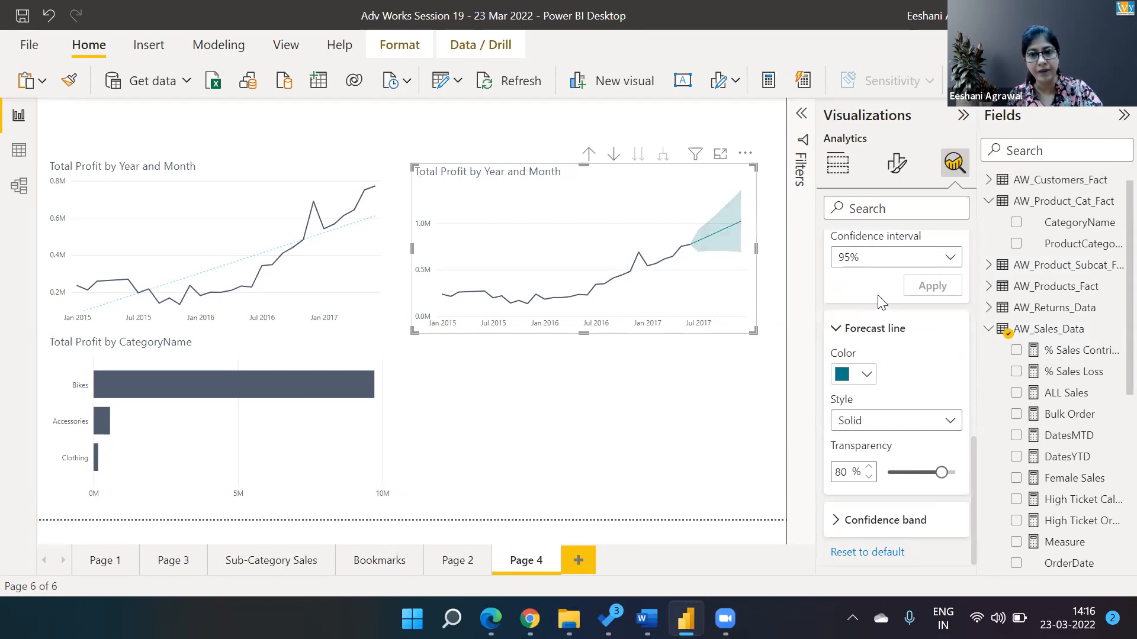
pyautogui.click(949, 420)
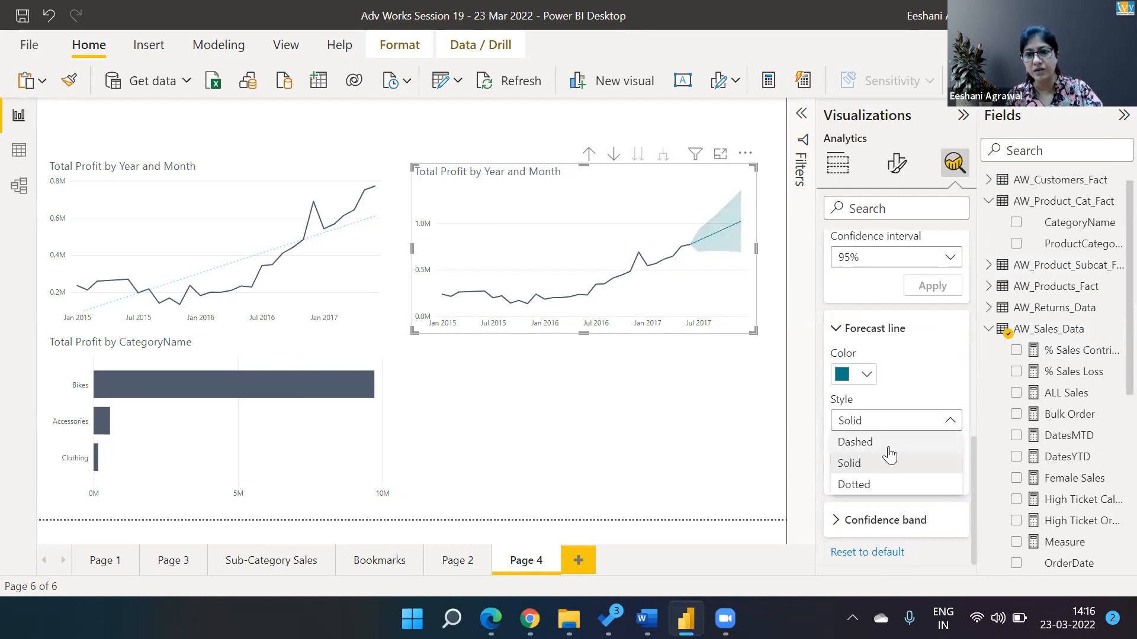
pyautogui.click(870, 485)
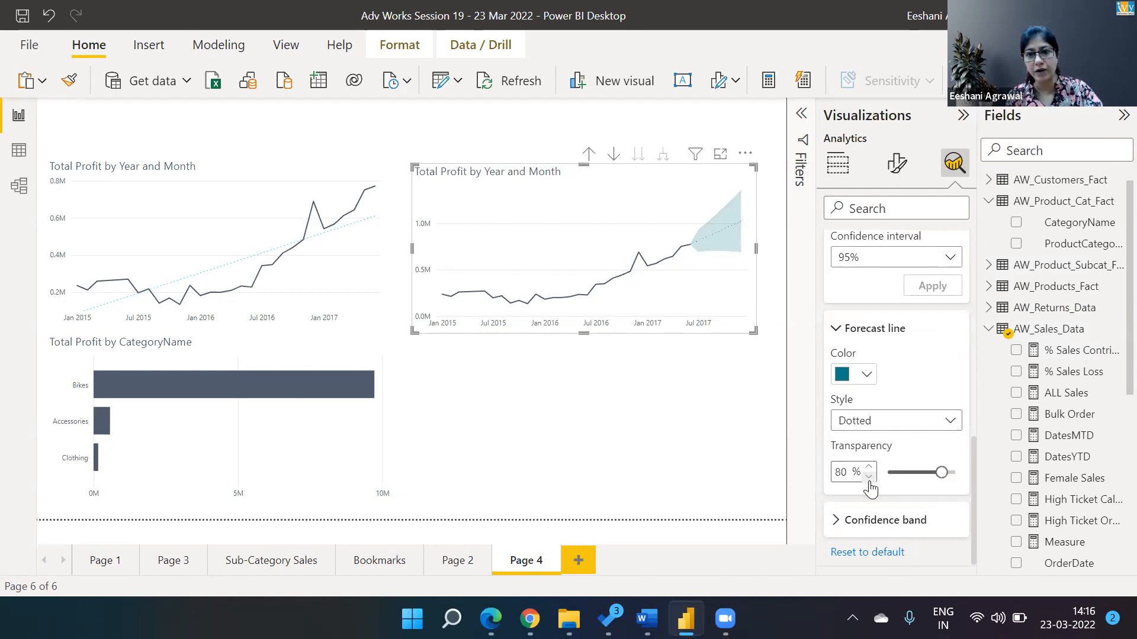
# - Try the Line style for the forecast's confidence band and return it to Fill
pyautogui.click(836, 520)
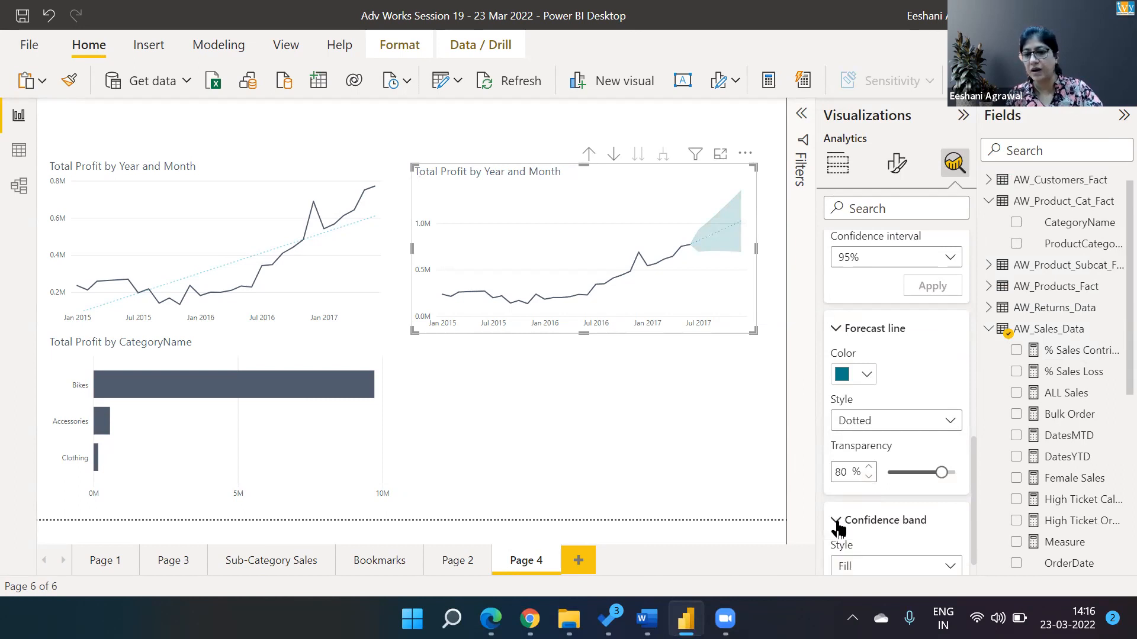
pyautogui.scroll(-2, 972, 445)
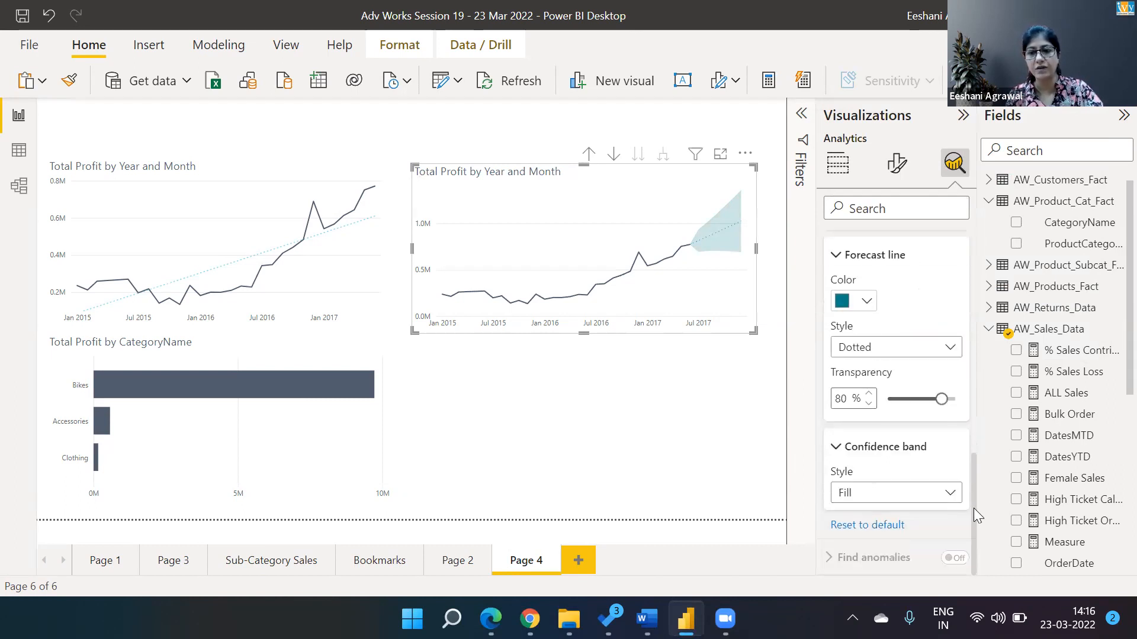
pyautogui.click(950, 497)
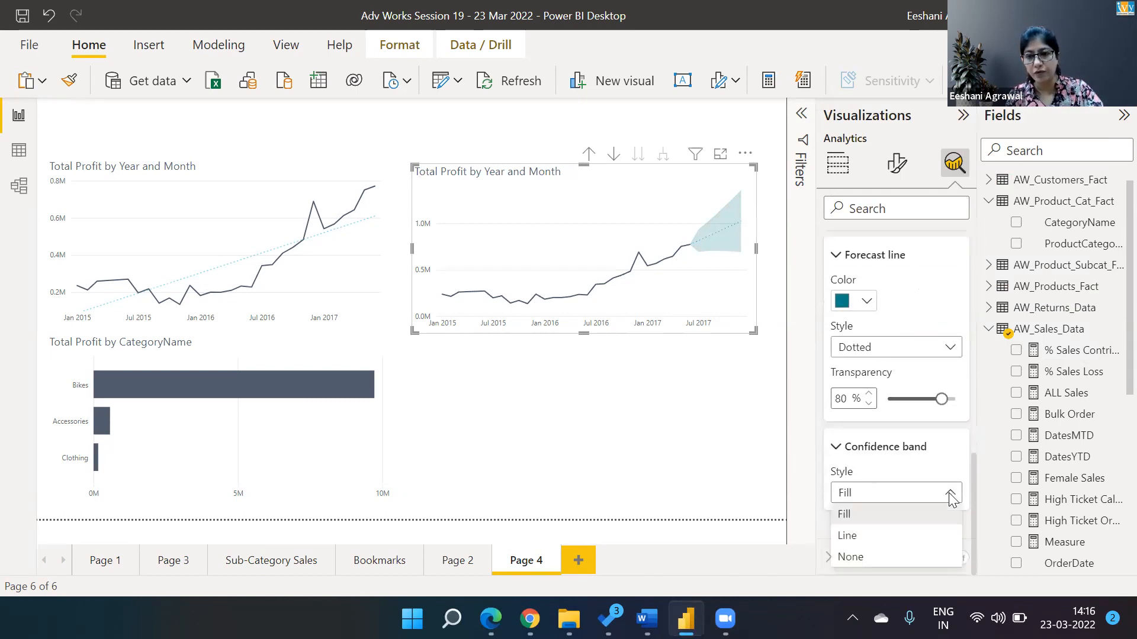
pyautogui.click(889, 538)
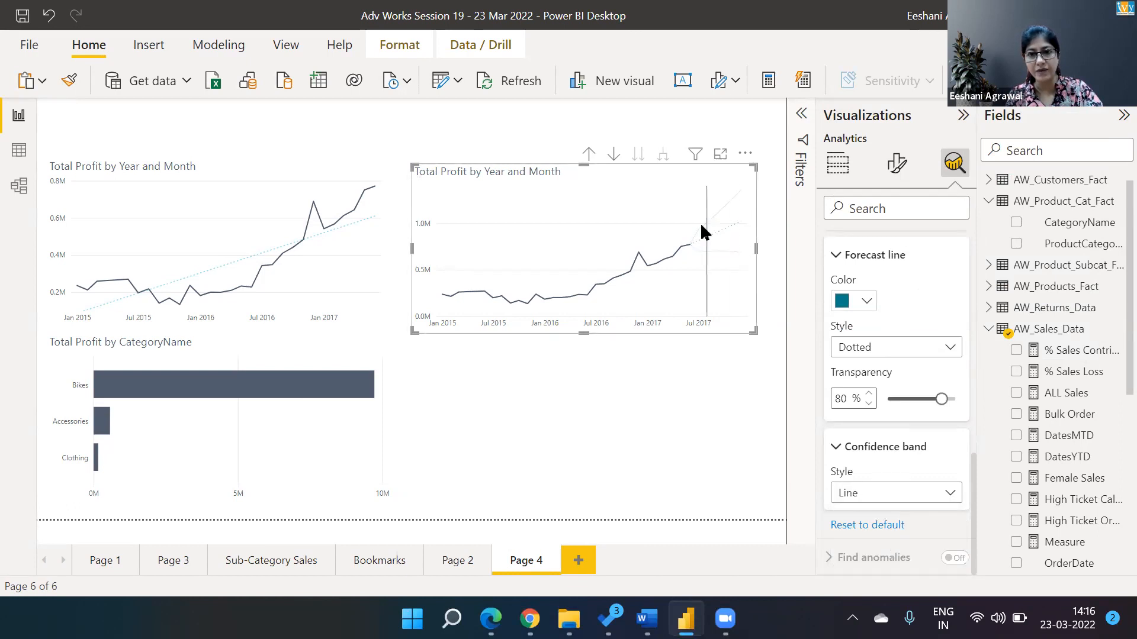
pyautogui.click(911, 492)
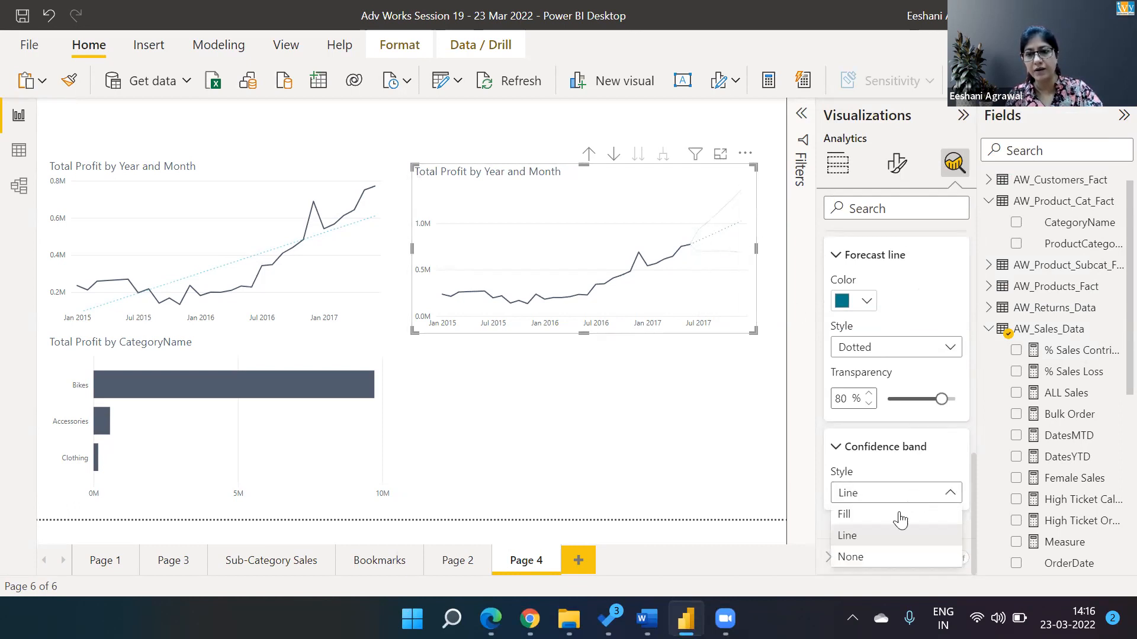
pyautogui.click(864, 514)
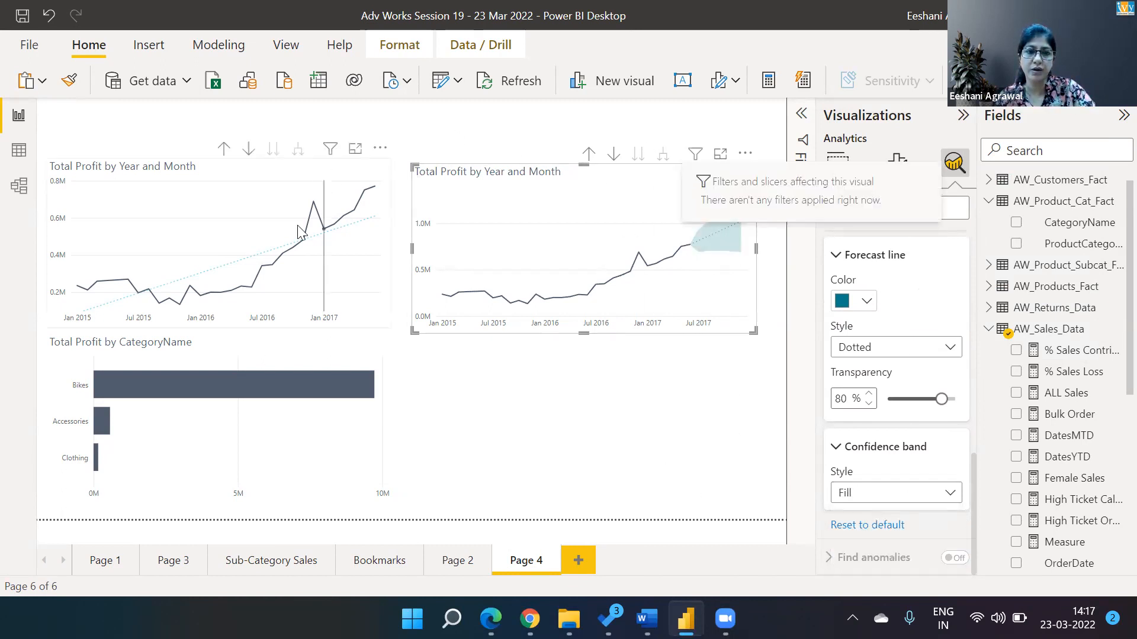
# - Delete the Total Profit by CategoryName bar chart from the report page
pyautogui.click(702, 359)
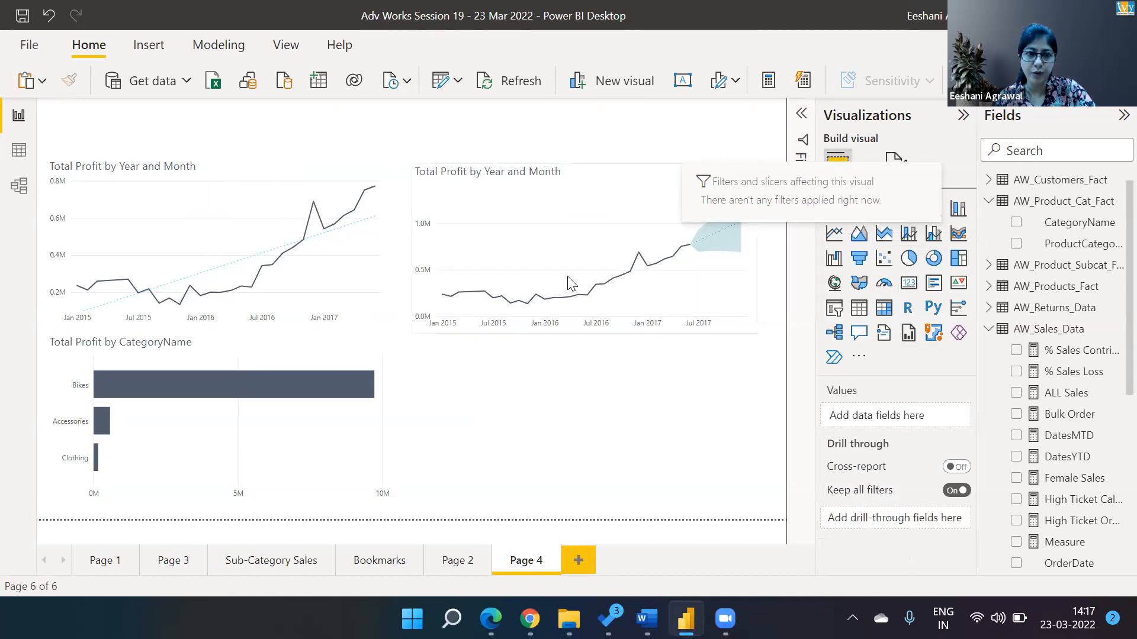
pyautogui.click(369, 350)
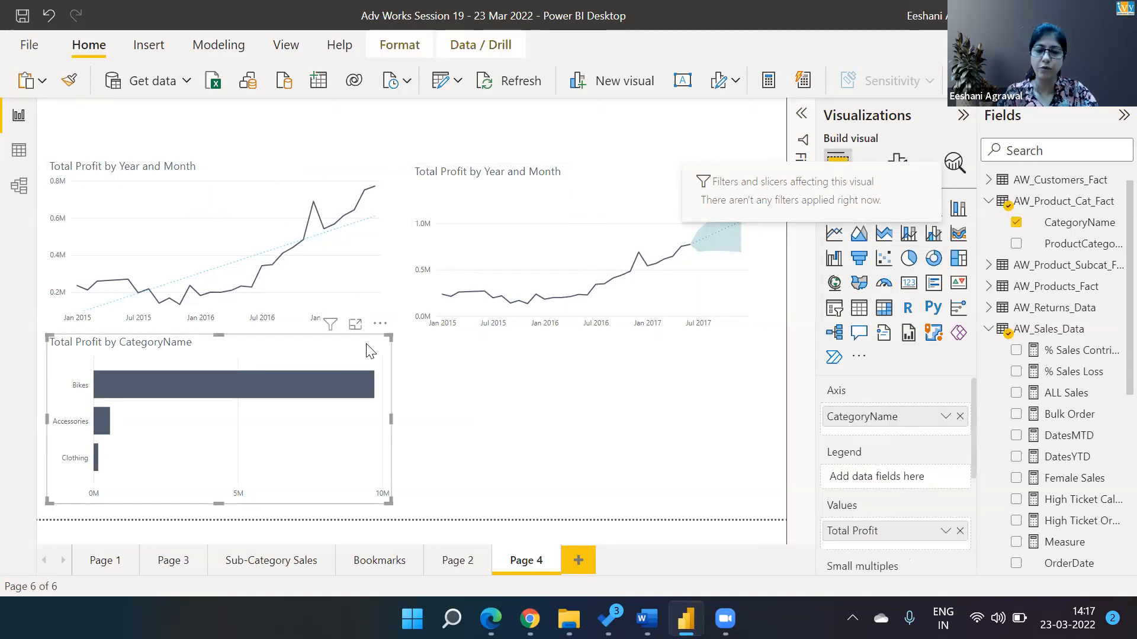
pyautogui.press('Delete')
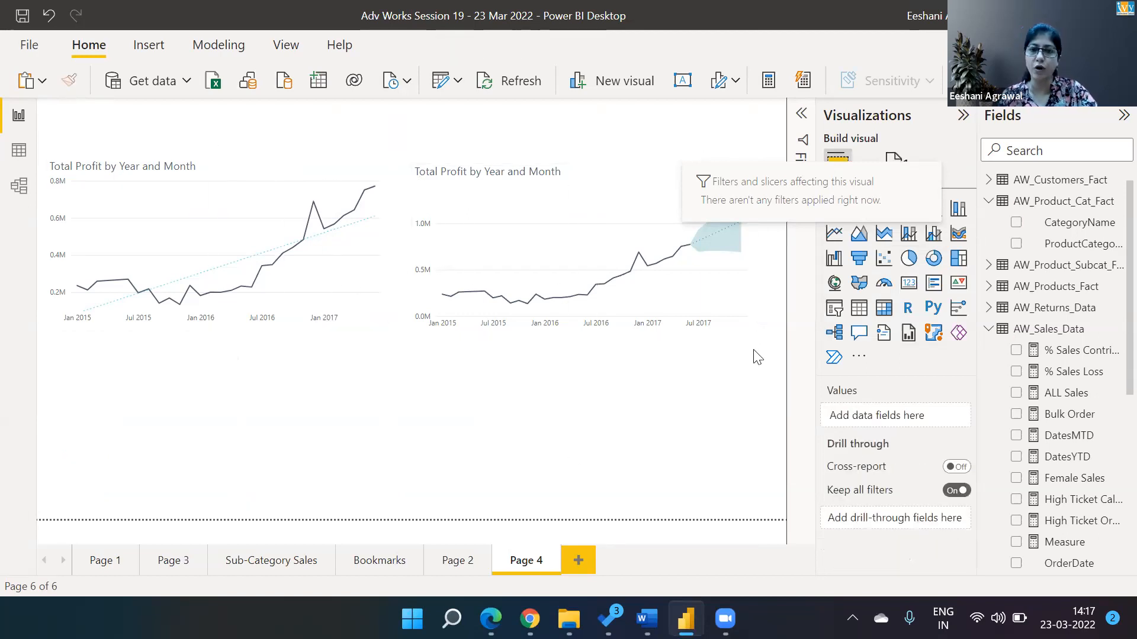
# - Open the analytics options for the Total Profit by Year and Month chart that carries the forecast
pyautogui.click(572, 205)
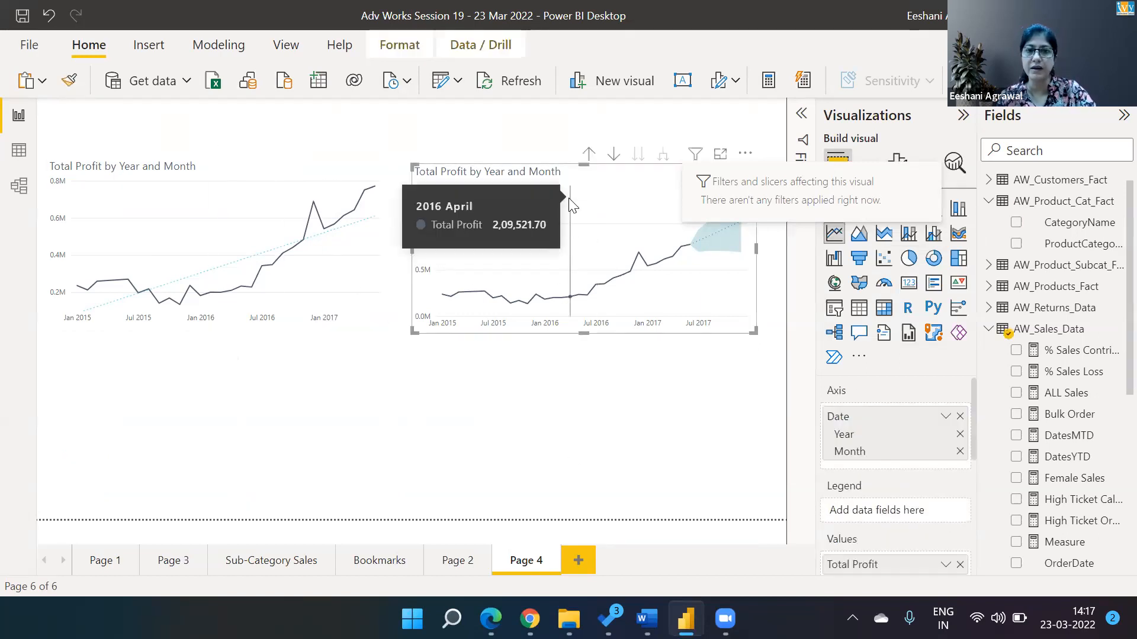
pyautogui.click(954, 163)
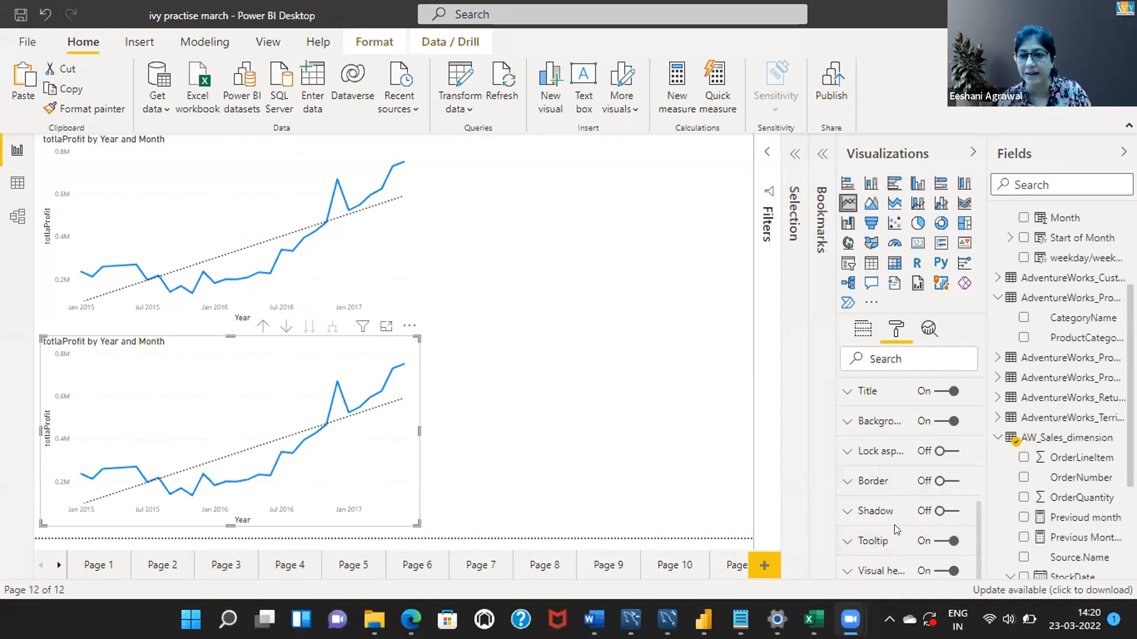
# - Add a forecast to the lower totlaProfit by Year and Month chart in the ivy practise march report
pyautogui.click(862, 329)
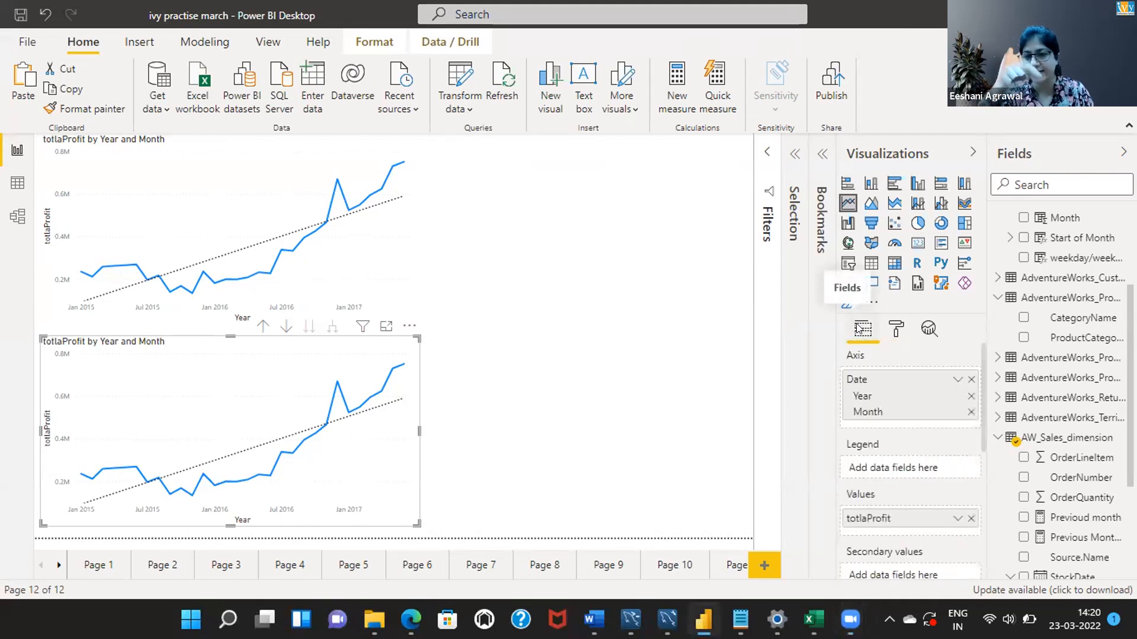
pyautogui.click(928, 329)
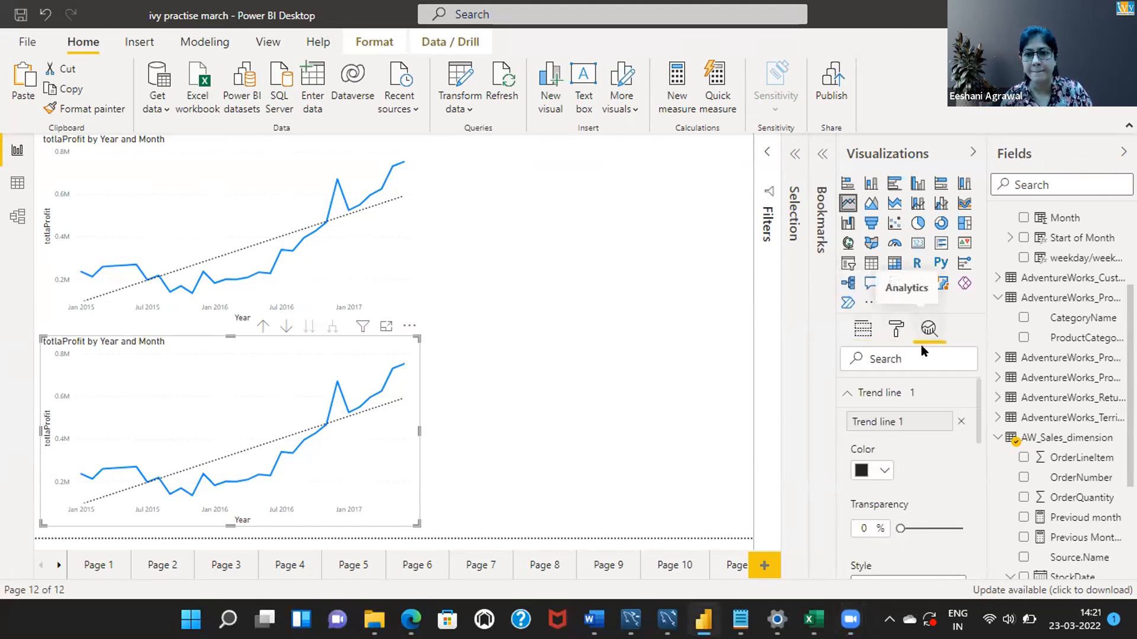
pyautogui.click(844, 395)
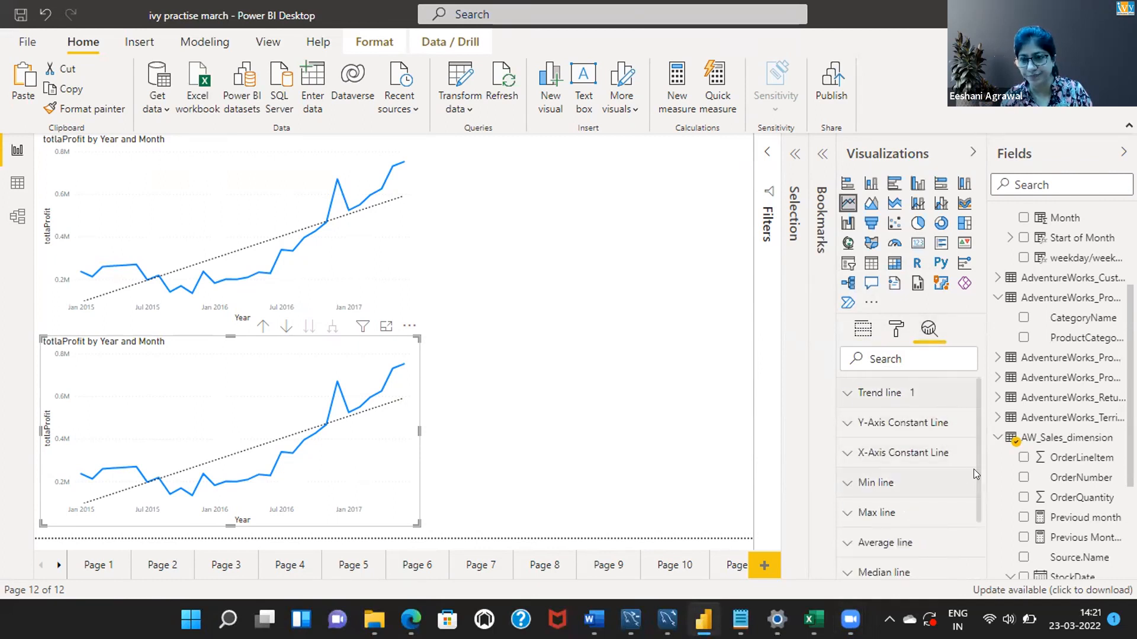
pyautogui.scroll(-3, 974, 469)
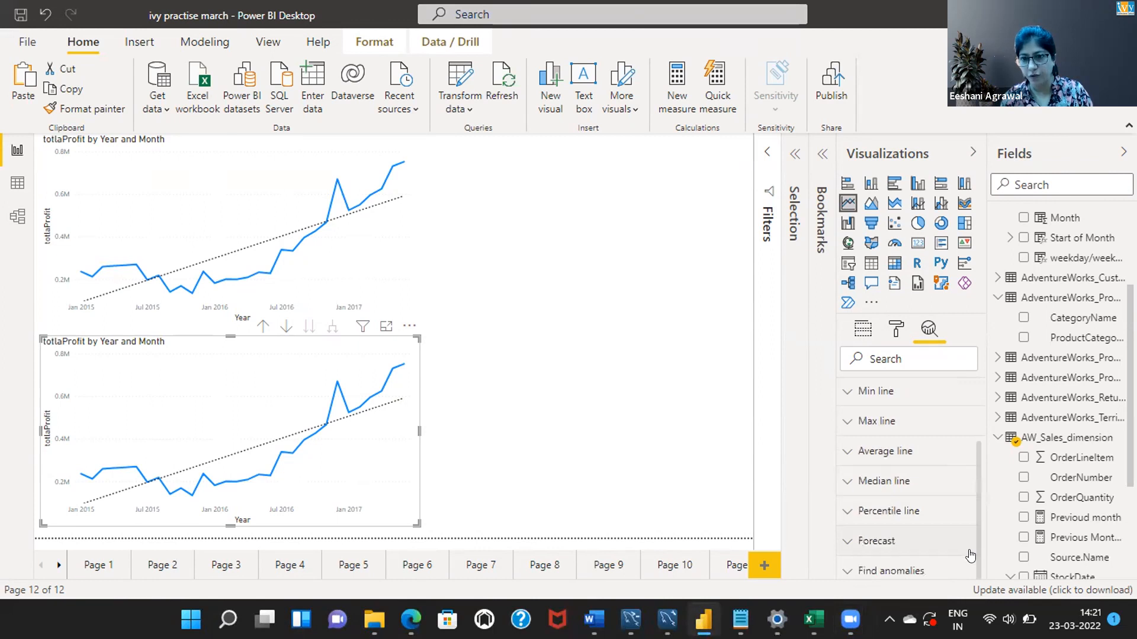
pyautogui.click(846, 540)
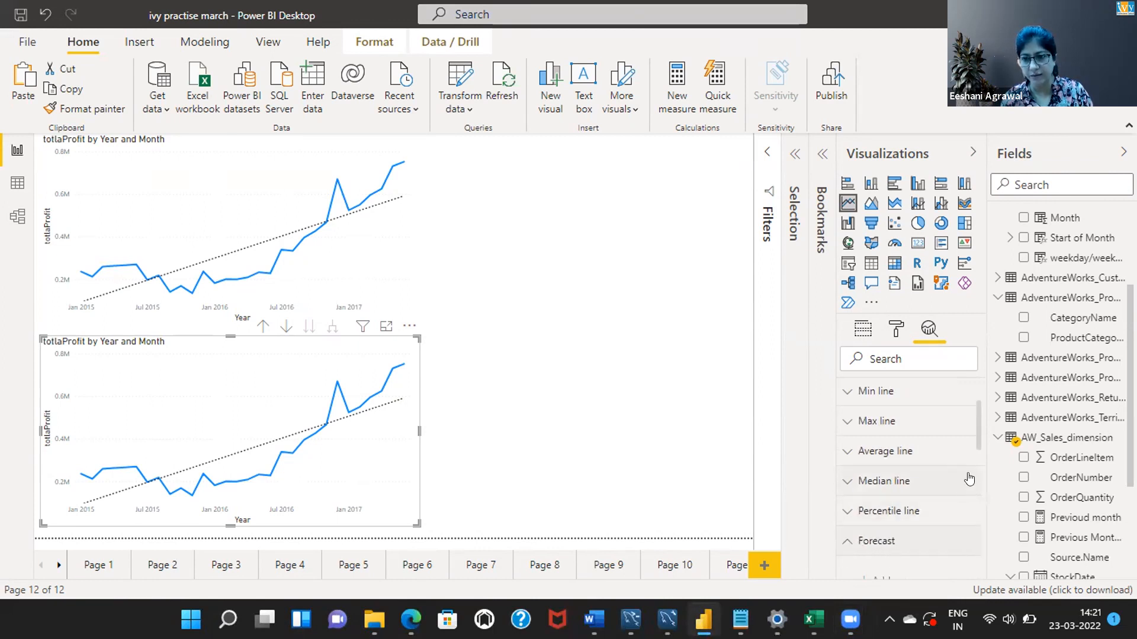
pyautogui.moveTo(976, 418); pyautogui.dragTo(979, 447)
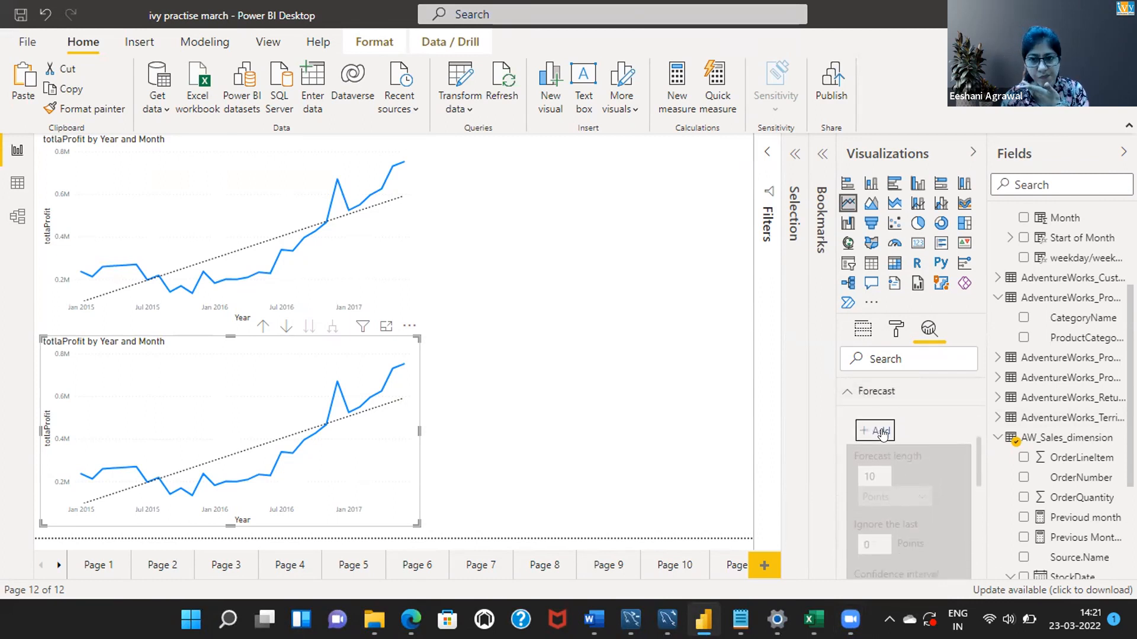
pyautogui.click(880, 430)
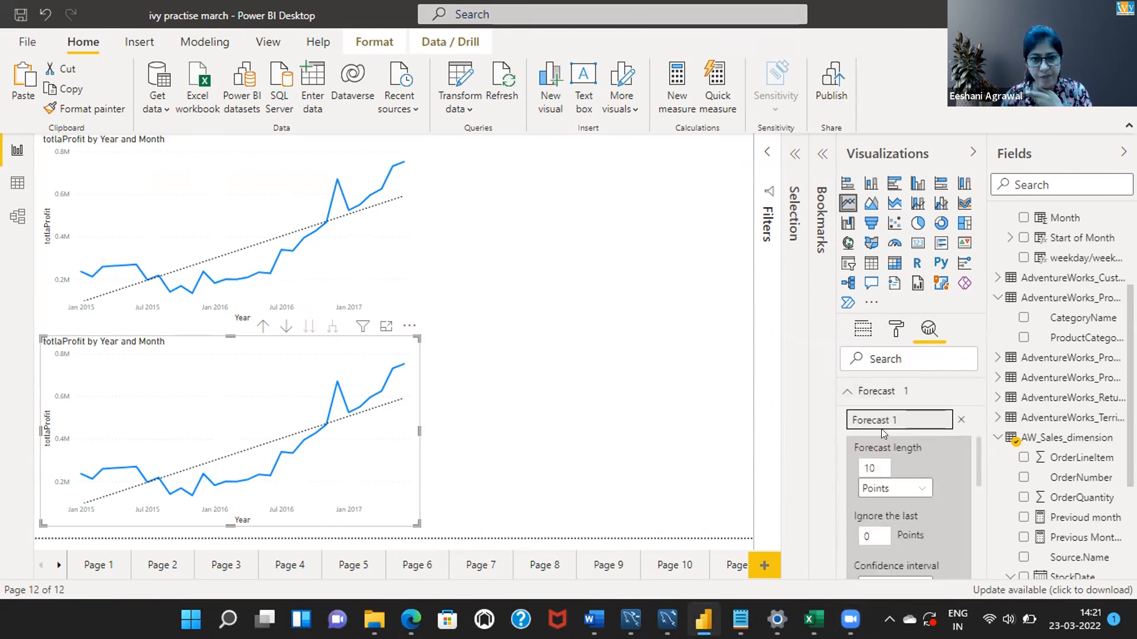
# - Set the forecast unit to Months, ignore the last 6 months, and apply the settings
pyautogui.click(918, 489)
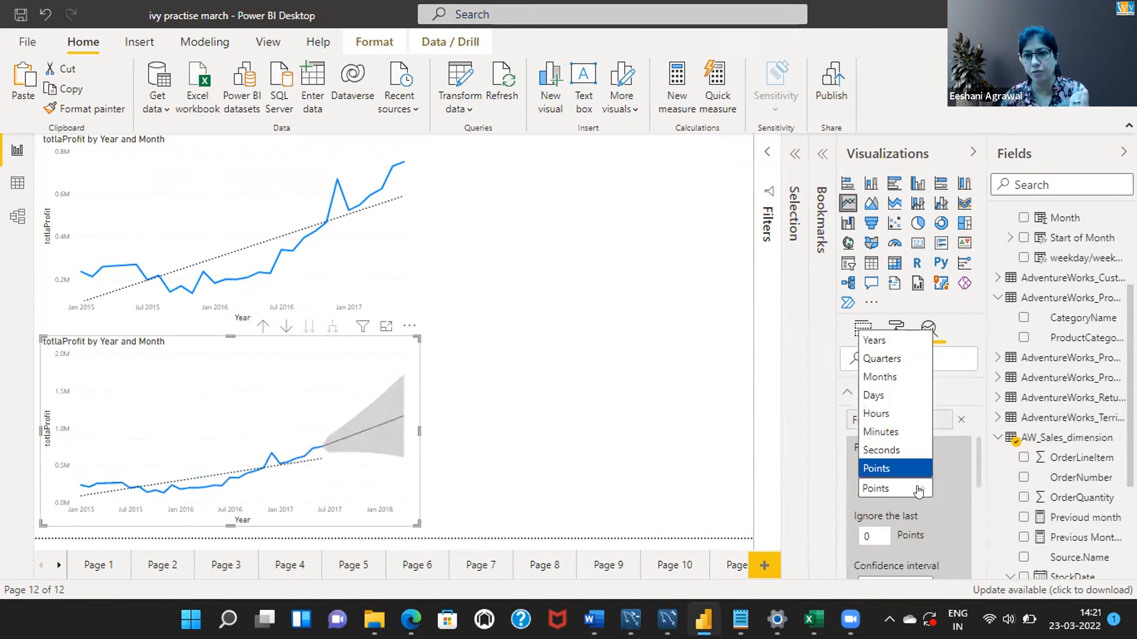
pyautogui.click(887, 378)
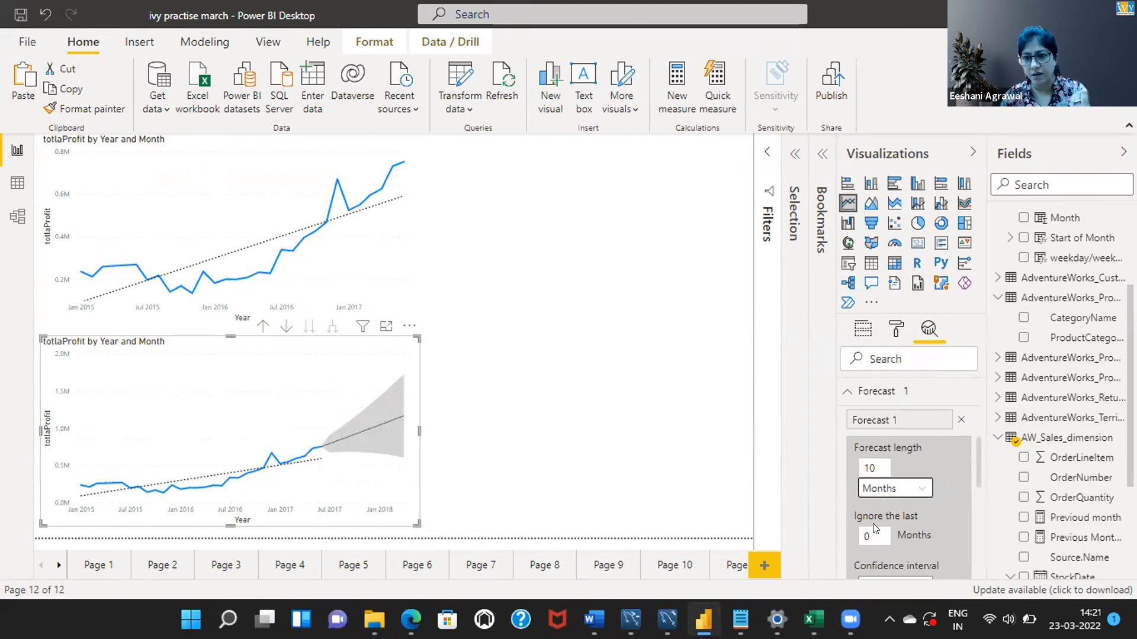
pyautogui.click(872, 533)
pyautogui.press('BackSpace')
pyautogui.write('6')
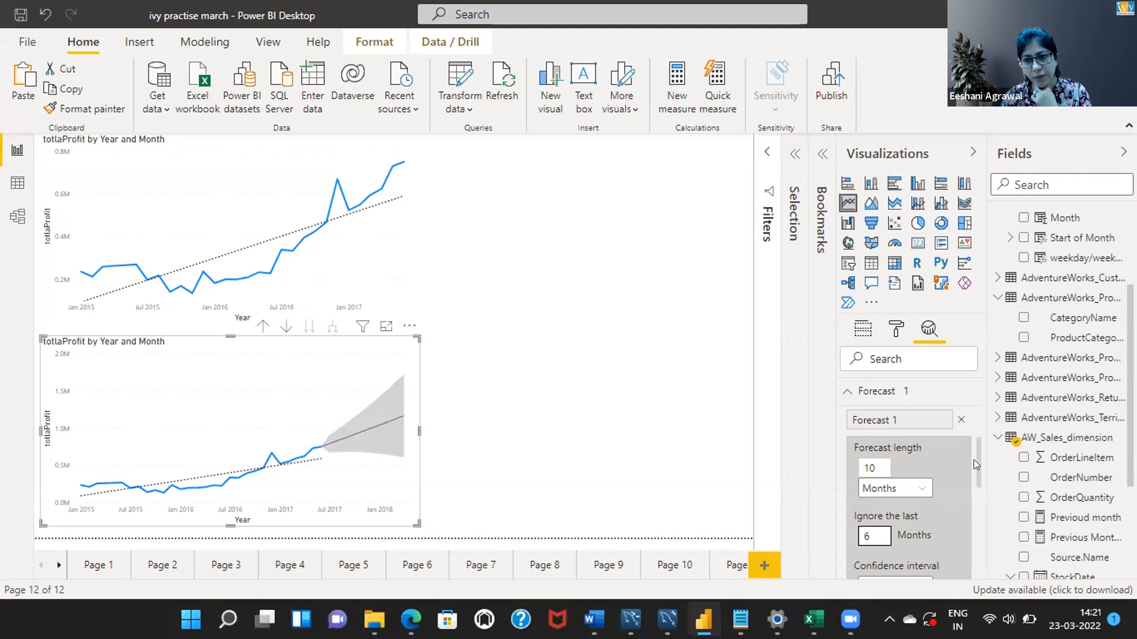
pyautogui.click(953, 511)
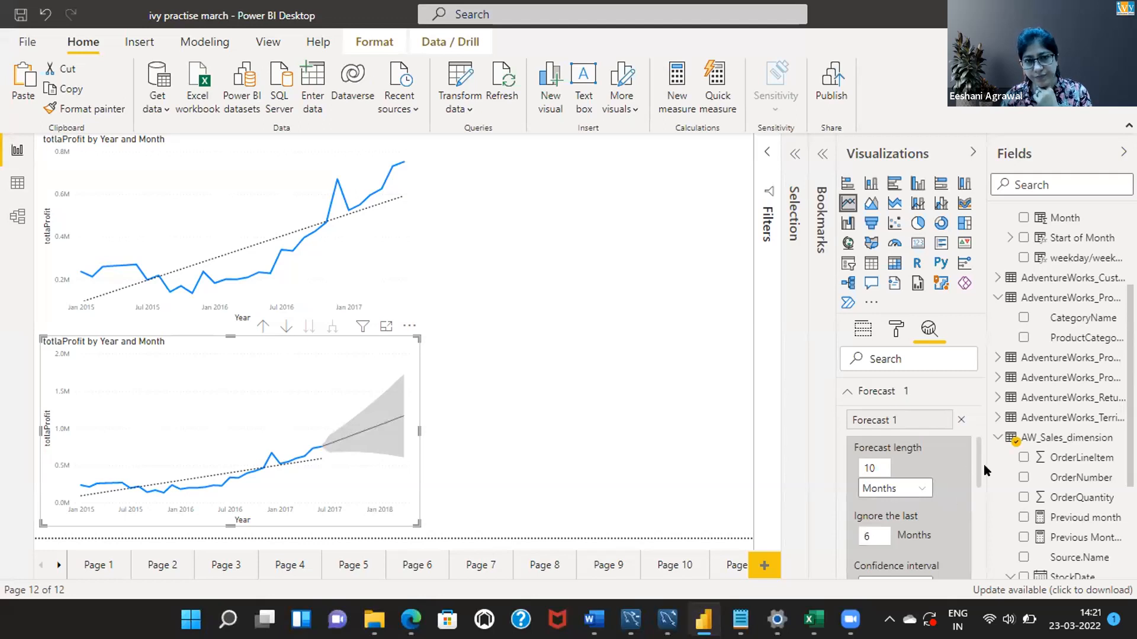
pyautogui.moveTo(975, 466); pyautogui.dragTo(976, 496)
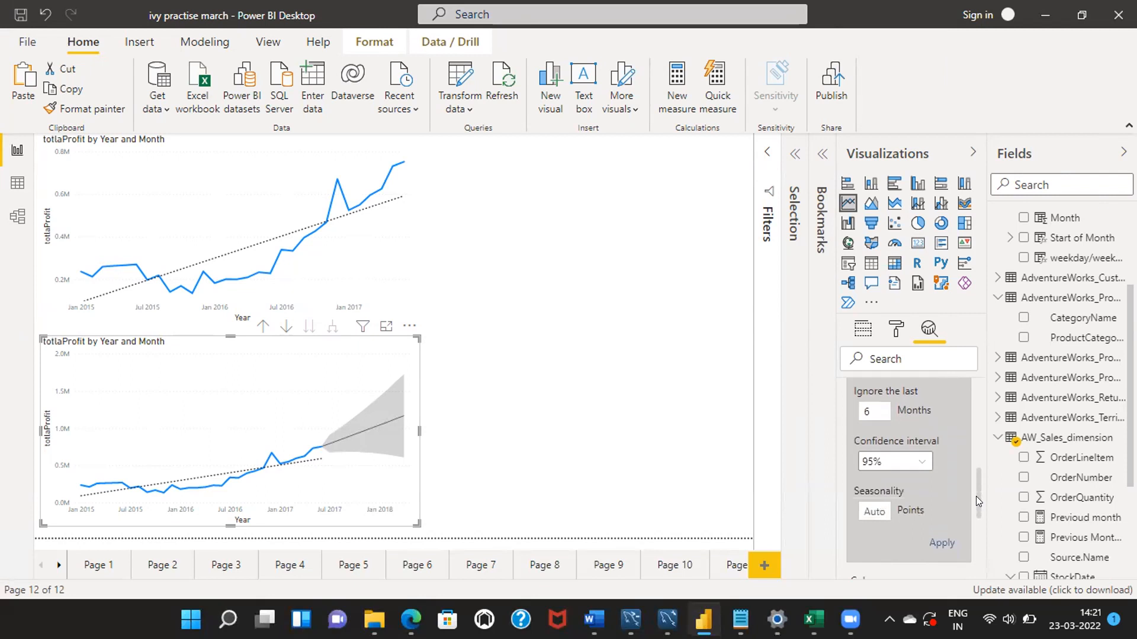
pyautogui.click(942, 544)
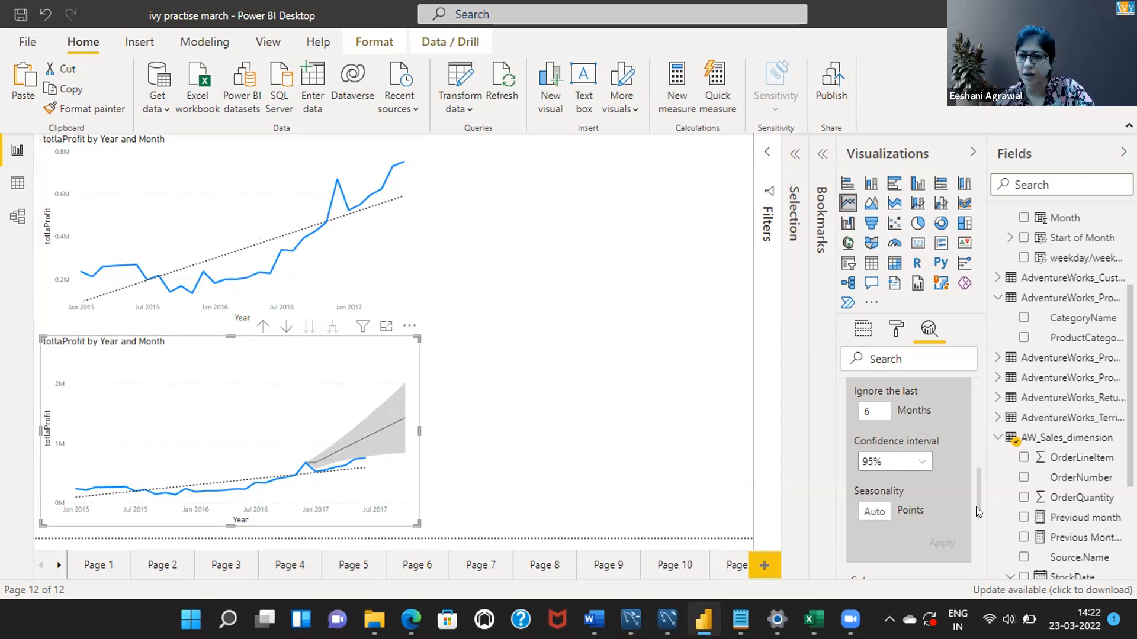
# - Remove the trend line from the lower totlaProfit by Year and Month chart
pyautogui.moveTo(975, 481); pyautogui.dragTo(977, 400)
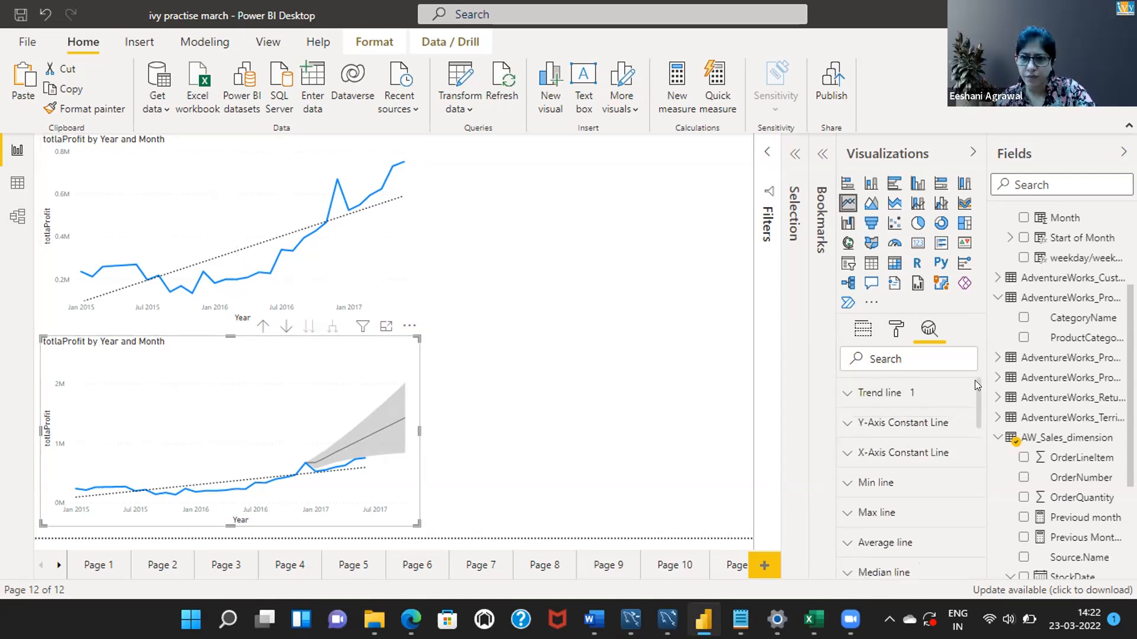
pyautogui.click(846, 393)
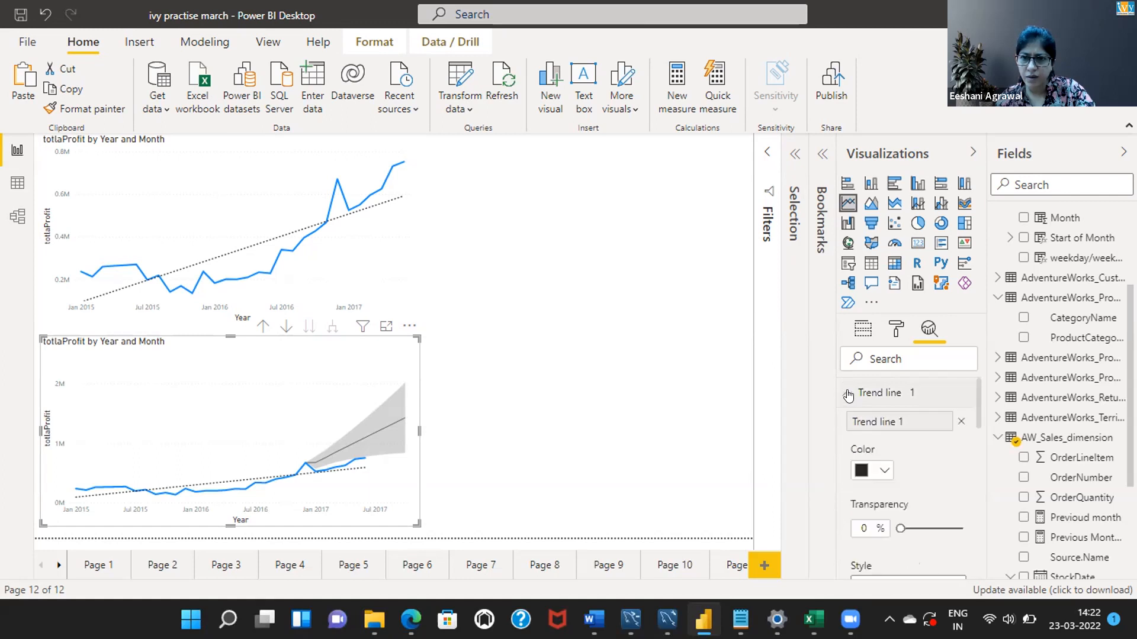
pyautogui.click(959, 421)
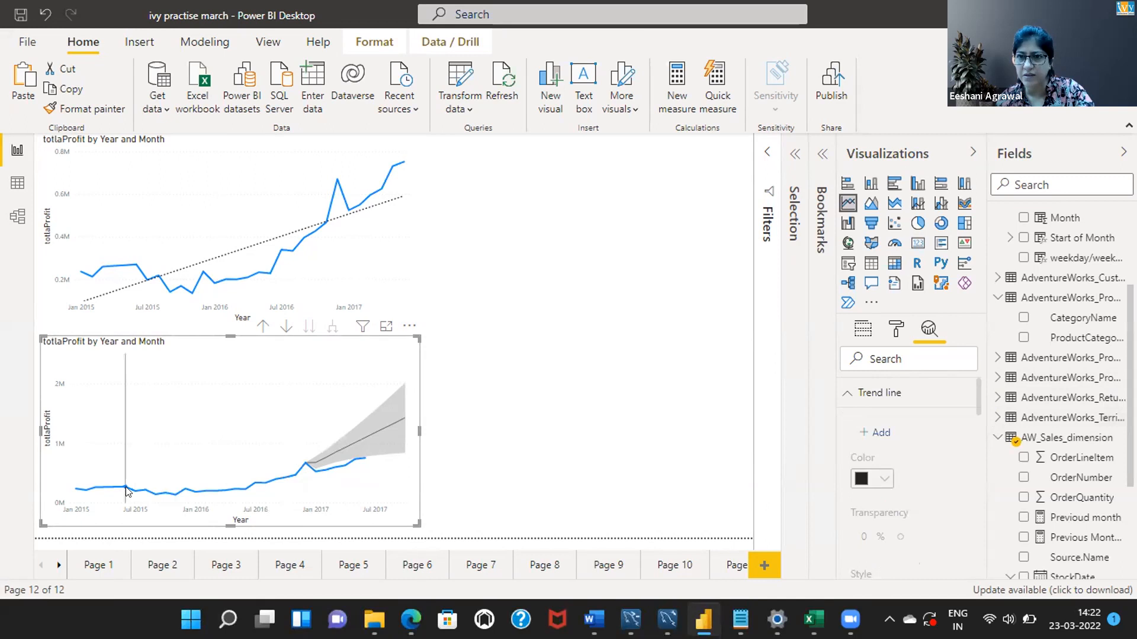
pyautogui.moveTo(130, 487)
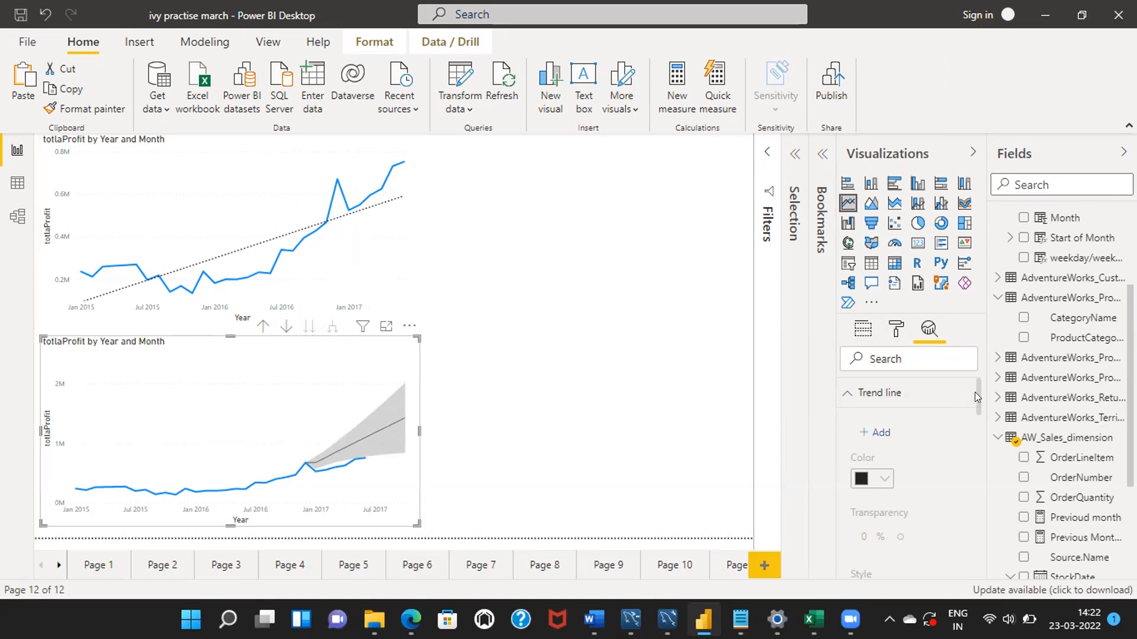
# - Enter 0 months to ignore and a forecast length of 6 months, and revert the forecast settings to default
pyautogui.moveTo(975, 392); pyautogui.dragTo(979, 512)
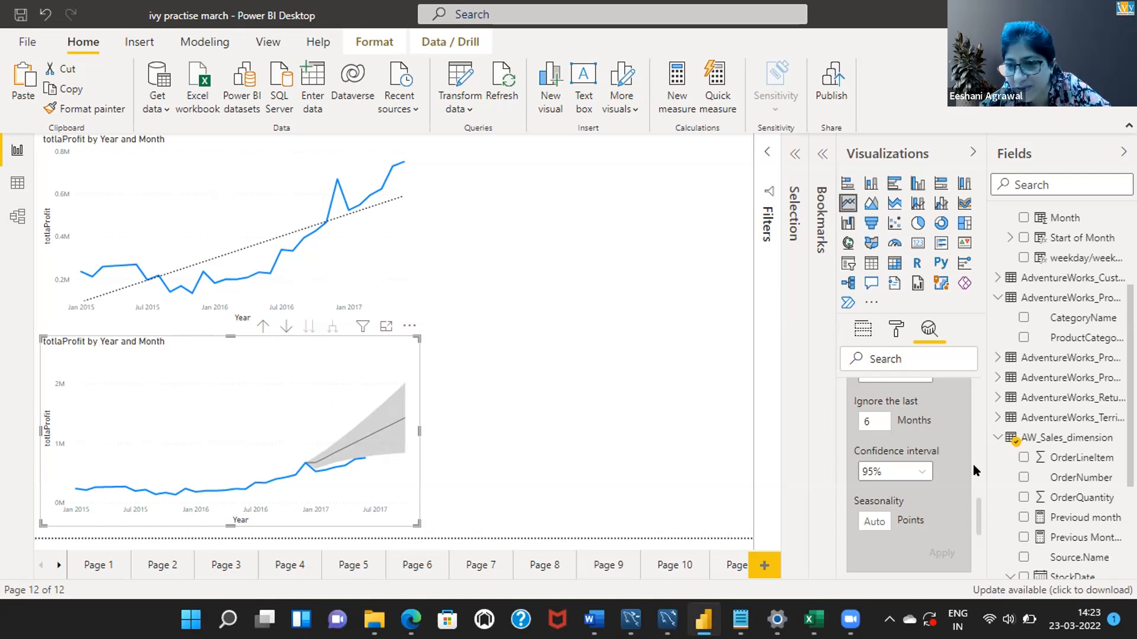
pyautogui.moveTo(975, 508)
pyautogui.mouseDown()
pyautogui.moveTo(964, 434)
pyautogui.moveTo(979, 509)
pyautogui.mouseUp()
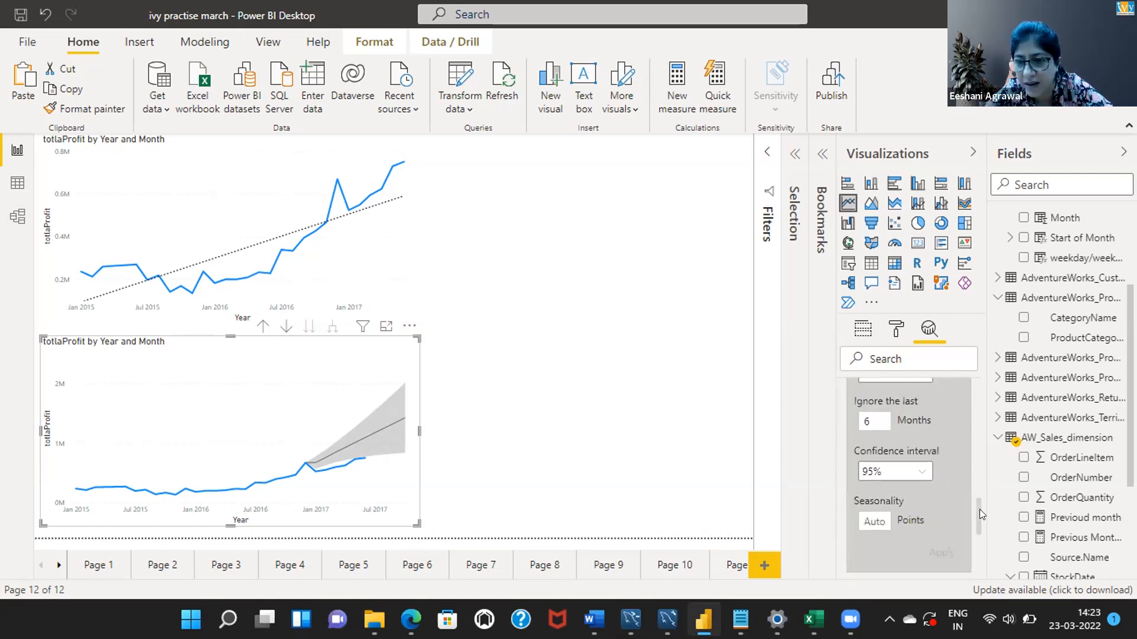
pyautogui.click(862, 409)
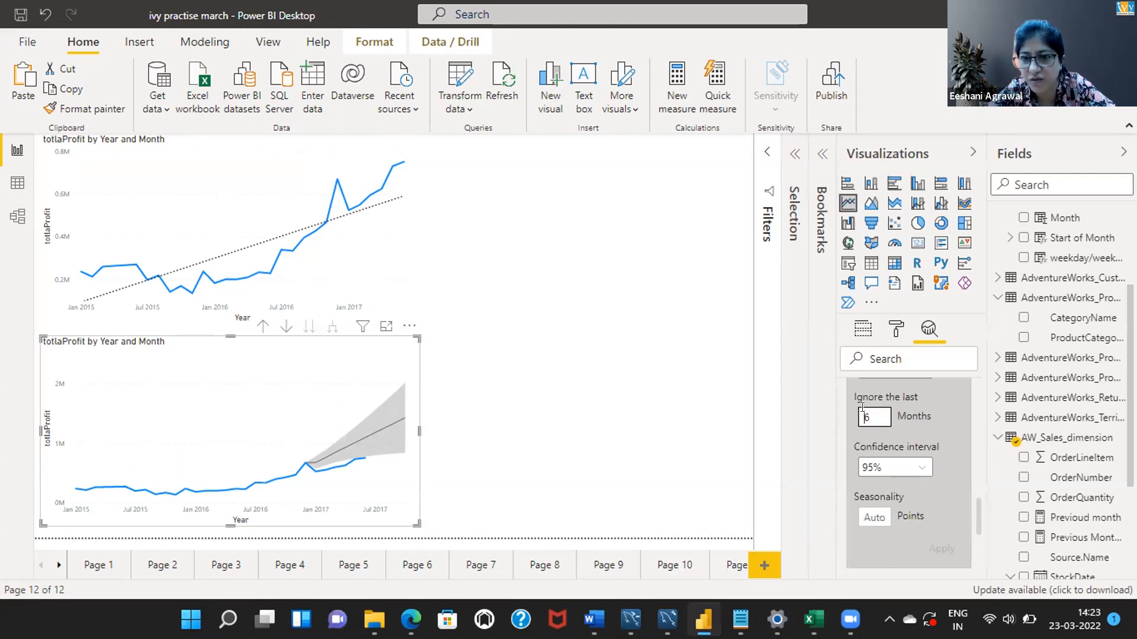
pyautogui.press('Delete')
pyautogui.write('0')
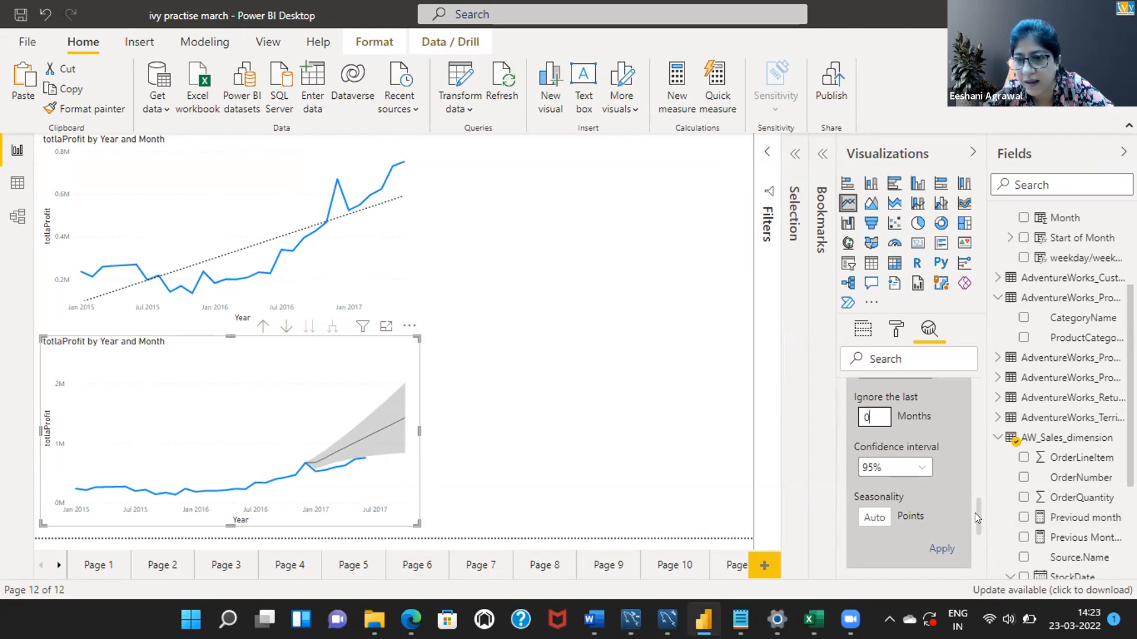
pyautogui.moveTo(974, 513); pyautogui.dragTo(972, 494)
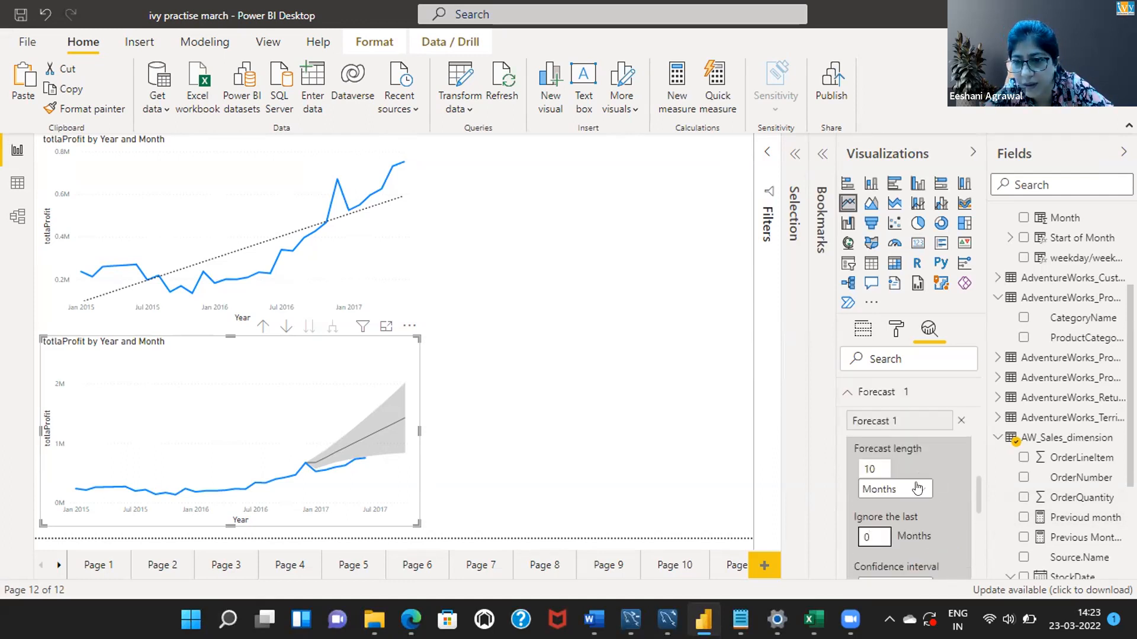
pyautogui.doubleClick(877, 460)
pyautogui.press('BackSpace')
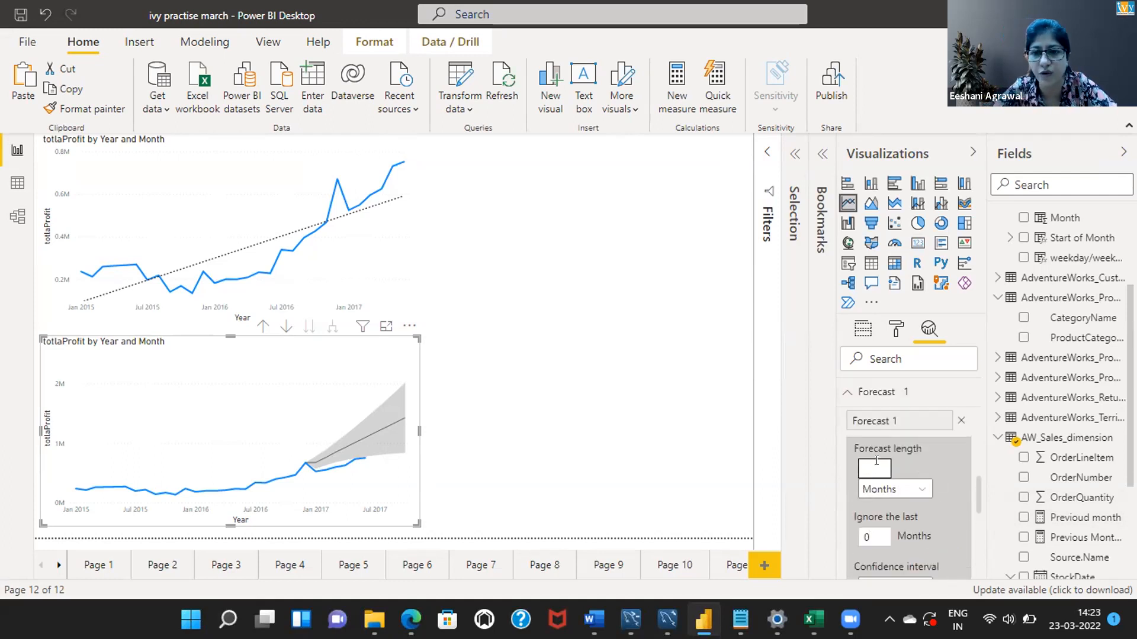
pyautogui.write('6')
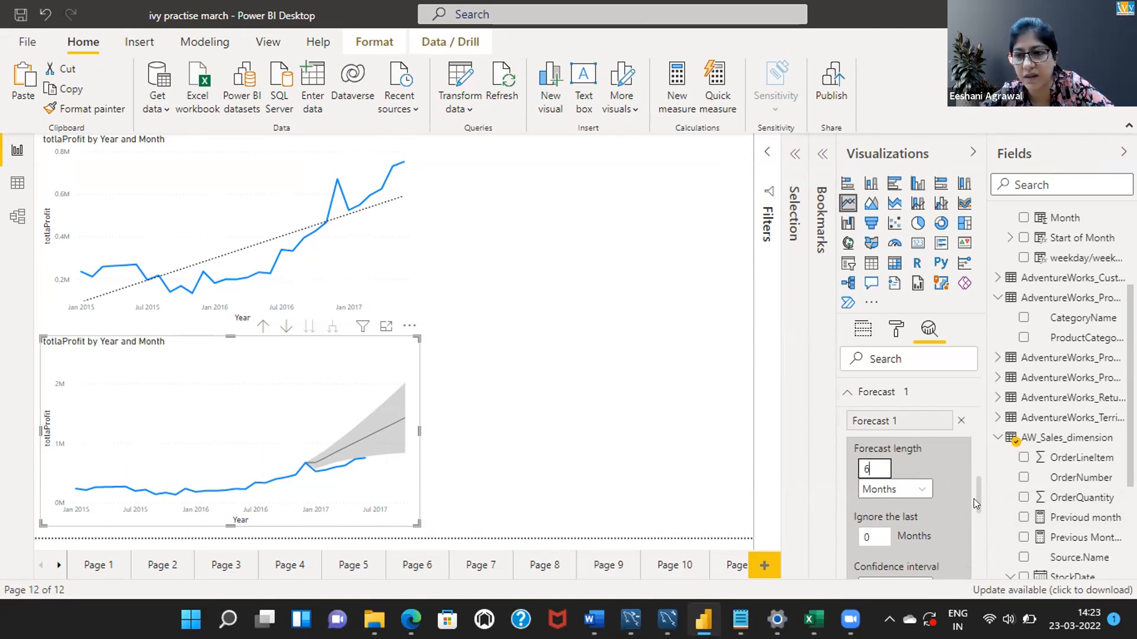
pyautogui.moveTo(977, 497); pyautogui.dragTo(978, 563)
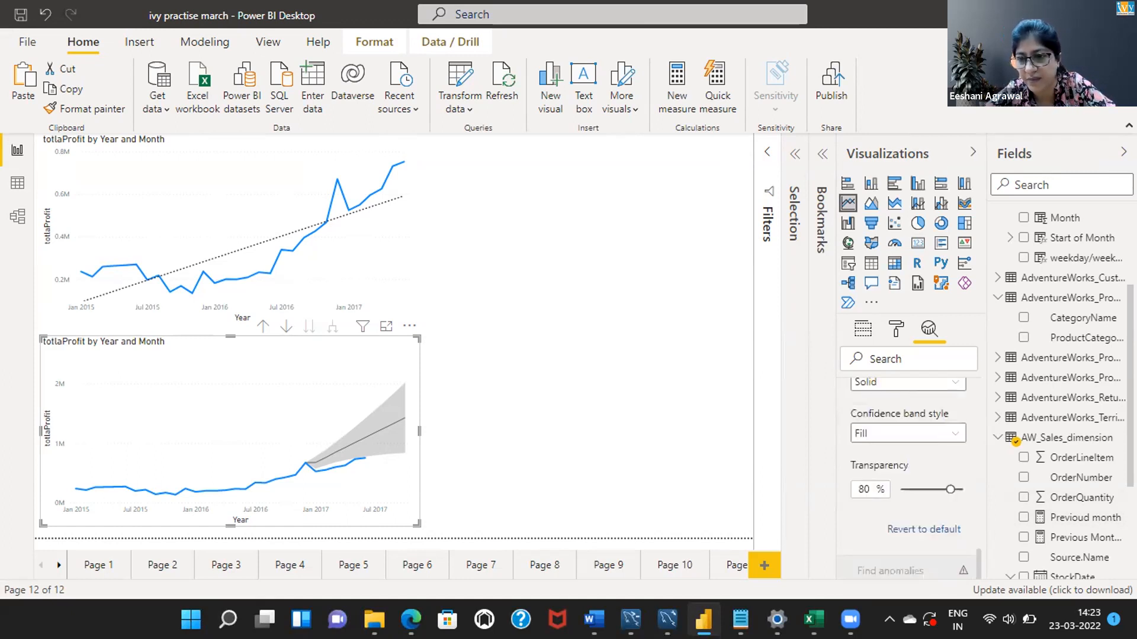
pyautogui.click(929, 530)
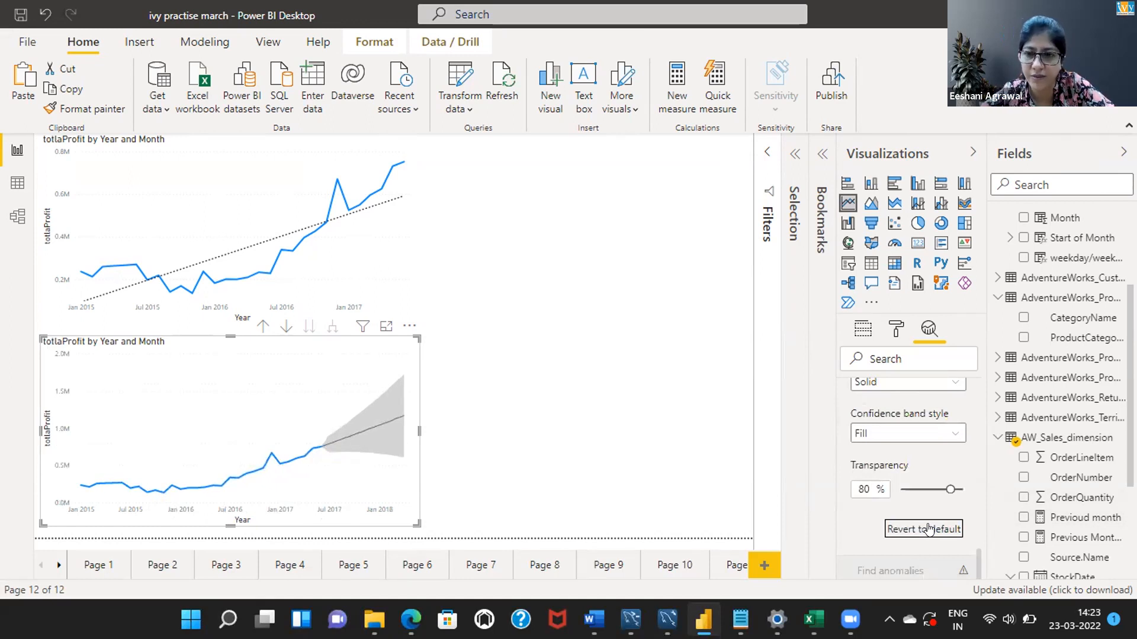
# - Try the Line style for the confidence band of the totlaProfit forecast and return it to Fill
pyautogui.click(904, 435)
pyautogui.click(886, 472)
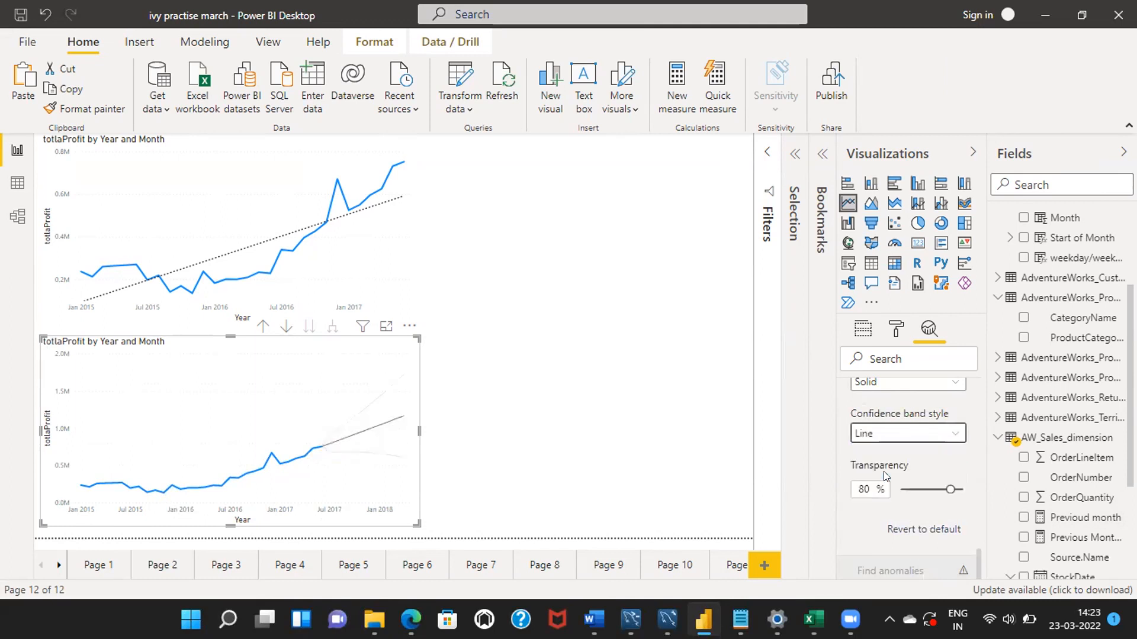
pyautogui.click(897, 434)
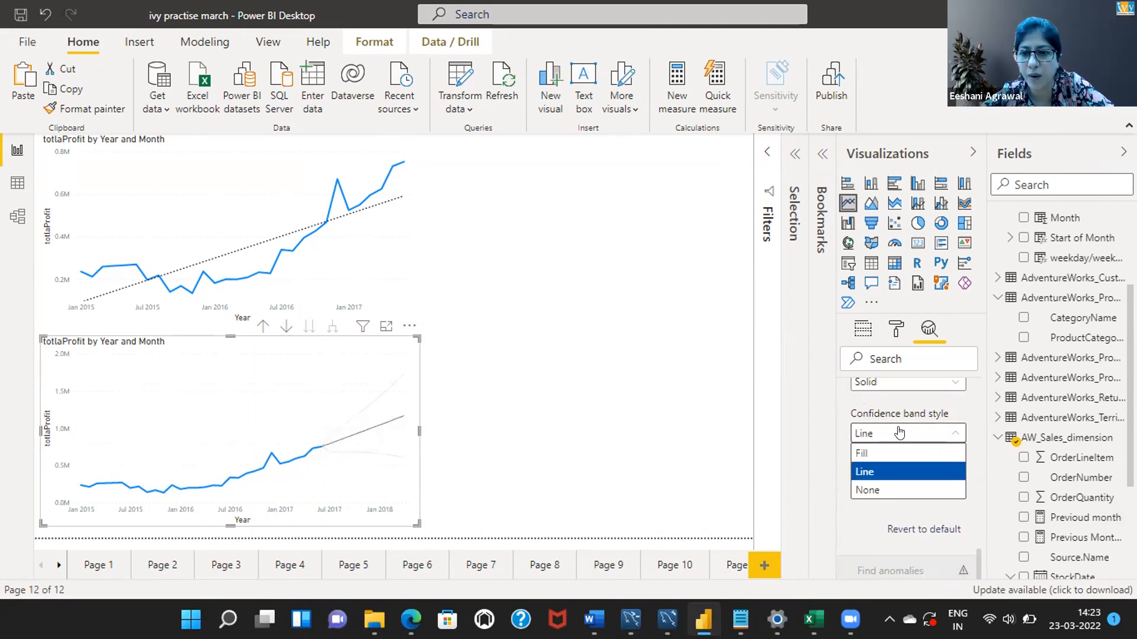
pyautogui.click(877, 454)
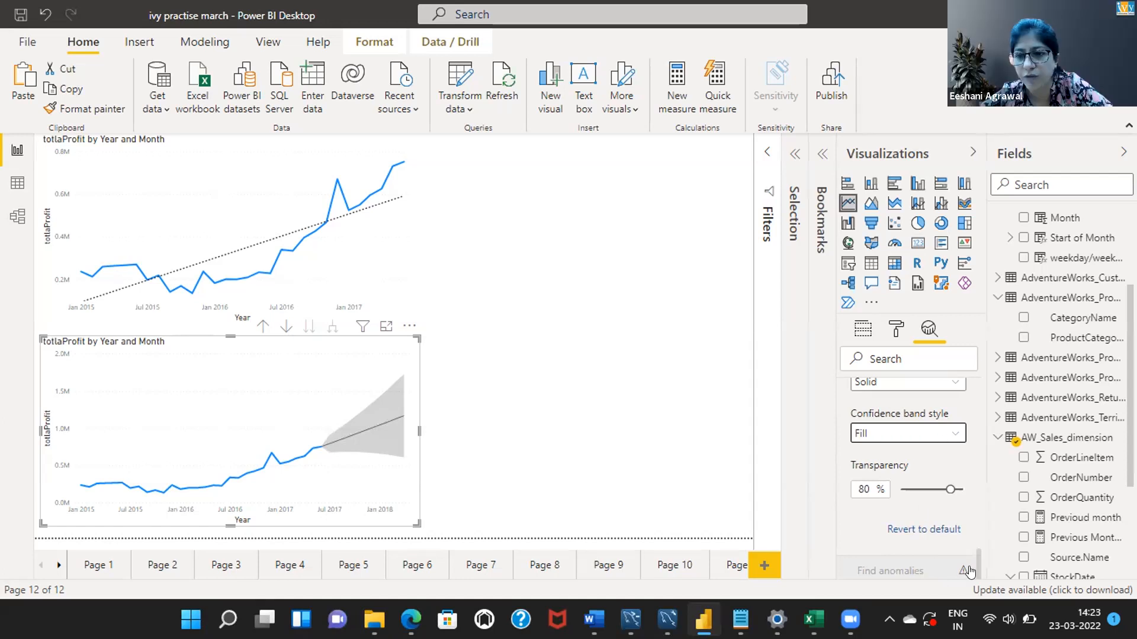
pyautogui.moveTo(975, 566); pyautogui.dragTo(974, 533)
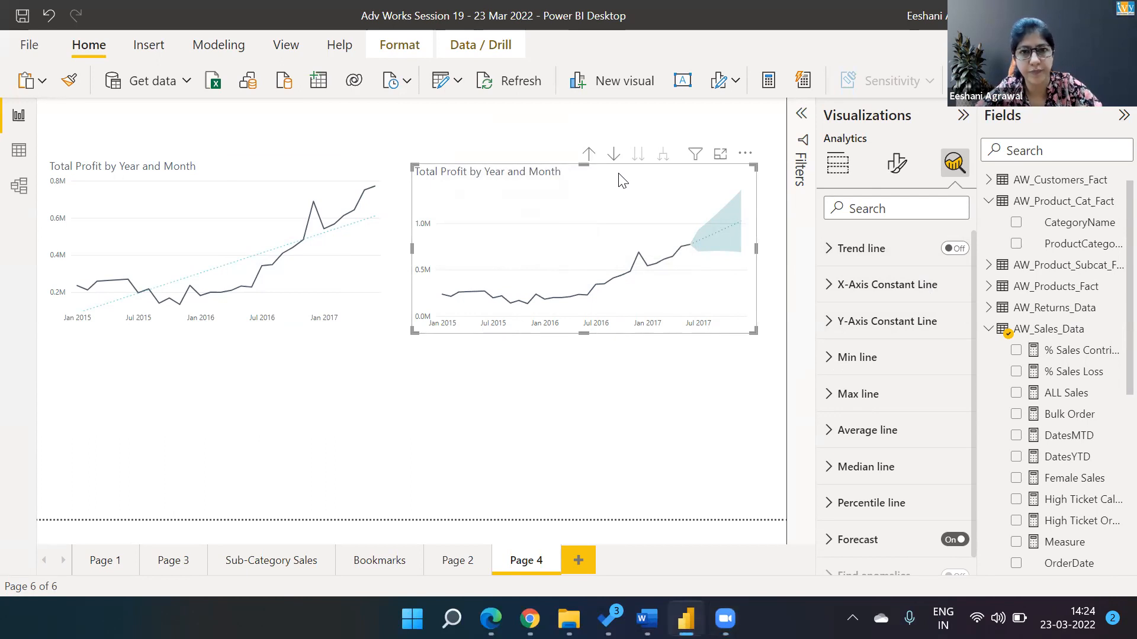
# - Duplicate the Total Profit forecast chart on Page 4 of Adv Works Session 19 and place the copy directly below the original
pyautogui.hotkey('ctrl', 'c')
pyautogui.hotkey('ctrl', 'v')
pyautogui.moveTo(622, 178); pyautogui.dragTo(618, 346)
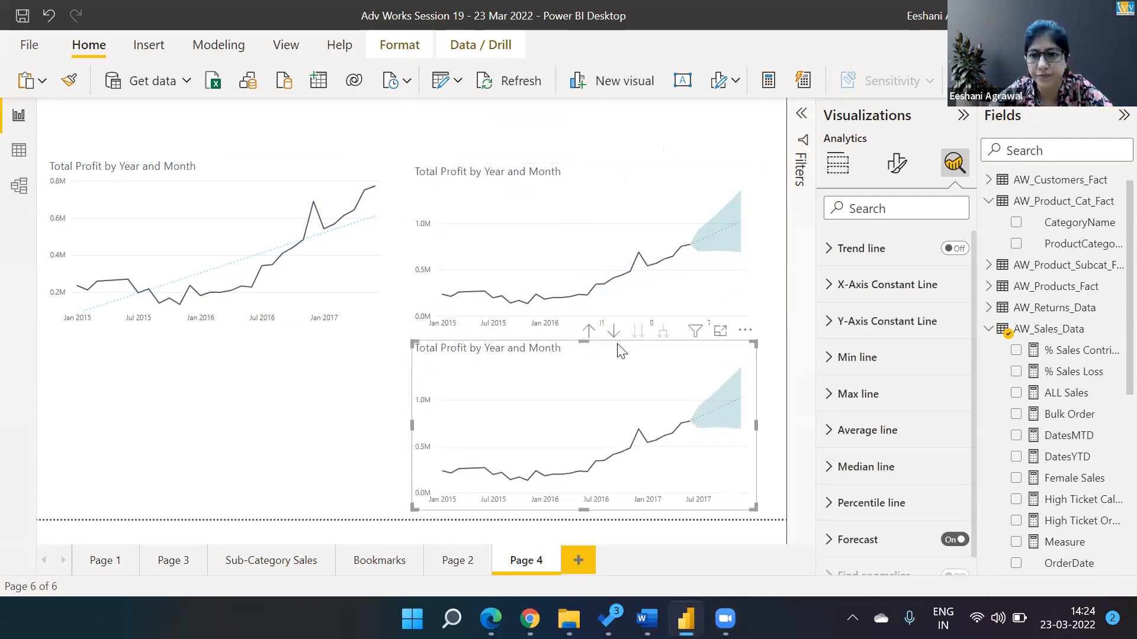
# - Turn off the forecast on the lower Total Profit by Year and Month chart
pyautogui.click(953, 540)
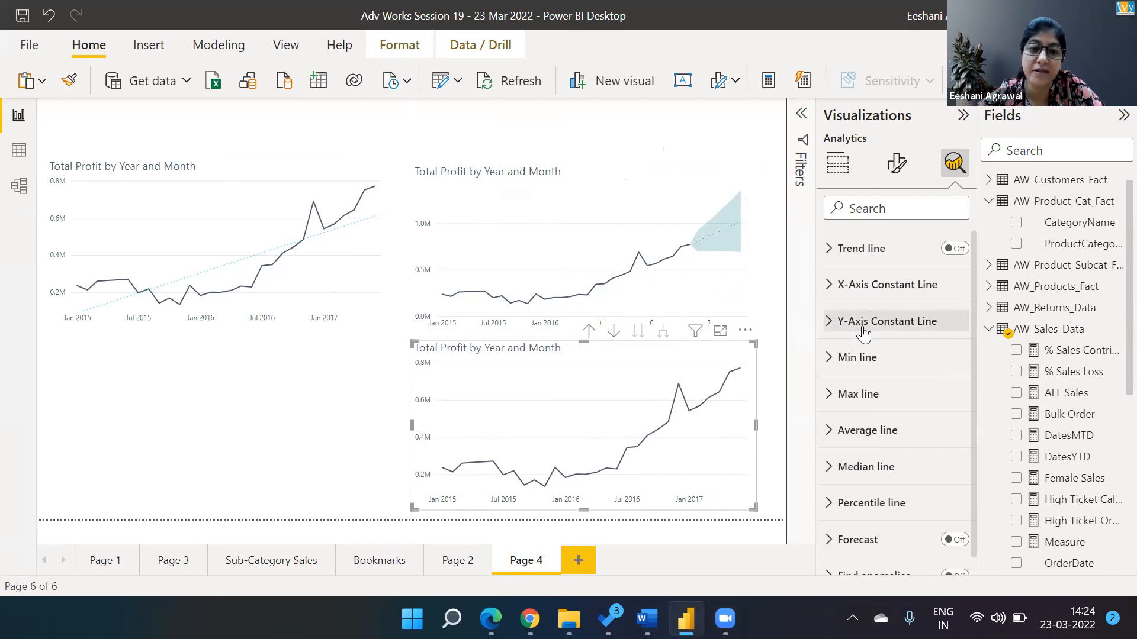
# - Try an X-axis constant line named Jan 2016 on the lower Total Profit chart and delete it
pyautogui.click(841, 285)
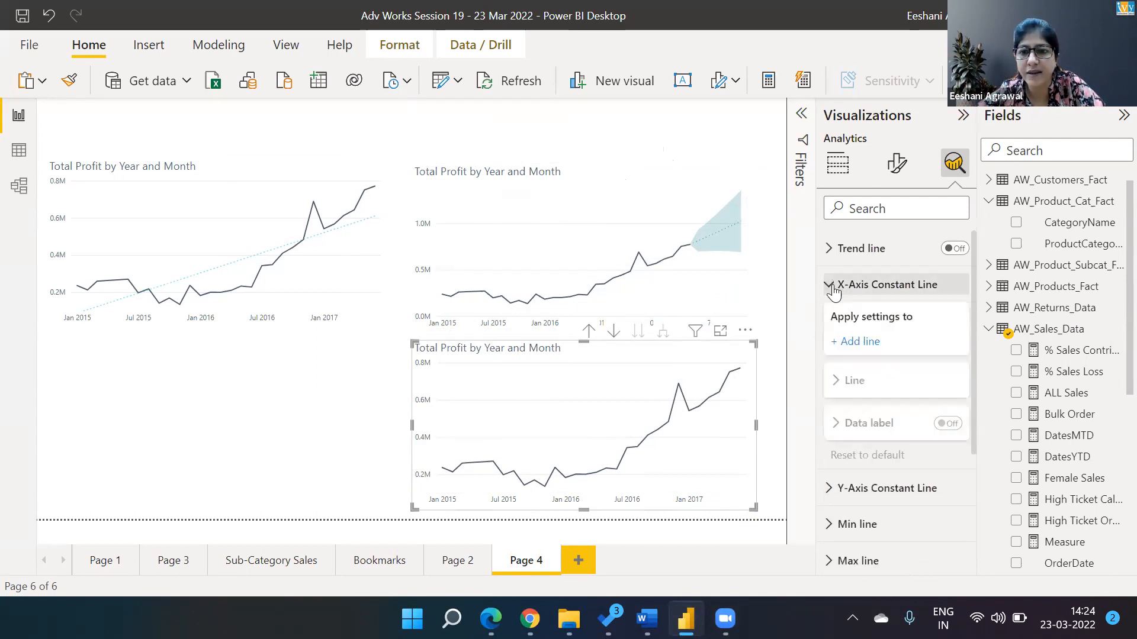
pyautogui.click(864, 343)
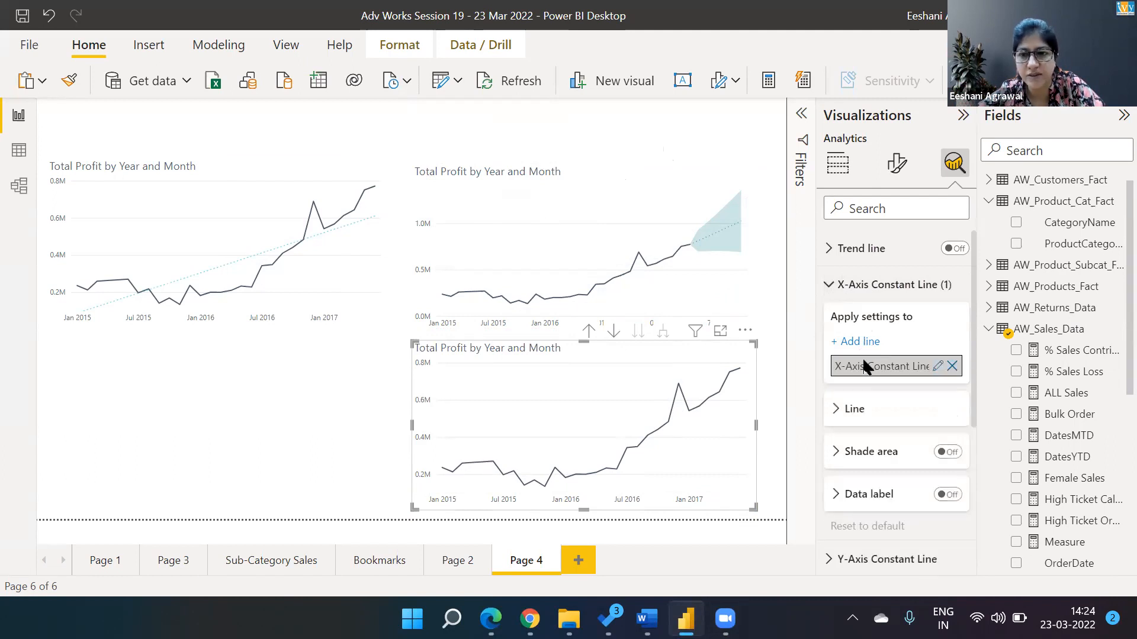
pyautogui.click(938, 368)
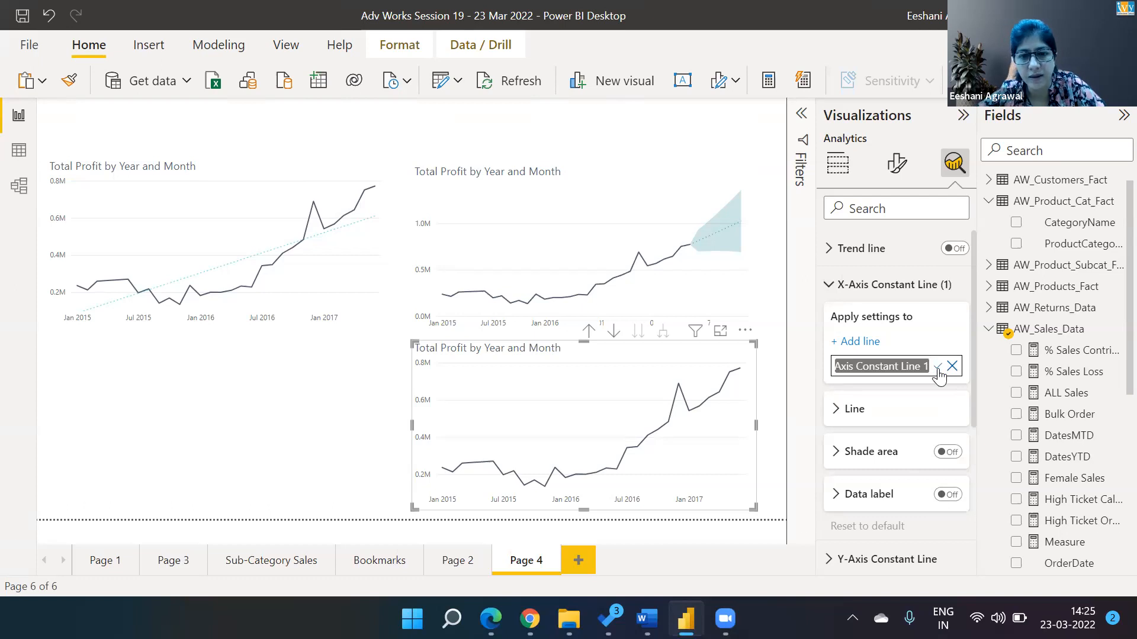
pyautogui.press('BackSpace')
pyautogui.write('Ja')
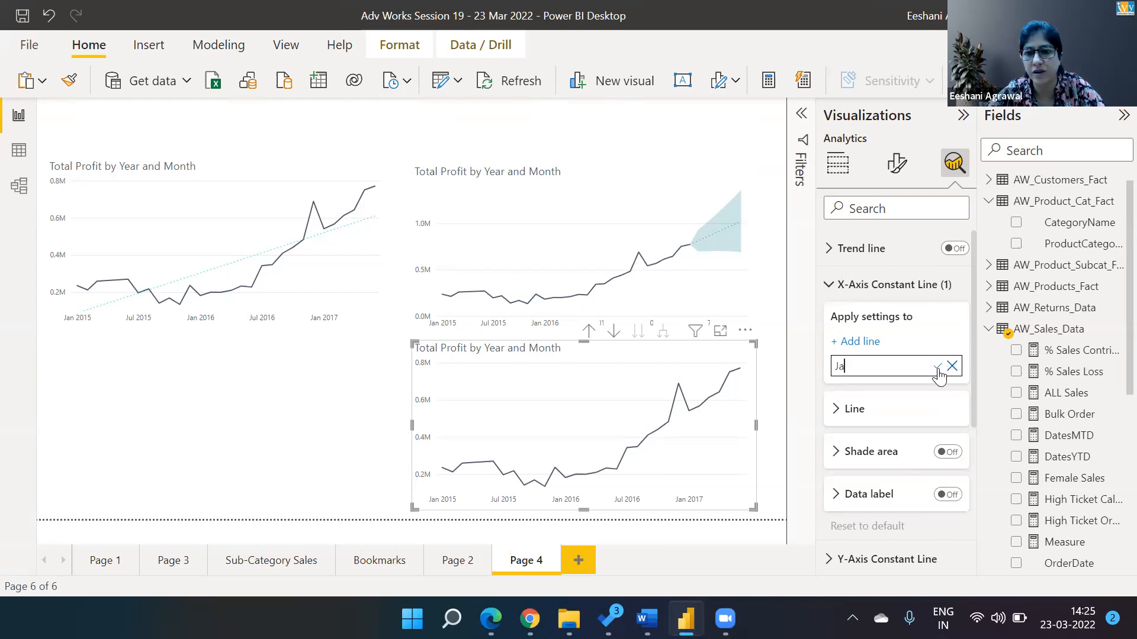
pyautogui.write('n 2016')
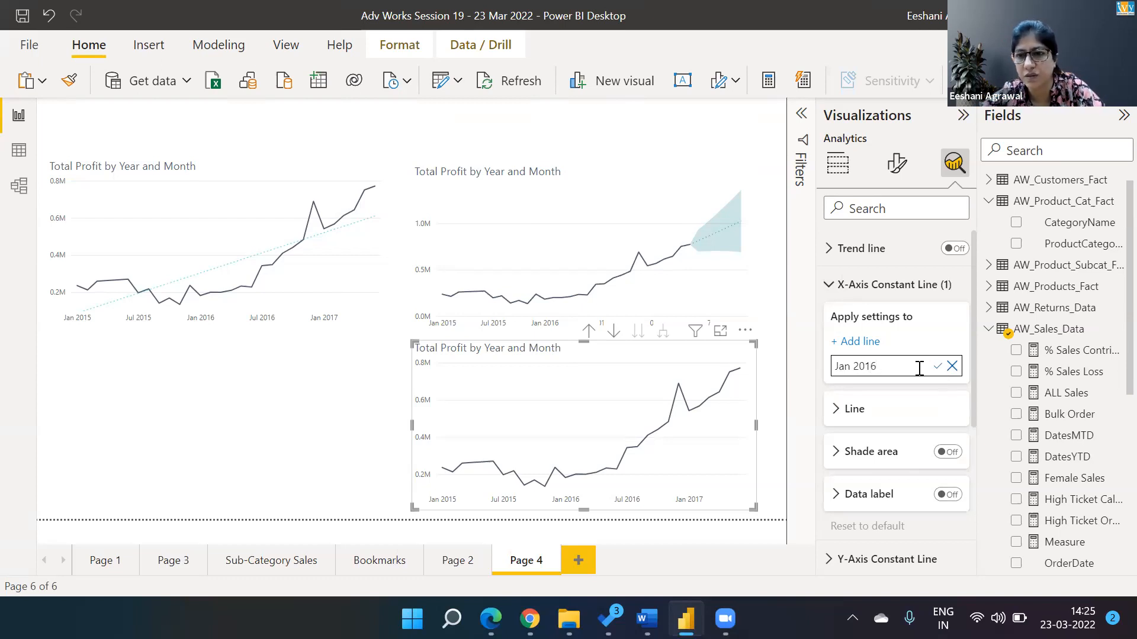
pyautogui.click(939, 368)
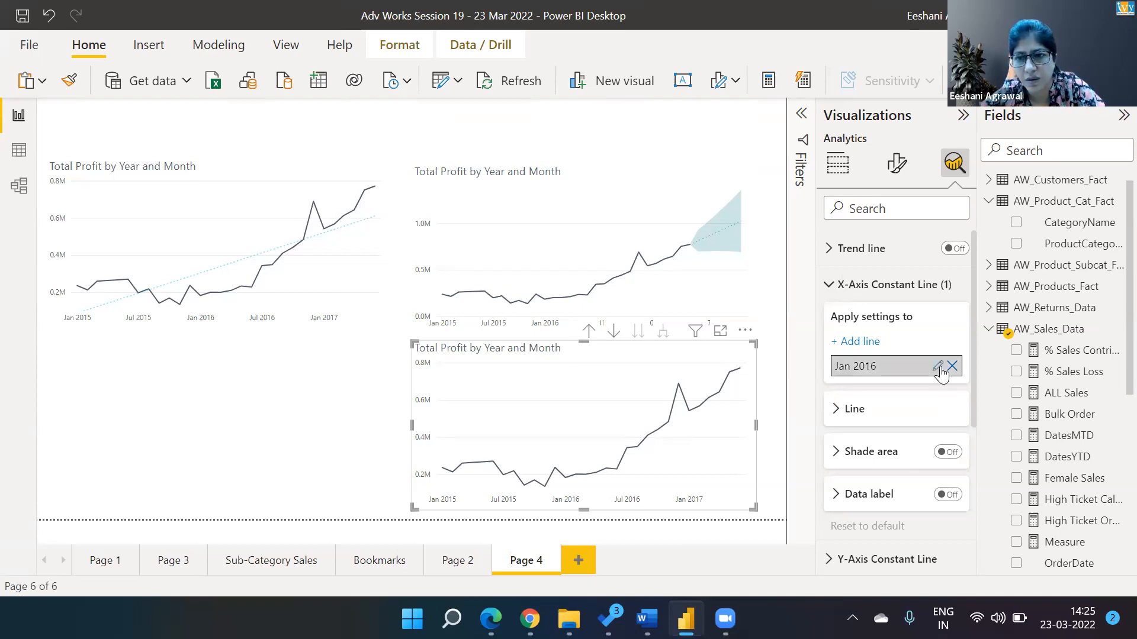
pyautogui.click(939, 368)
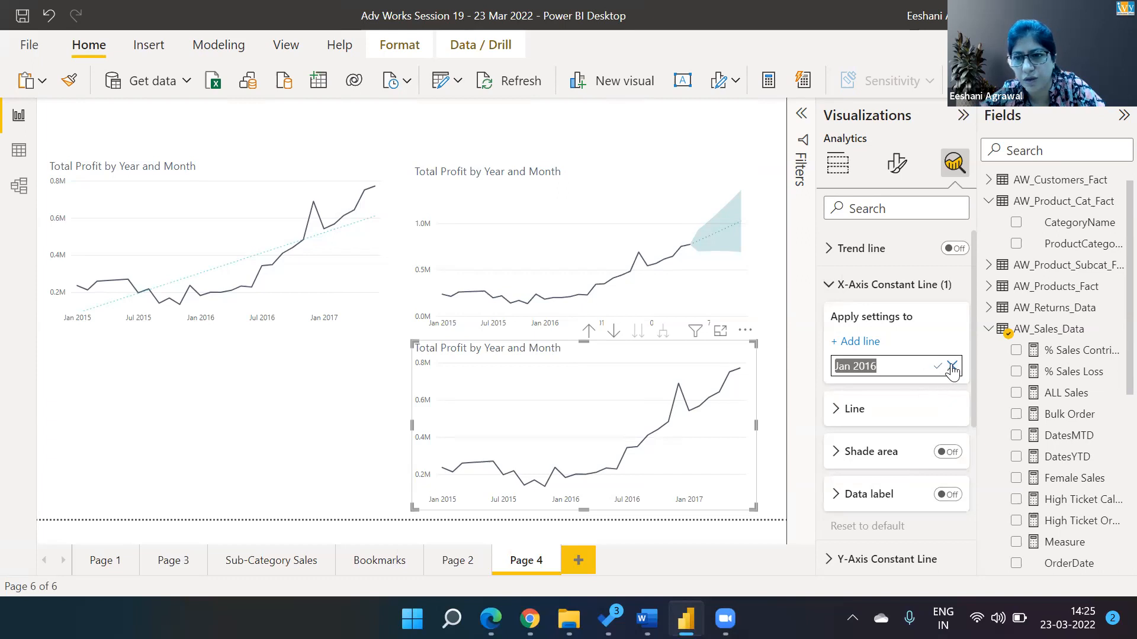
pyautogui.click(951, 367)
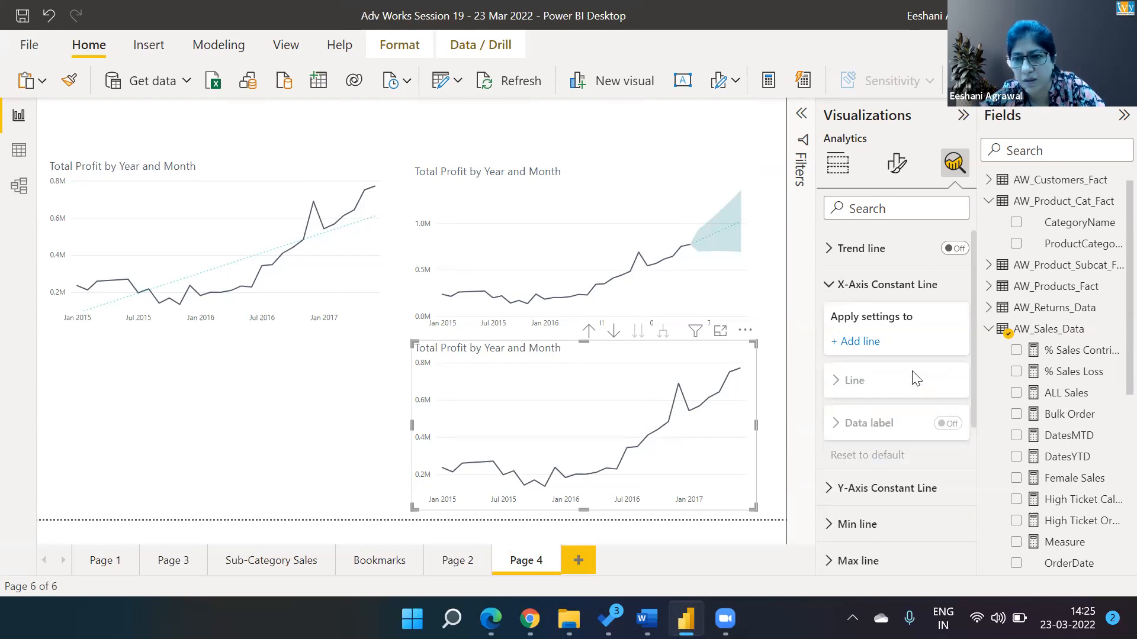
# - Add a new X-axis constant line to the lower Total Profit chart and set its date value to 01-01-2016
pyautogui.click(860, 341)
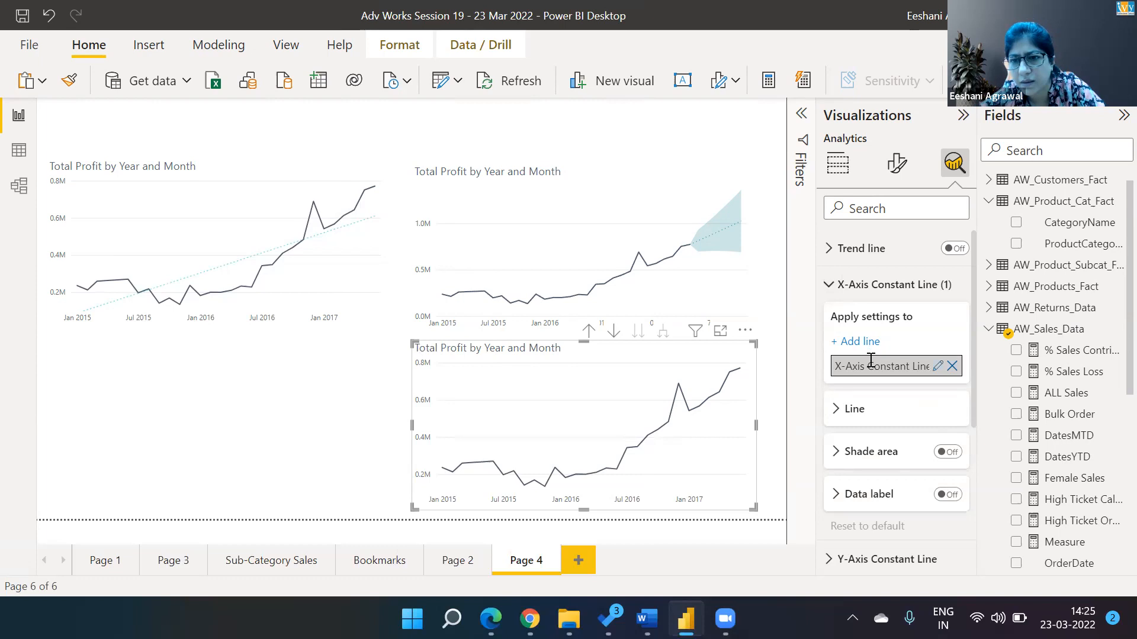
pyautogui.doubleClick(871, 363)
pyautogui.press('BackSpace')
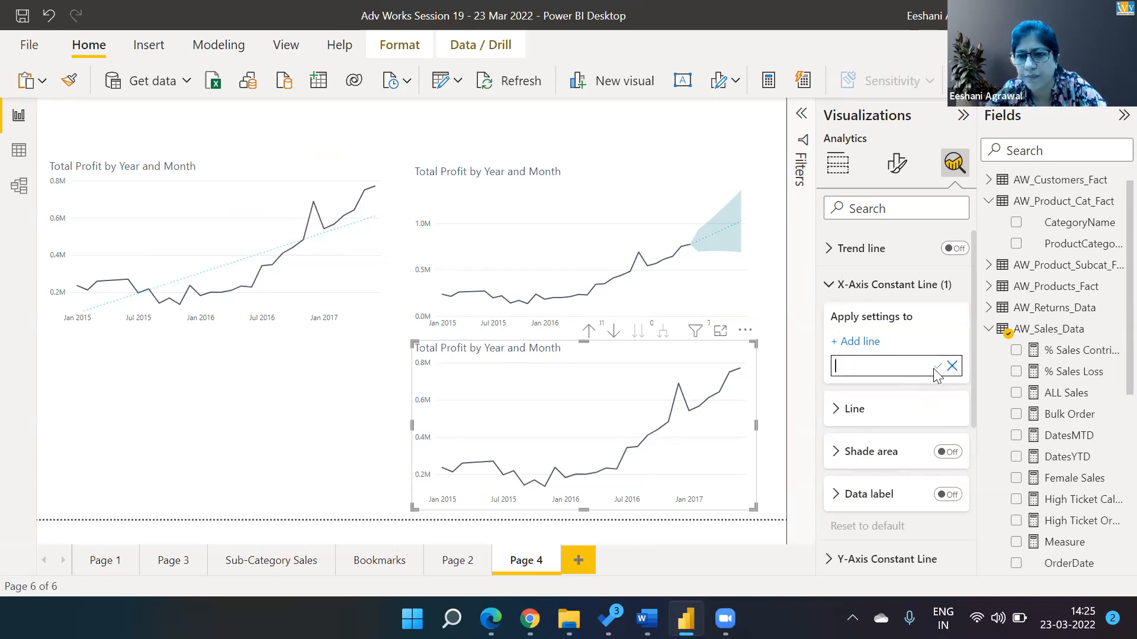
pyautogui.click(883, 421)
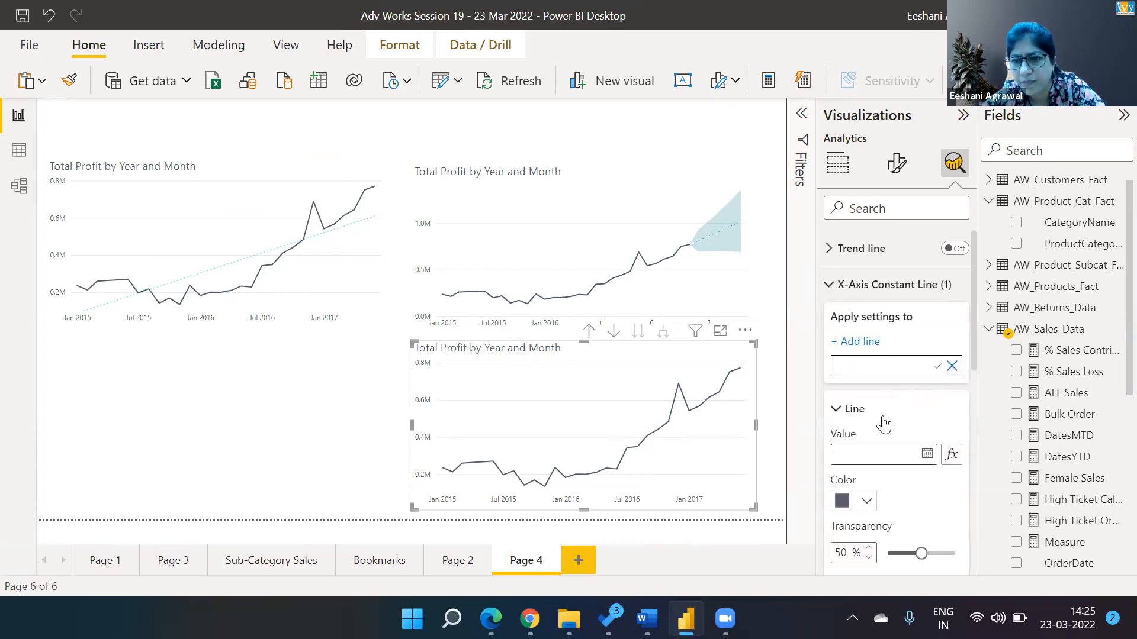
pyautogui.click(927, 454)
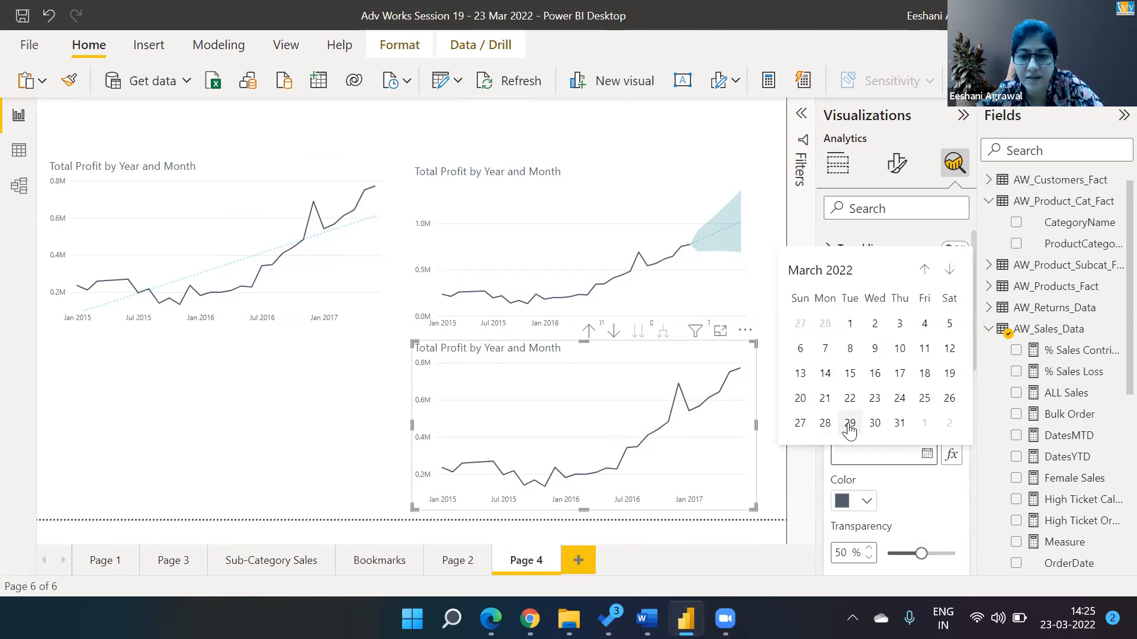
pyautogui.click(924, 271)
pyautogui.click(924, 271)
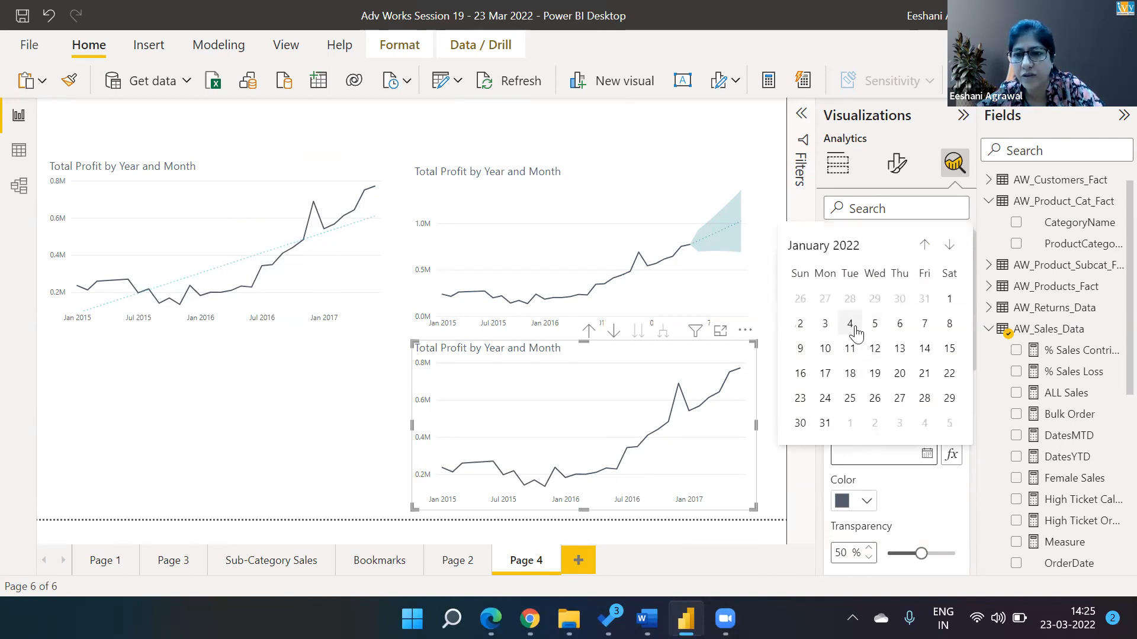
pyautogui.click(949, 299)
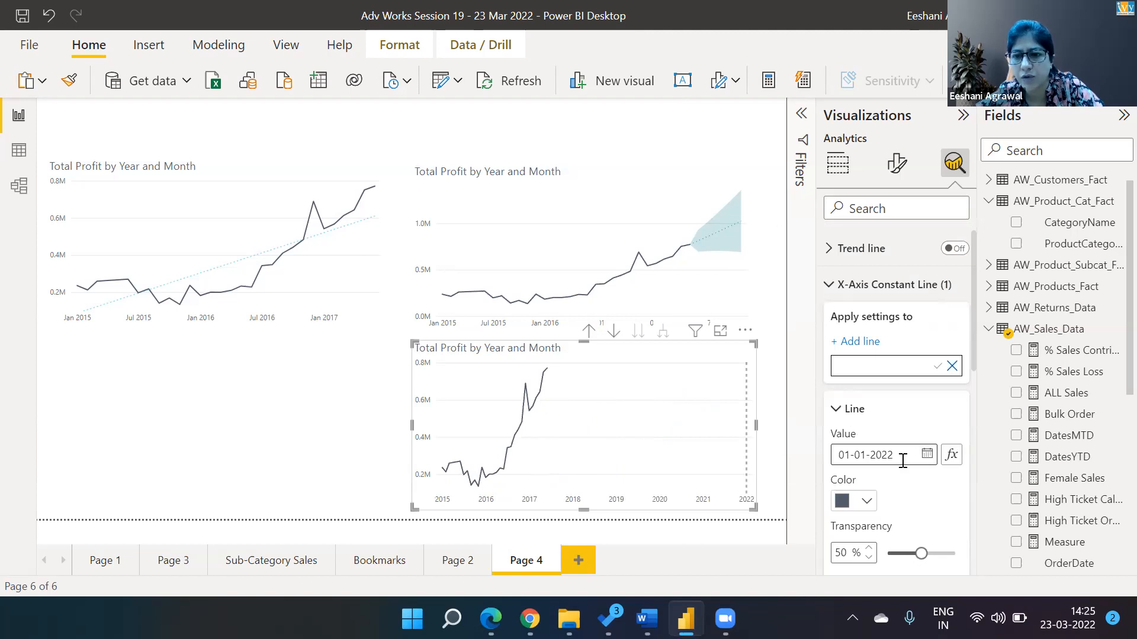
pyautogui.press('BackSpace')
pyautogui.press('BackSpace')
pyautogui.write('16')
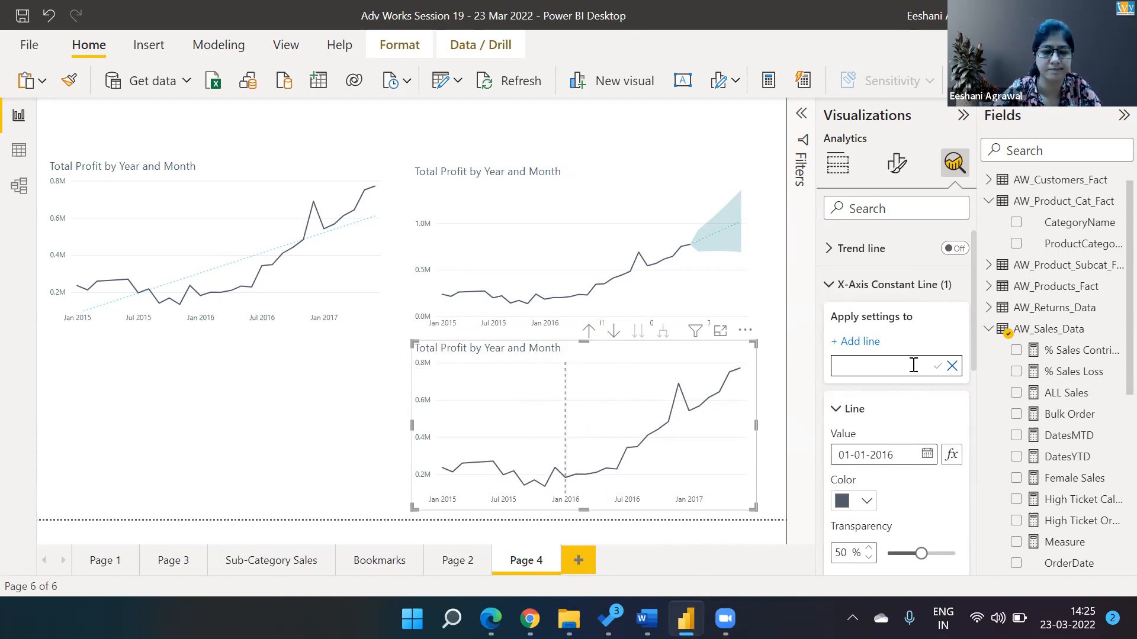
# - Name the X-axis constant line Covid
pyautogui.write('Covid')
pyautogui.press('BackSpace')
pyautogui.press('BackSpace')
pyautogui.write('id')
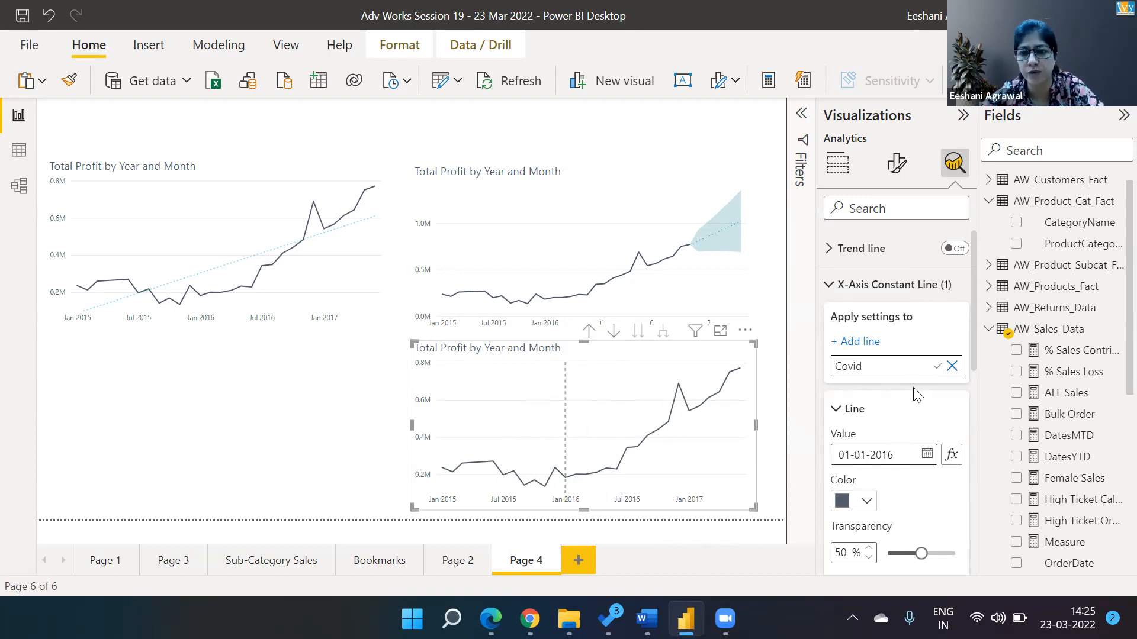
pyautogui.click(939, 367)
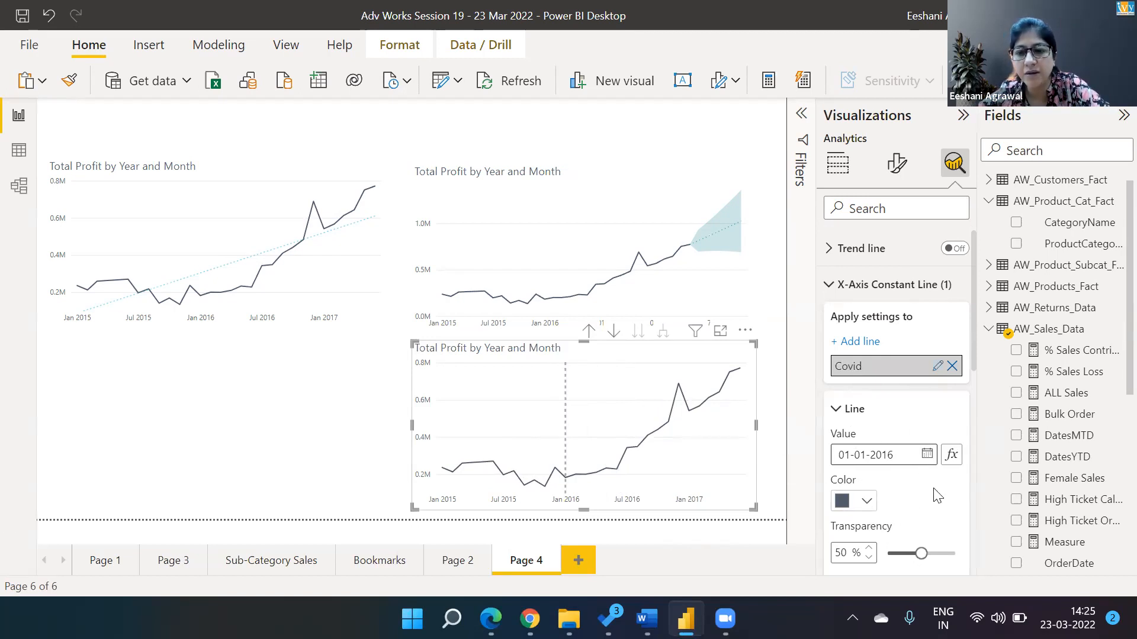
# - Add a Y-axis constant line named Target Profit to the lower Total Profit chart
pyautogui.click(828, 285)
pyautogui.click(828, 323)
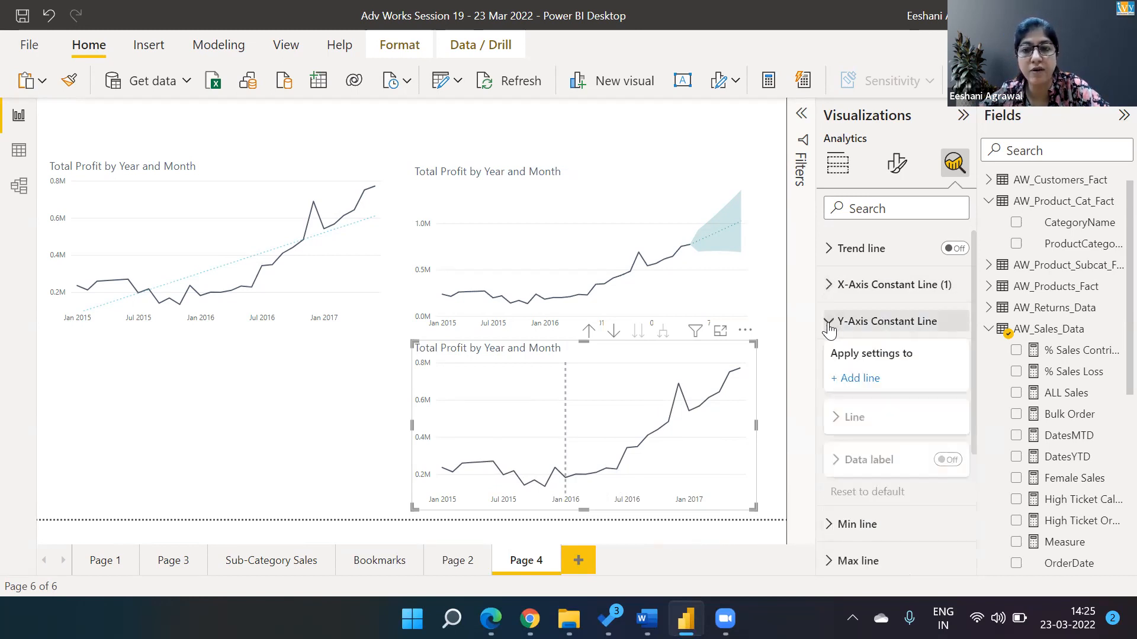
pyautogui.click(860, 384)
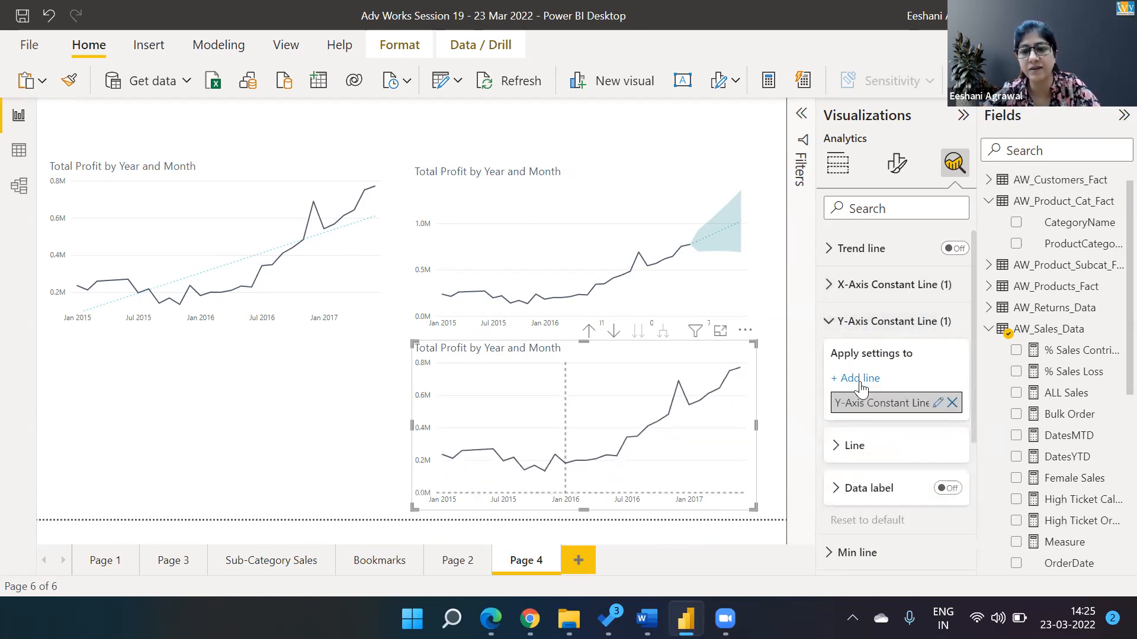
pyautogui.click(936, 407)
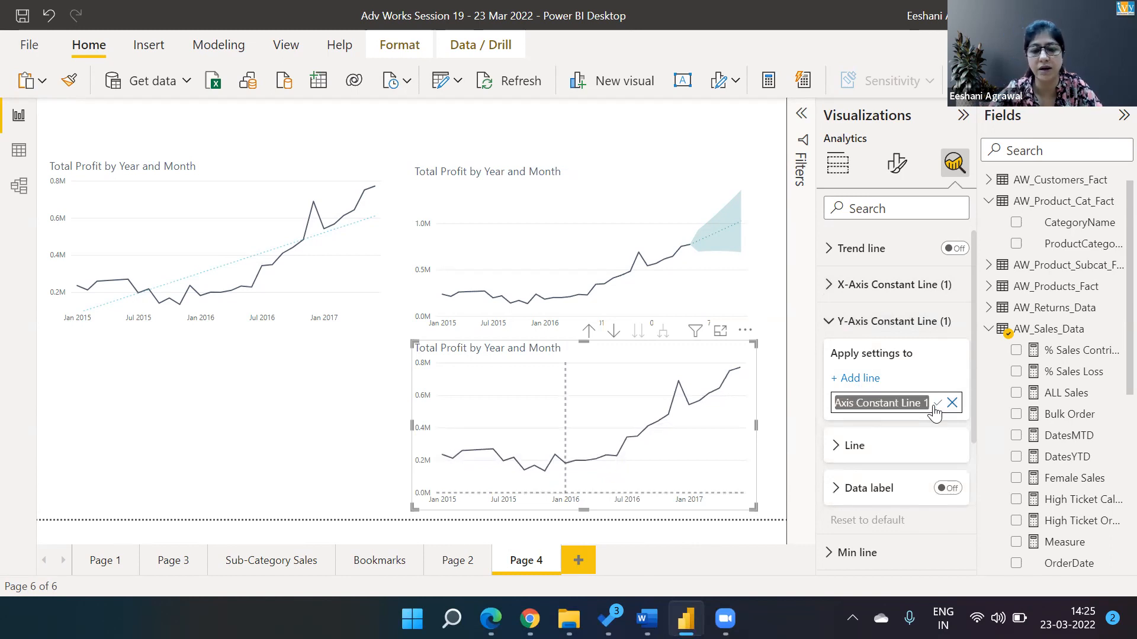
pyautogui.write('Target Profit')
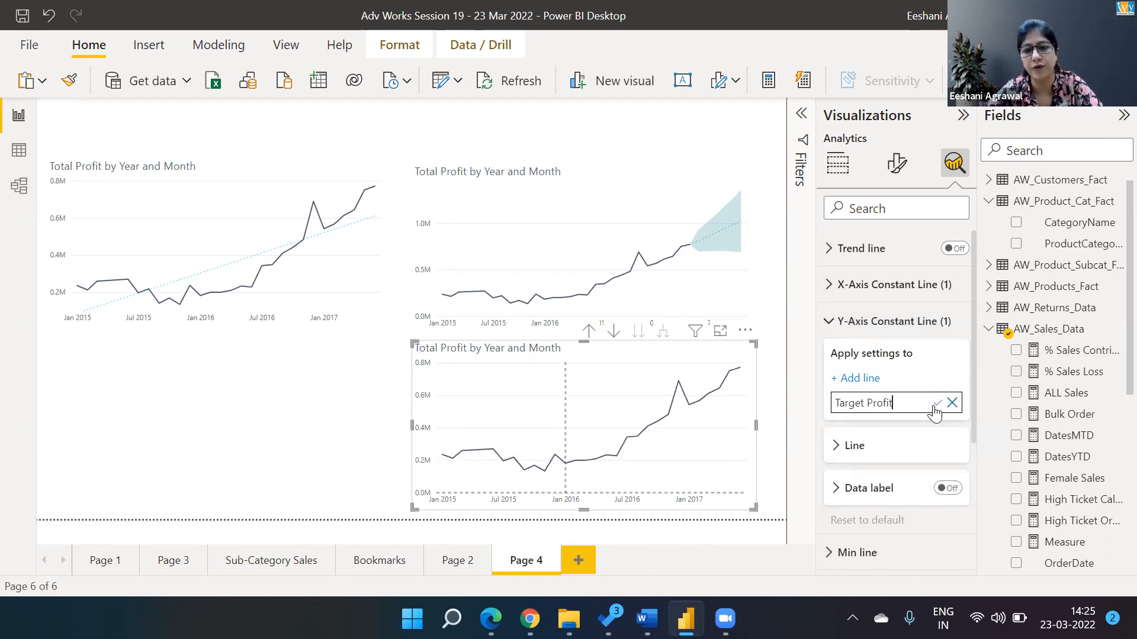
# - Set the value of the Target Profit line to 4000000
pyautogui.click(846, 446)
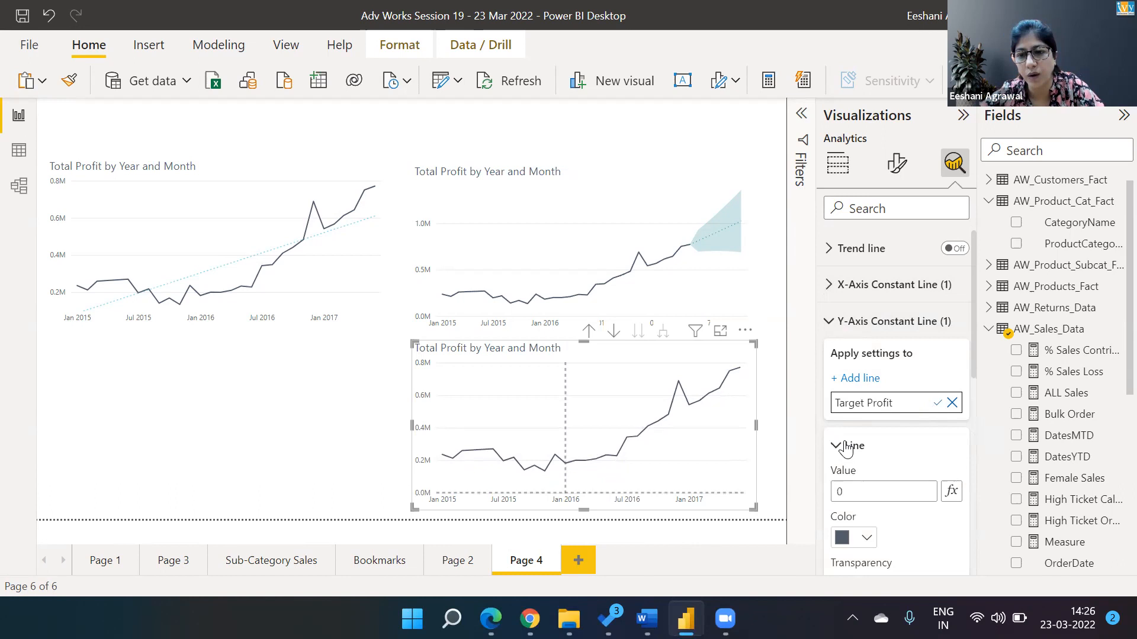
pyautogui.click(865, 491)
pyautogui.press('BackSpace')
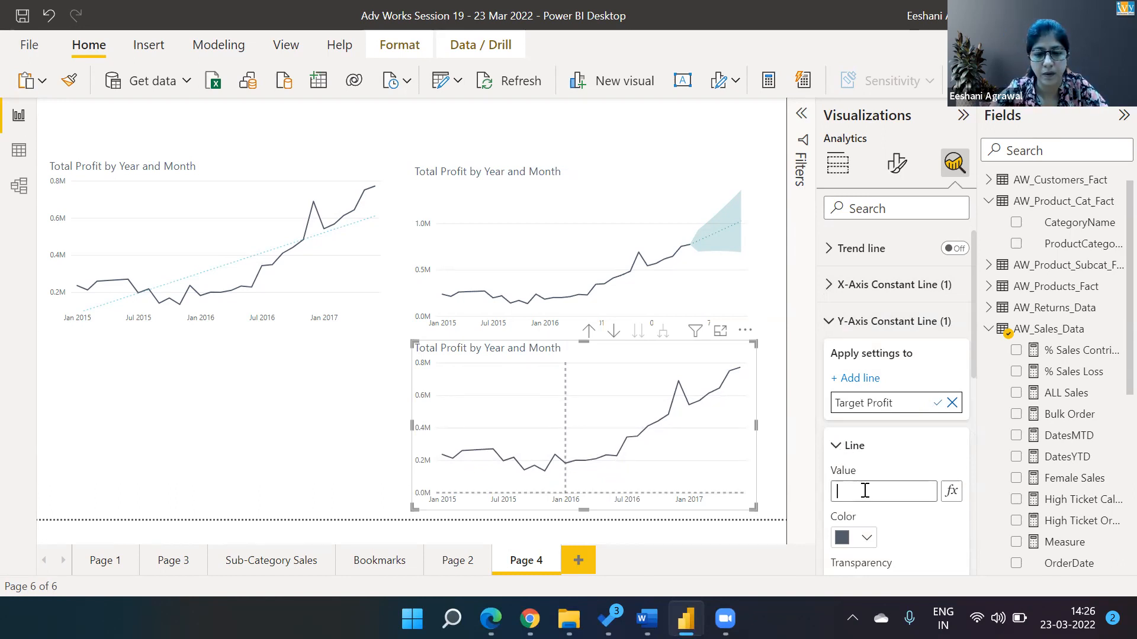
pyautogui.write('4000000')
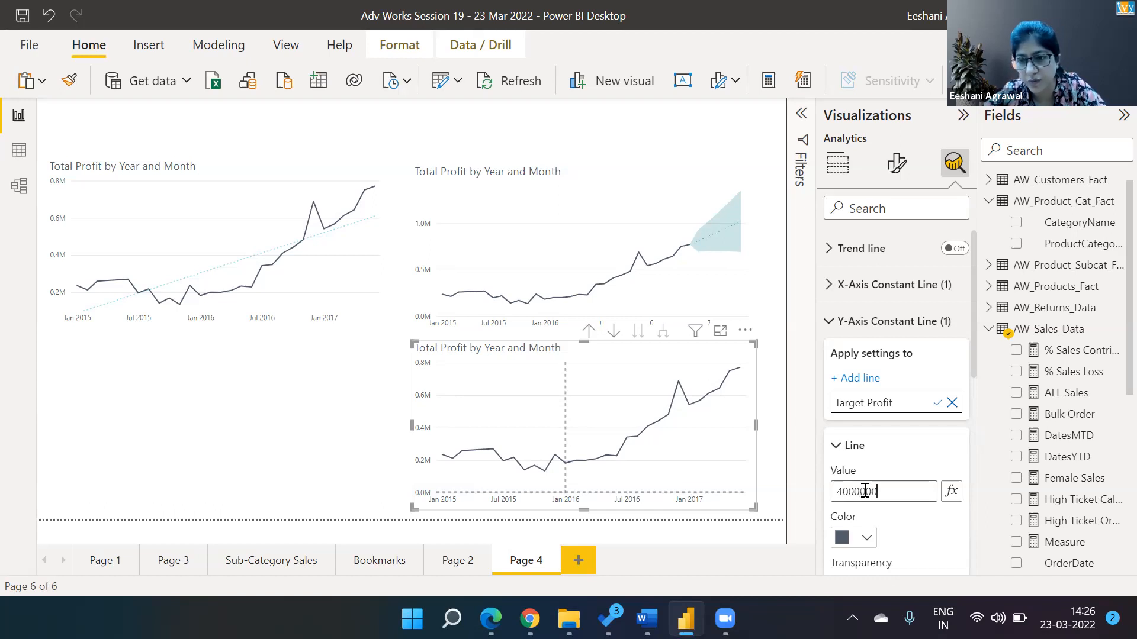
pyautogui.click(908, 523)
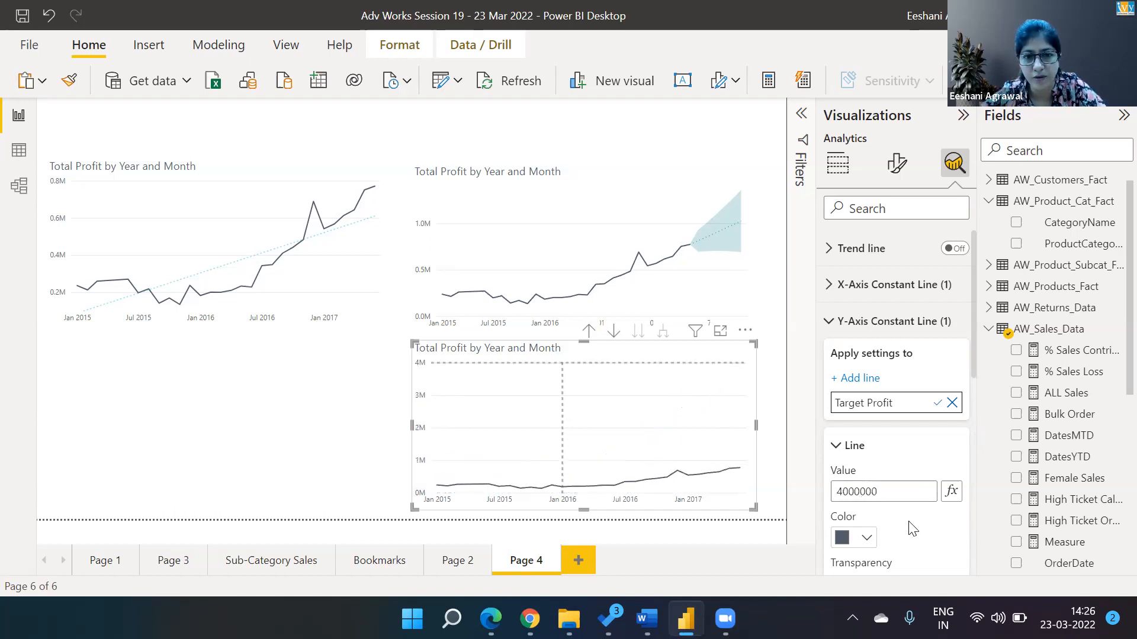
# - Lower the Target Profit line's value to 2000000 and finally to 200000
pyautogui.click(843, 492)
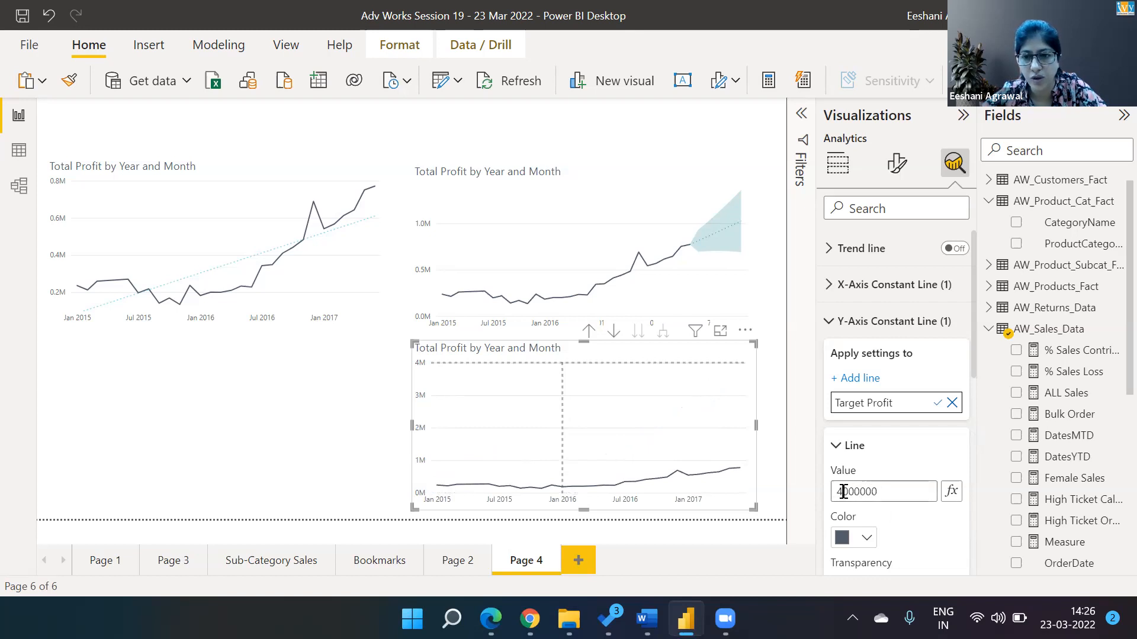
pyautogui.write('2')
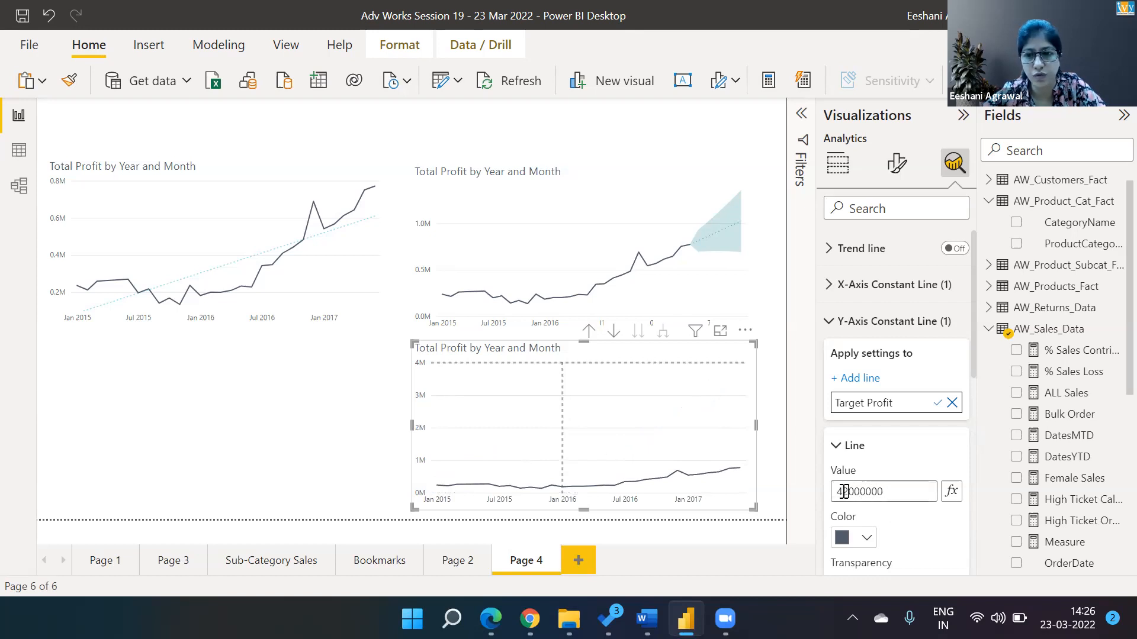
pyautogui.press('BackSpace')
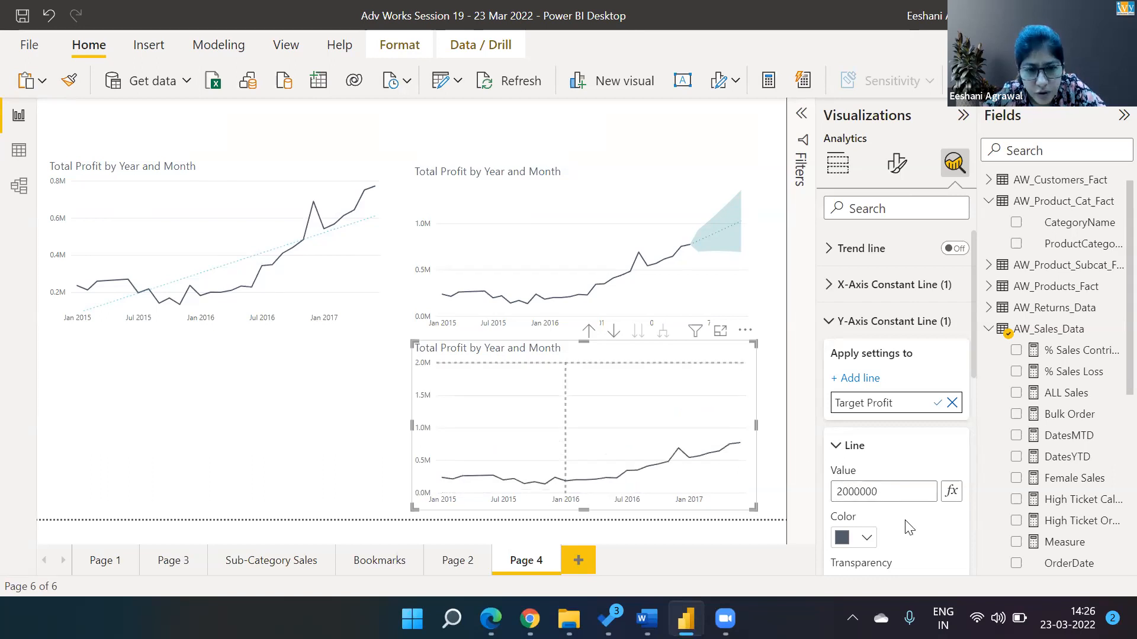
pyautogui.click(897, 495)
pyautogui.press('BackSpace')
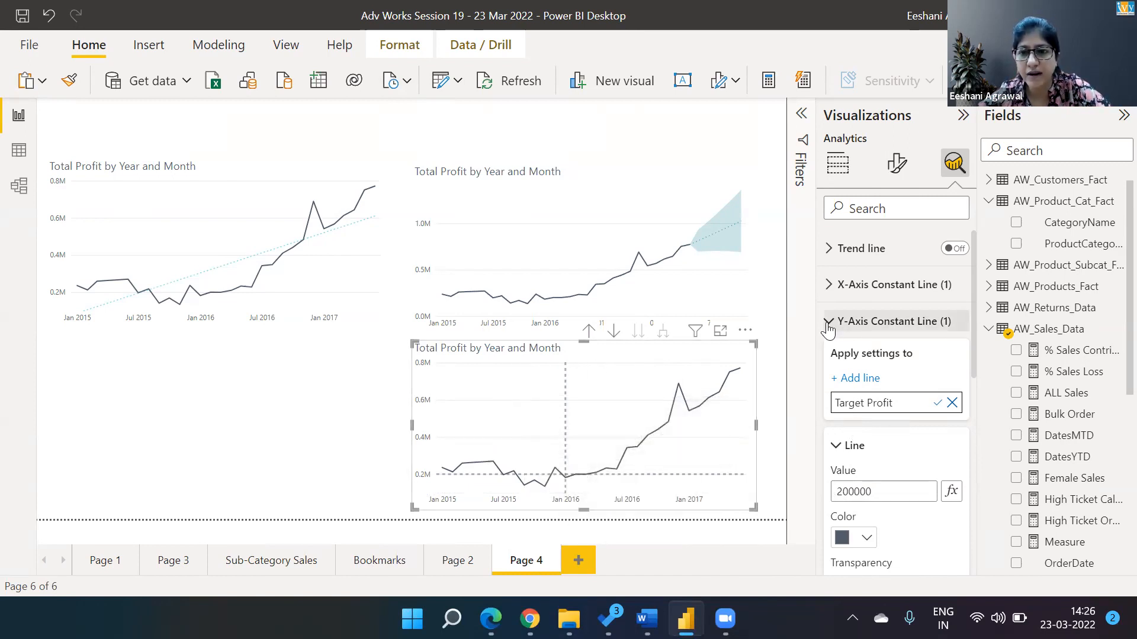
pyautogui.click(862, 324)
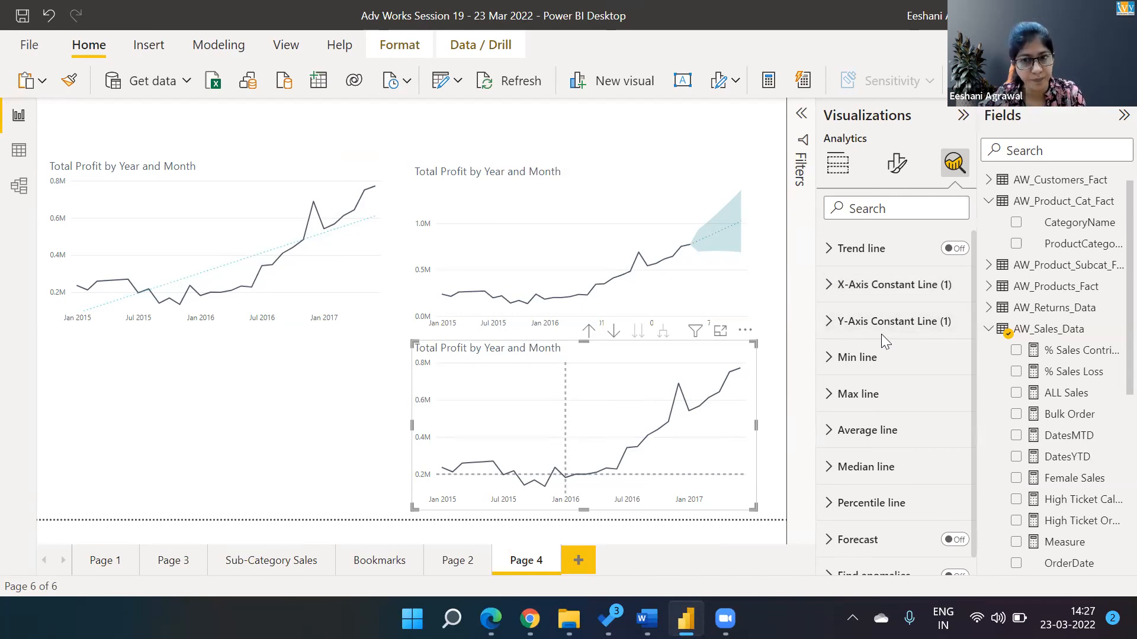
# - Delete the Covid X-axis line and the Target Profit Y-axis line from the lower Total Profit chart
pyautogui.click(833, 370)
pyautogui.click(830, 285)
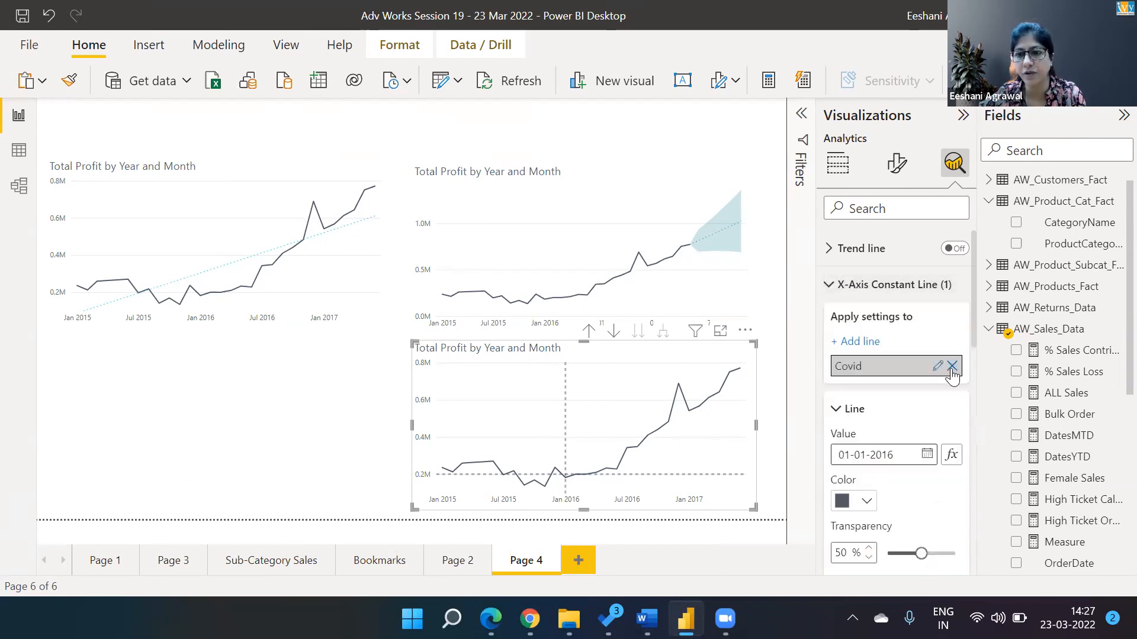
pyautogui.click(951, 364)
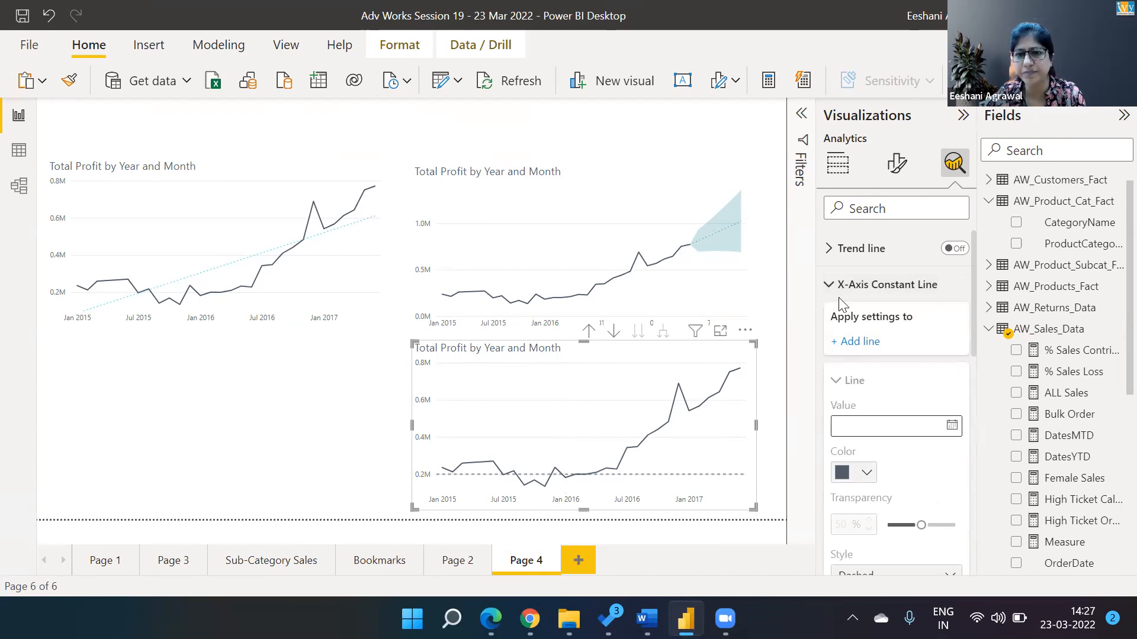
pyautogui.click(829, 284)
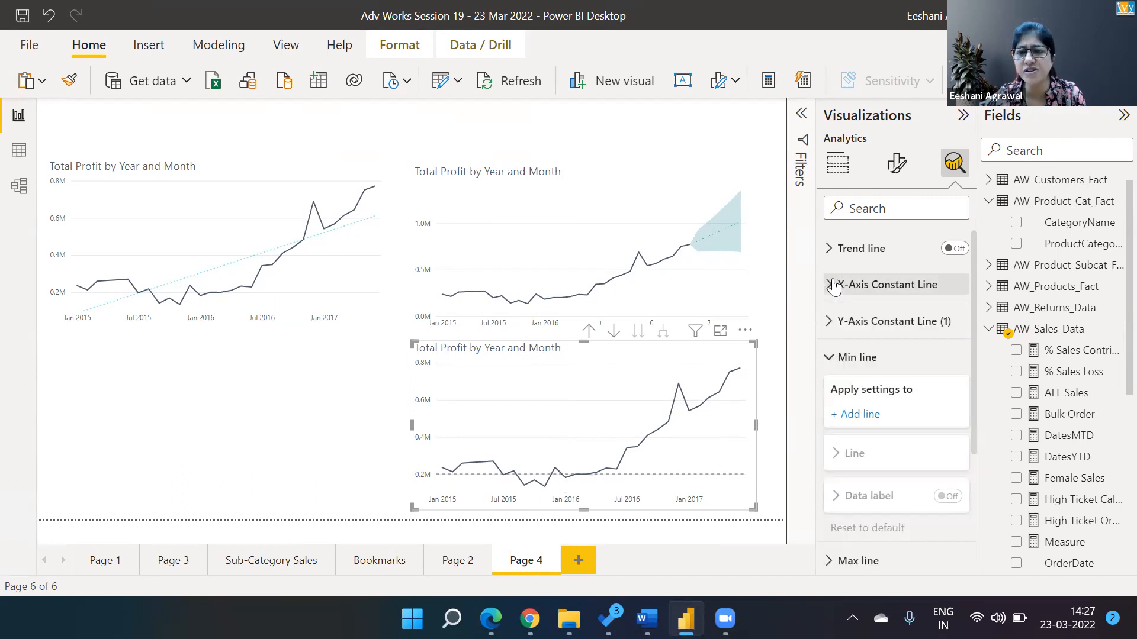
pyautogui.click(828, 322)
pyautogui.click(955, 402)
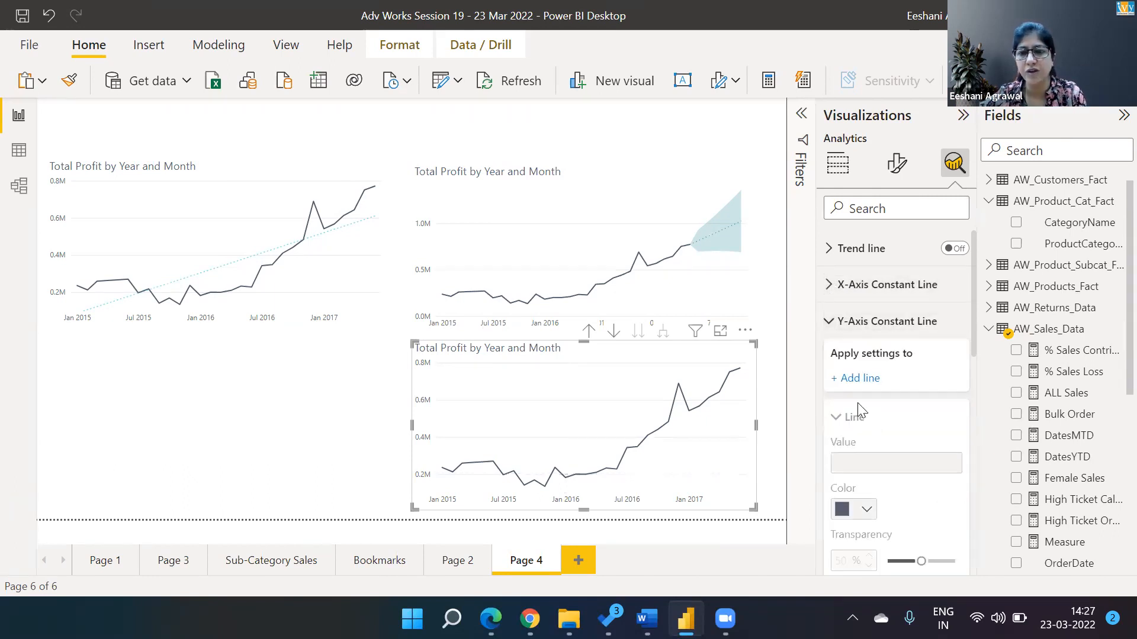
# - Add a Min line to the lower Total Profit chart and review its series, color, transparency, style and position settings
pyautogui.click(832, 321)
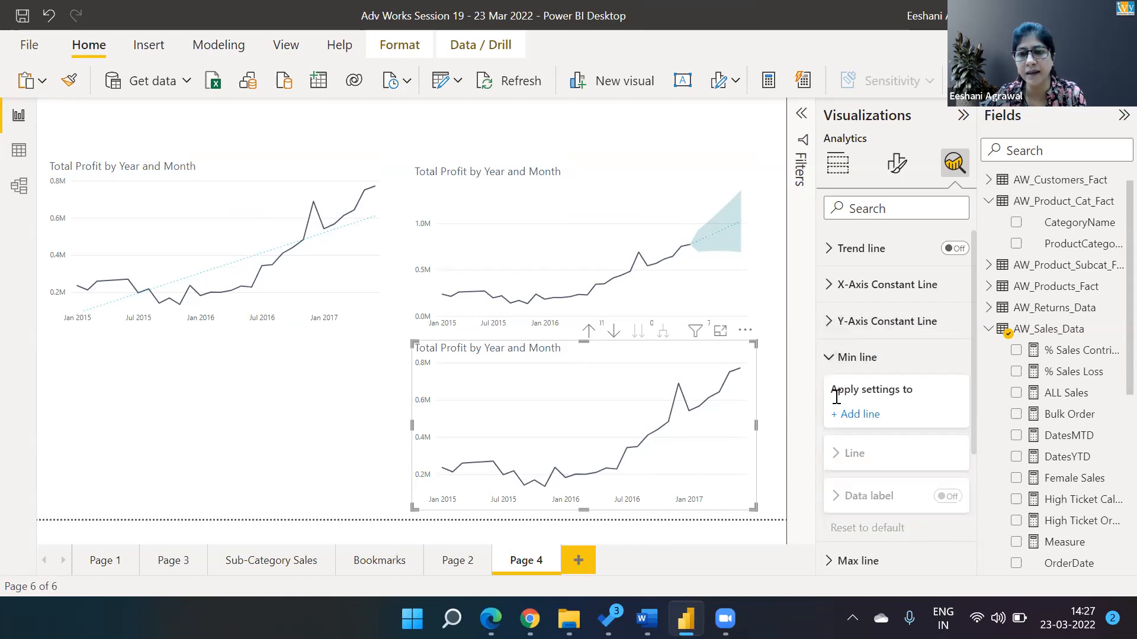
pyautogui.click(860, 417)
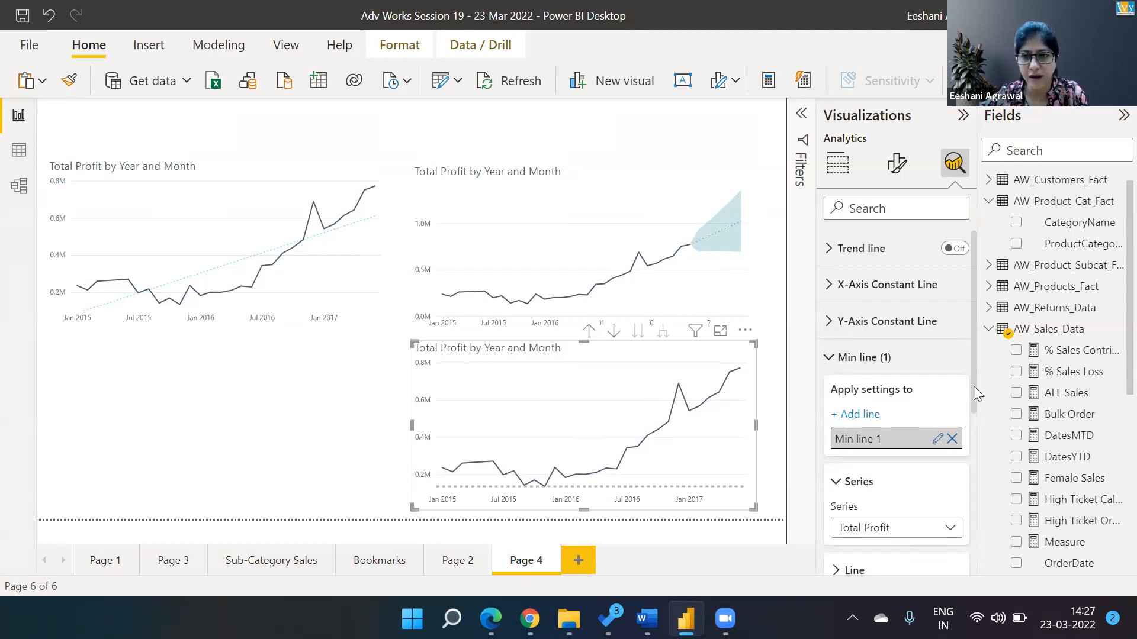
pyautogui.rightClick(985, 459)
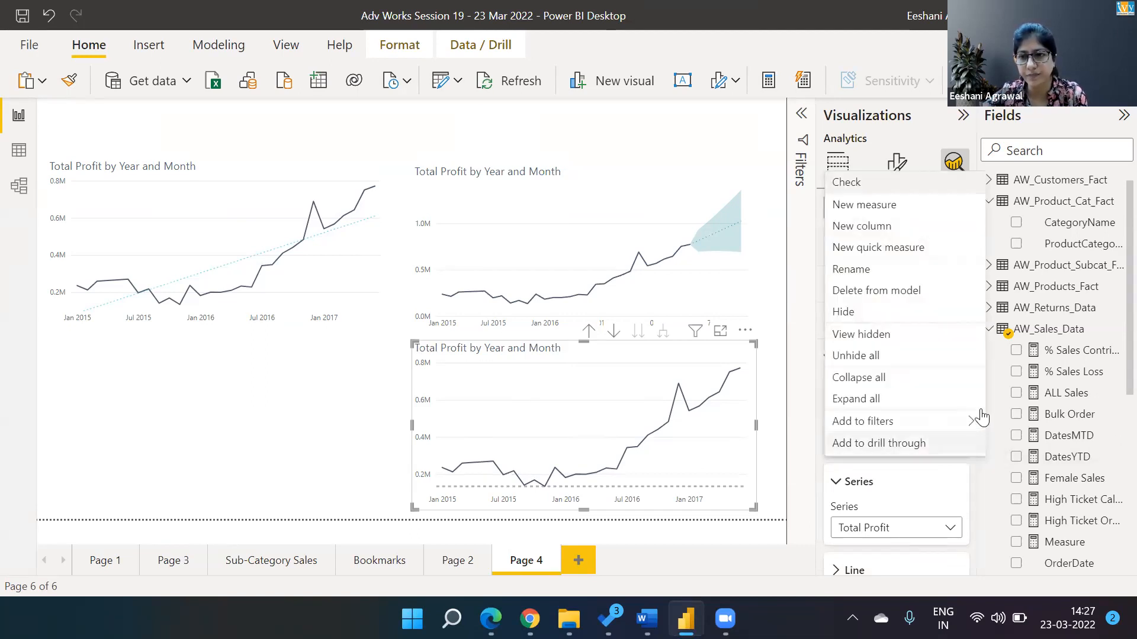
pyautogui.click(1006, 455)
pyautogui.moveTo(974, 368); pyautogui.dragTo(975, 431)
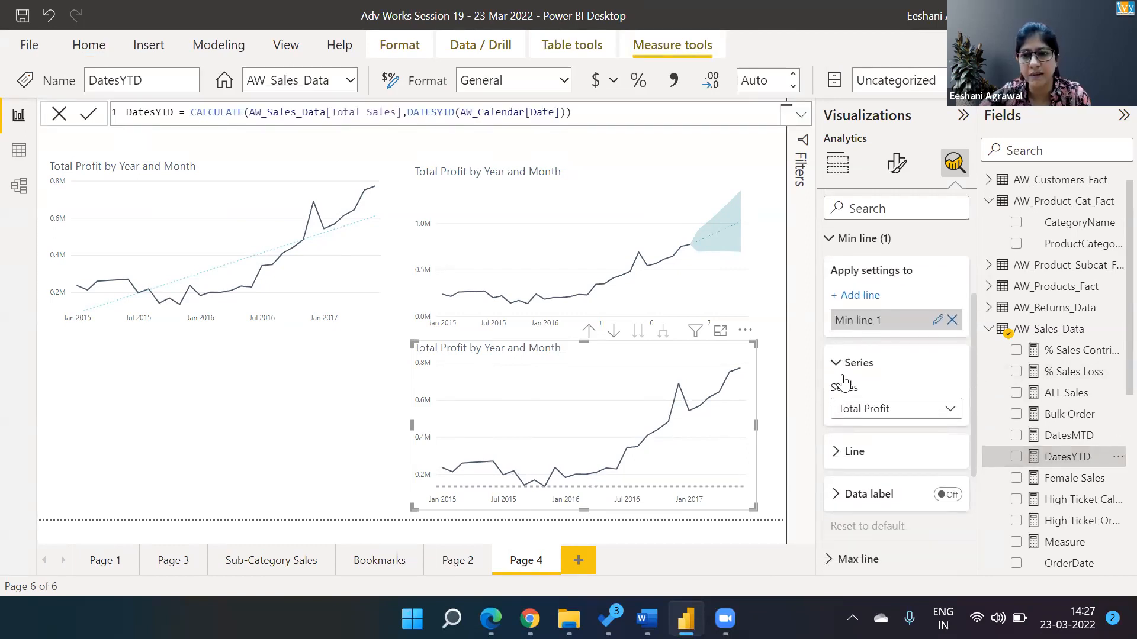
pyautogui.click(851, 451)
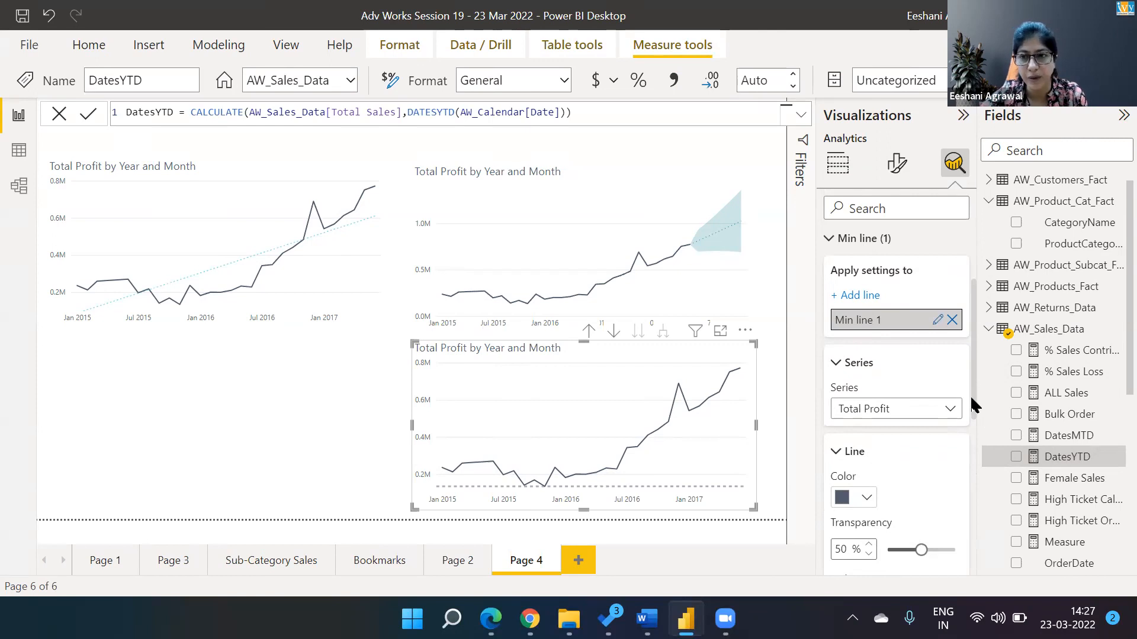
pyautogui.scroll(-3, 974, 405)
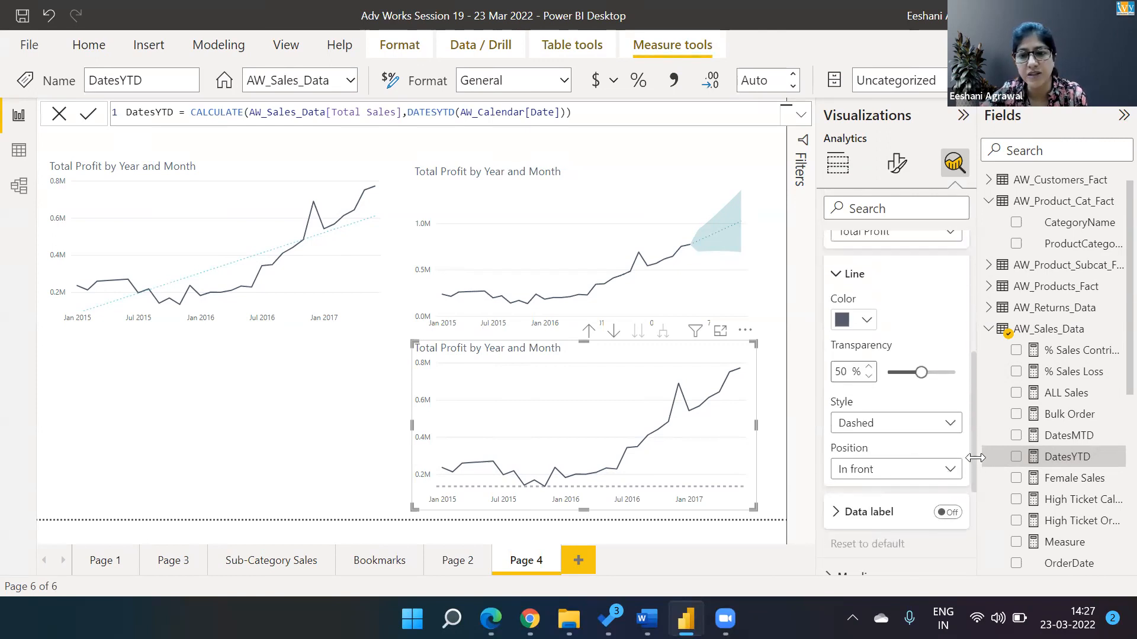
pyautogui.scroll(3, 973, 419)
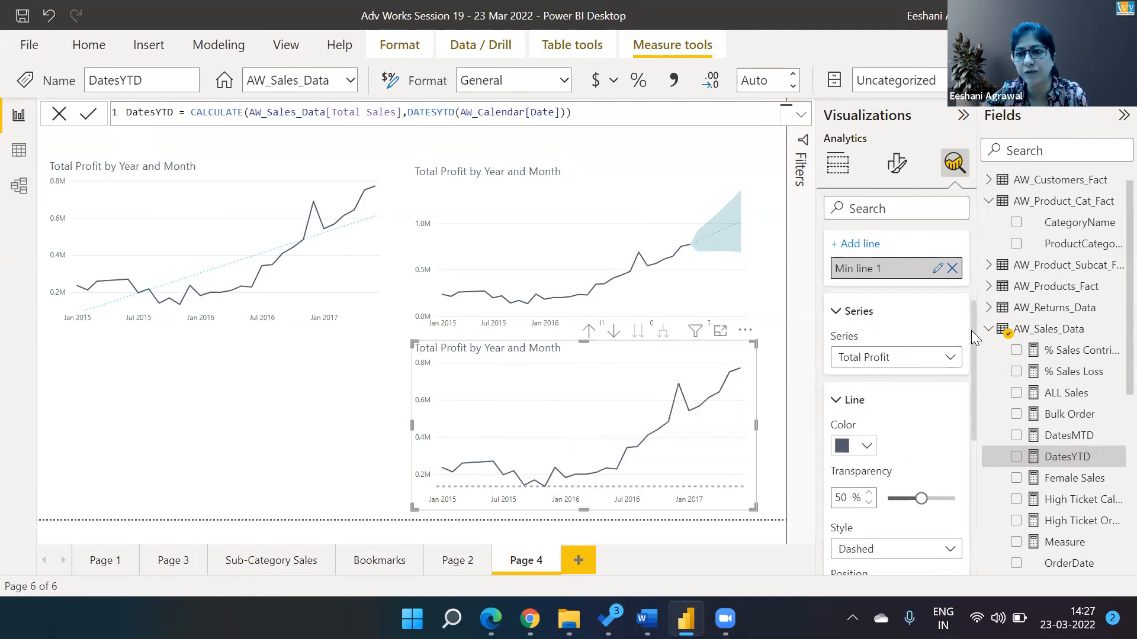
pyautogui.moveTo(974, 338); pyautogui.dragTo(972, 283)
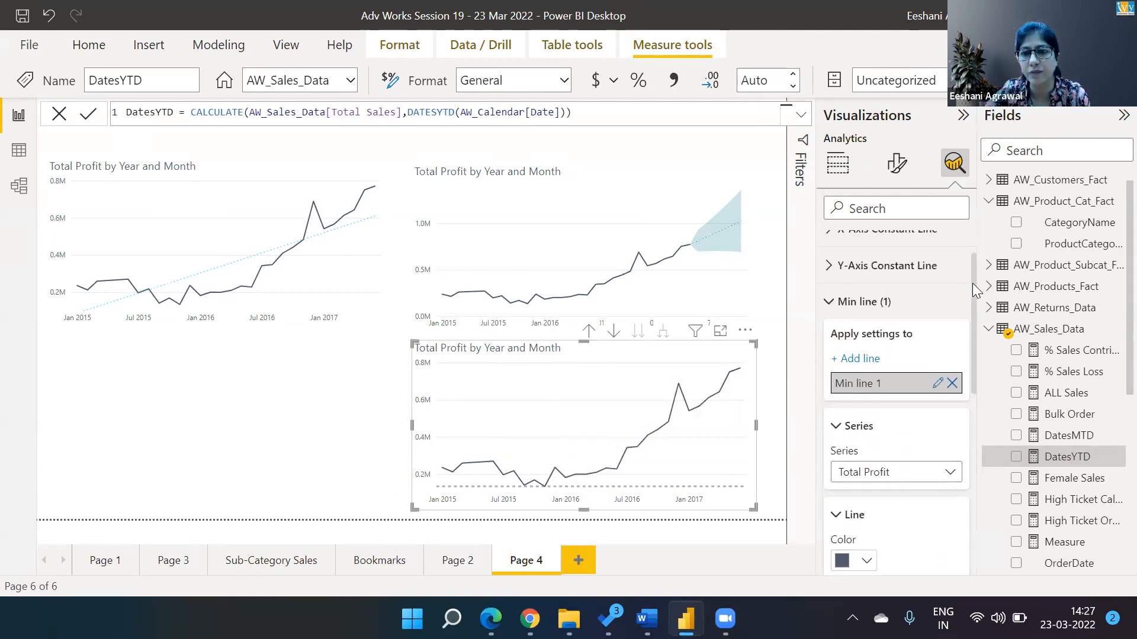
# - Add a Max line to the lower Total Profit chart and inspect the chart's June 2017 data point
pyautogui.click(828, 303)
pyautogui.click(829, 373)
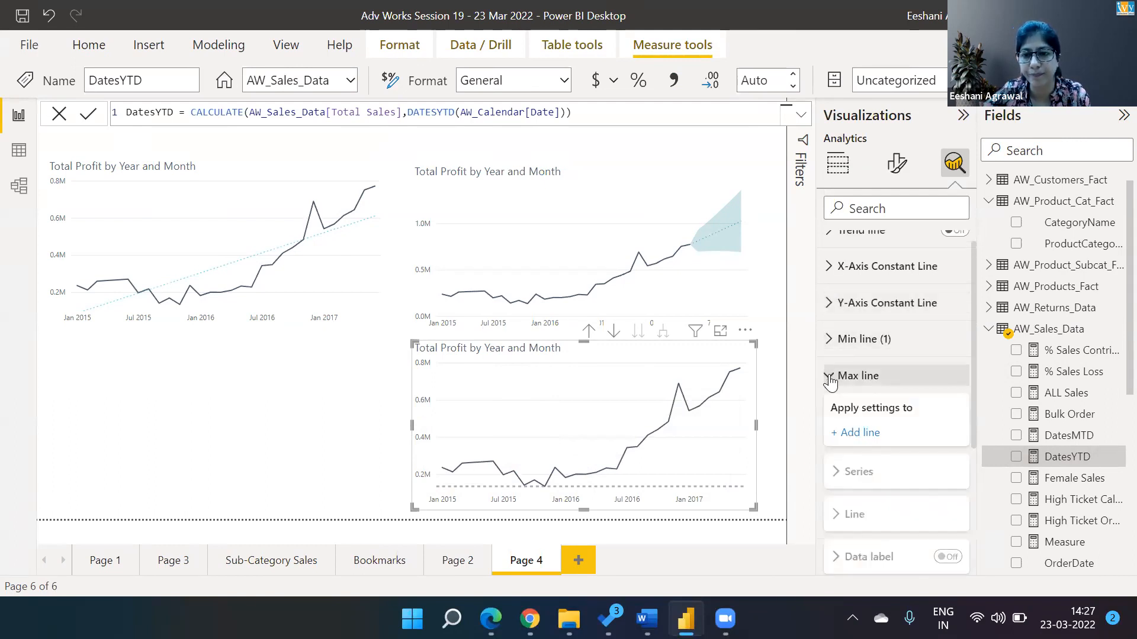
pyautogui.click(861, 434)
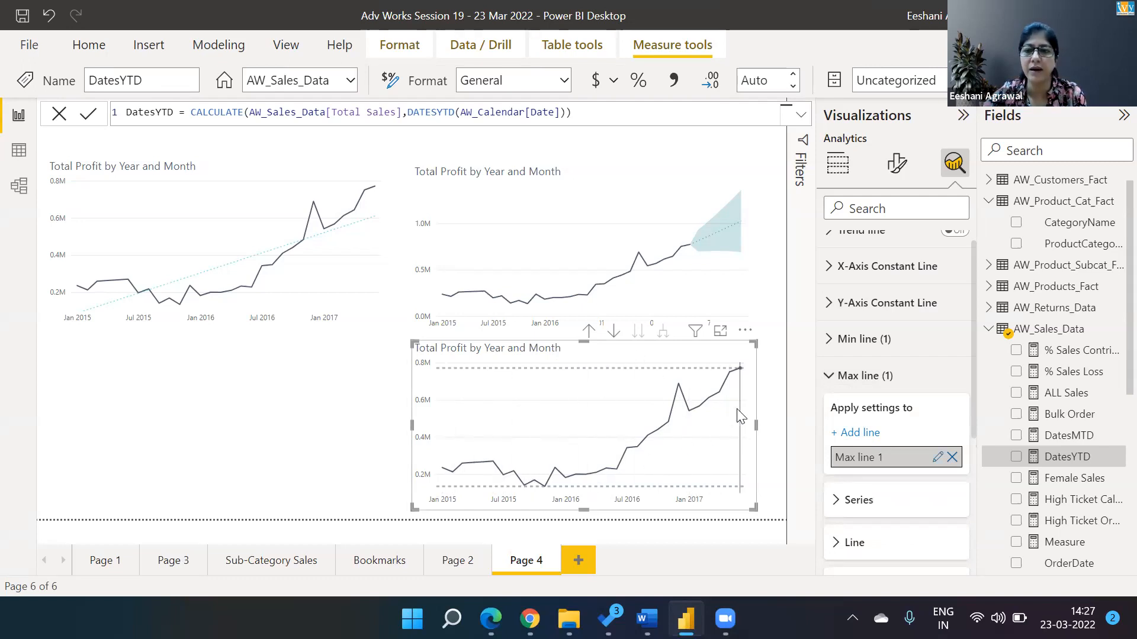
pyautogui.moveTo(740, 415)
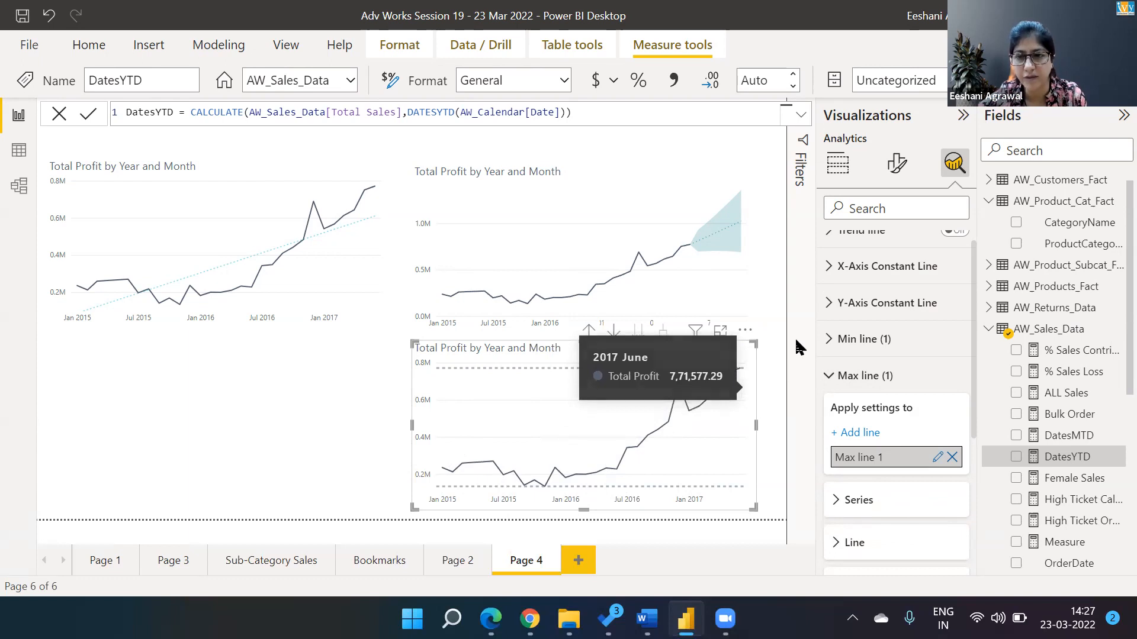
pyautogui.click(834, 378)
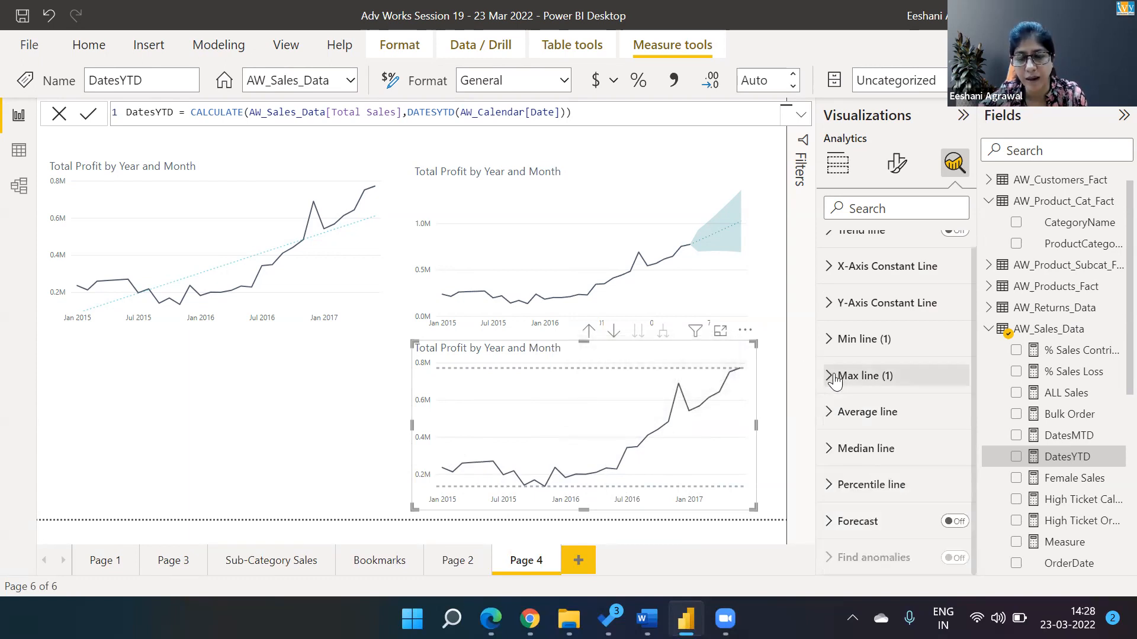
# - Add an Average line to the lower Total Profit chart and compare the profit curve against it
pyautogui.click(829, 412)
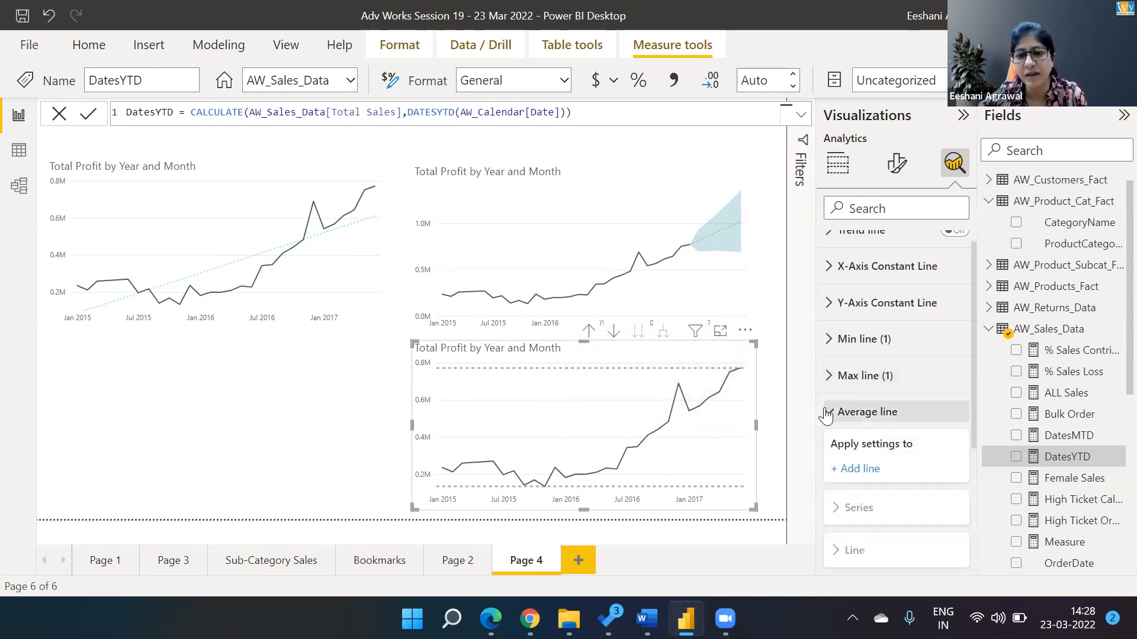
pyautogui.click(853, 474)
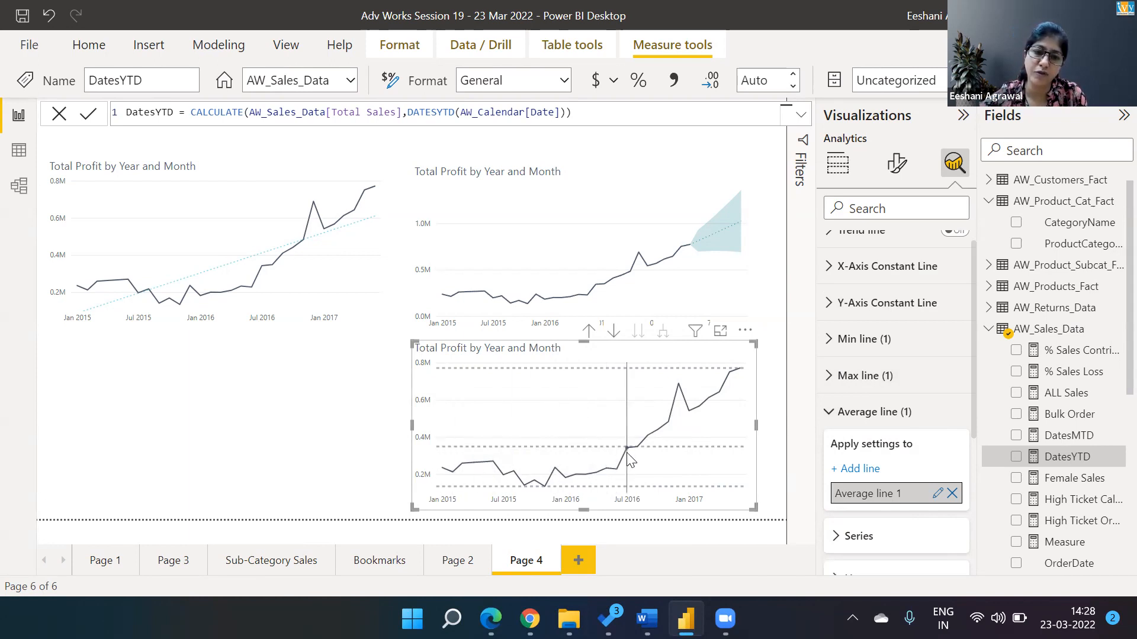
pyautogui.moveTo(629, 455)
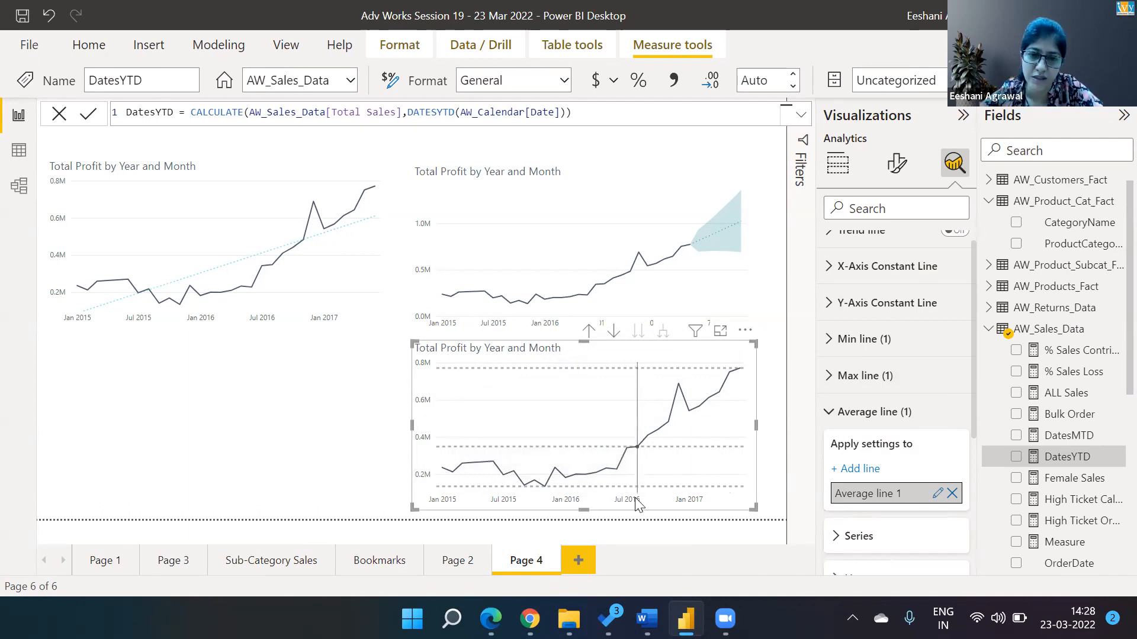
pyautogui.moveTo(550, 485)
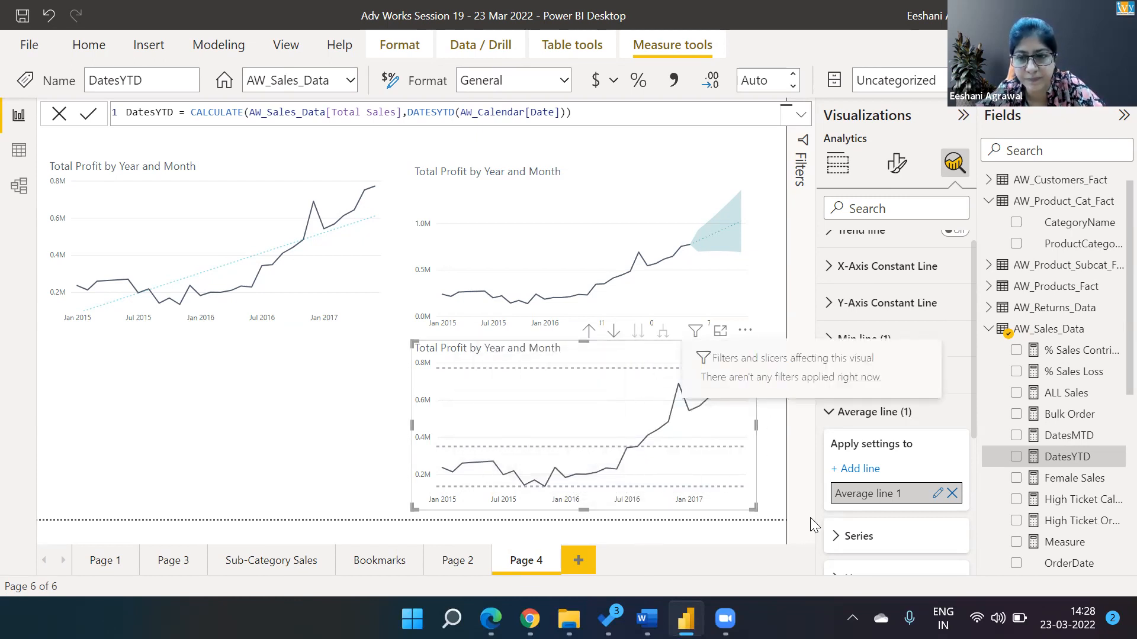
pyautogui.click(827, 416)
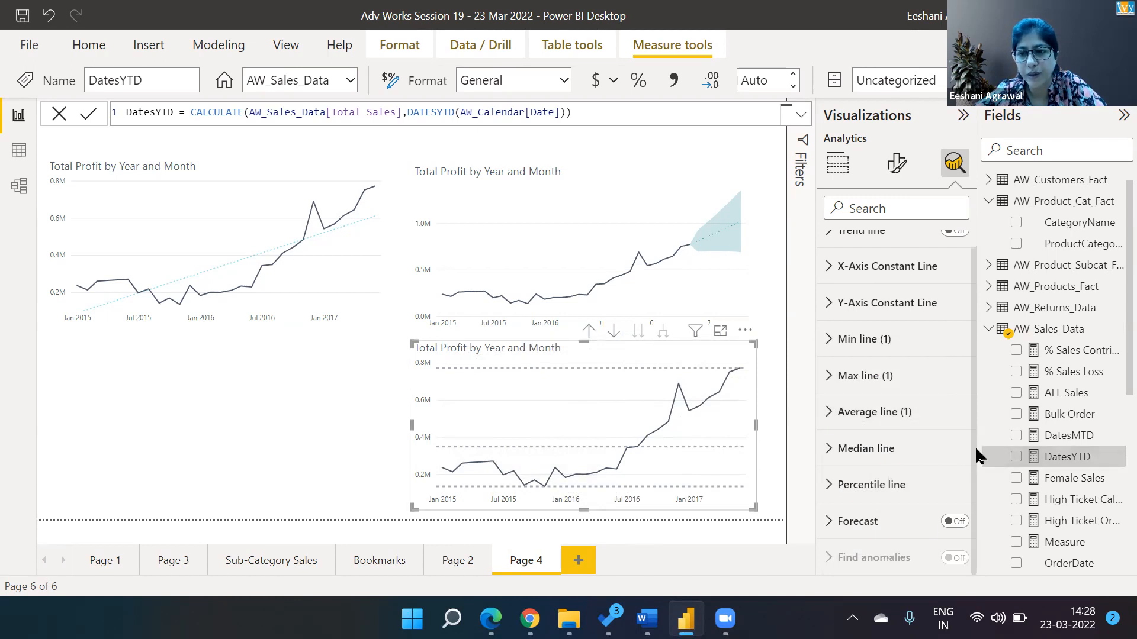
pyautogui.scroll(1, 976, 379)
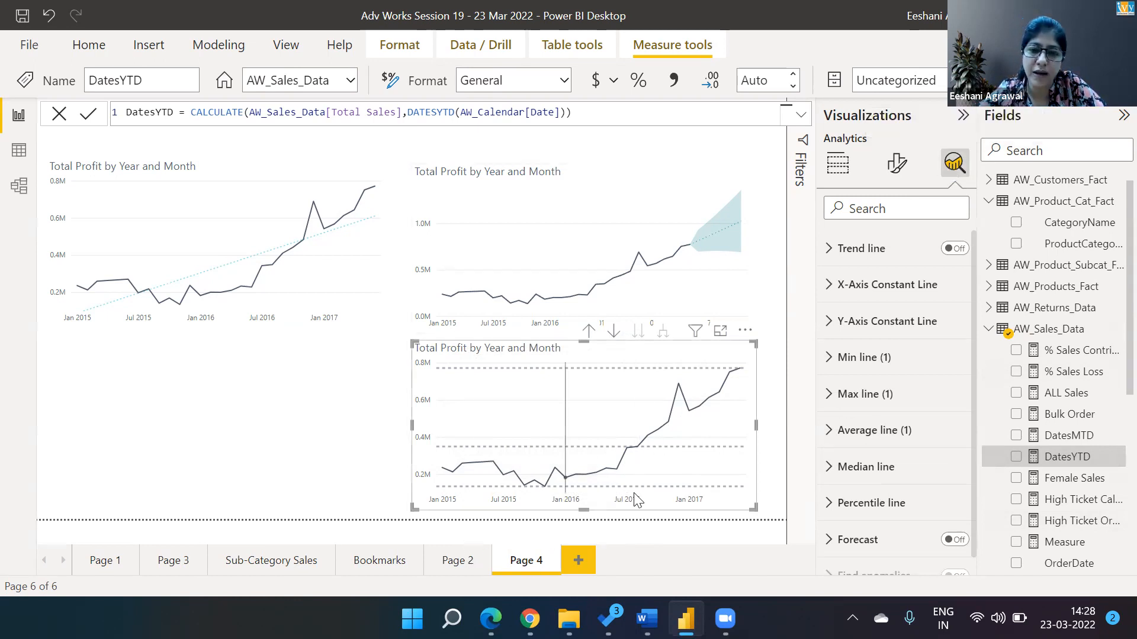
# - Change the lower Total Profit chart to a clustered bar chart and display its available analytics lines
pyautogui.click(846, 166)
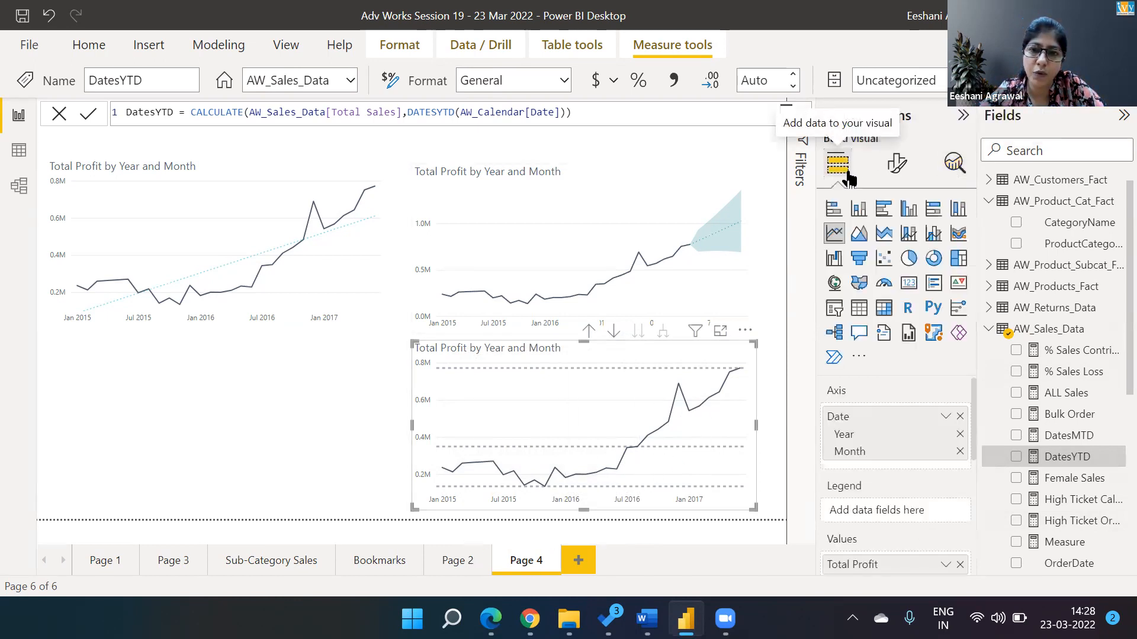
pyautogui.click(882, 212)
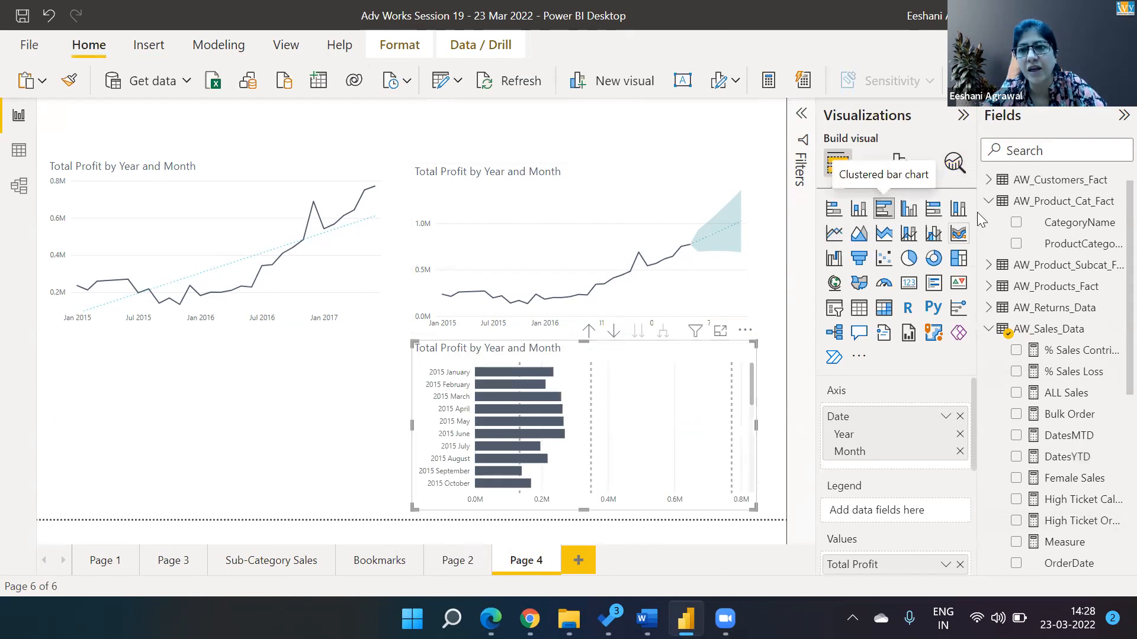
pyautogui.click(954, 166)
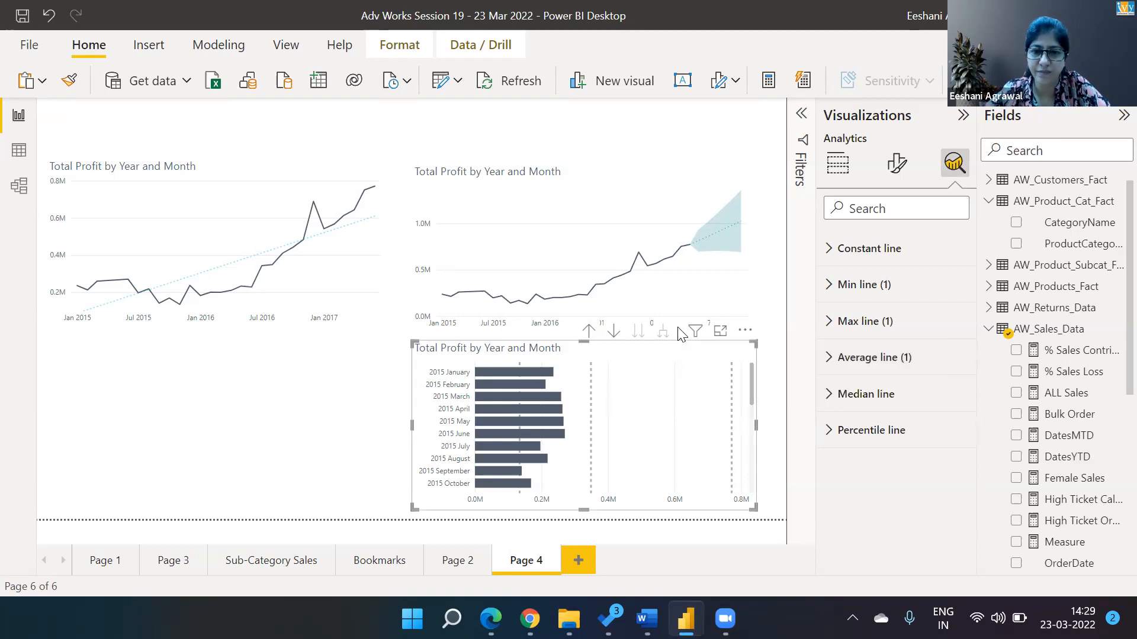
# - Replace the lower bar chart with a new scatter chart plotting Total Sales on the X axis and Total Profit on the Y axis
pyautogui.press('Delete')
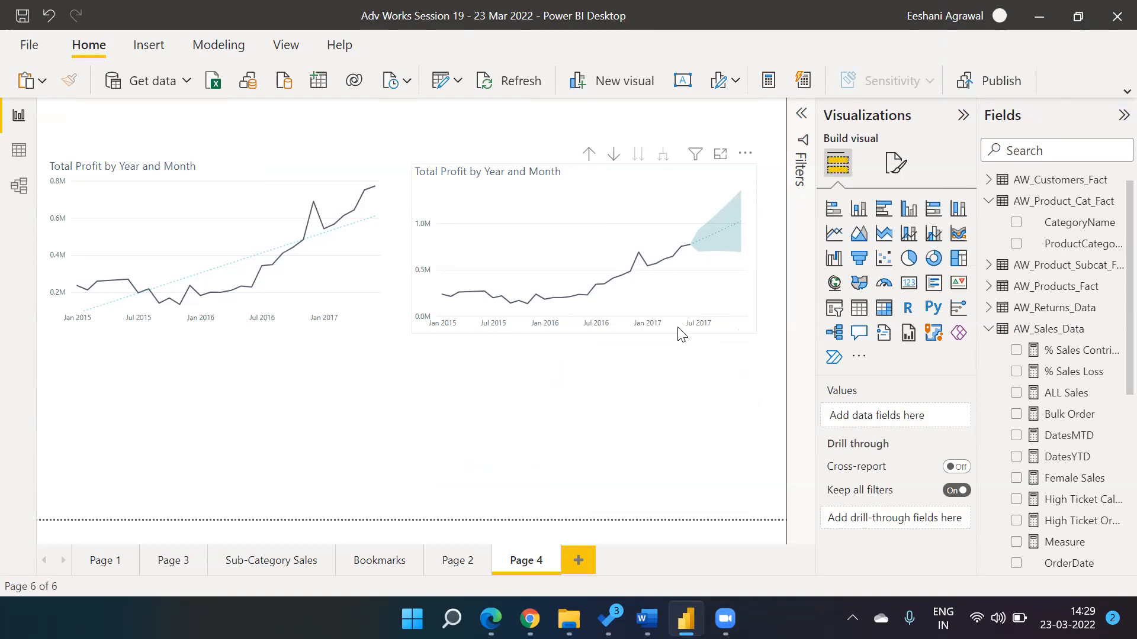
pyautogui.click(884, 259)
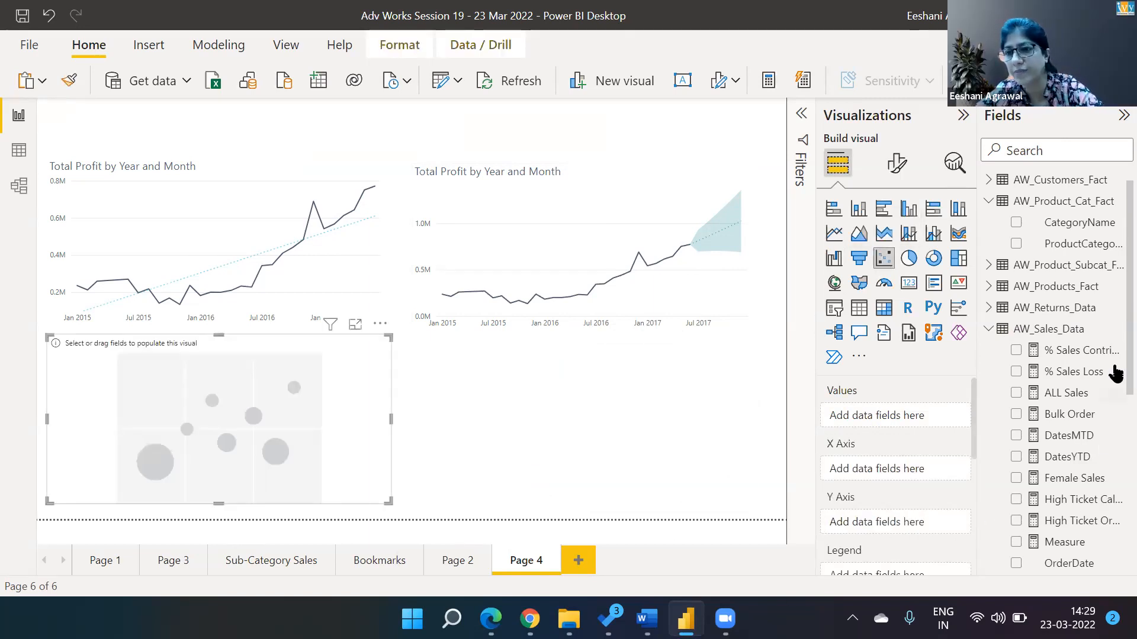
pyautogui.scroll(-5, 1107, 415)
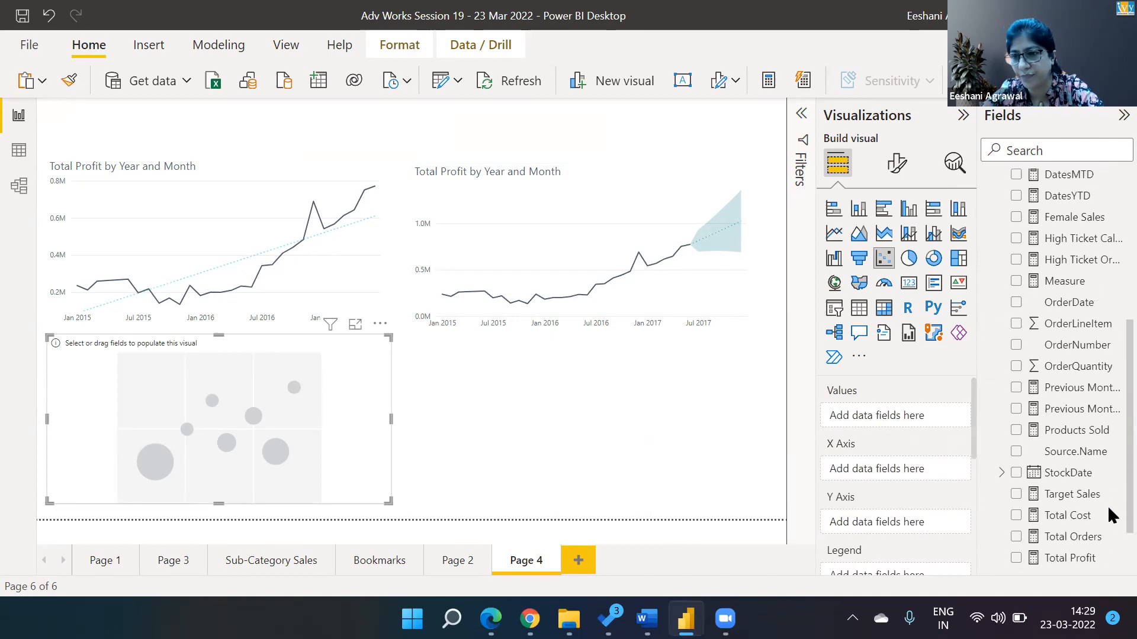
pyautogui.moveTo(1076, 535); pyautogui.dragTo(922, 479)
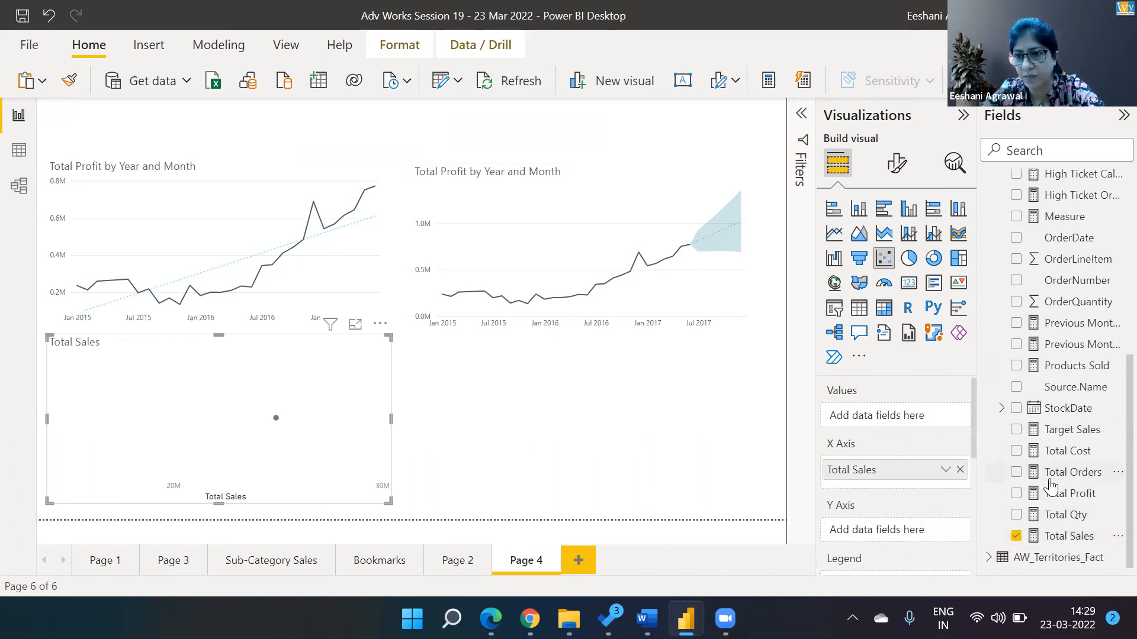
pyautogui.moveTo(1060, 495); pyautogui.dragTo(912, 530)
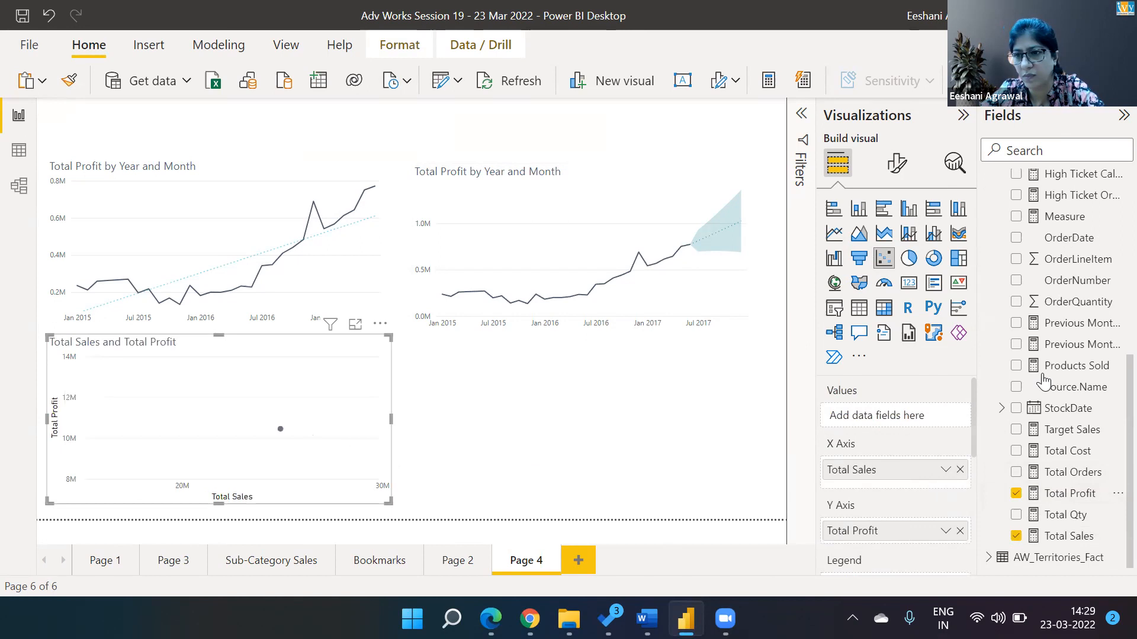
# - Try splitting the scatter chart by ProductName from AW_Products_Fact, and remove that field again
pyautogui.rightClick(1108, 345)
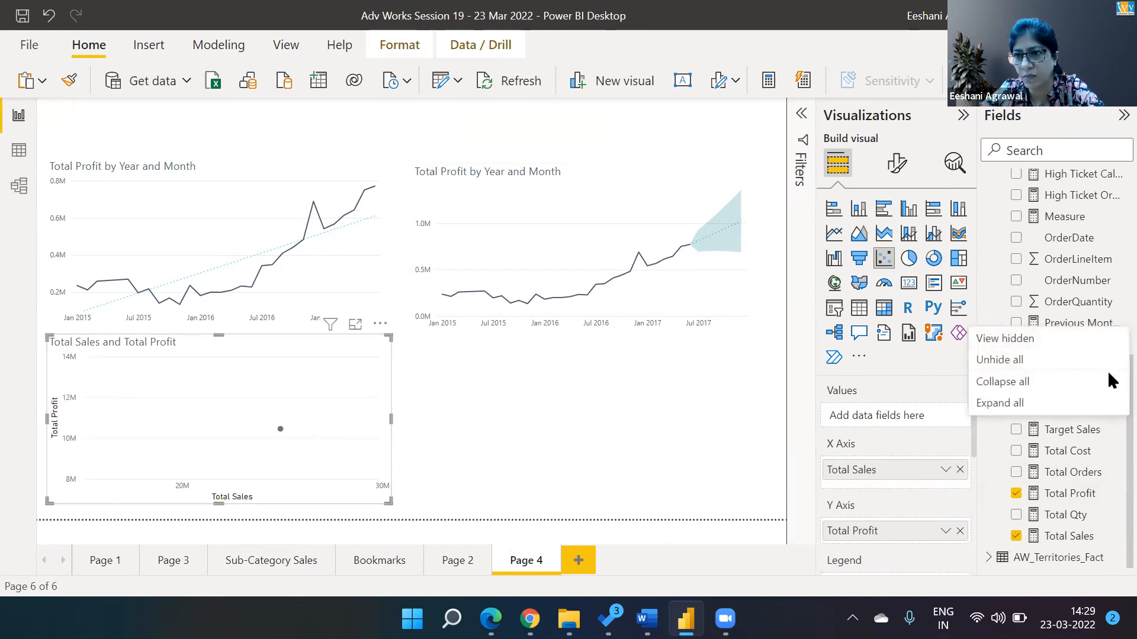
pyautogui.press('Escape')
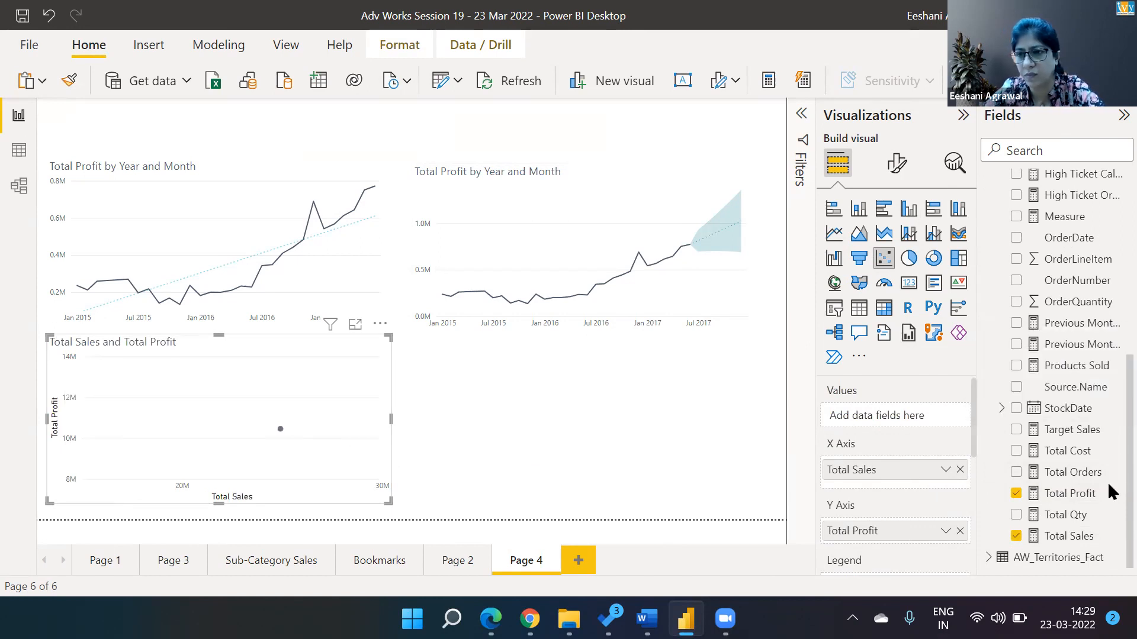
pyautogui.scroll(5, 1108, 385)
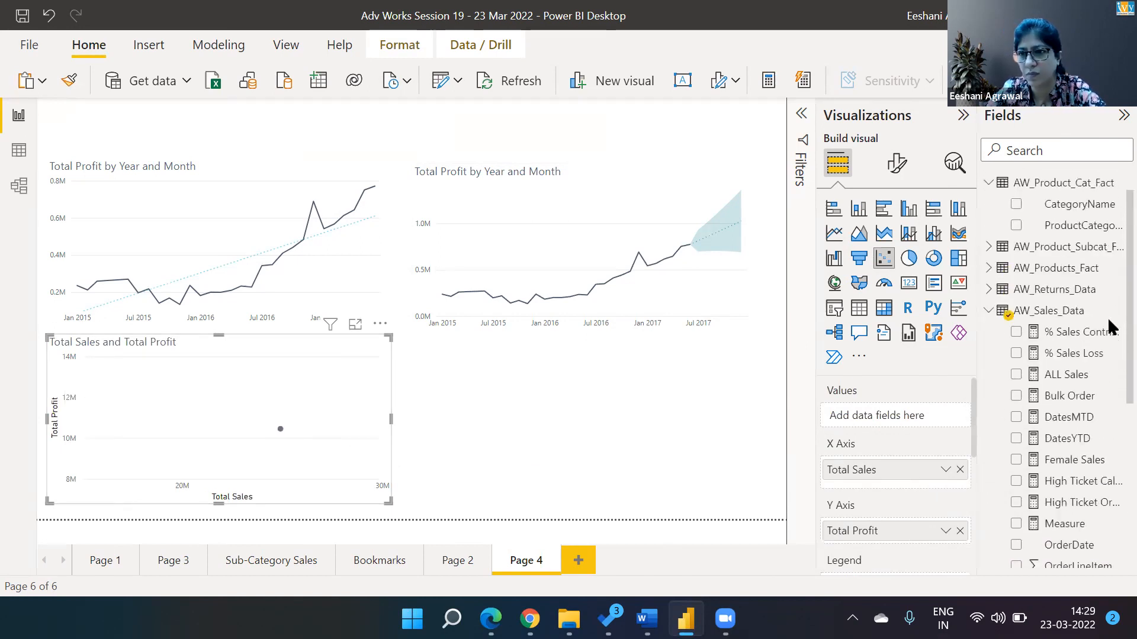
pyautogui.click(989, 268)
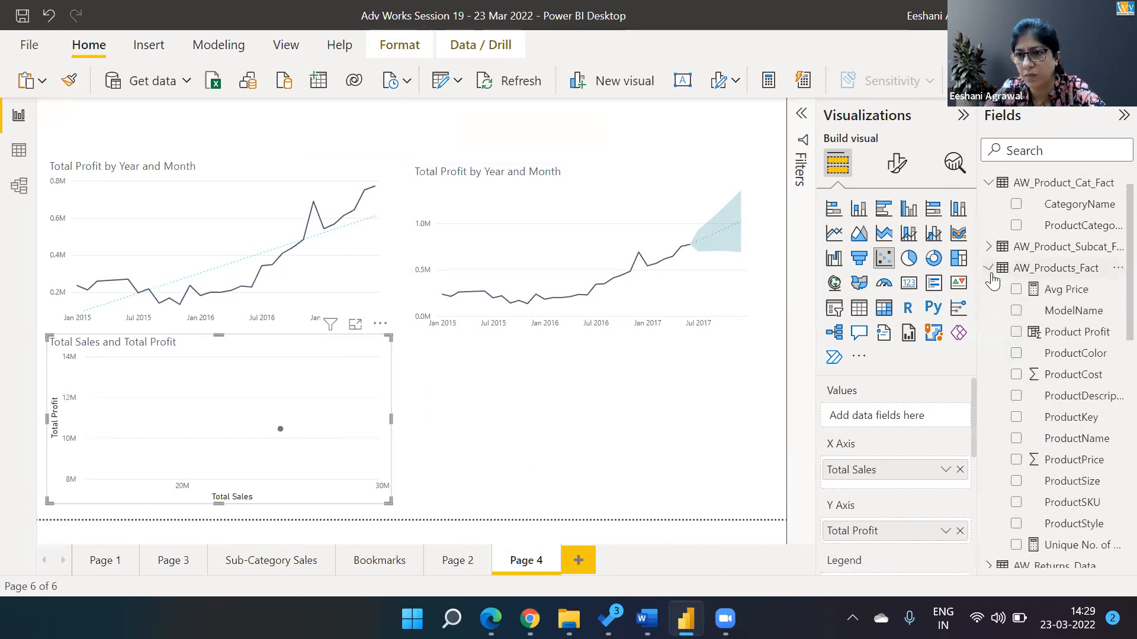
pyautogui.click(1015, 440)
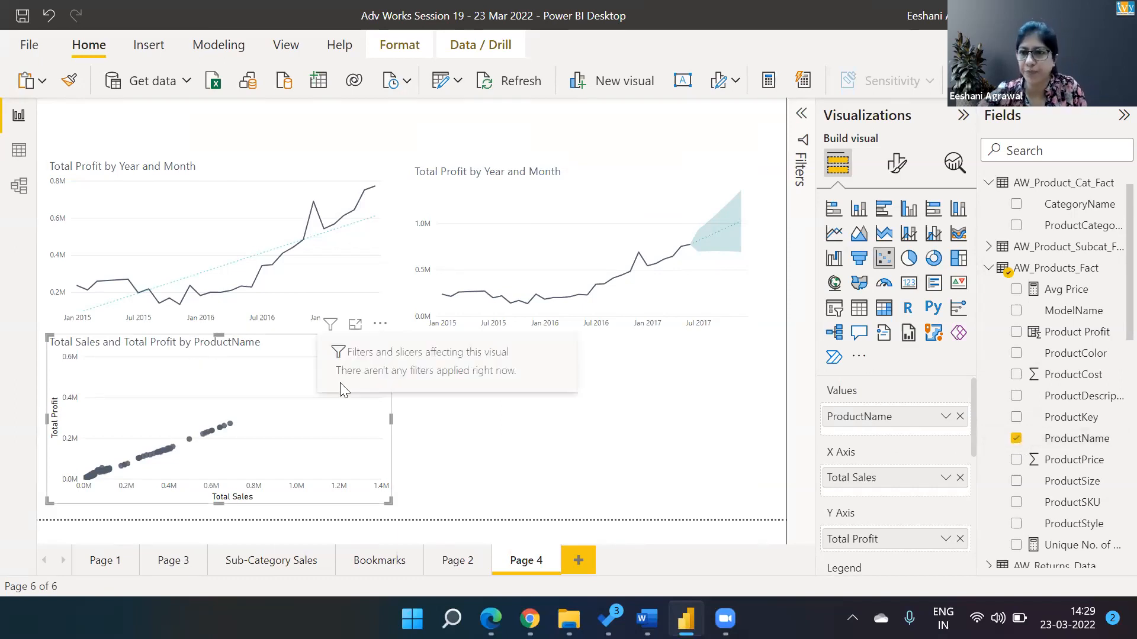
pyautogui.click(1016, 438)
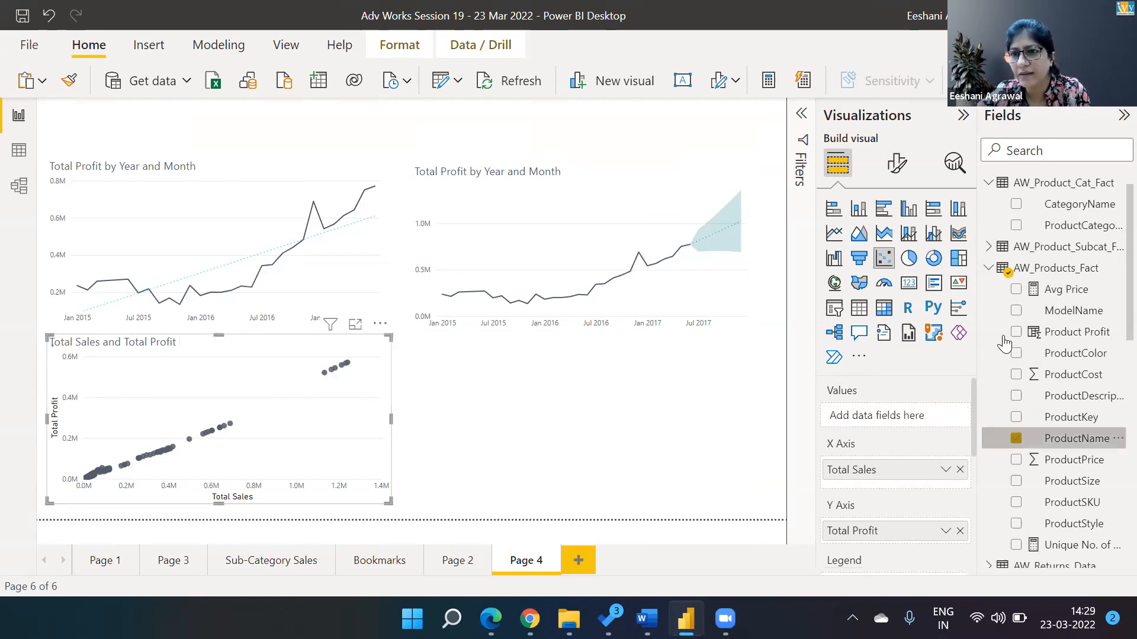
# - Try splitting the scatter chart by SubcategoryName from the product subcategory table, and remove that field again
pyautogui.click(988, 249)
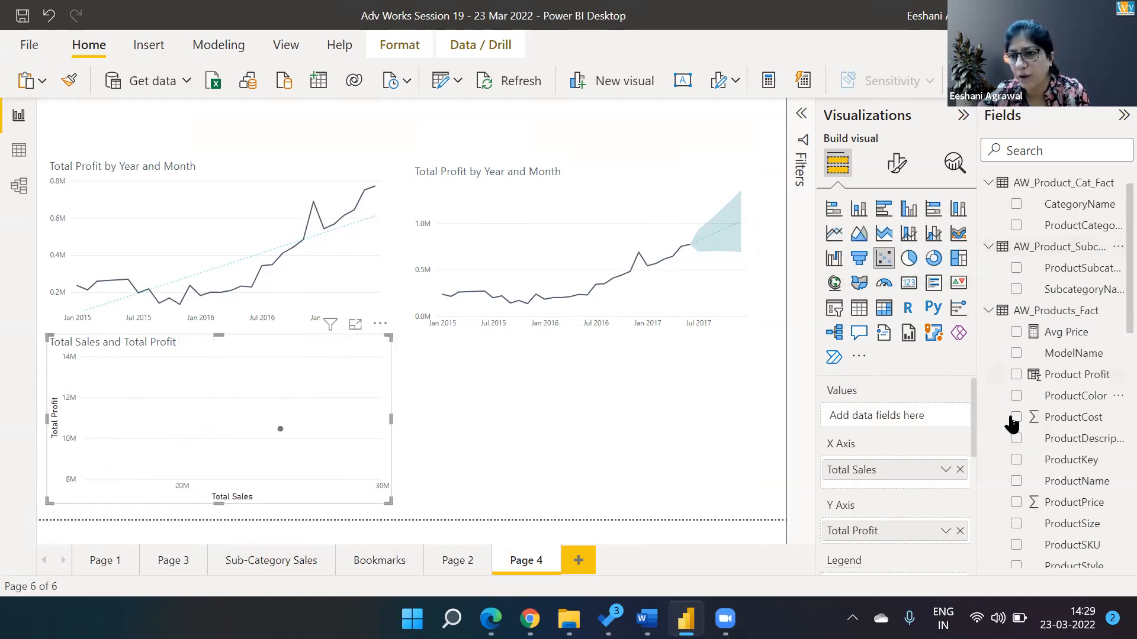
pyautogui.click(1016, 289)
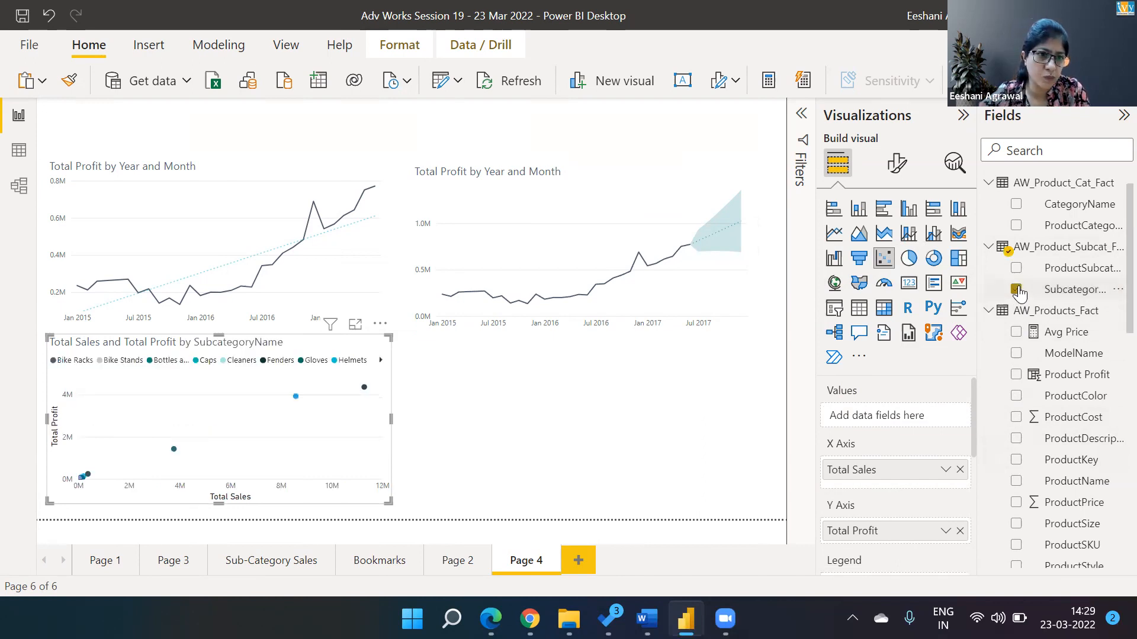
pyautogui.click(1016, 289)
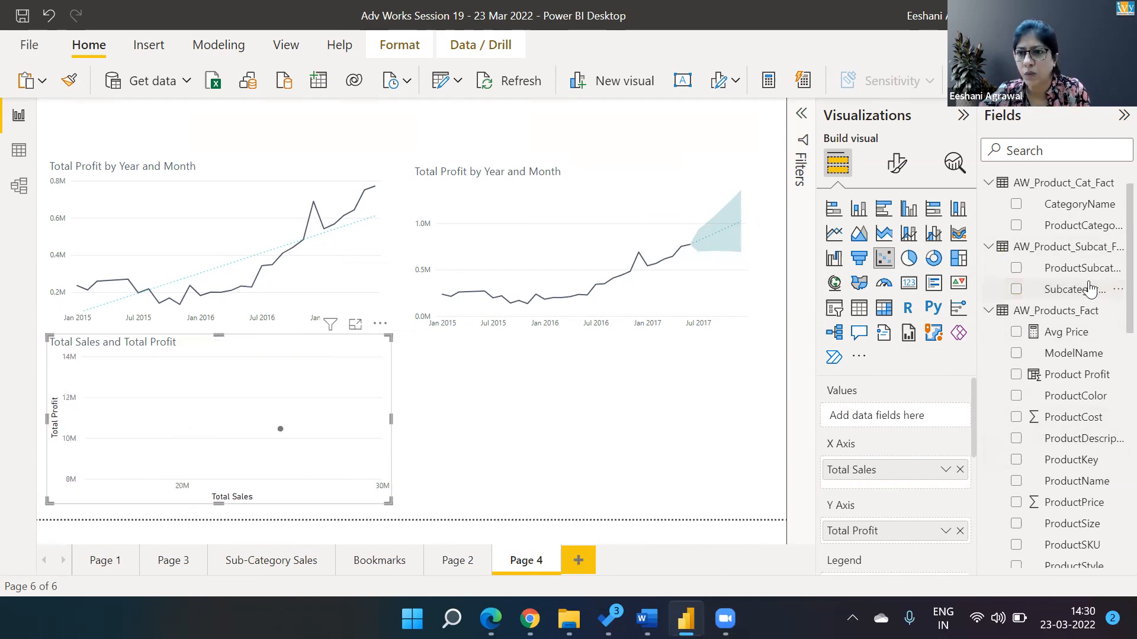
pyautogui.scroll(-10, 1107, 300)
pyautogui.scroll(-3, 1107, 496)
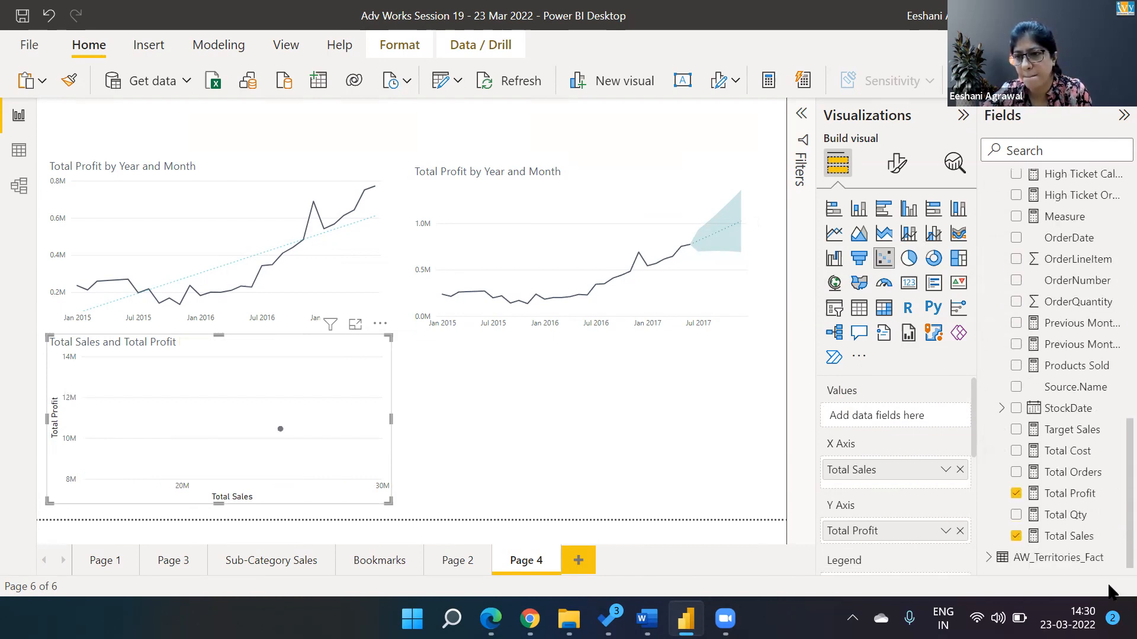
pyautogui.click(989, 558)
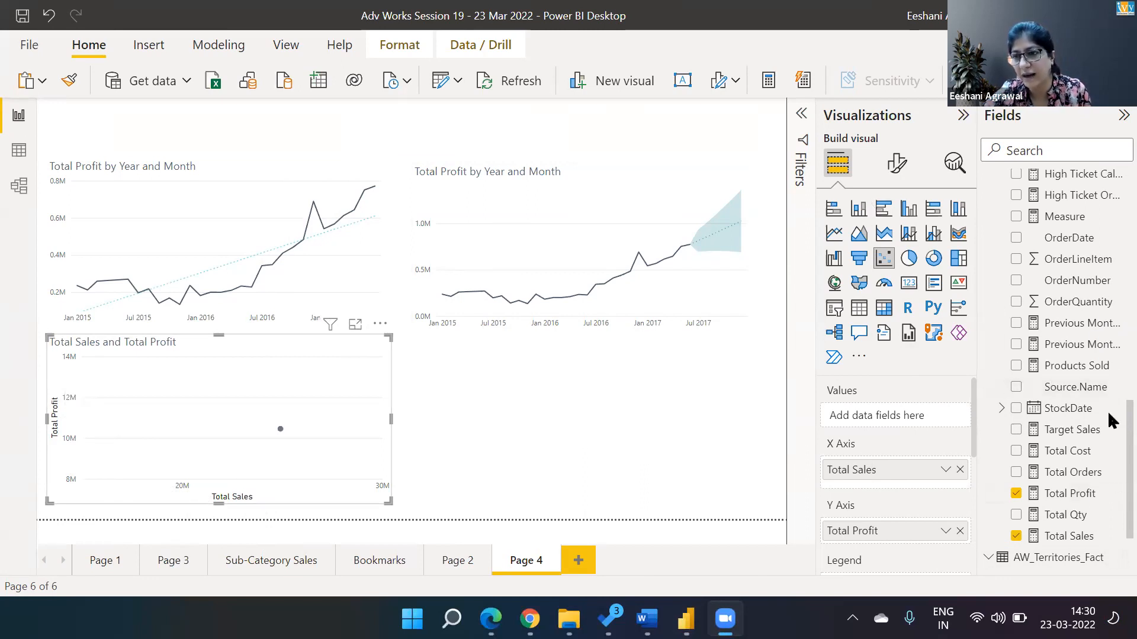
pyautogui.click(1107, 364)
# - Add ProductName from AW_Products_Fact to the scatter chart's Values so each product is plotted as its own point
pyautogui.scroll(5, 1107, 331)
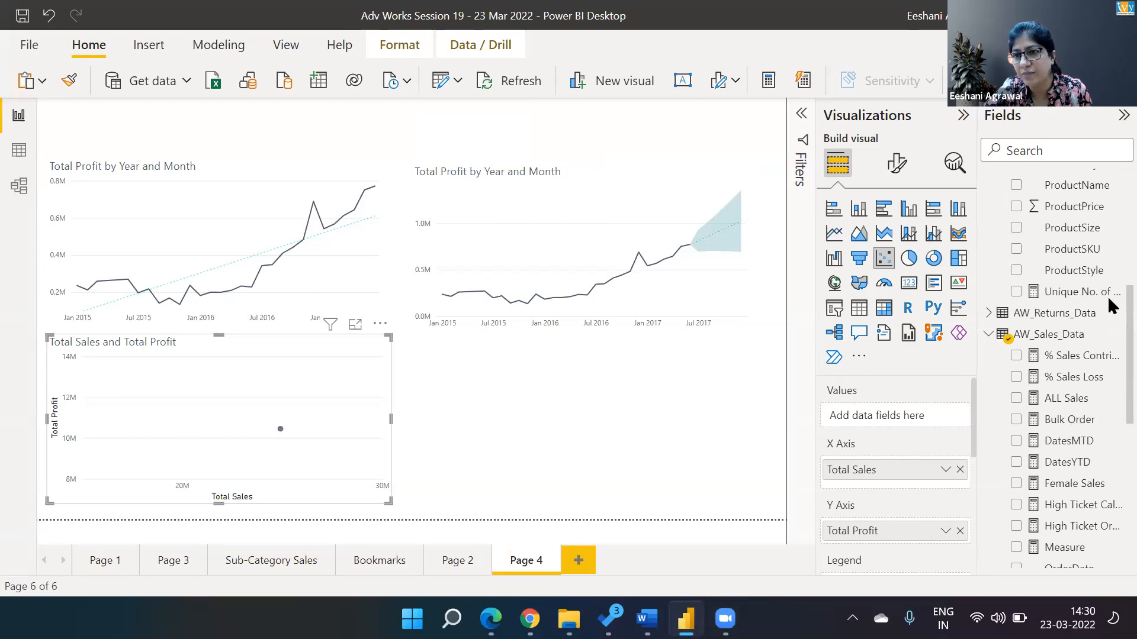
pyautogui.scroll(6, 1107, 284)
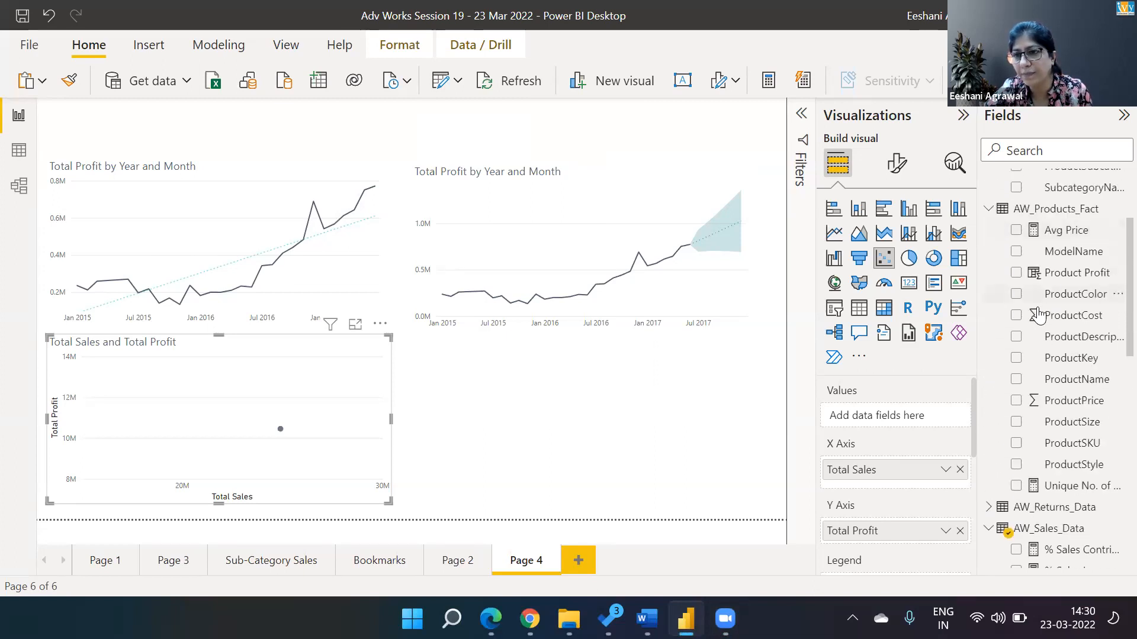
pyautogui.click(1016, 380)
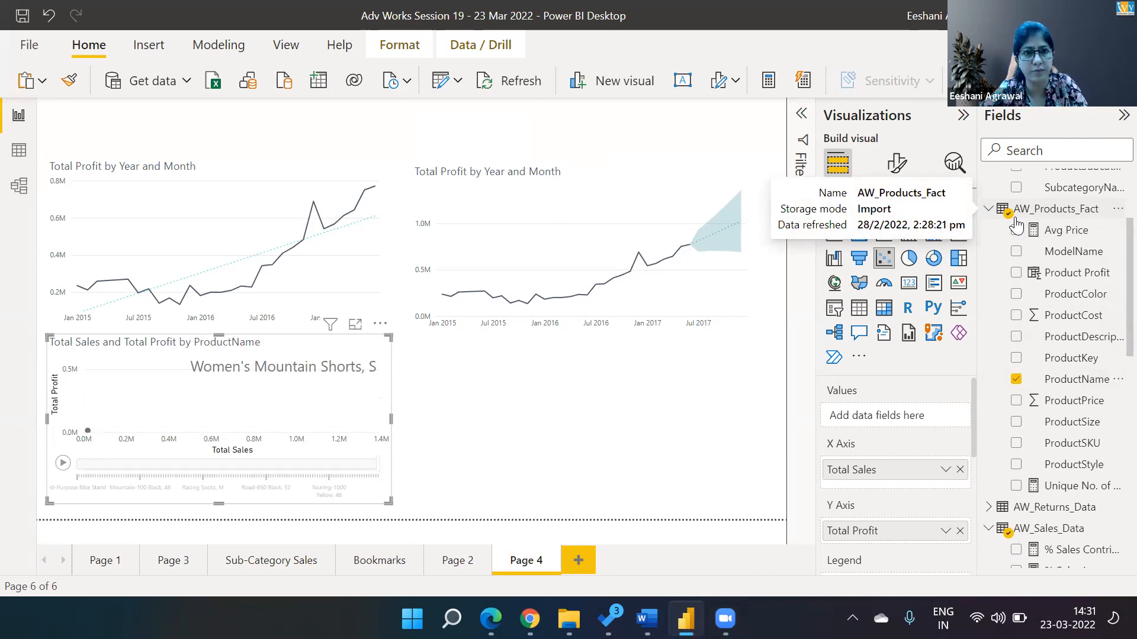
pyautogui.hotkey('ctrl', 'z')
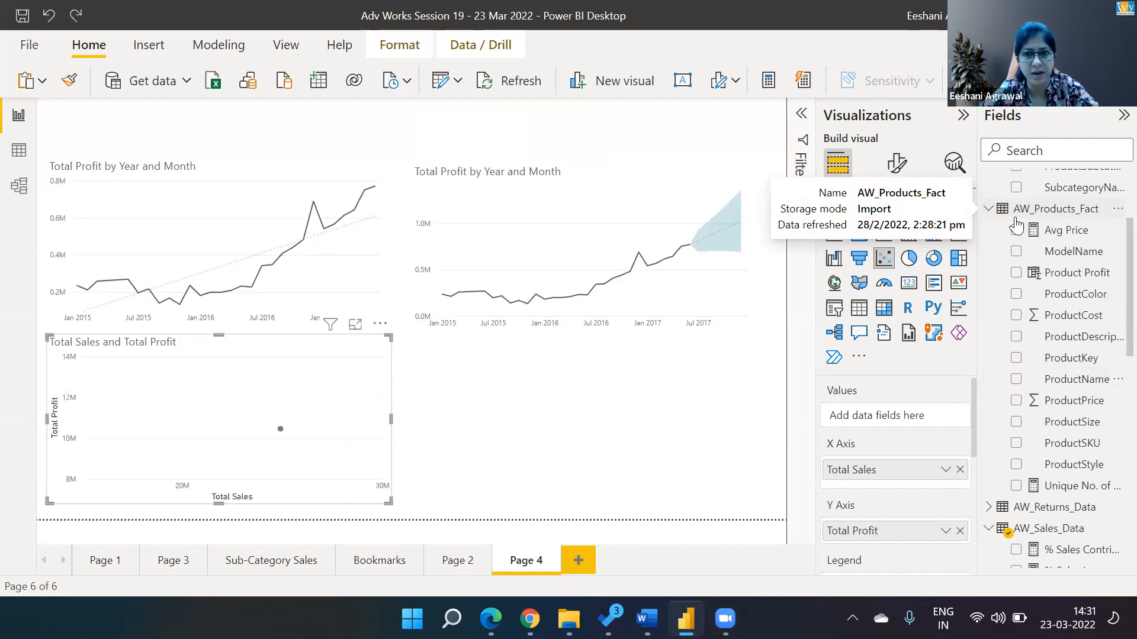
pyautogui.click(1016, 380)
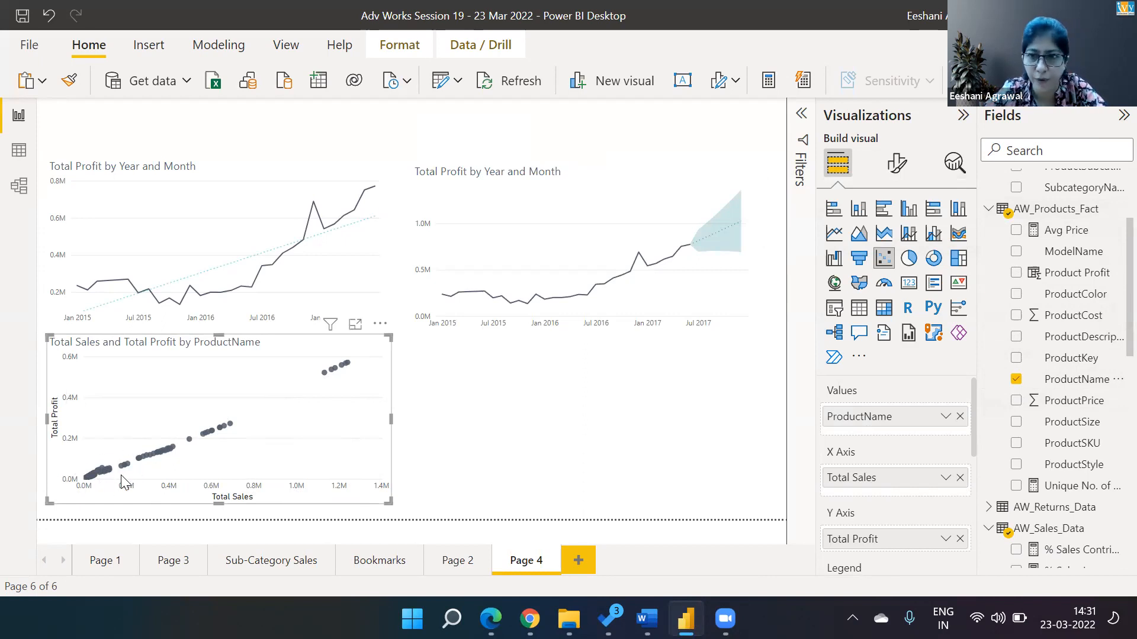
# - Display the scatter chart's analytics options, try symmetry shading on it, and turn the shading off again
pyautogui.click(952, 164)
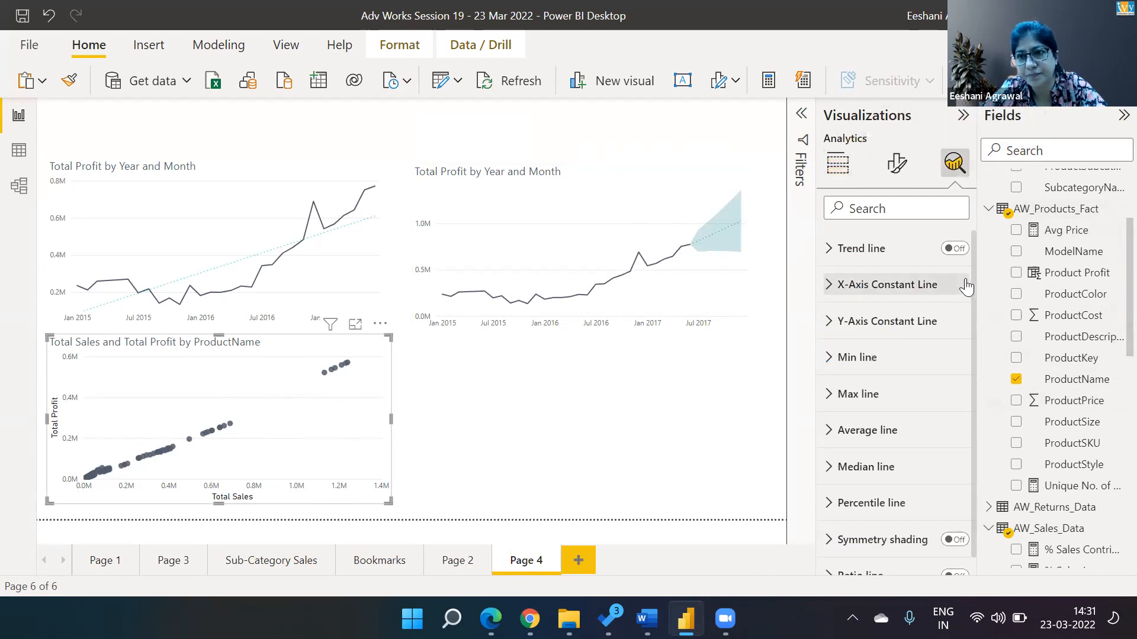
pyautogui.scroll(-1, 977, 335)
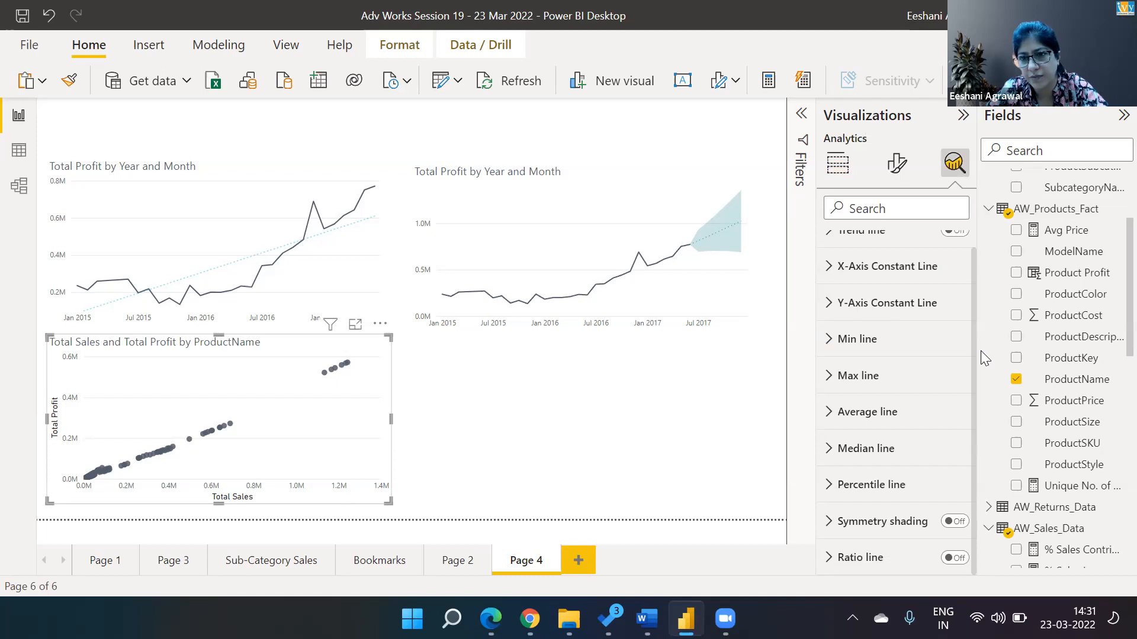
pyautogui.scroll(1, 981, 318)
pyautogui.scroll(-1, 973, 375)
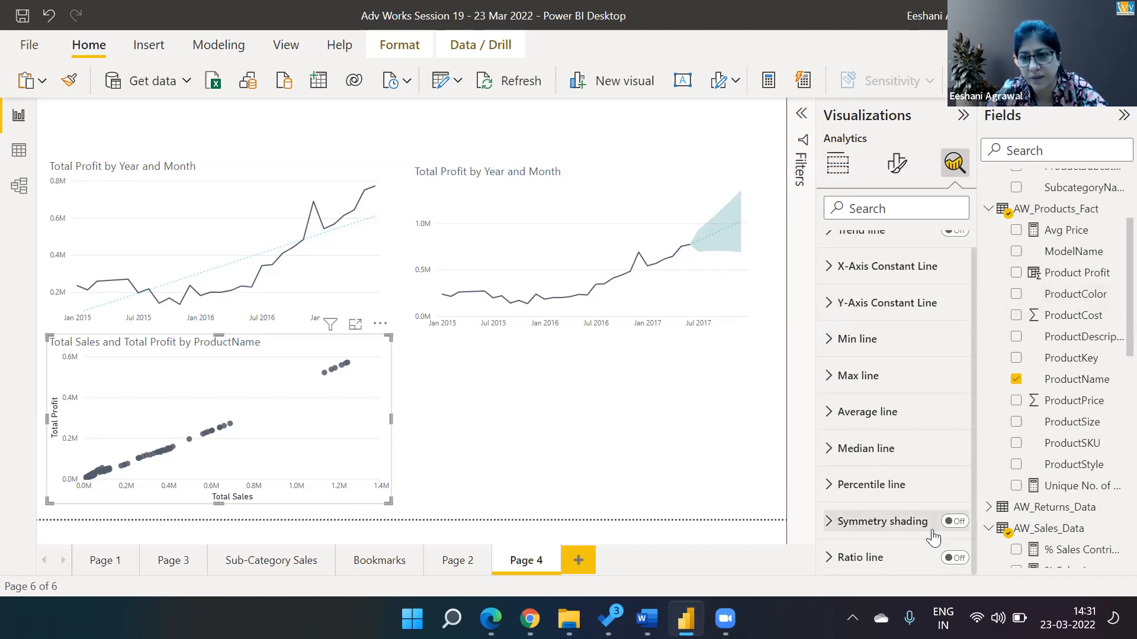
pyautogui.click(956, 522)
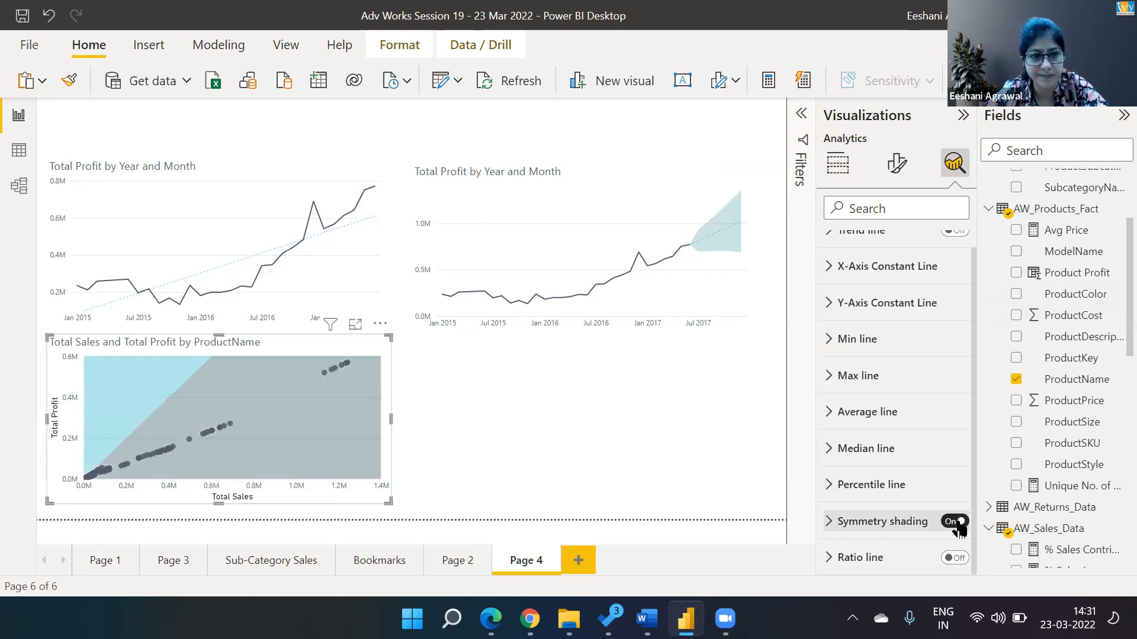
pyautogui.click(949, 523)
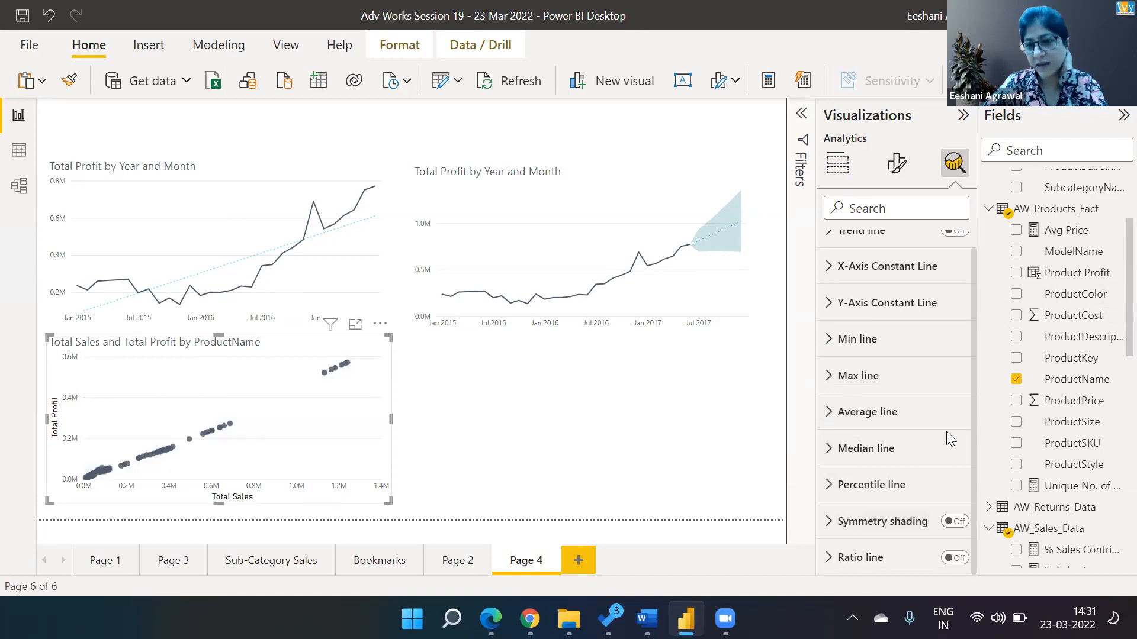
# - Turn on the trend line for the scatter chart and check its formatting options
pyautogui.scroll(1, 965, 355)
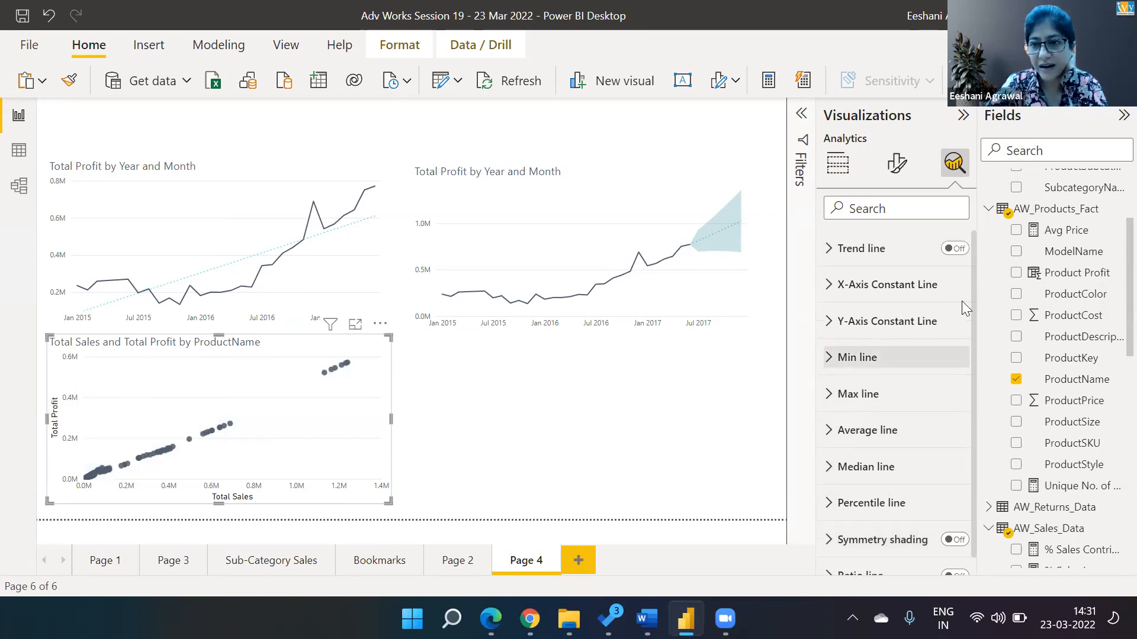
pyautogui.click(954, 249)
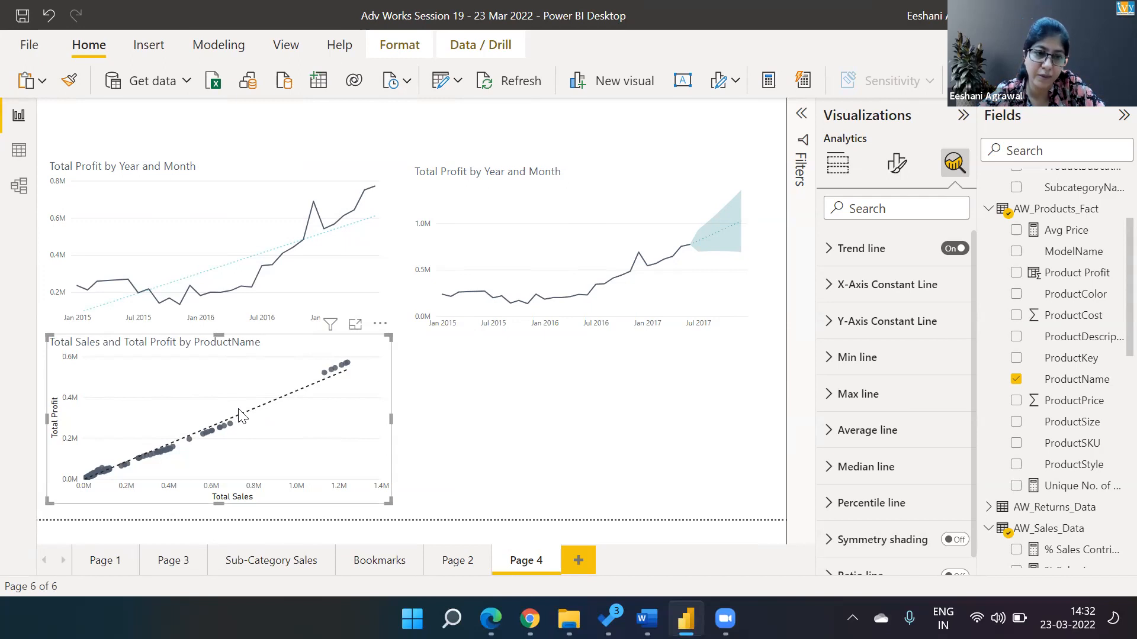
pyautogui.click(833, 251)
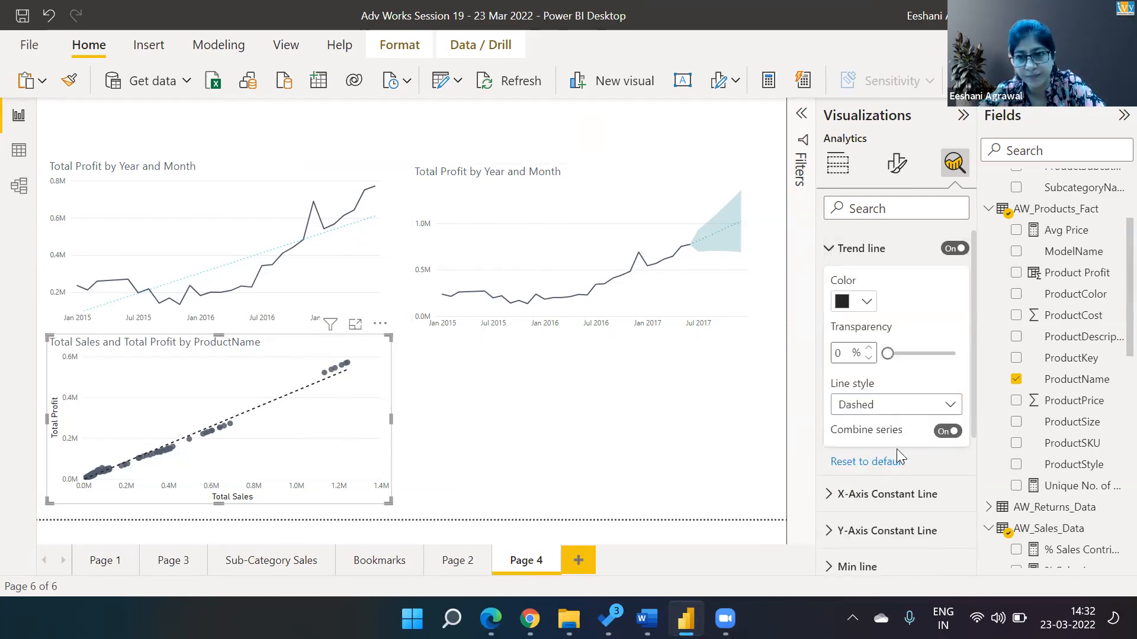
pyautogui.click(831, 252)
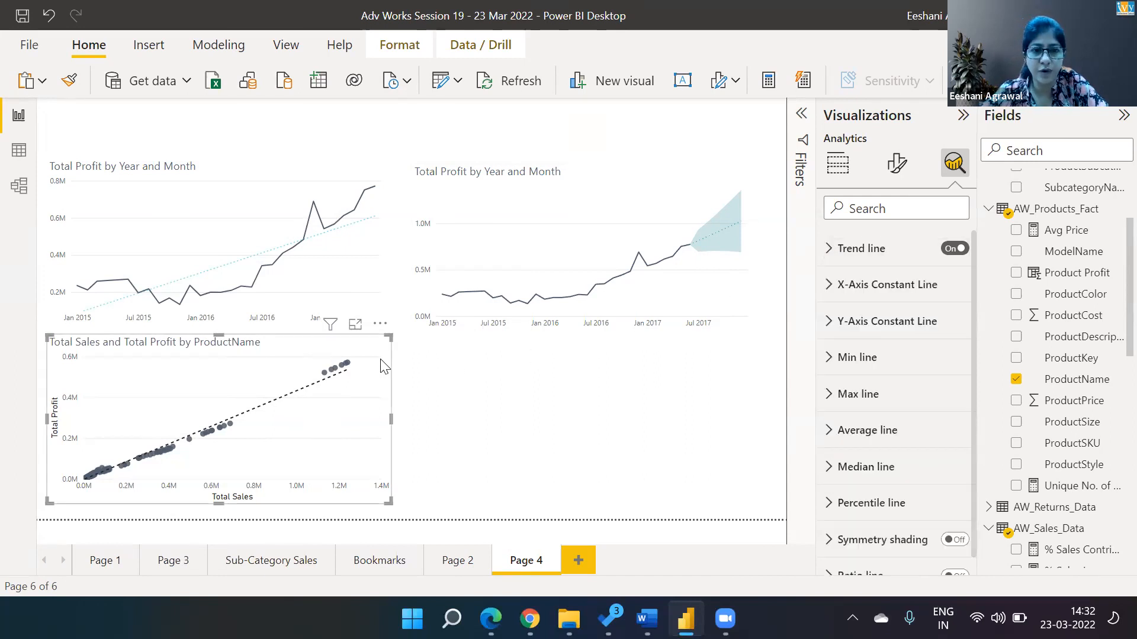
# - Insert a new stacked area chart with Start of Month from AW_Calendar on the axis, as a plain date instead of a date hierarchy
pyautogui.click(410, 362)
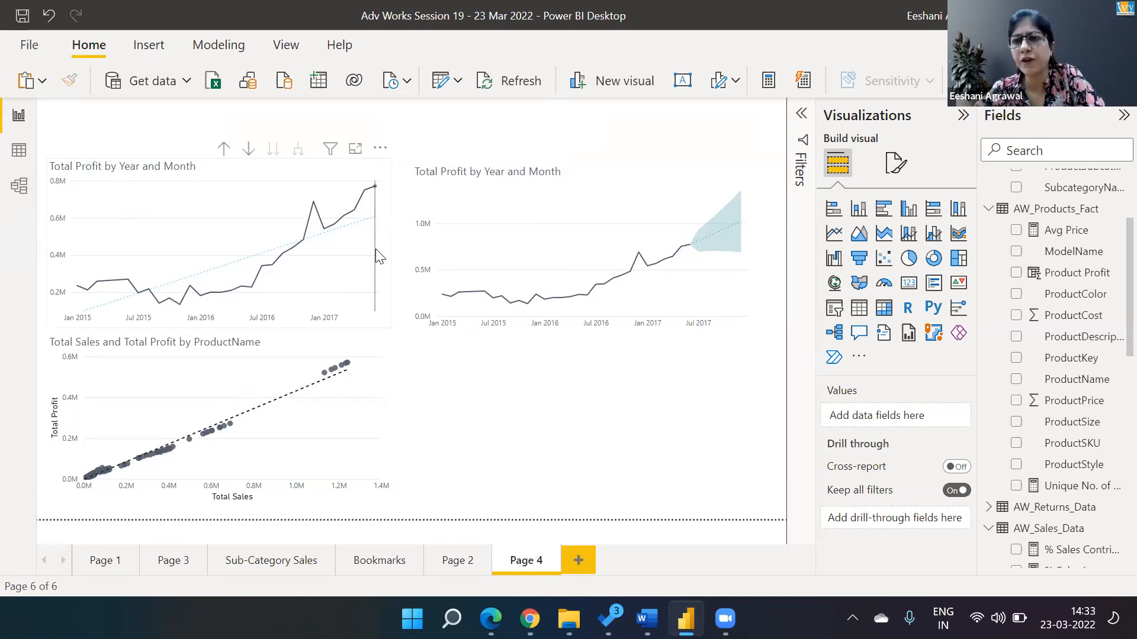
pyautogui.moveTo(377, 250)
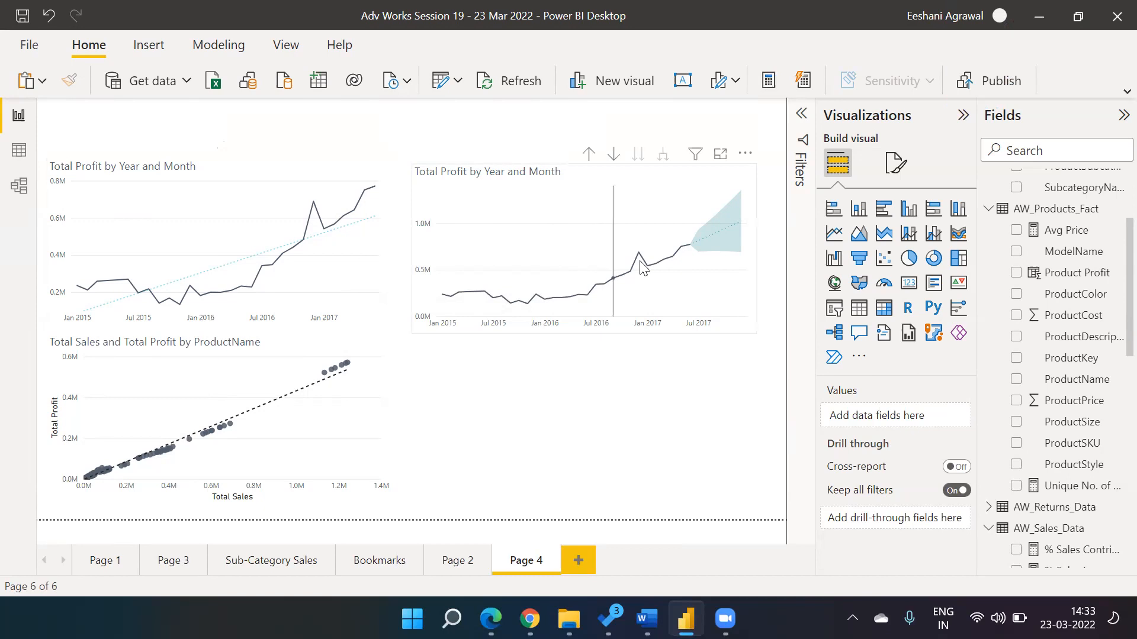
pyautogui.click(884, 234)
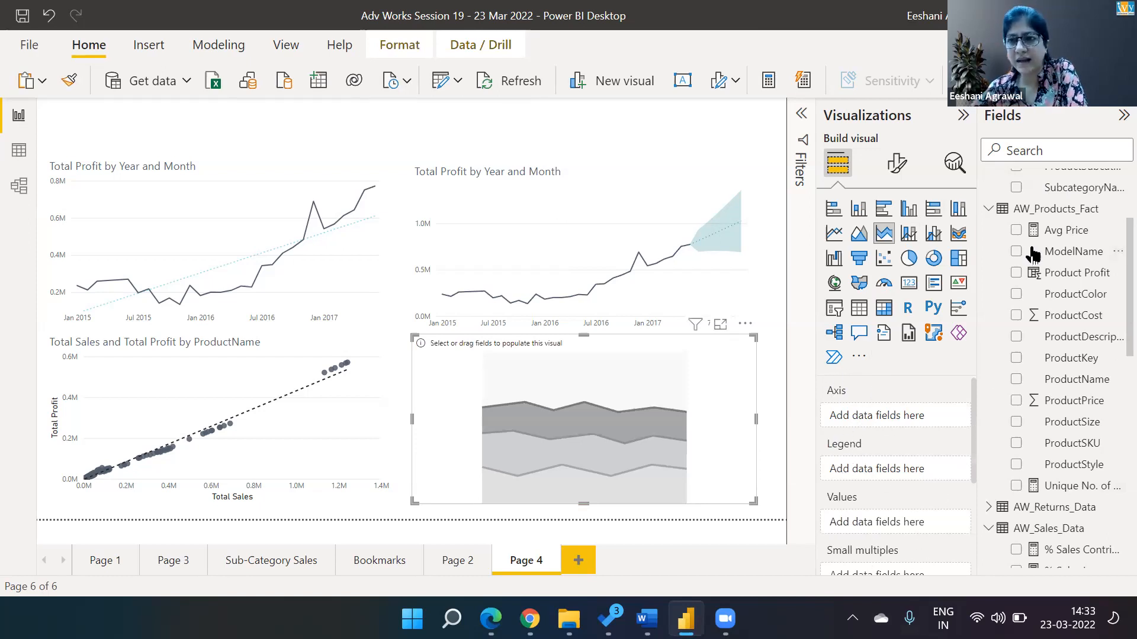
pyautogui.scroll(3, 1113, 265)
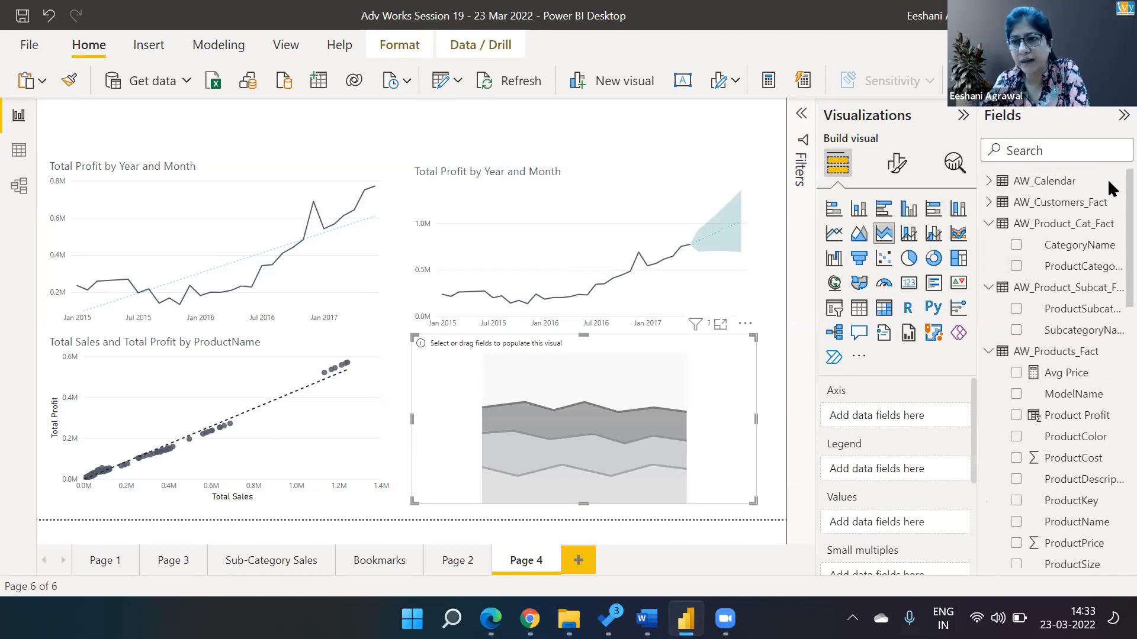
pyautogui.rightClick(1002, 183)
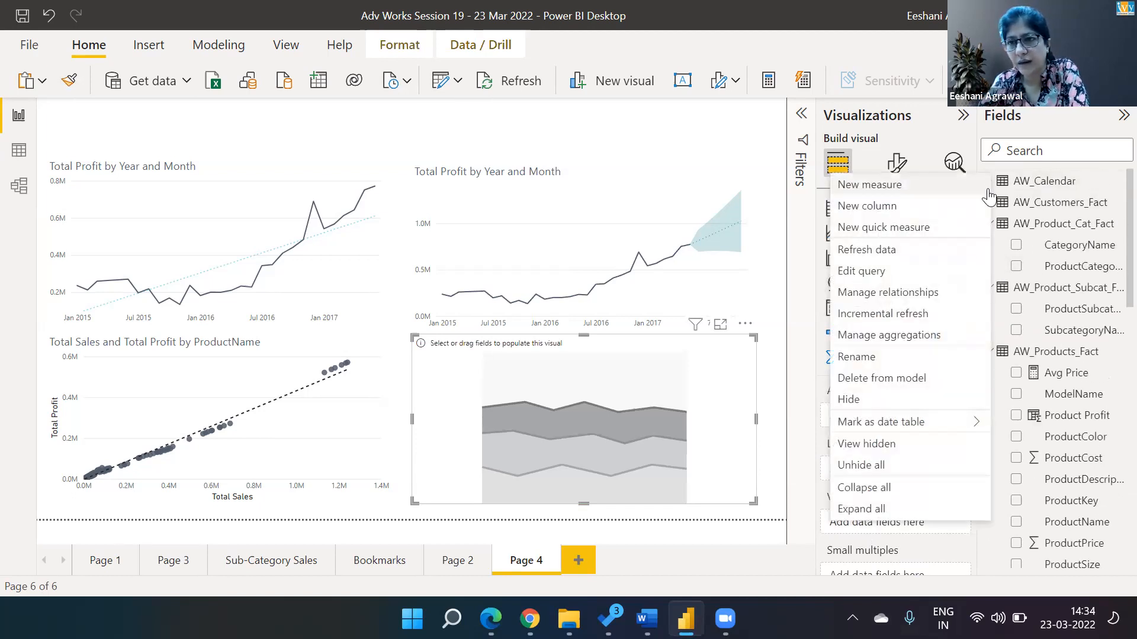
pyautogui.click(1007, 181)
pyautogui.click(988, 183)
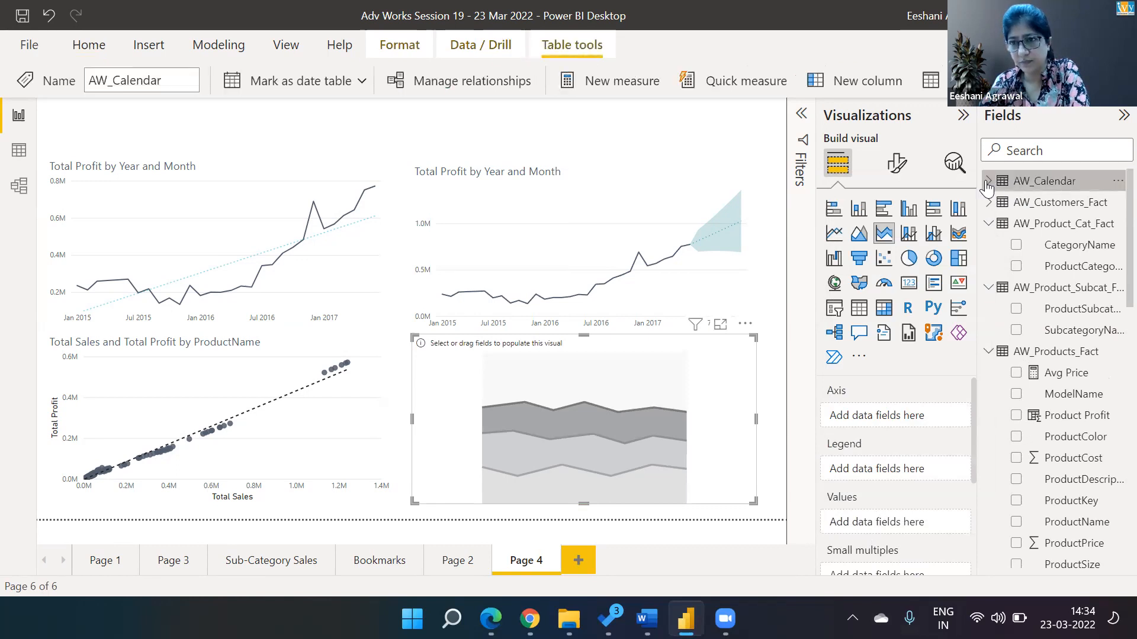
pyautogui.click(1017, 331)
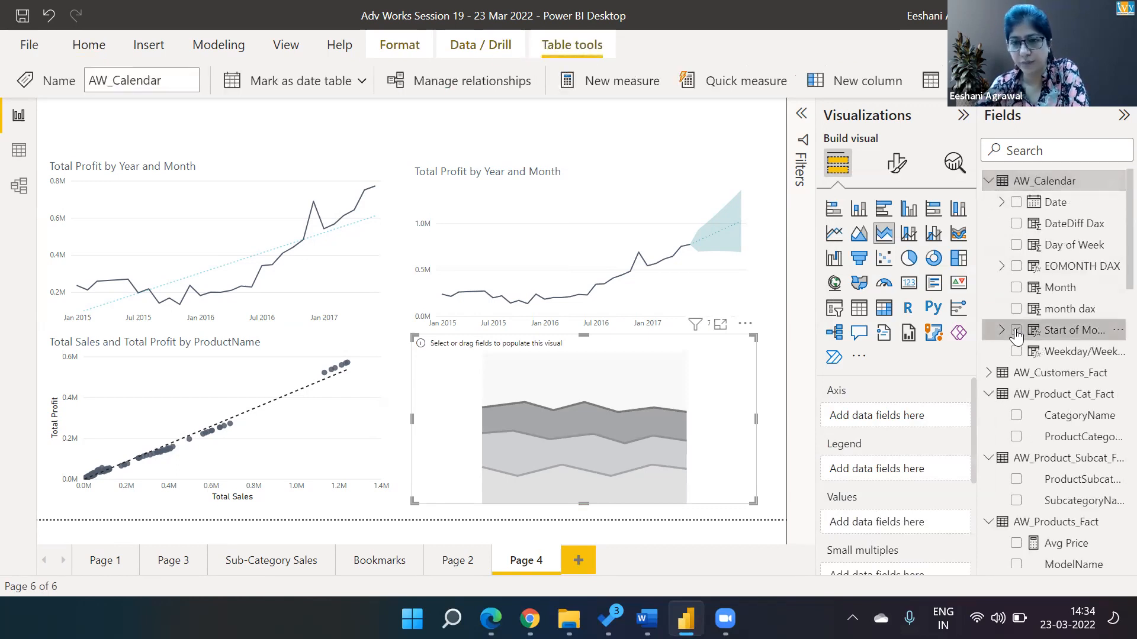
pyautogui.click(1016, 333)
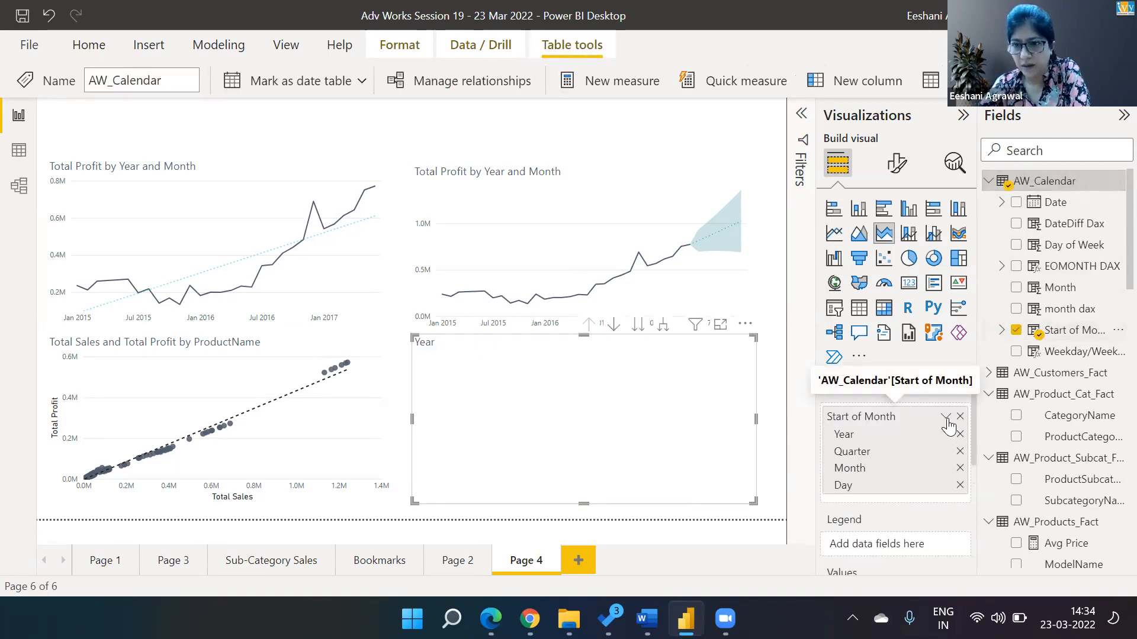
pyautogui.click(946, 416)
pyautogui.click(972, 508)
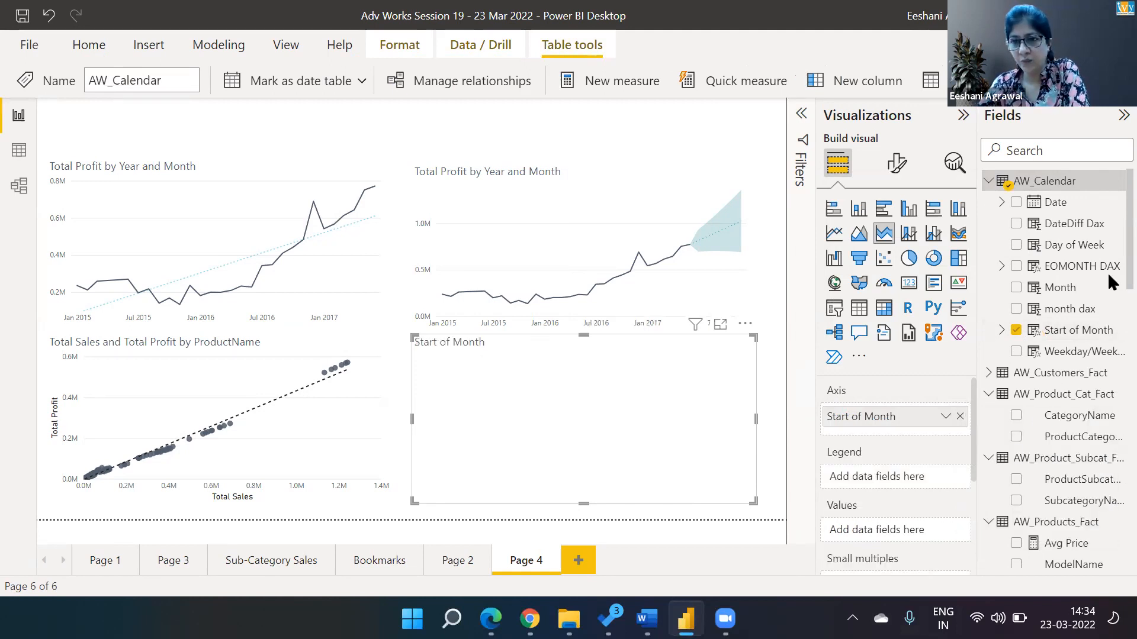
# - Plot Total Sales as the stacked area chart's values and split it with CategoryName from AW_Product_Cat_Fact as the legend
pyautogui.scroll(-15, 1107, 273)
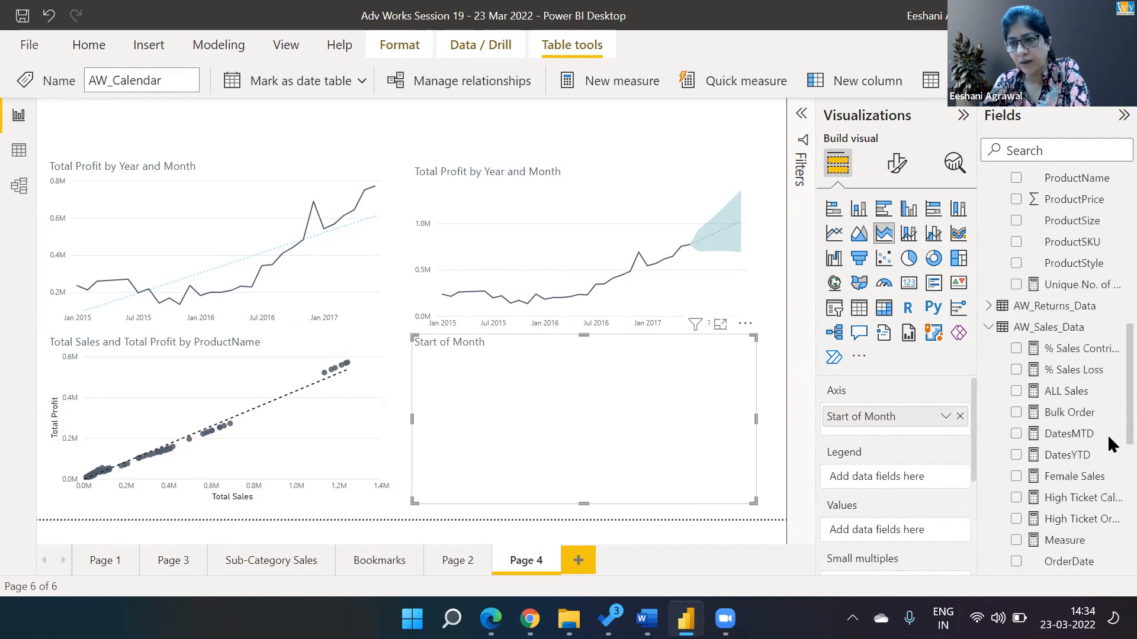
pyautogui.scroll(-3, 1109, 495)
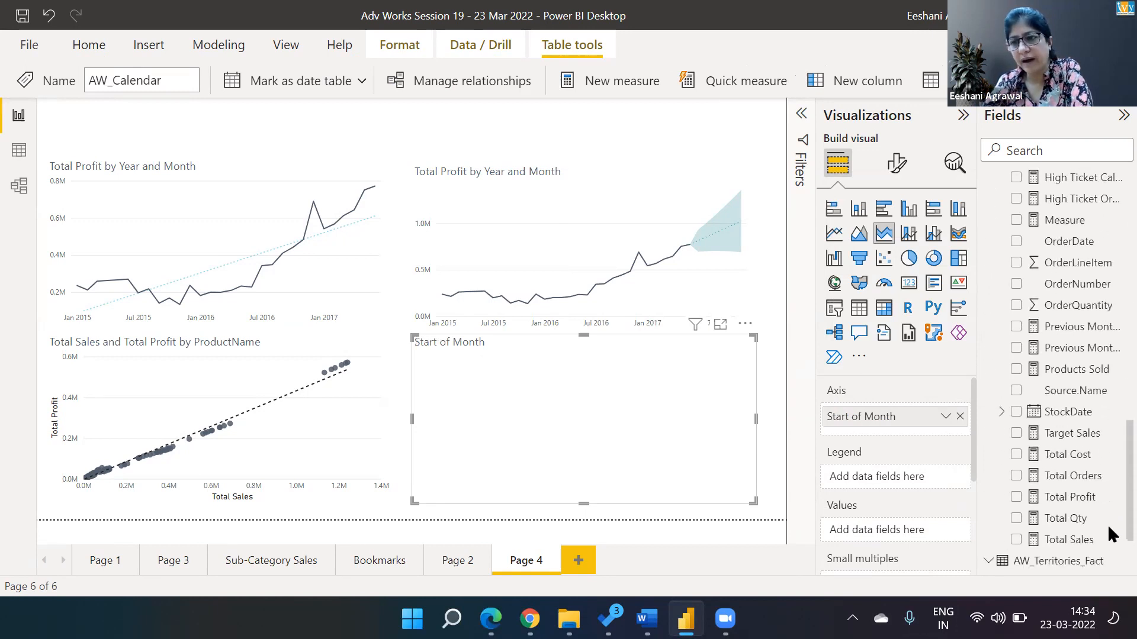
pyautogui.click(1015, 539)
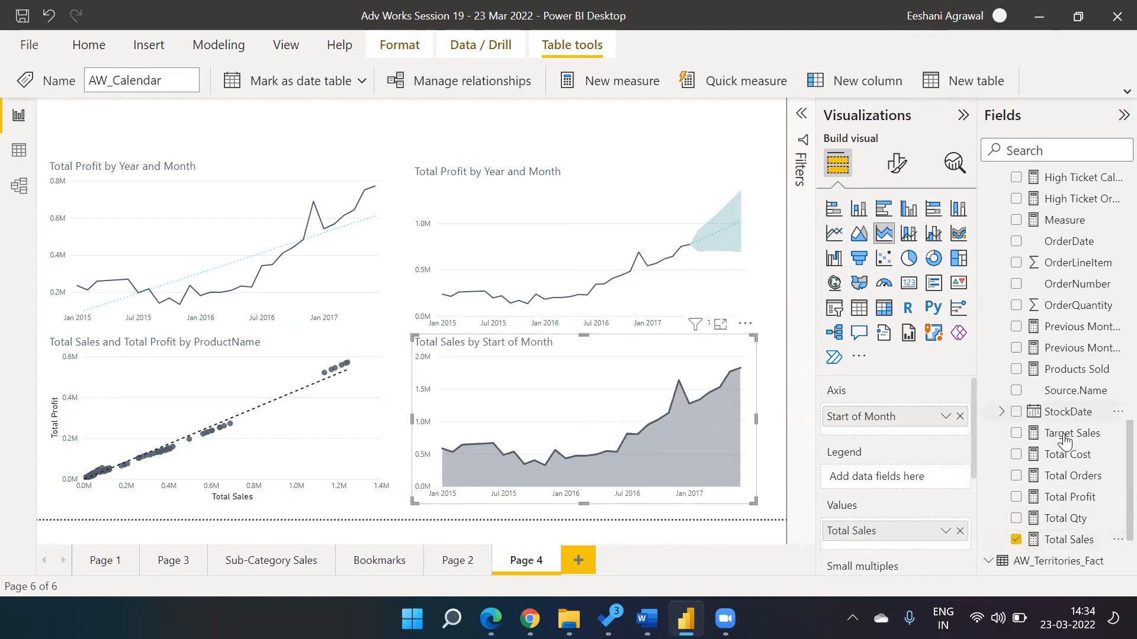
pyautogui.scroll(10, 1107, 453)
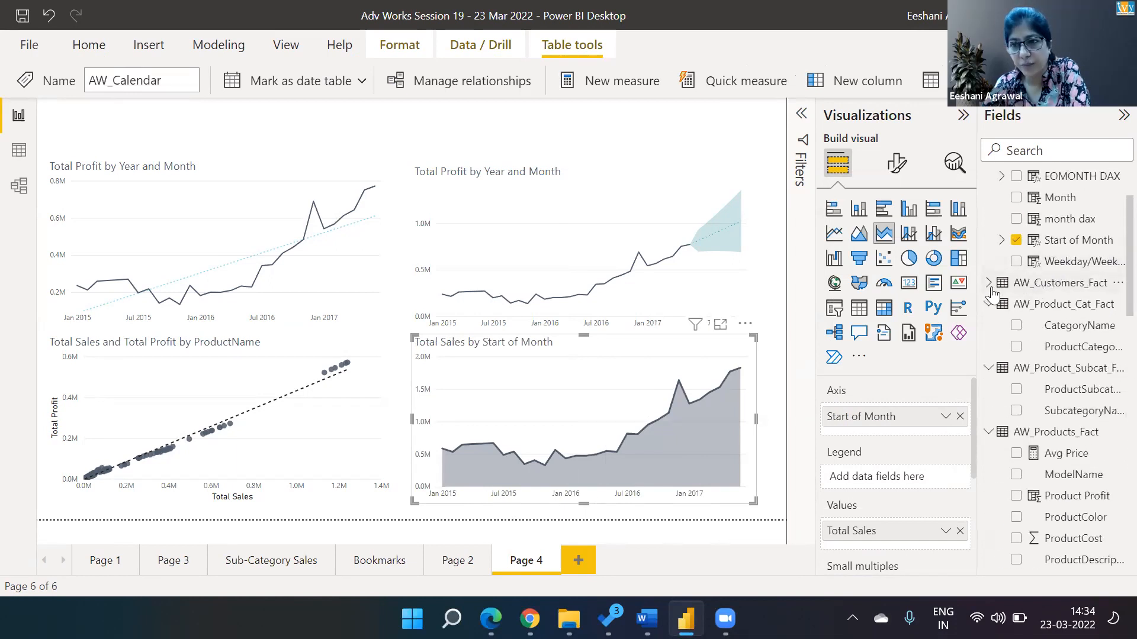
pyautogui.click(1017, 327)
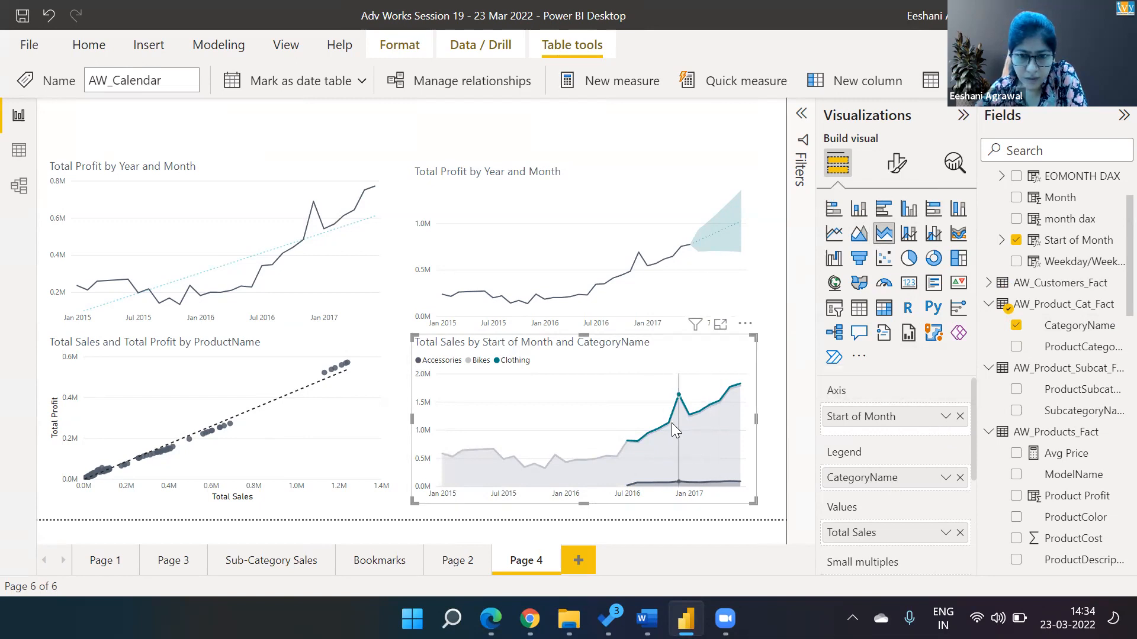
# - Inspect the monthly sales per category in the stacked area chart and convert it to an area chart
pyautogui.moveTo(669, 424)
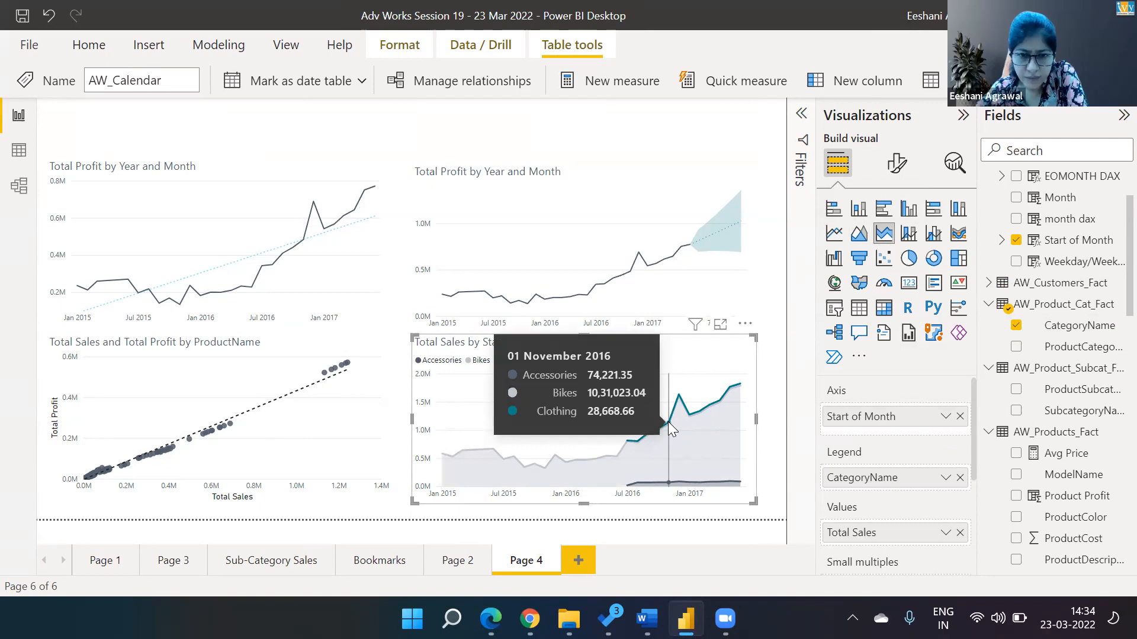
pyautogui.moveTo(702, 261)
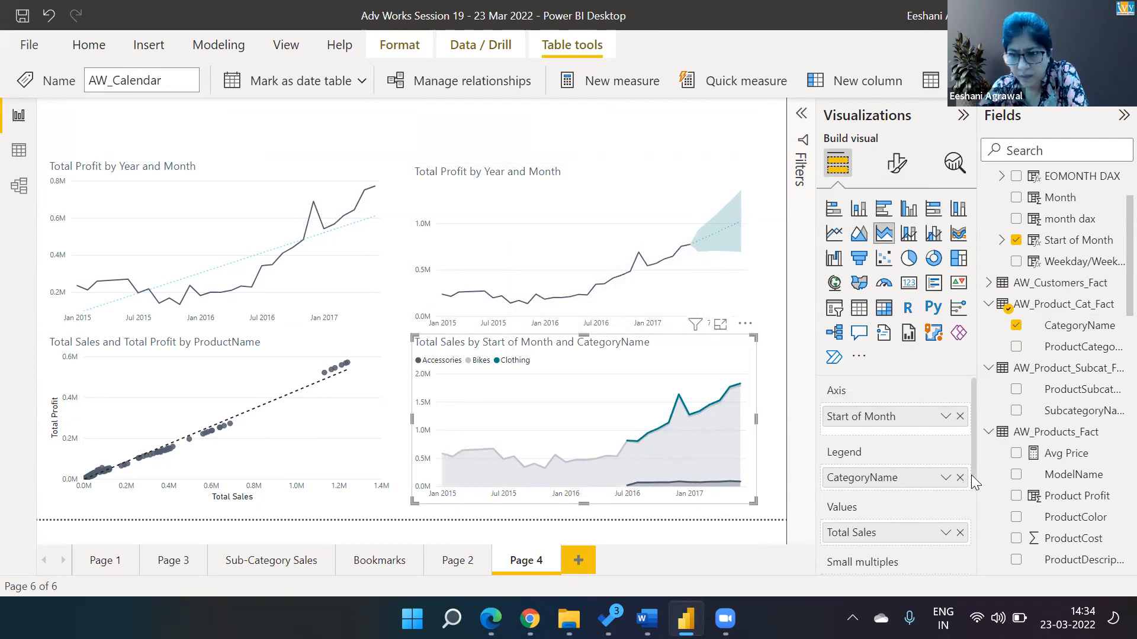
pyautogui.moveTo(973, 483)
pyautogui.mouseDown()
pyautogui.moveTo(974, 574)
pyautogui.moveTo(981, 467)
pyautogui.mouseUp()
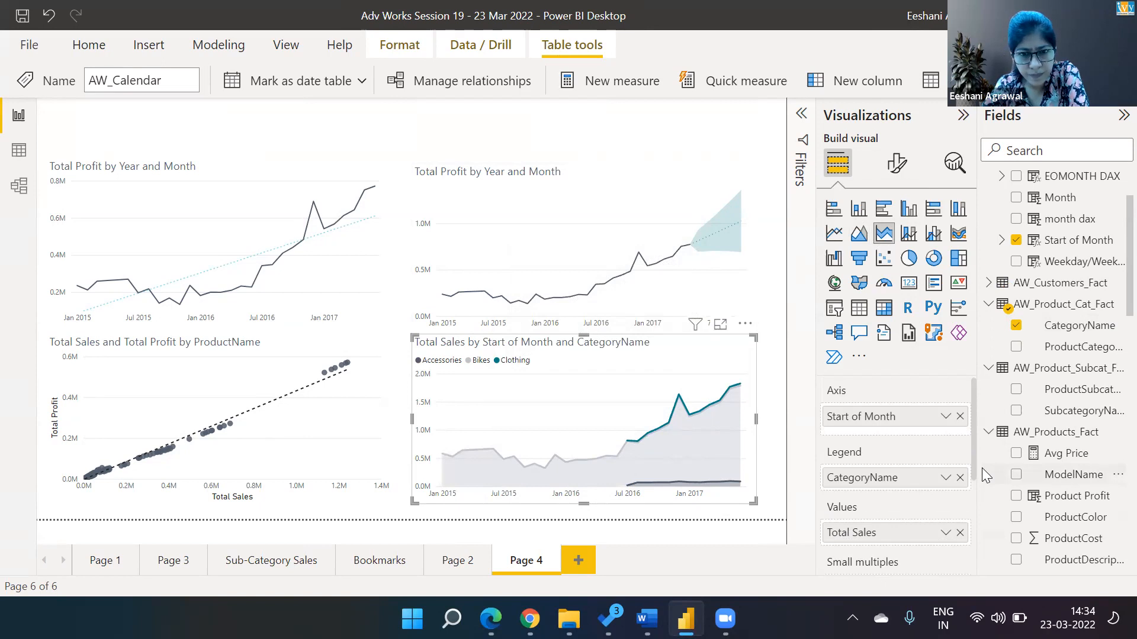
pyautogui.click(860, 232)
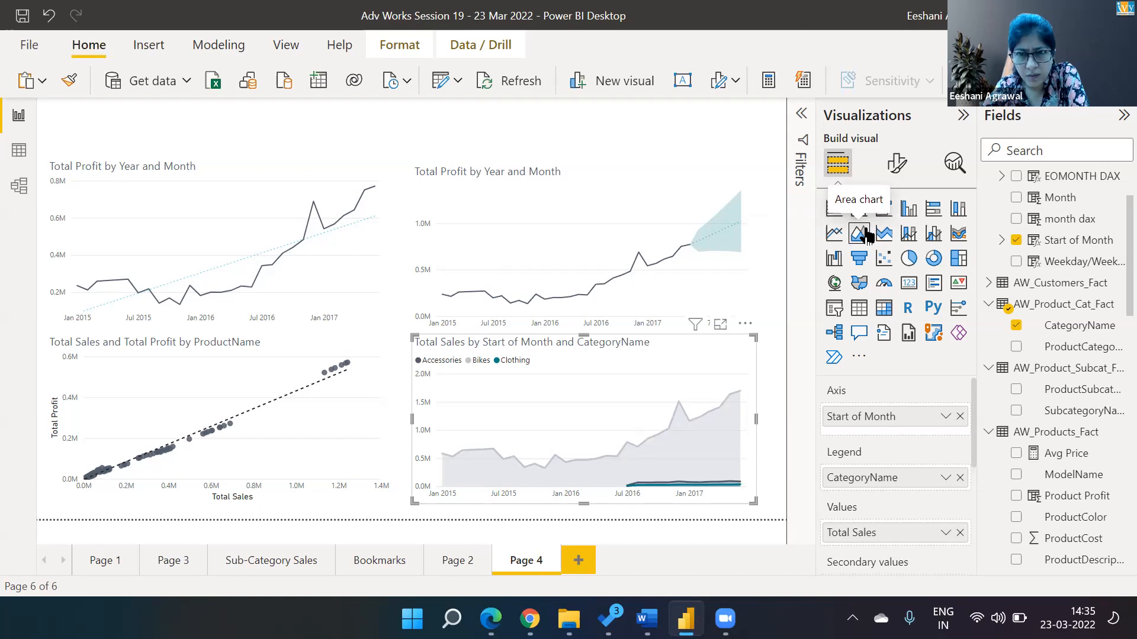
# - Convert the sales-by-category area chart to a stacked area chart and replace its Start of Month axis with AW_Calendar's Date field
pyautogui.click(884, 235)
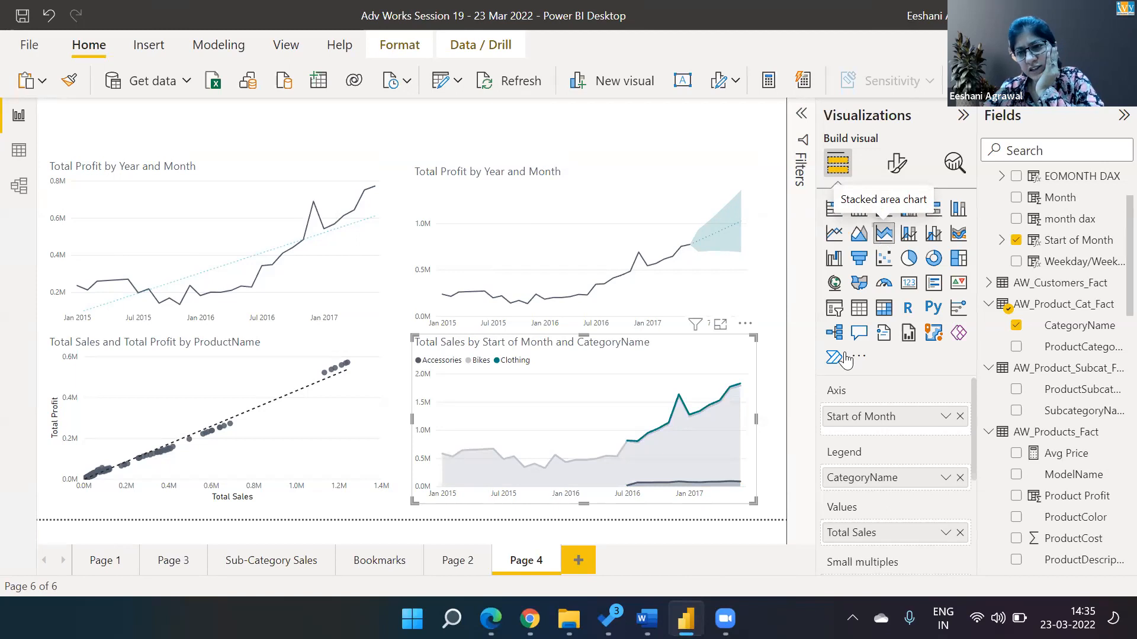
pyautogui.click(960, 417)
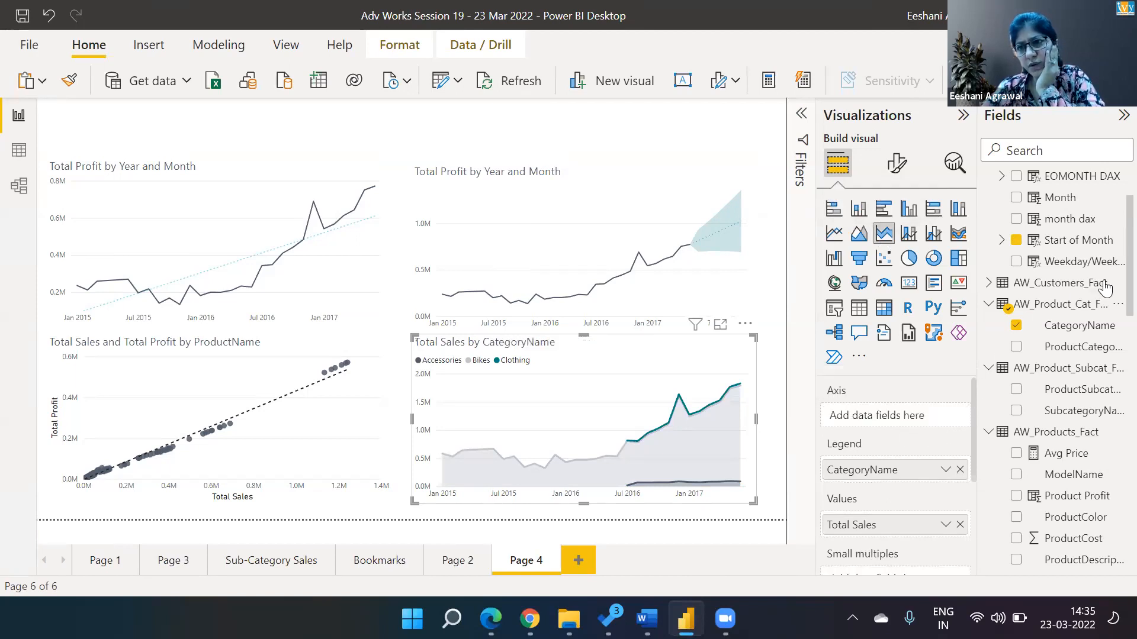
pyautogui.scroll(3, 1111, 289)
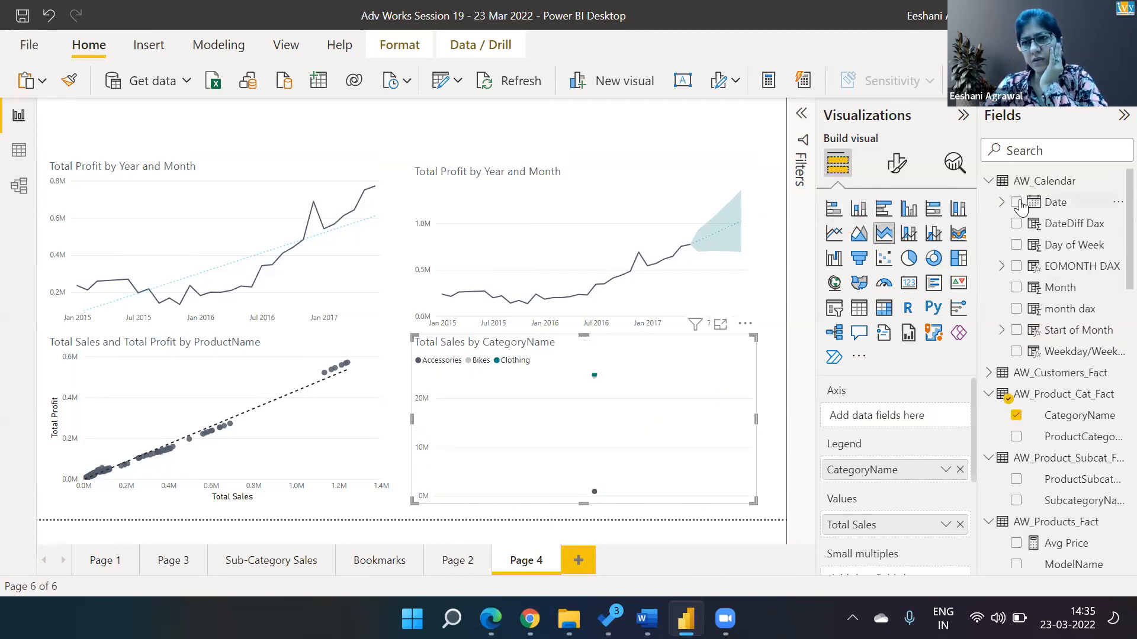
pyautogui.moveTo(1016, 202); pyautogui.dragTo(888, 418)
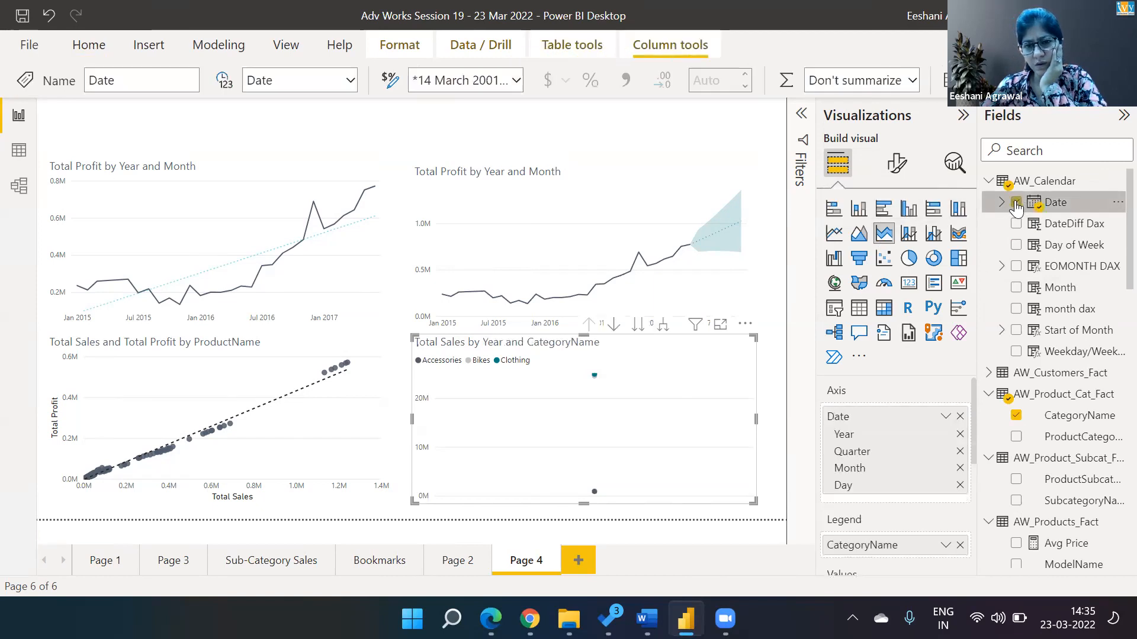
# - Remove Quarter and Day from the chart's Date hierarchy and expand the axis from years to months
pyautogui.click(960, 452)
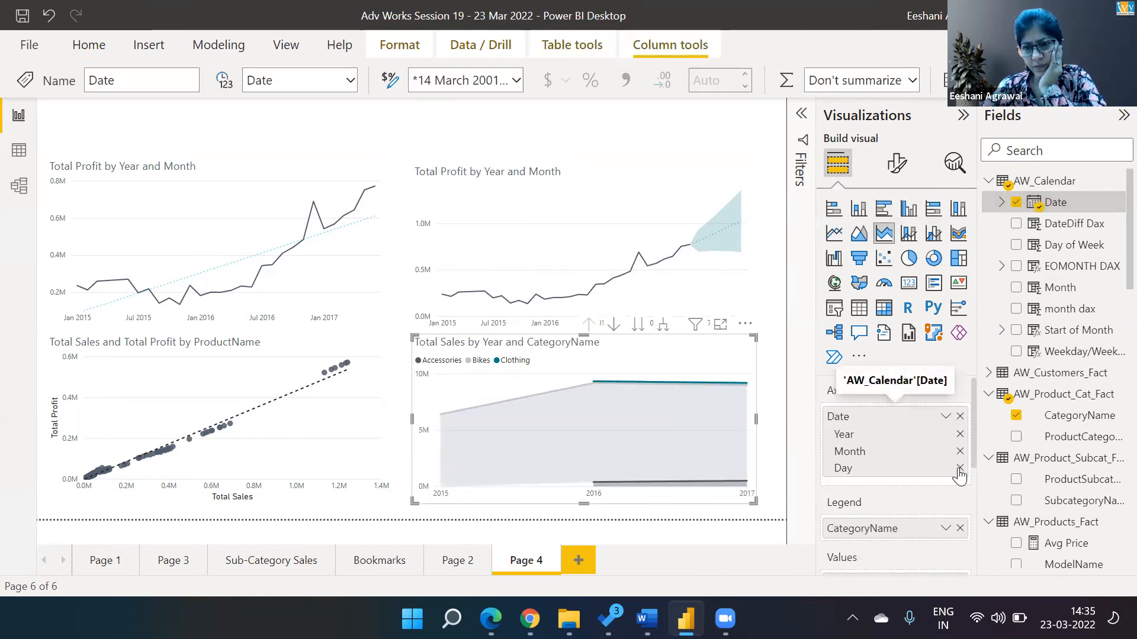
pyautogui.click(960, 468)
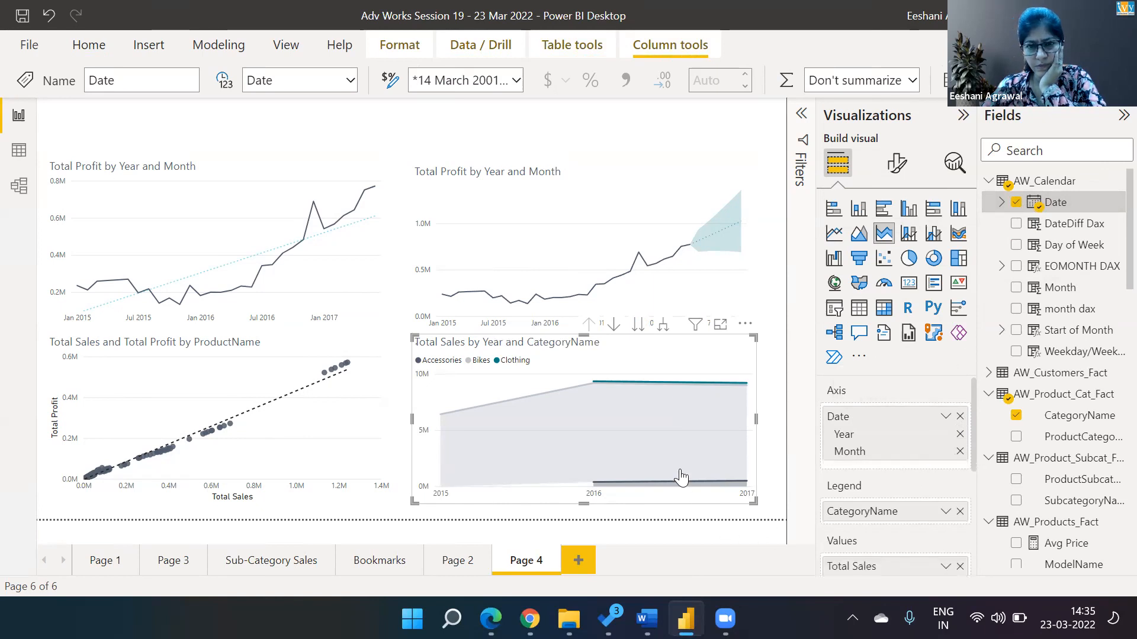
pyautogui.click(664, 324)
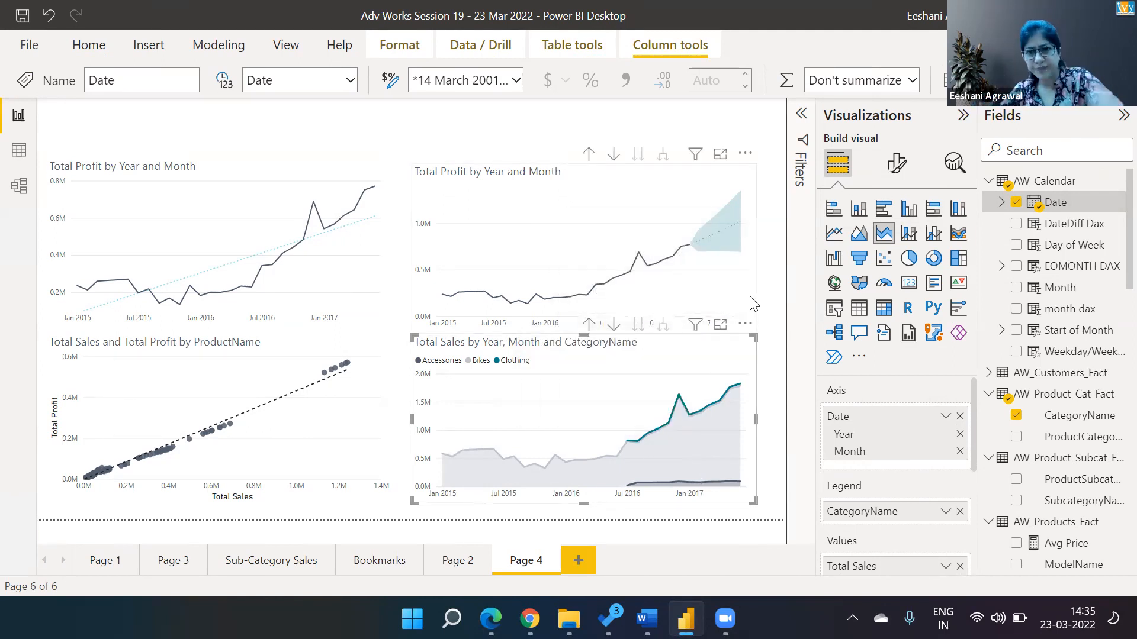
# - Try the first built-in Power BI theme, and switch the report to the last built-in one with orange, dark teal and gold colours
pyautogui.click(286, 47)
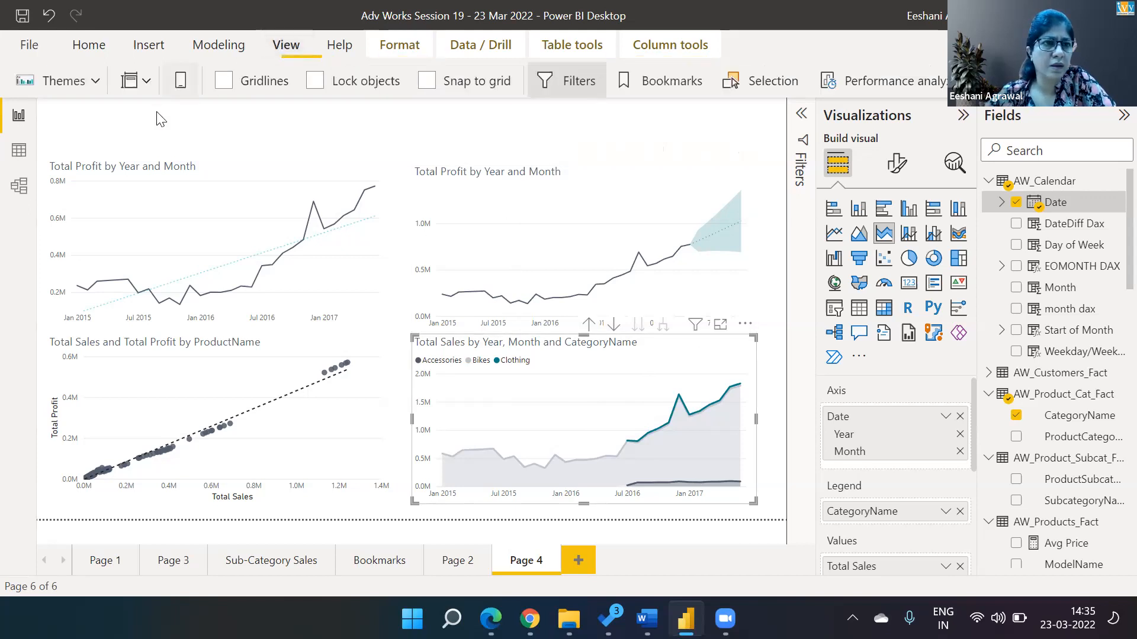
pyautogui.click(95, 83)
pyautogui.click(66, 208)
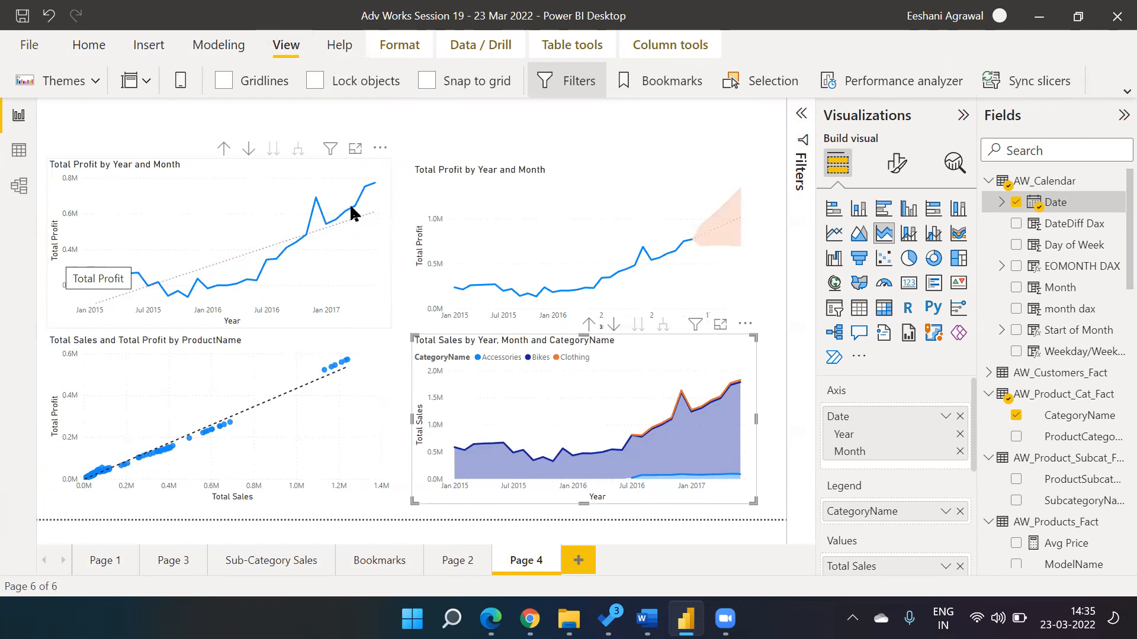
pyautogui.click(97, 83)
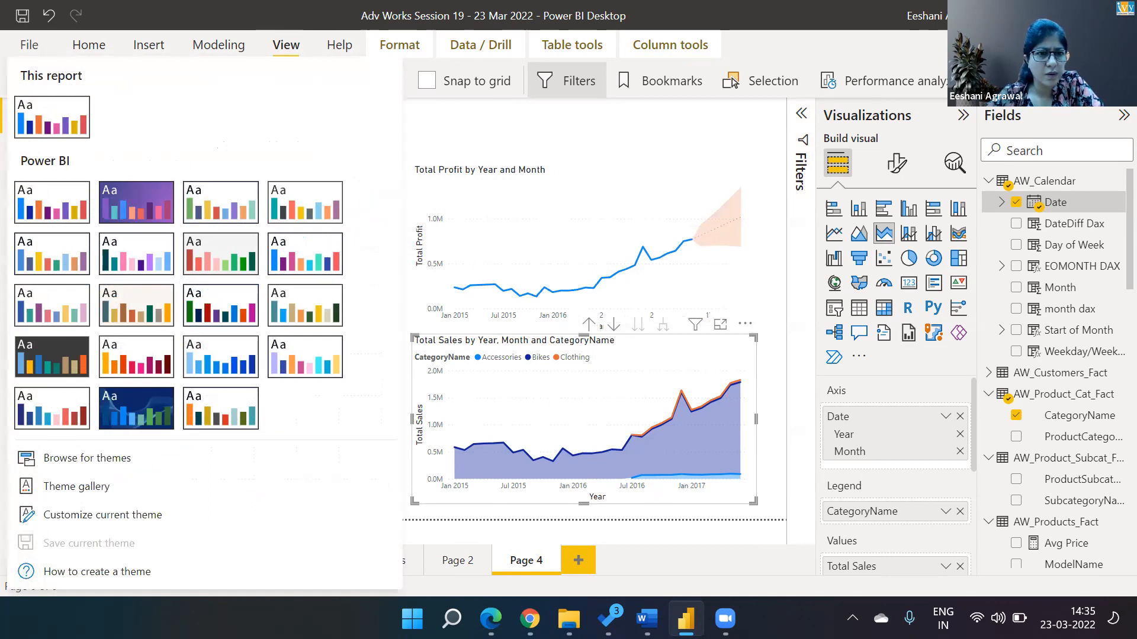
pyautogui.click(229, 418)
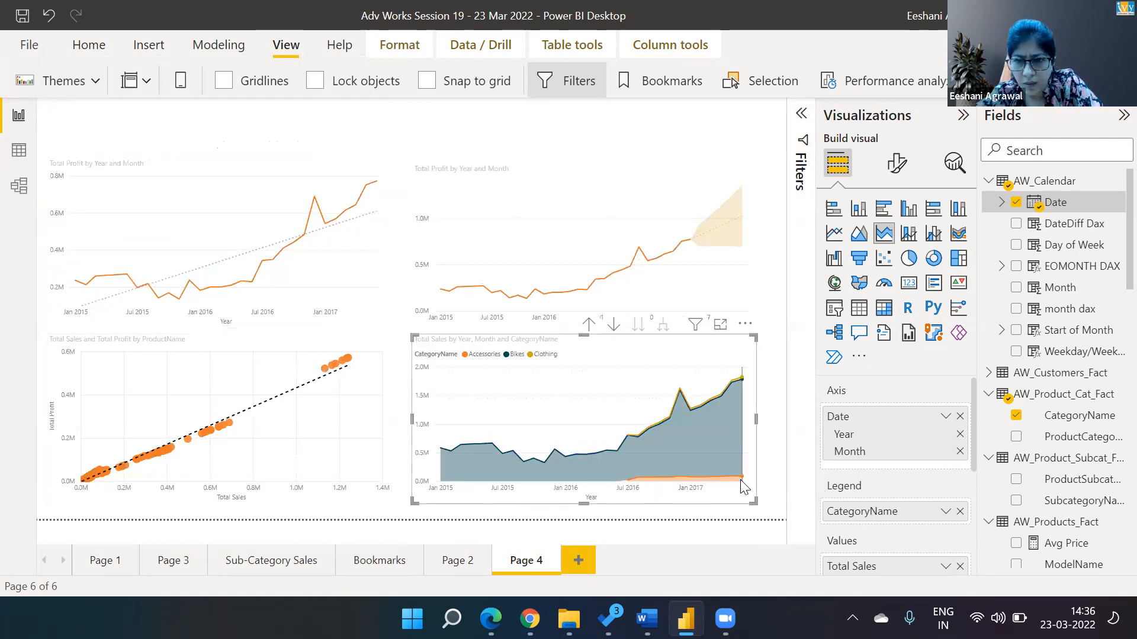
pyautogui.moveTo(742, 486)
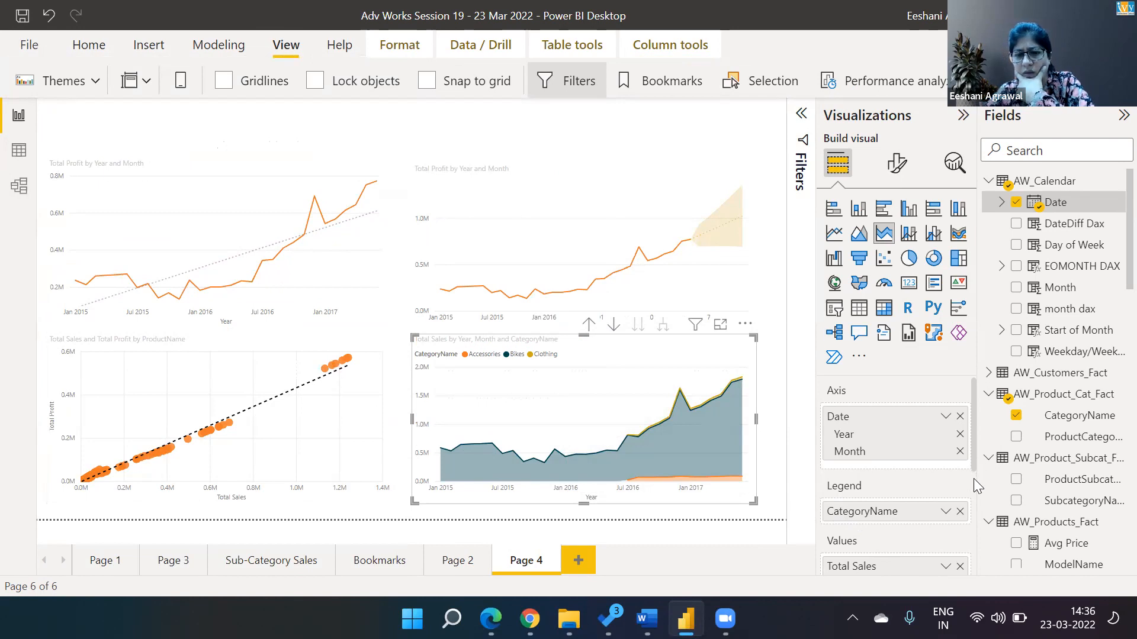
pyautogui.scroll(-2, 975, 500)
pyautogui.scroll(1, 973, 478)
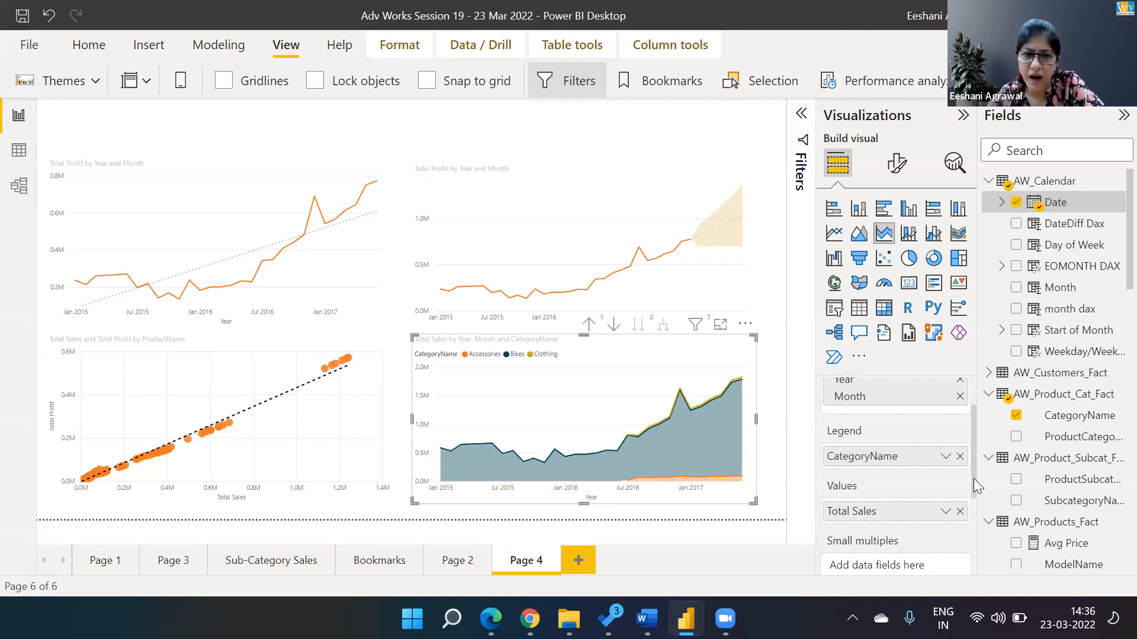
pyautogui.moveTo(973, 478); pyautogui.dragTo(973, 562)
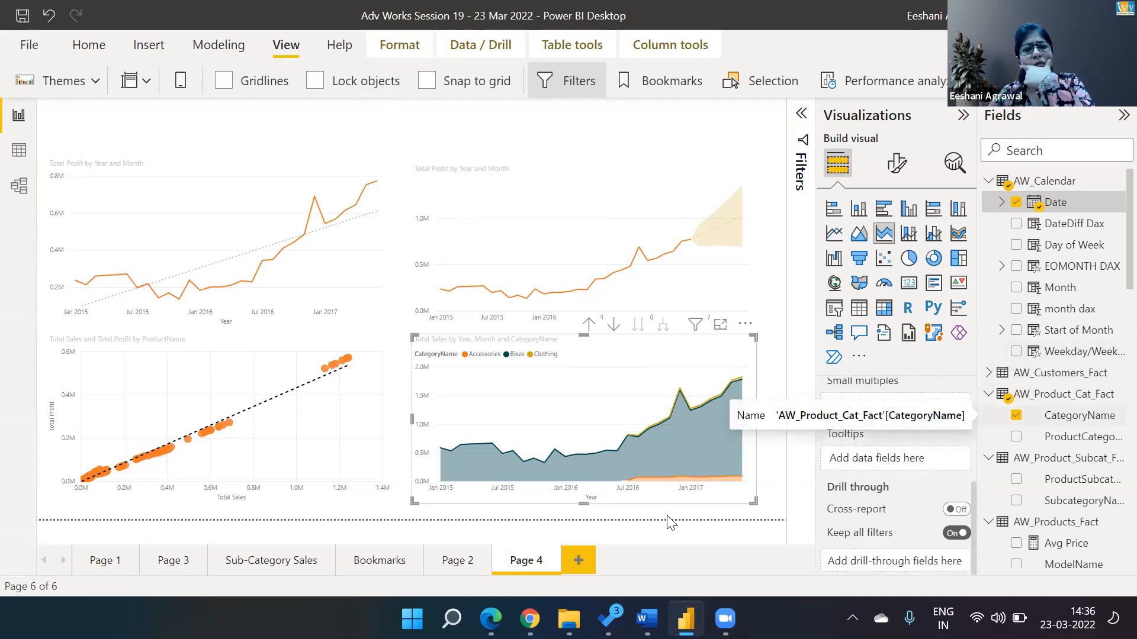
# - Add a new report page and build a matrix on it with CategoryName as columns and Total Sales as values
pyautogui.click(581, 563)
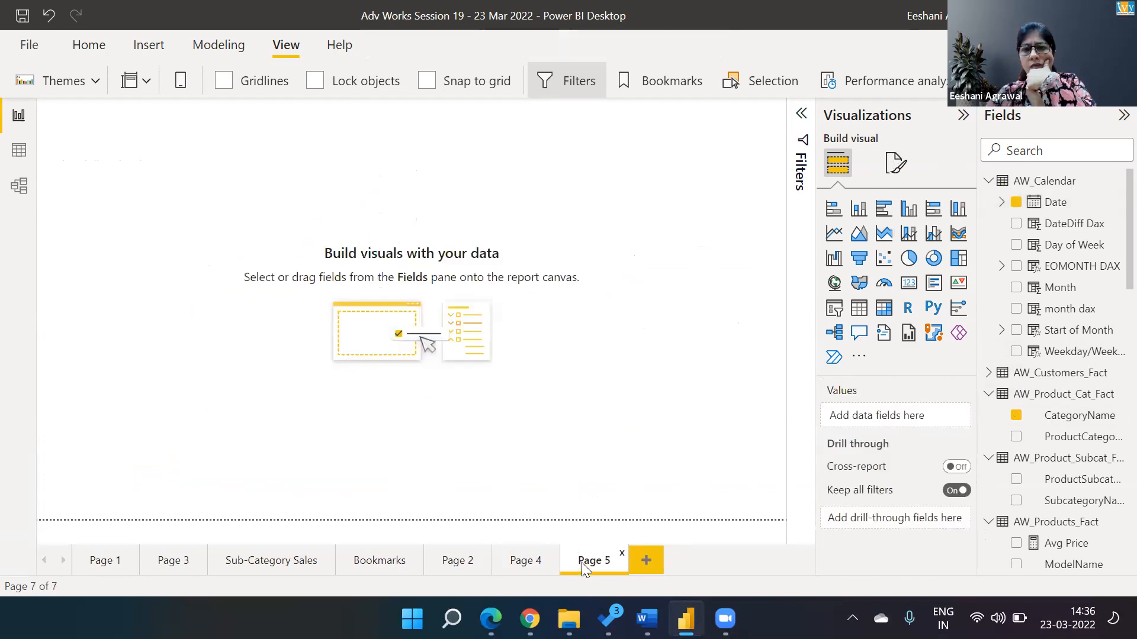
pyautogui.click(883, 307)
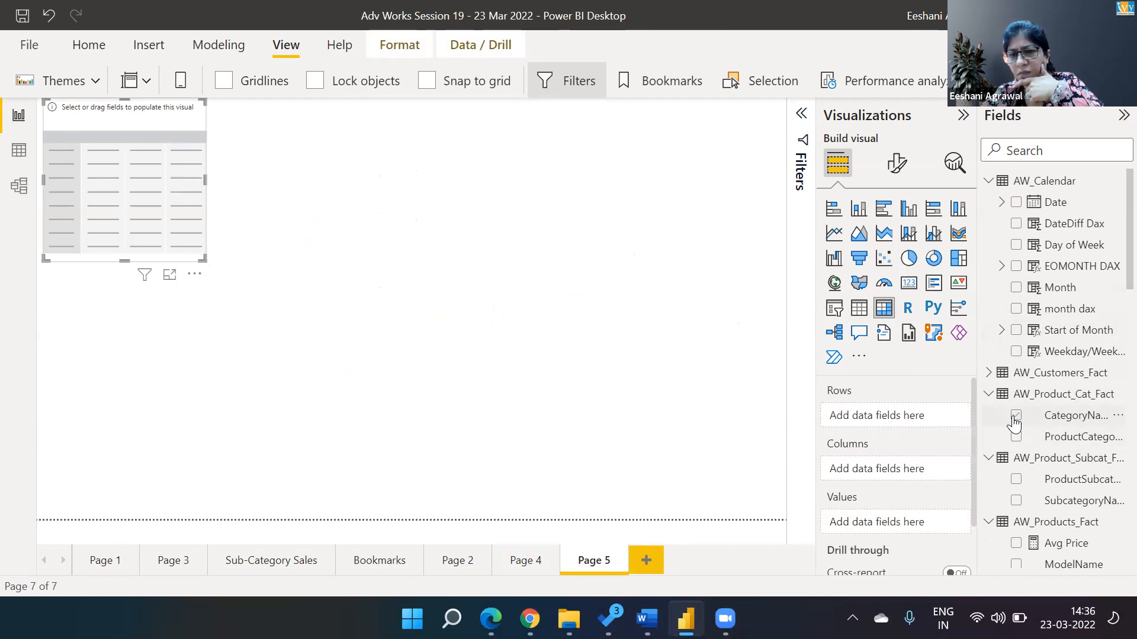
pyautogui.click(1015, 417)
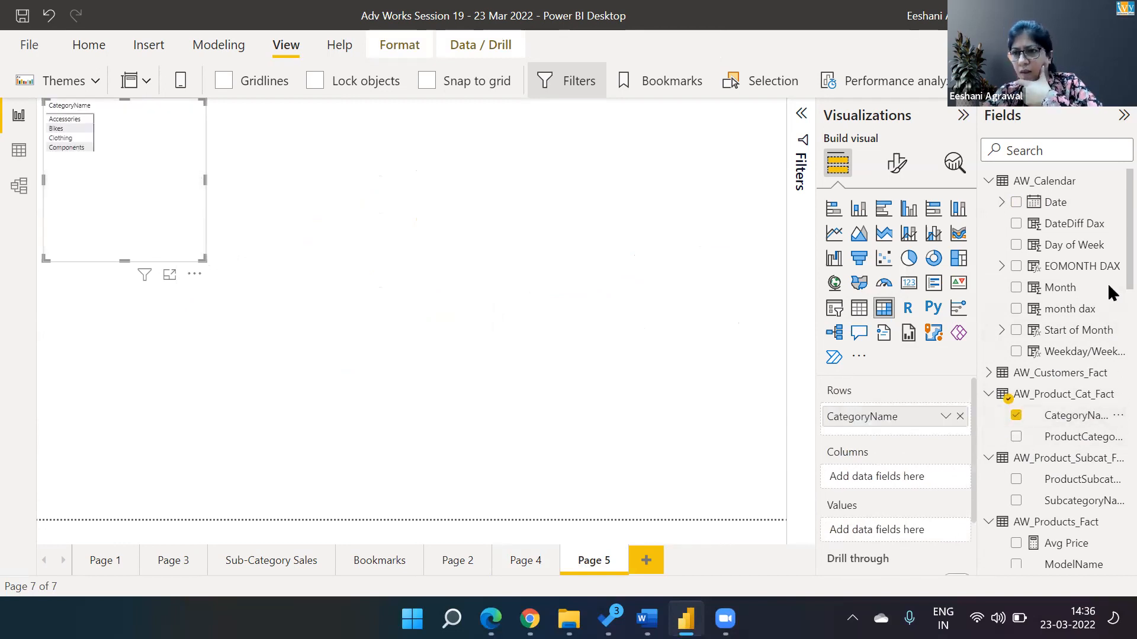
pyautogui.scroll(-5, 1107, 421)
pyautogui.scroll(-10, 1107, 420)
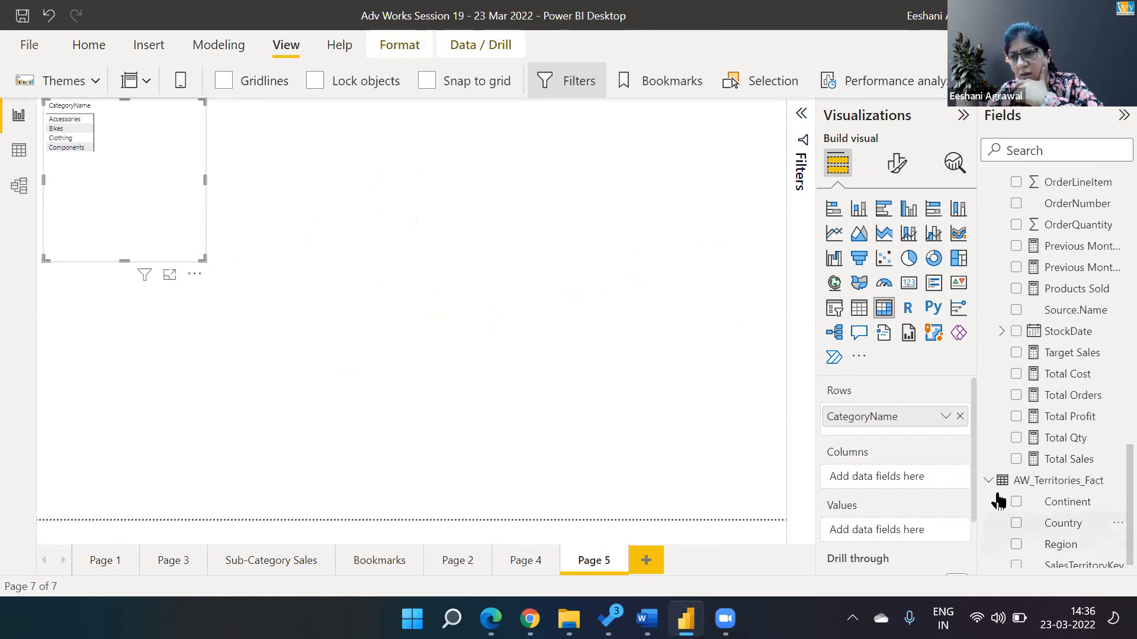
pyautogui.click(1015, 459)
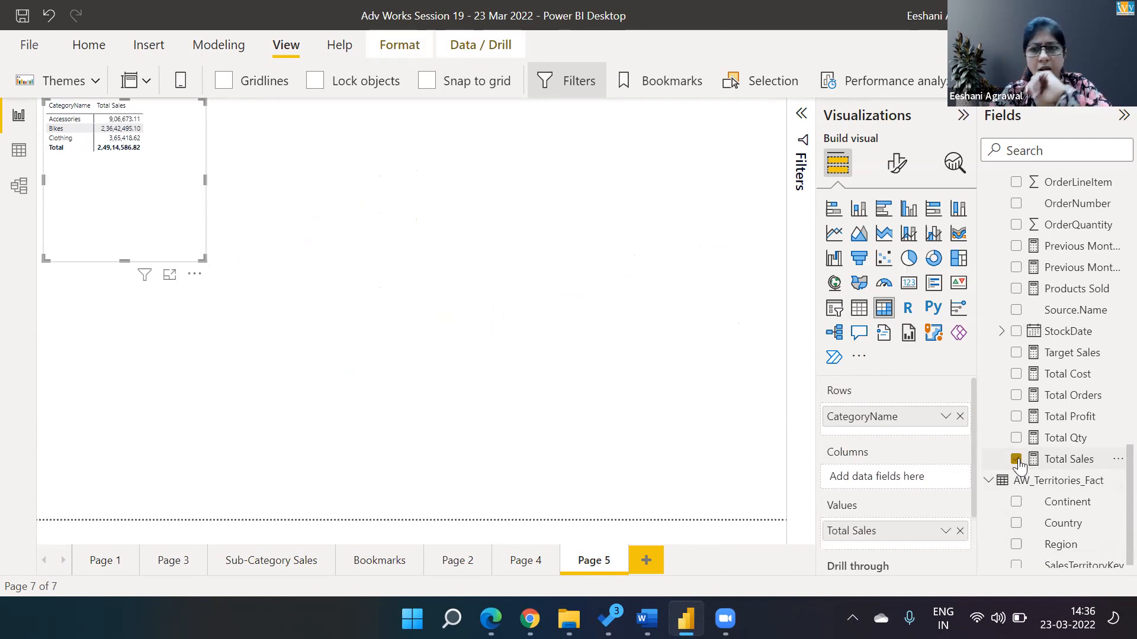
pyautogui.moveTo(872, 445); pyautogui.dragTo(876, 473)
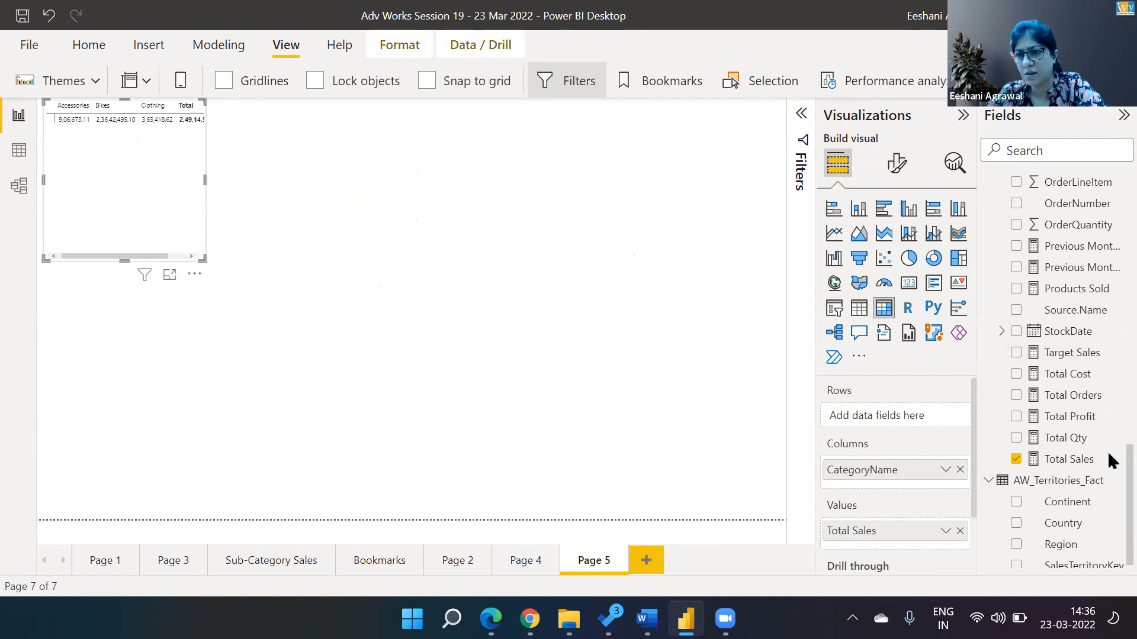
# - Add Start of Month to the matrix rows as plain dates instead of a date hierarchy, and enlarge the matrix to show every month
pyautogui.scroll(10, 1107, 234)
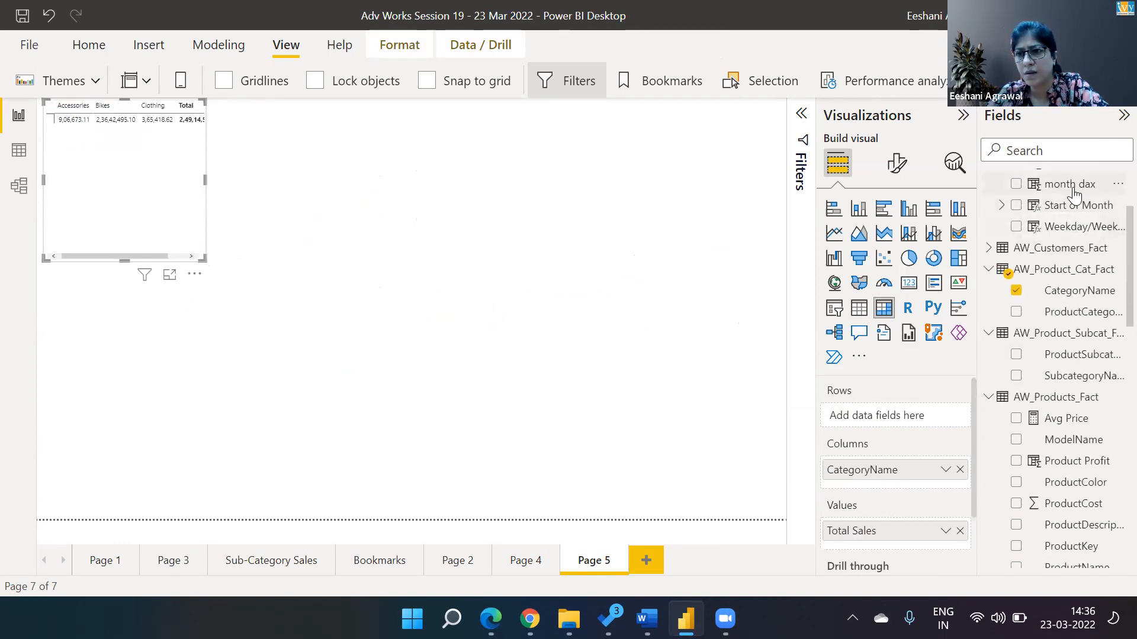
pyautogui.moveTo(1070, 206); pyautogui.dragTo(908, 416)
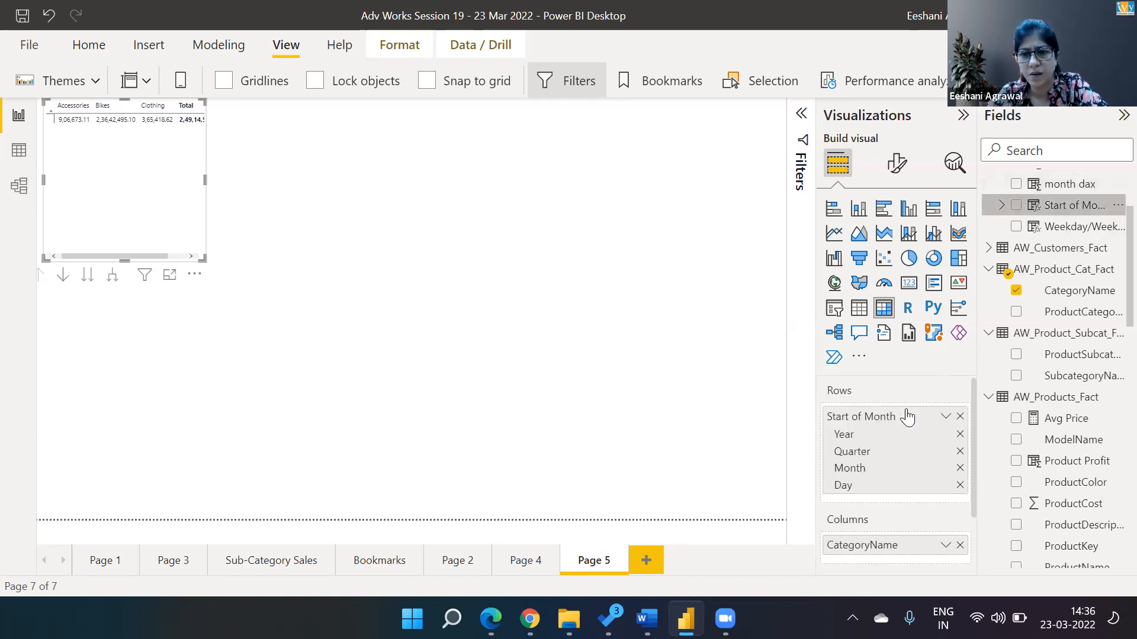
pyautogui.click(945, 416)
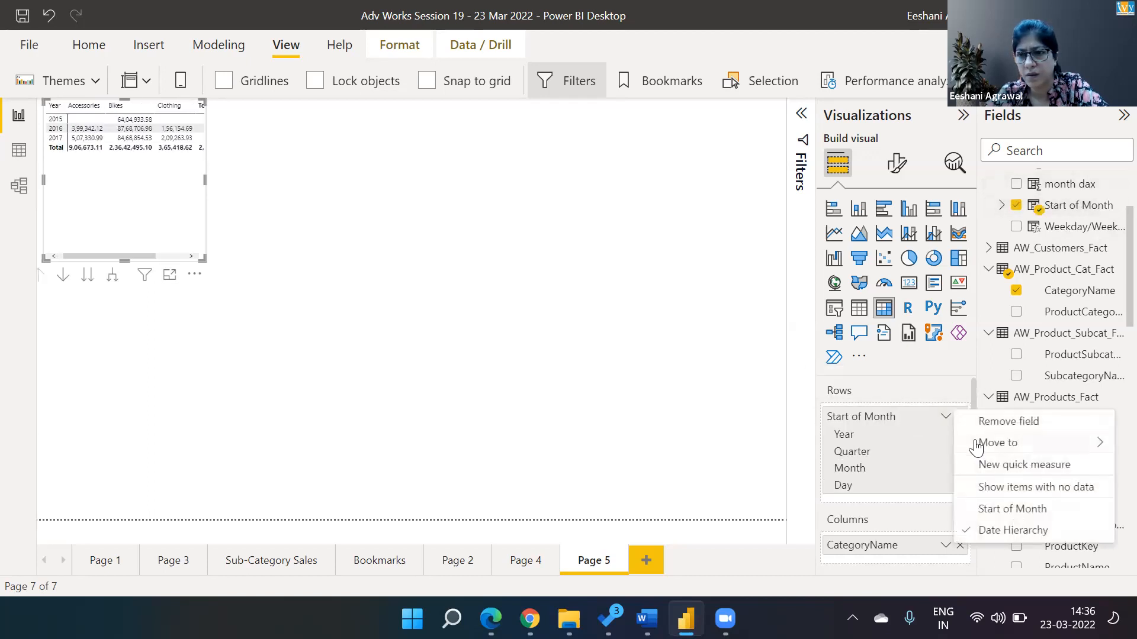
pyautogui.click(986, 511)
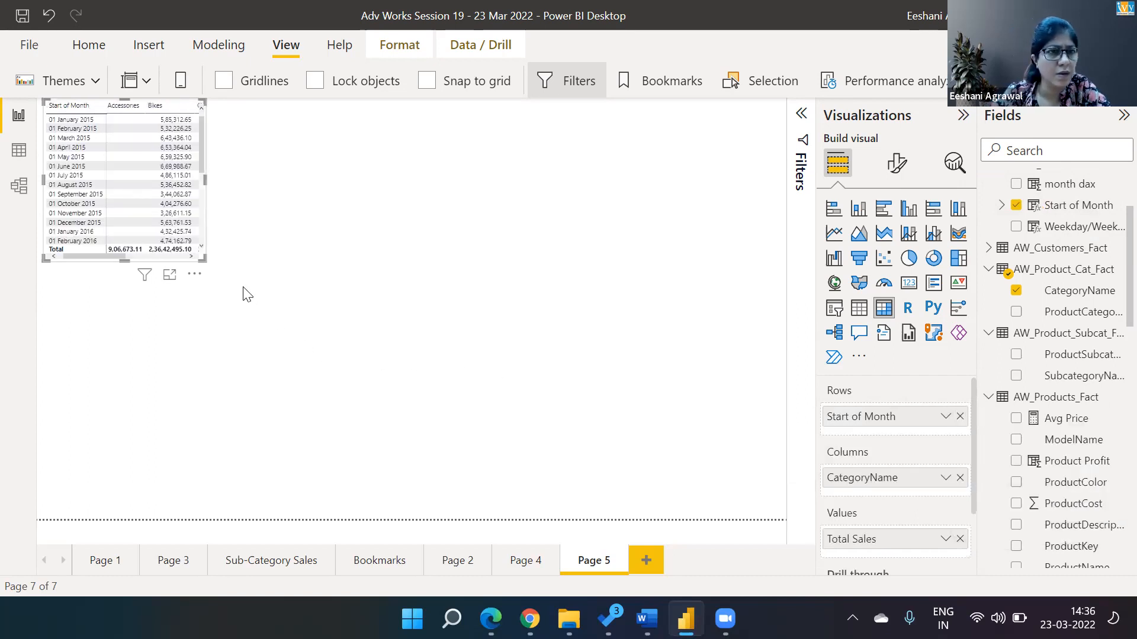
pyautogui.moveTo(203, 261); pyautogui.dragTo(500, 486)
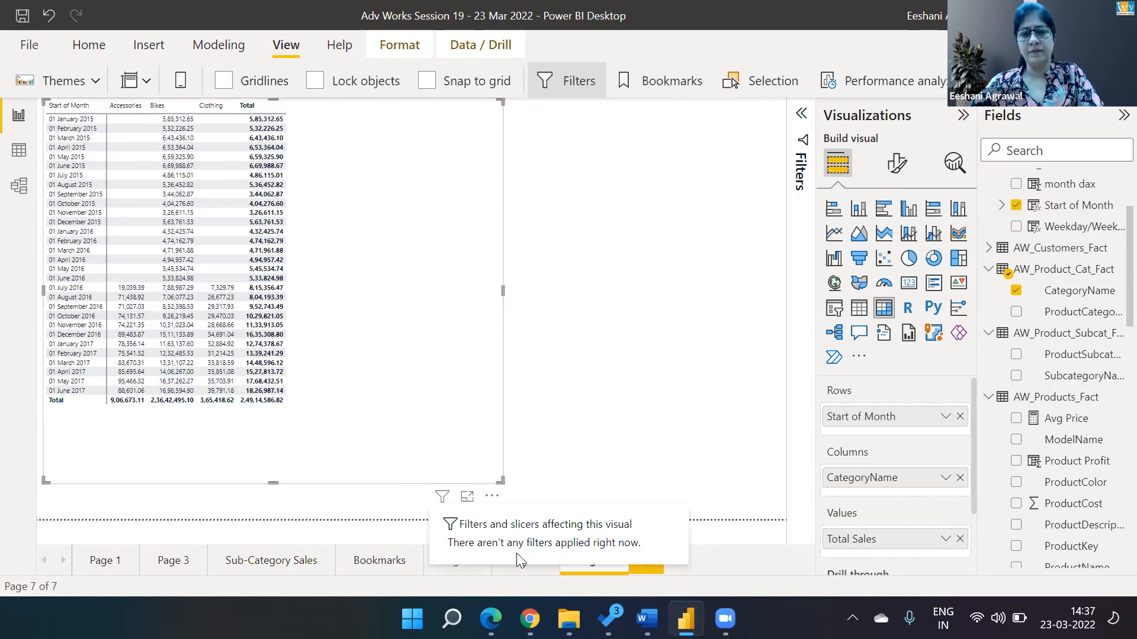
# - Inspect the June 2017 point of the stacked area chart on Page 4 and convert the visual to a regular area chart
pyautogui.click(518, 560)
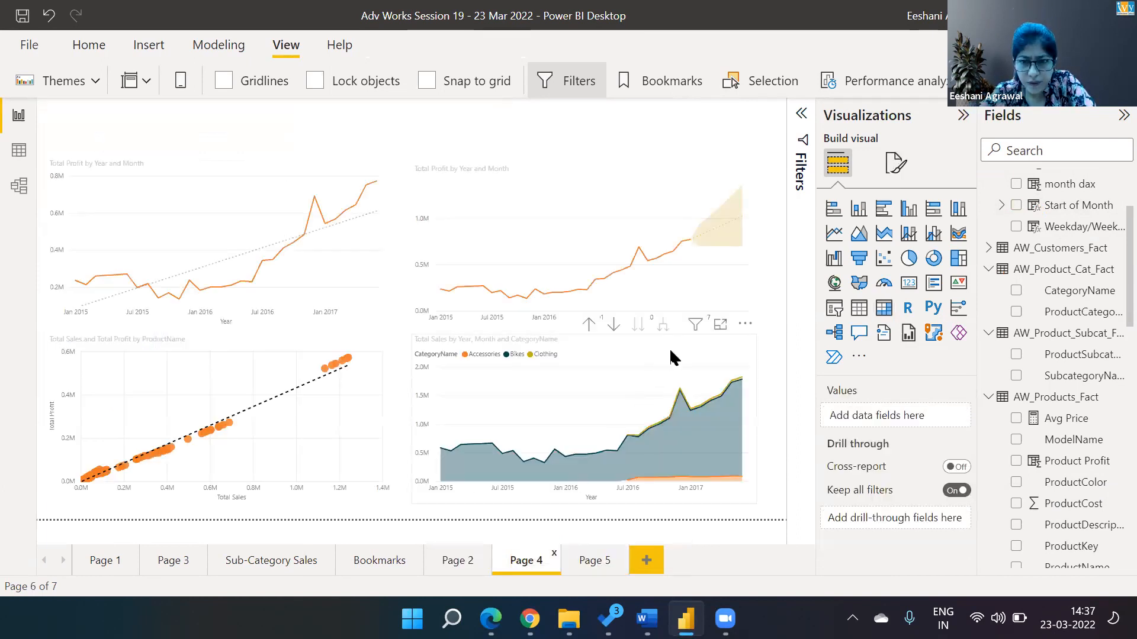
pyautogui.click(738, 356)
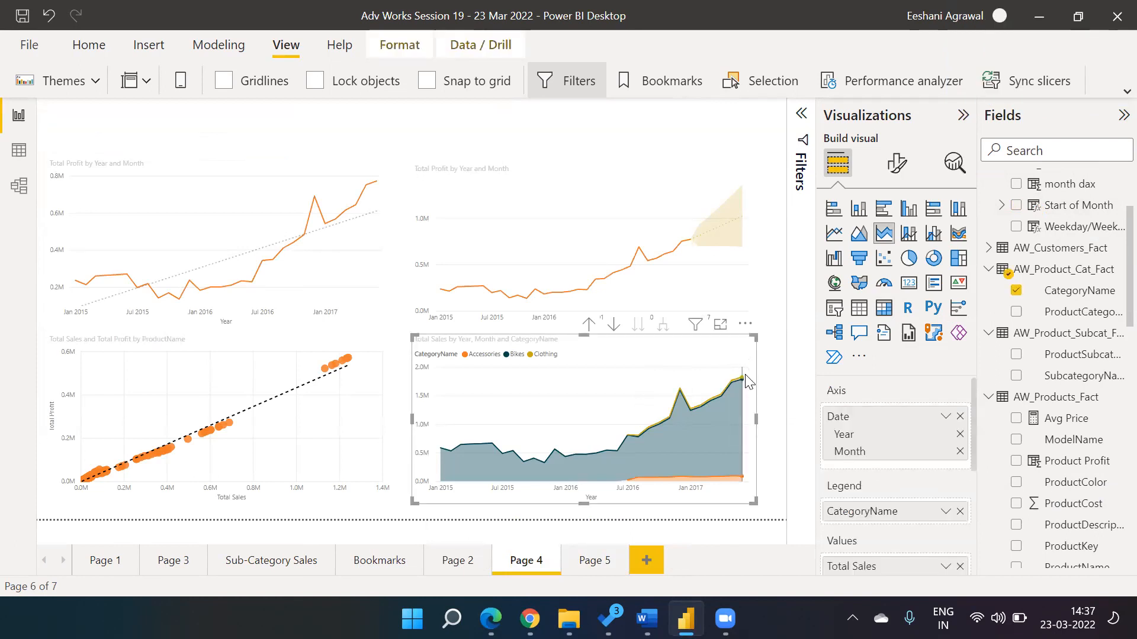
pyautogui.moveTo(745, 377)
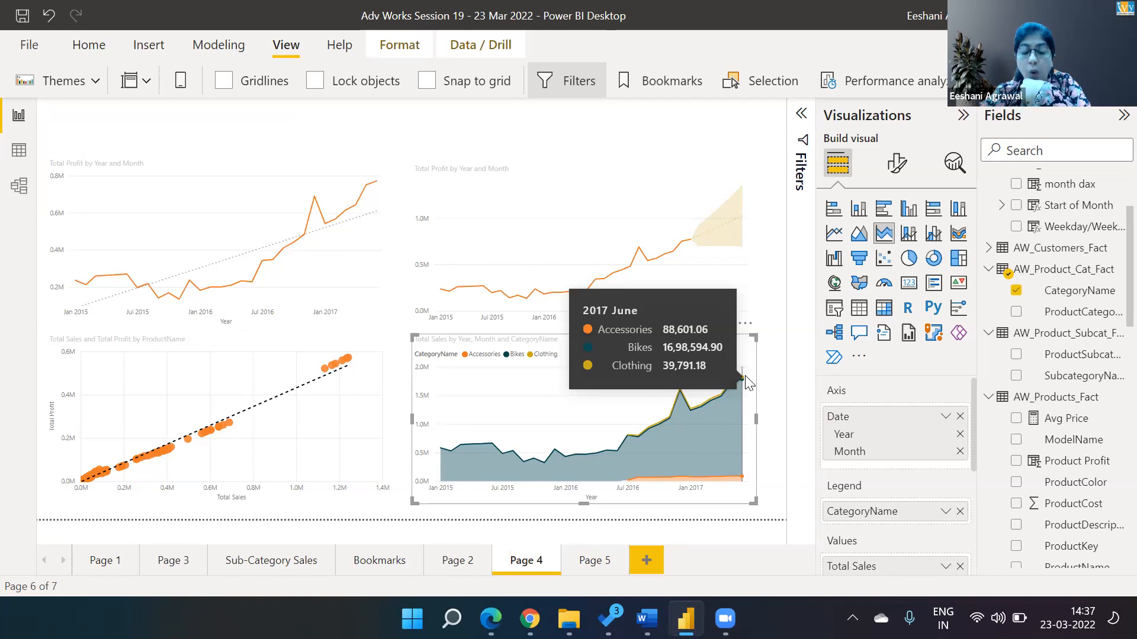
pyautogui.click(859, 233)
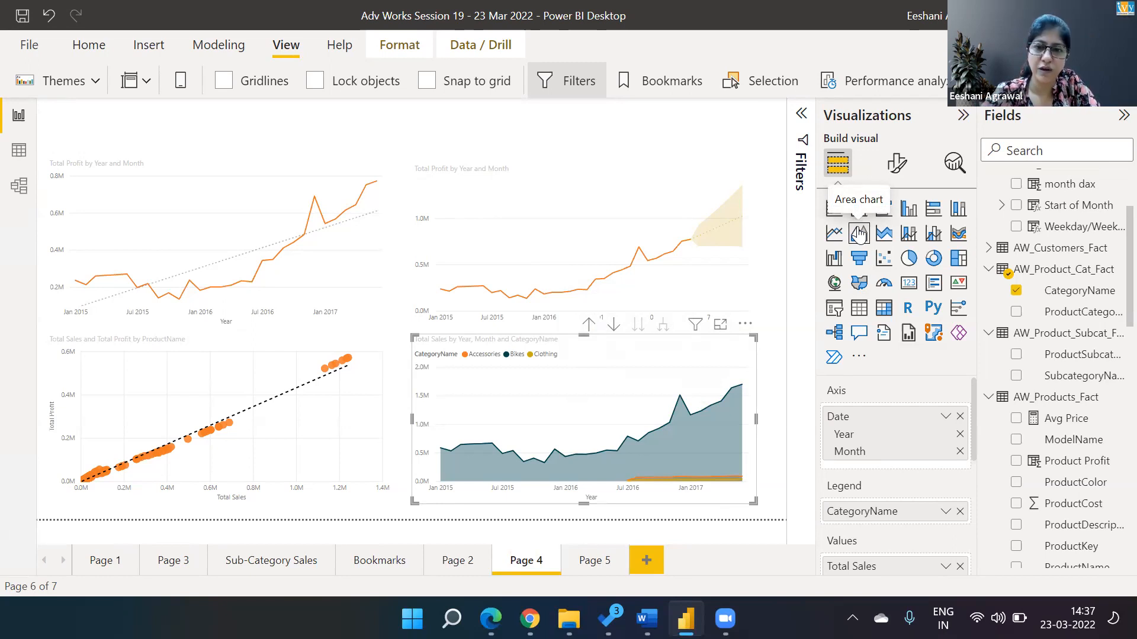
# - Examine the area chart's category values around July 2016 in focus mode, and return to the monthly matrix on Page 5 for comparison
pyautogui.click(721, 323)
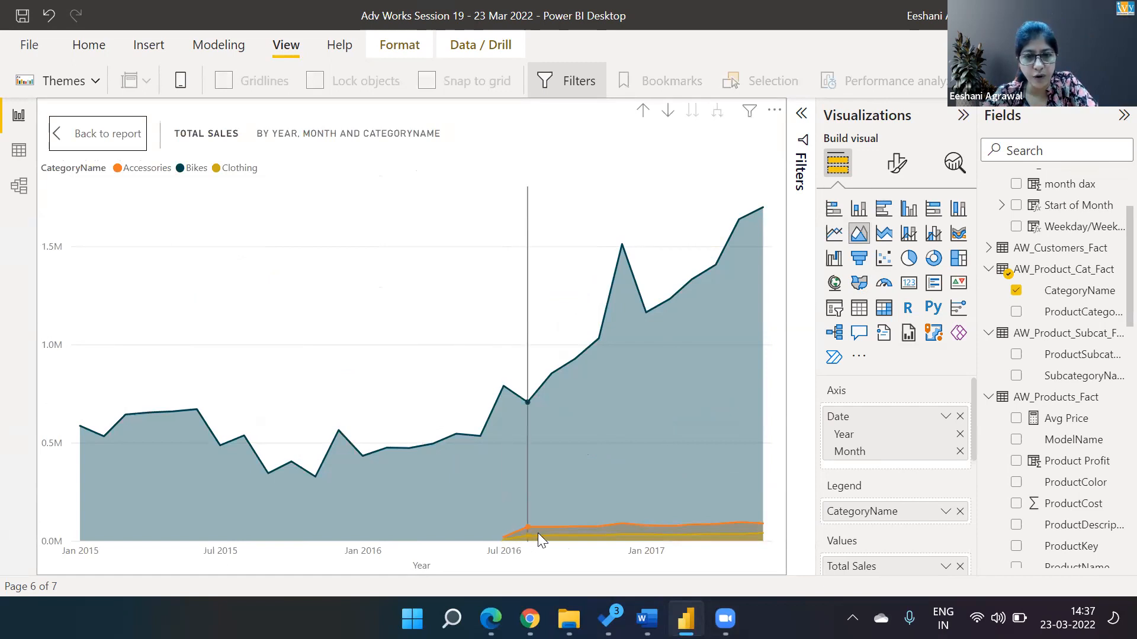
pyautogui.moveTo(553, 531)
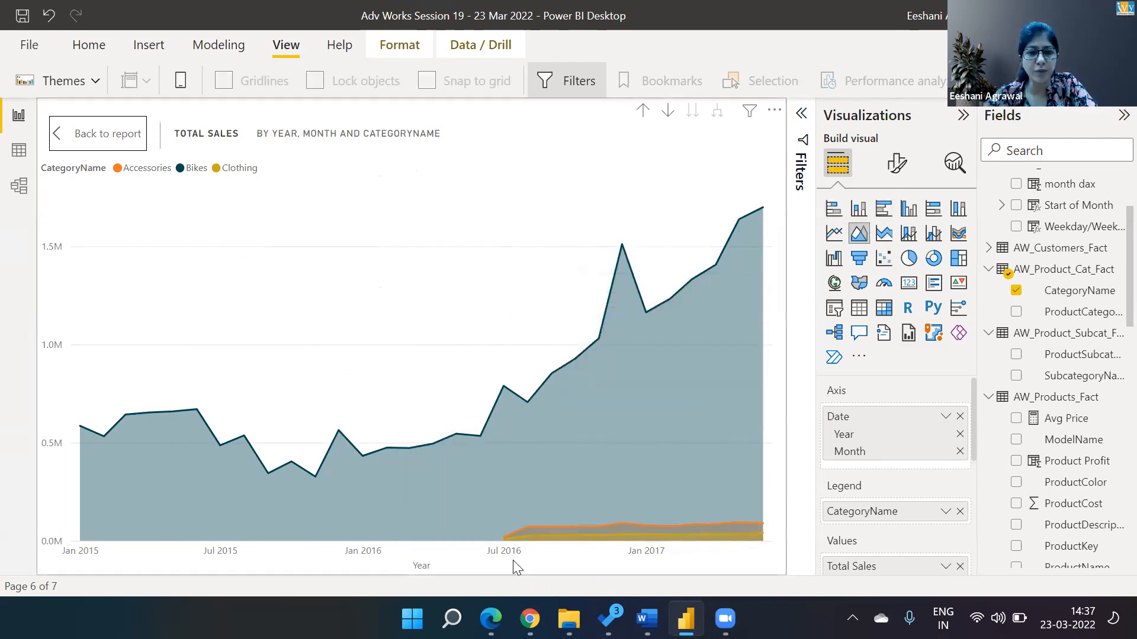
pyautogui.moveTo(500, 537)
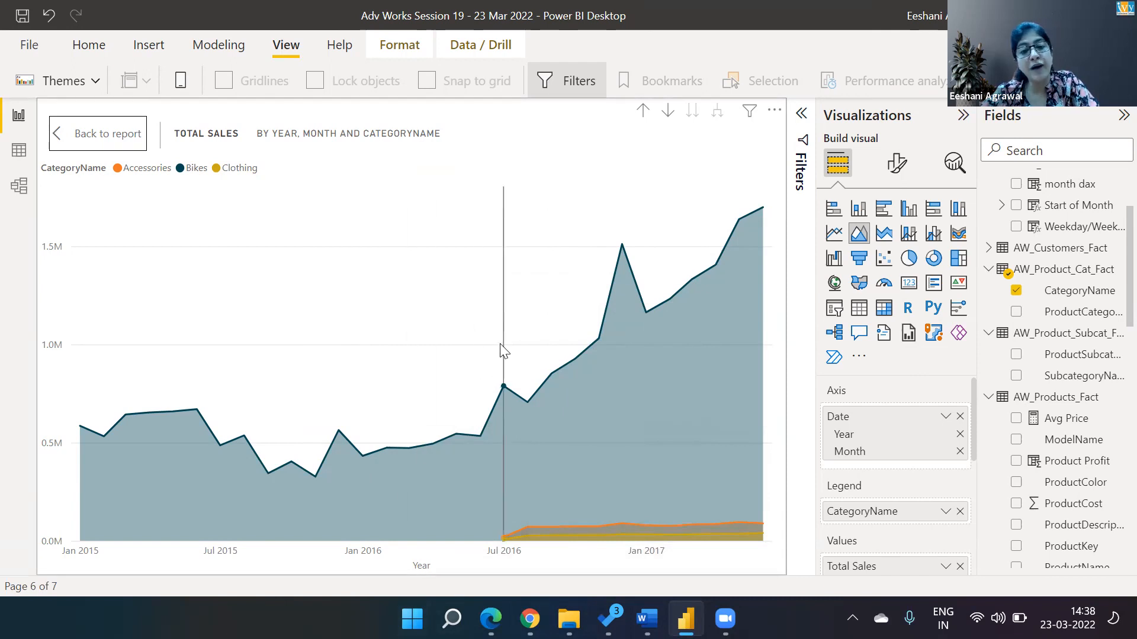
pyautogui.moveTo(502, 350)
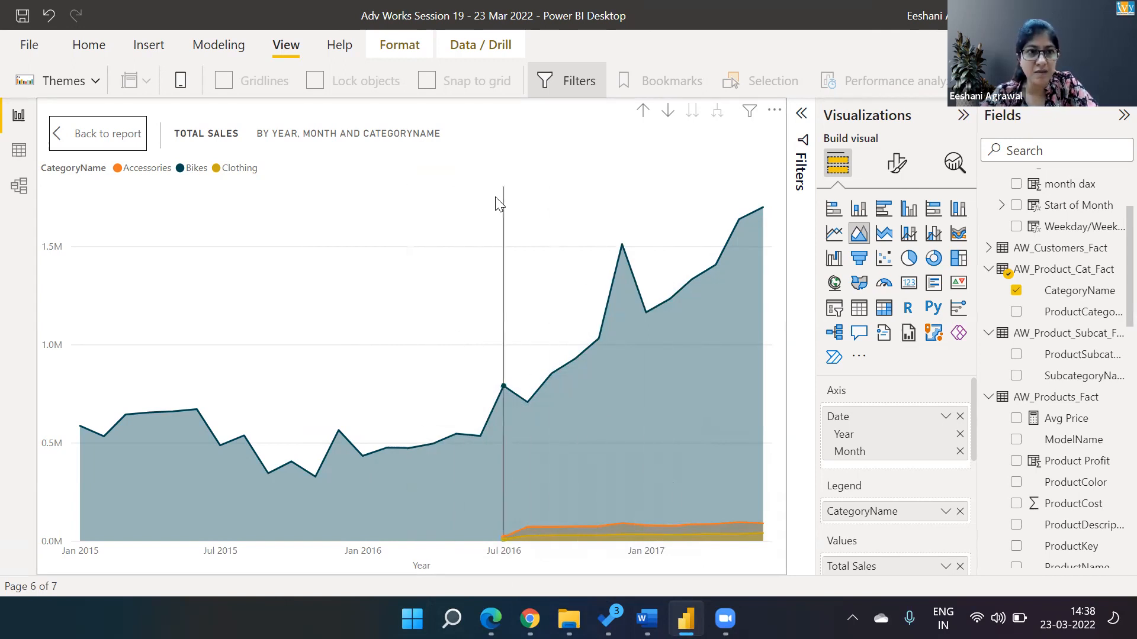
pyautogui.press('Escape')
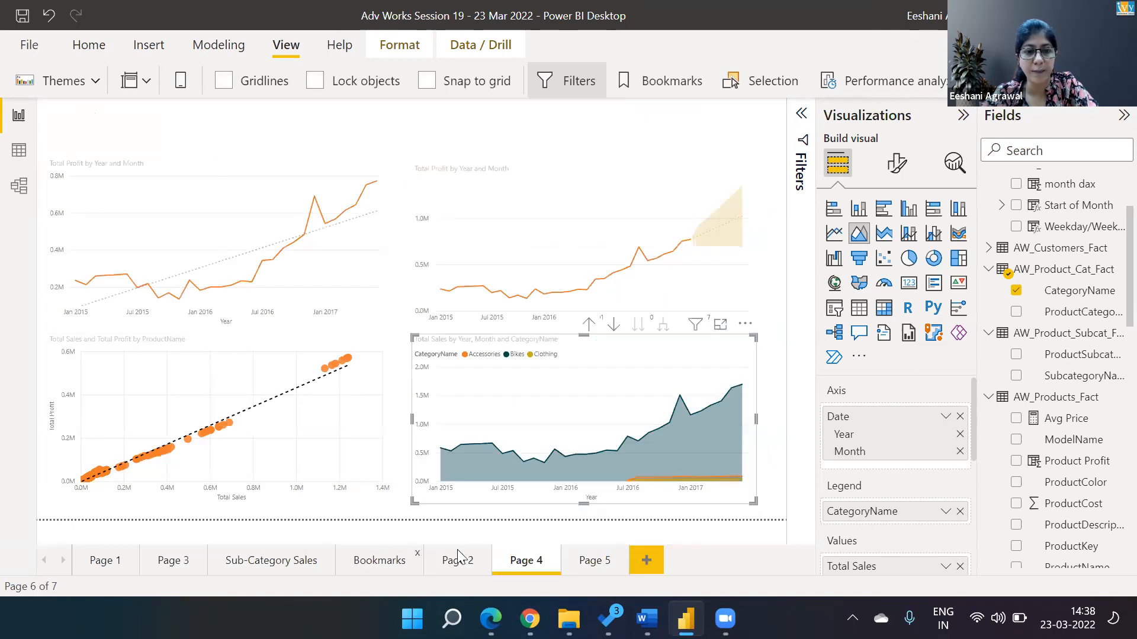
pyautogui.click(595, 560)
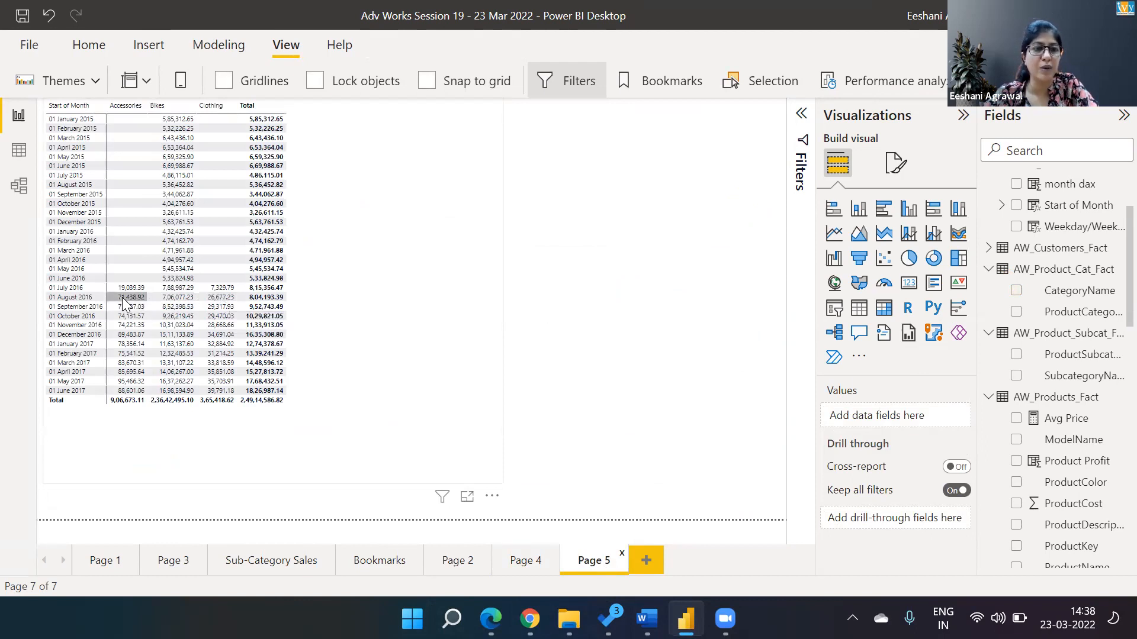
# - Inspect November 2016 on Page 4's category area chart, convert it to a stacked area chart, and inspect September 2016
pyautogui.click(525, 563)
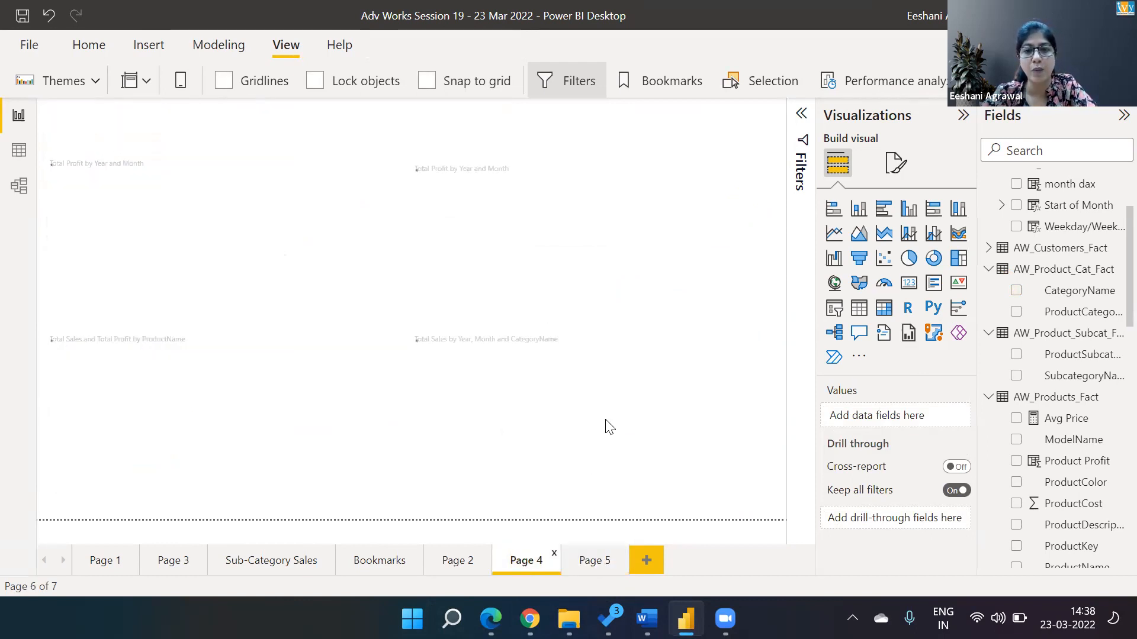
pyautogui.click(718, 326)
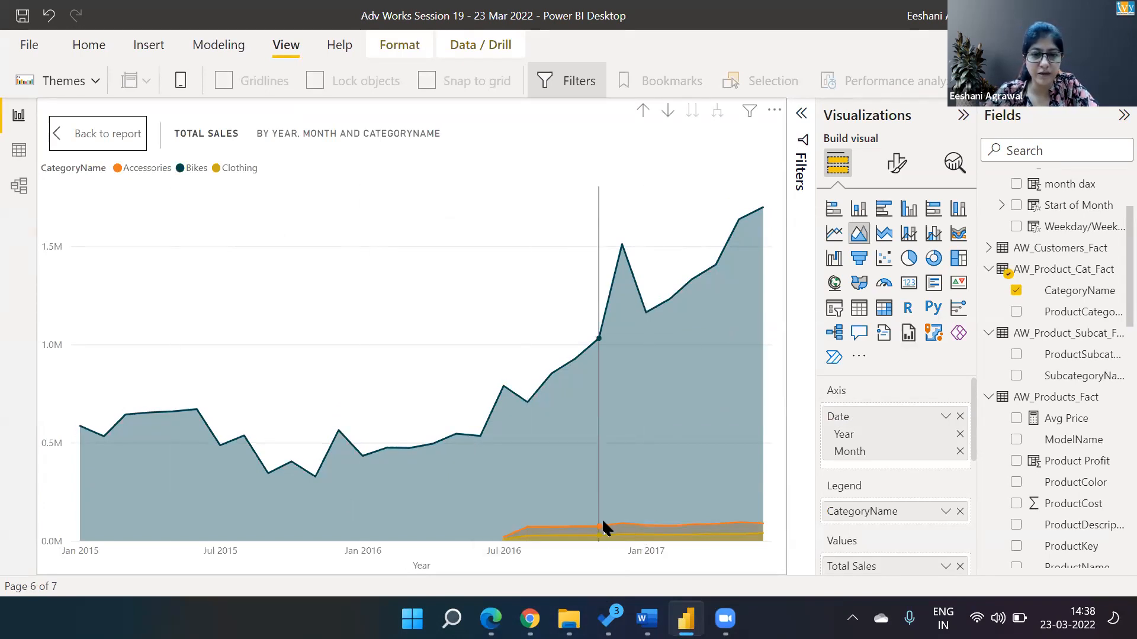
pyautogui.moveTo(603, 525)
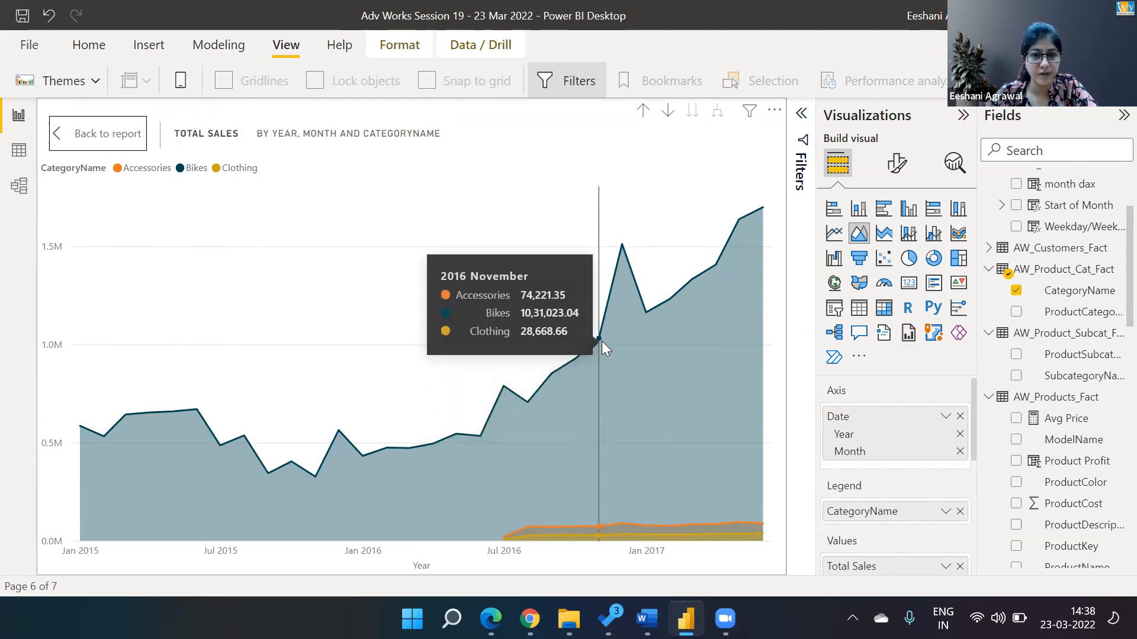
pyautogui.click(889, 229)
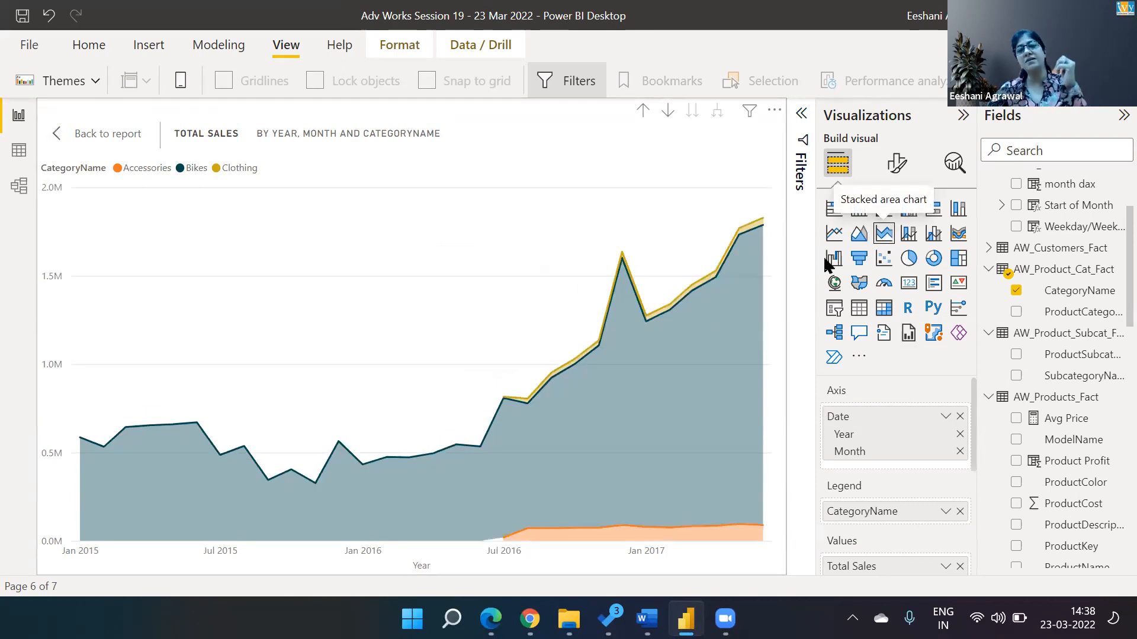
pyautogui.moveTo(550, 373)
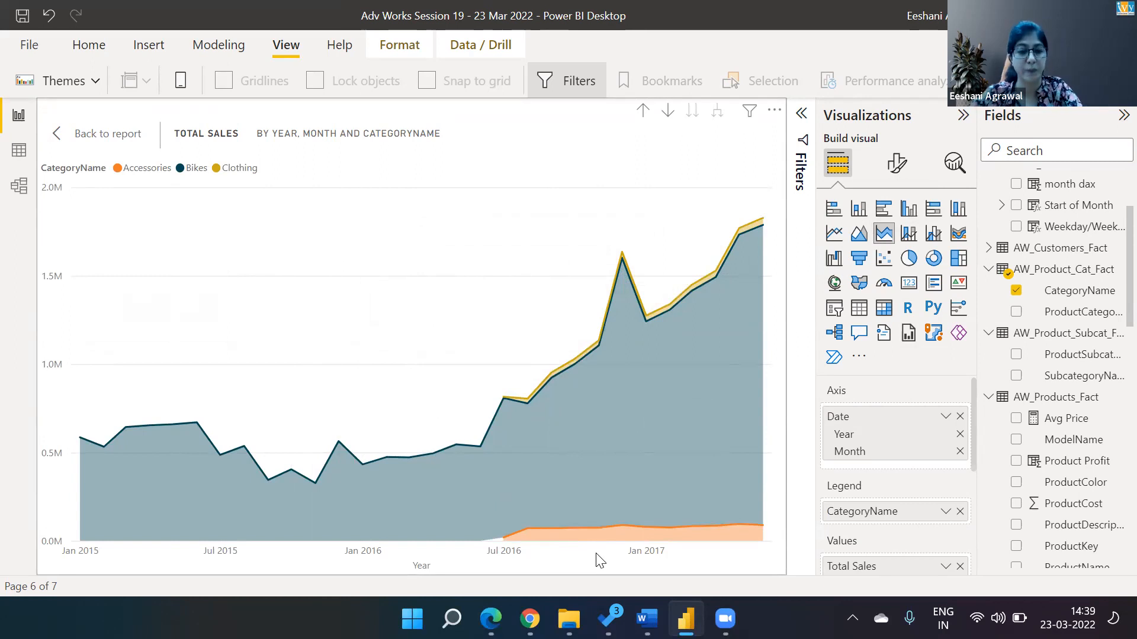
pyautogui.moveTo(562, 529)
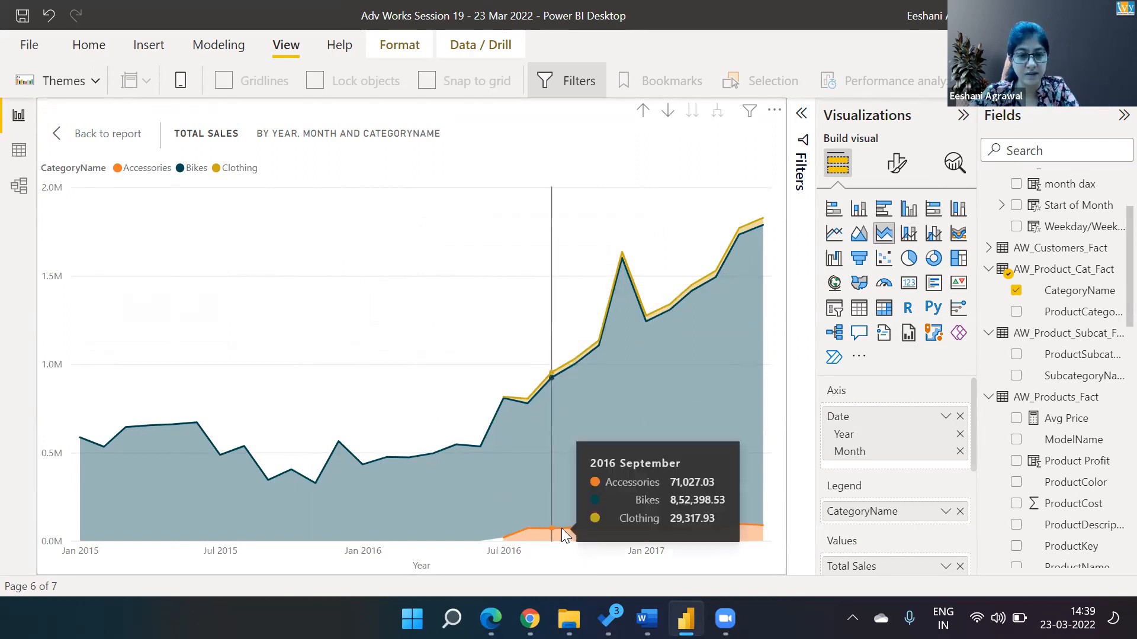
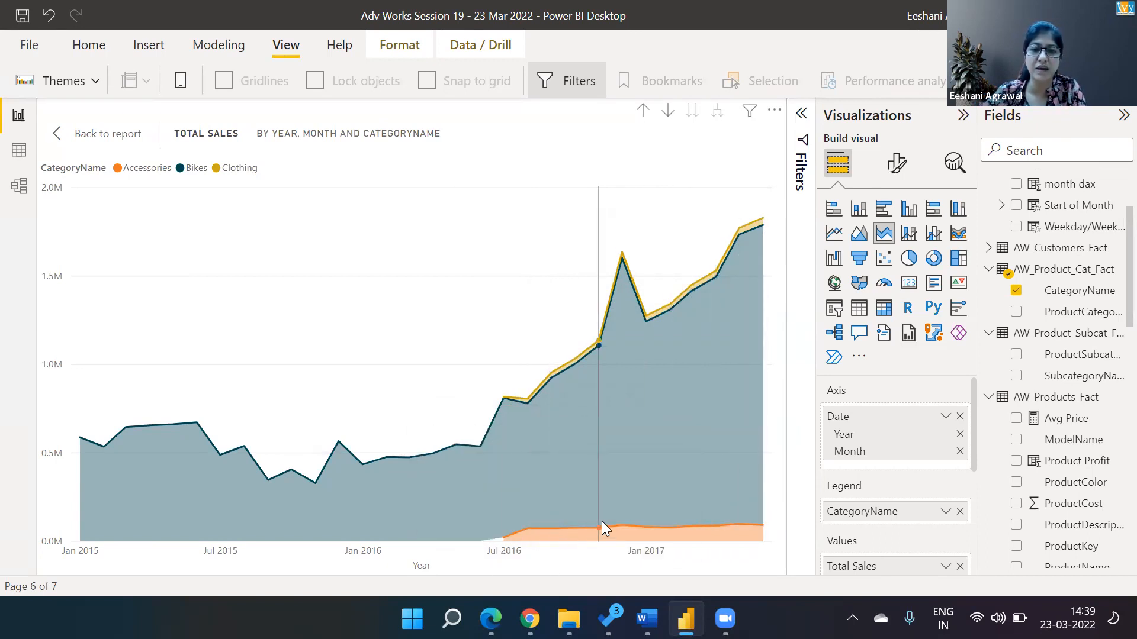
pyautogui.moveTo(693, 513)
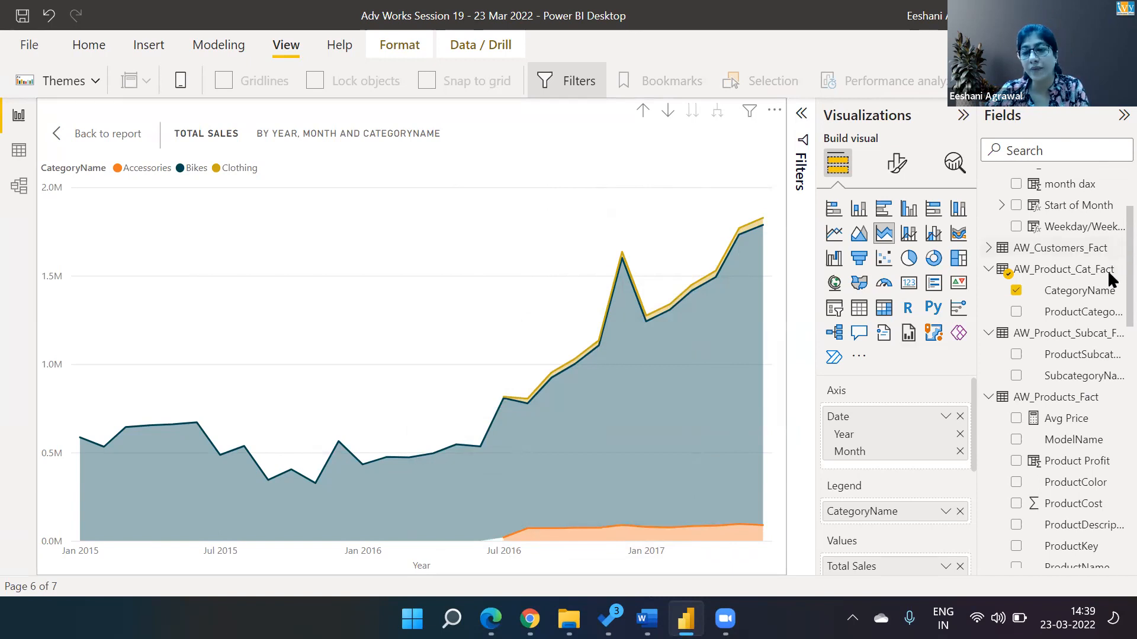
# - Check the Monthly Return Trend in the Adv Work Final Dashboard PDF, and replace Total Sales with Total Qty in the stacked area chart
pyautogui.scroll(-10, 1107, 367)
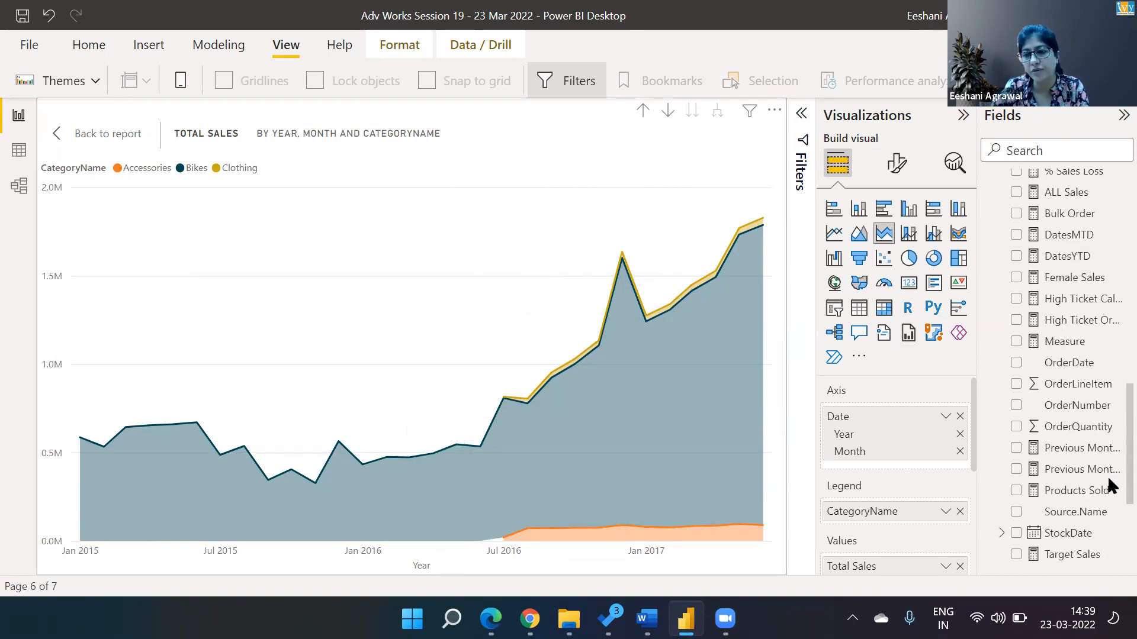
pyautogui.scroll(-4, 1108, 482)
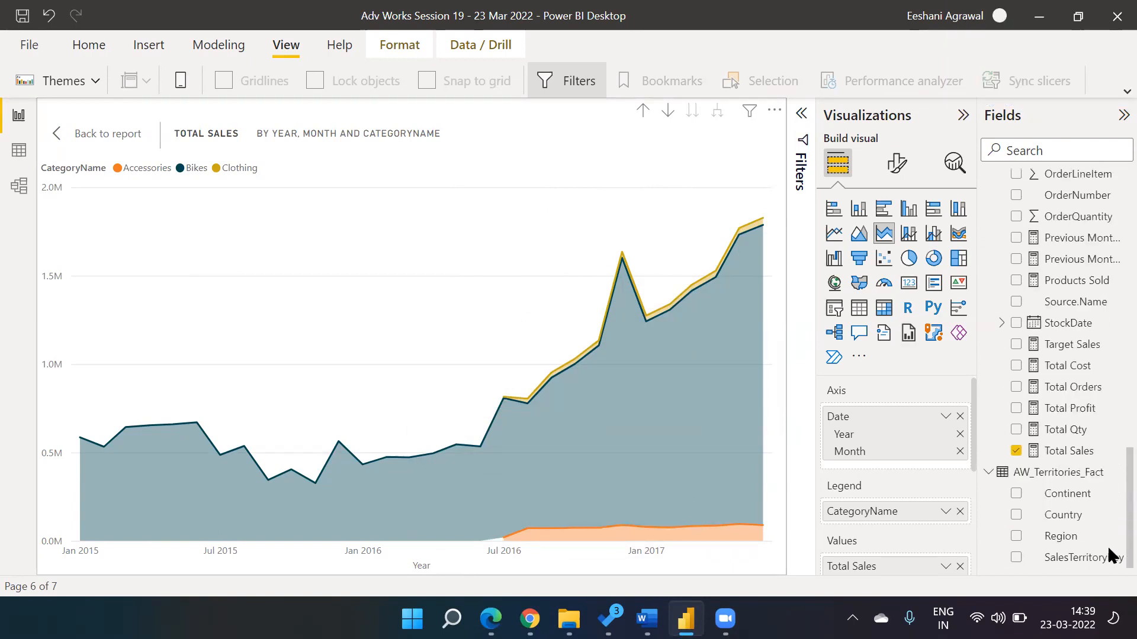
pyautogui.hotkey('alt', 'Tab')
pyautogui.hotkey('alt', 'Tab')
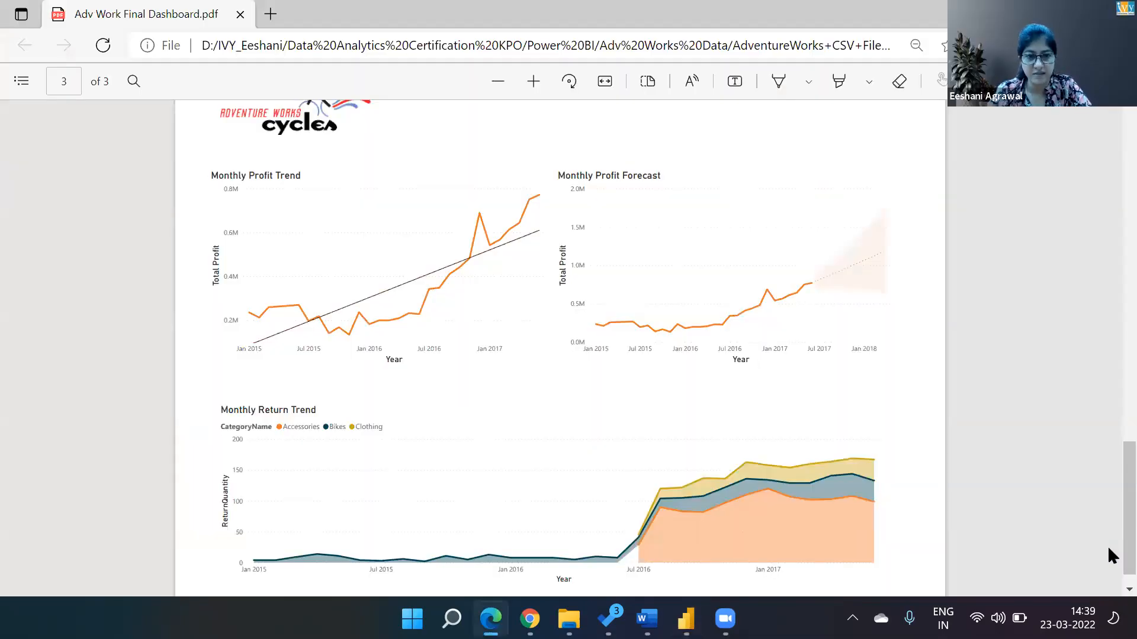
pyautogui.hotkey('alt', 'Tab')
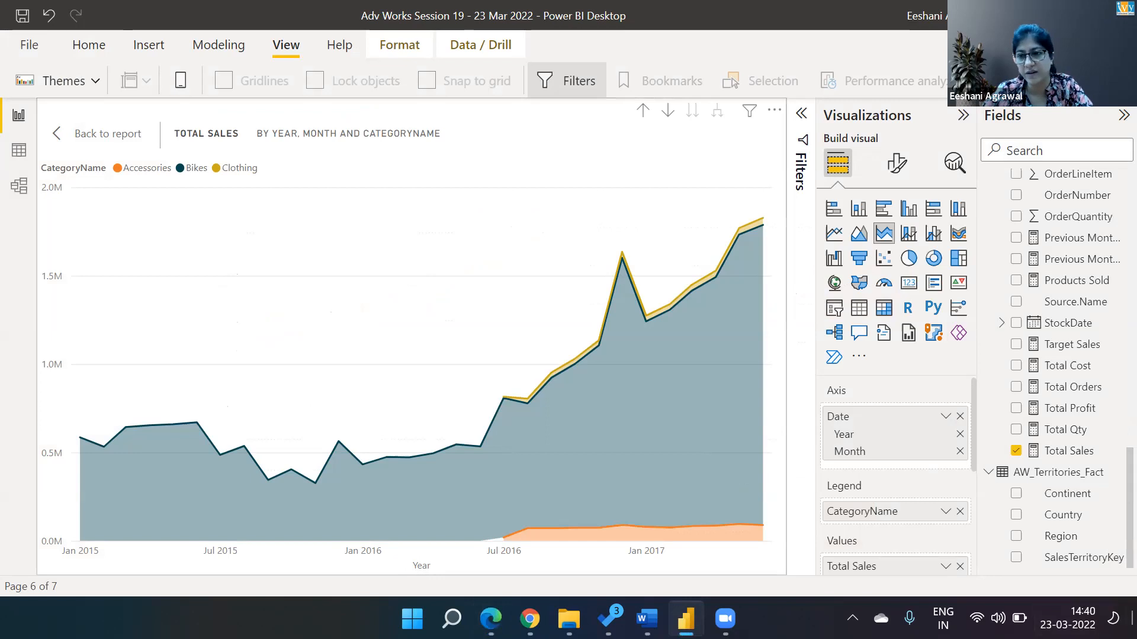
pyautogui.click(1016, 450)
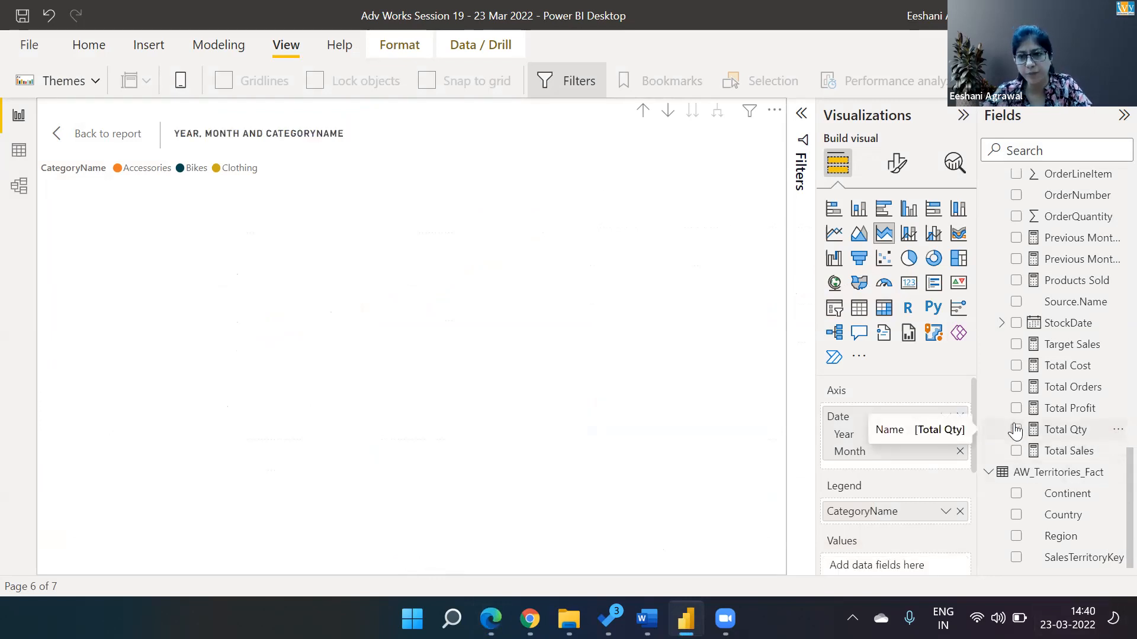
pyautogui.click(1016, 430)
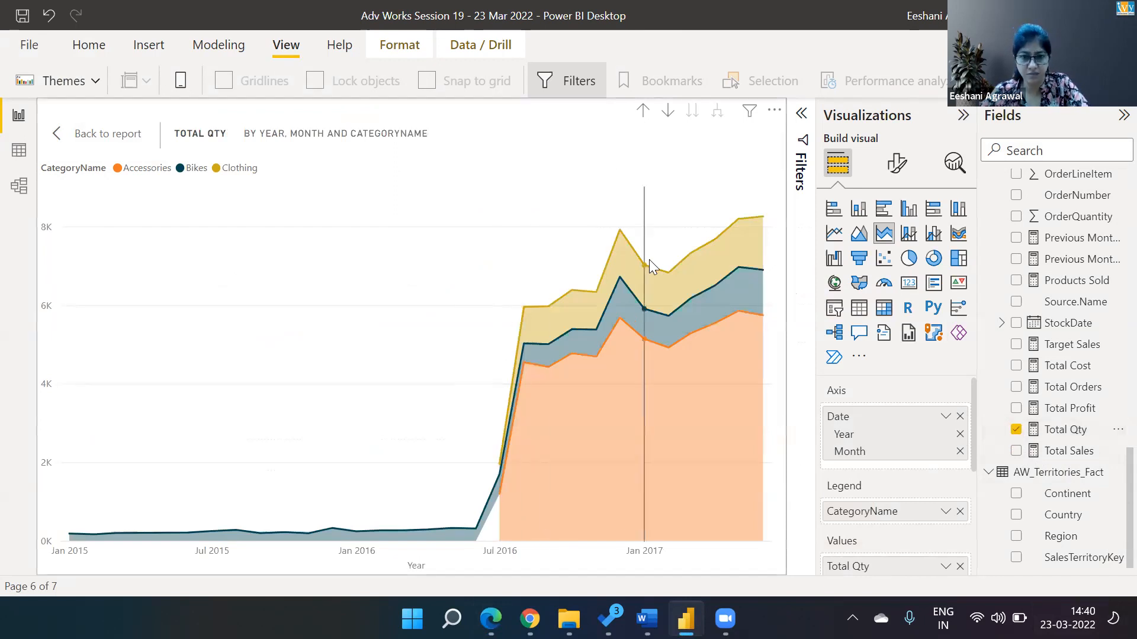
# - Try adding Total Sales alongside Total Qty in the stacked area chart, remove it again, and inspect the monthly quantities
pyautogui.click(1019, 454)
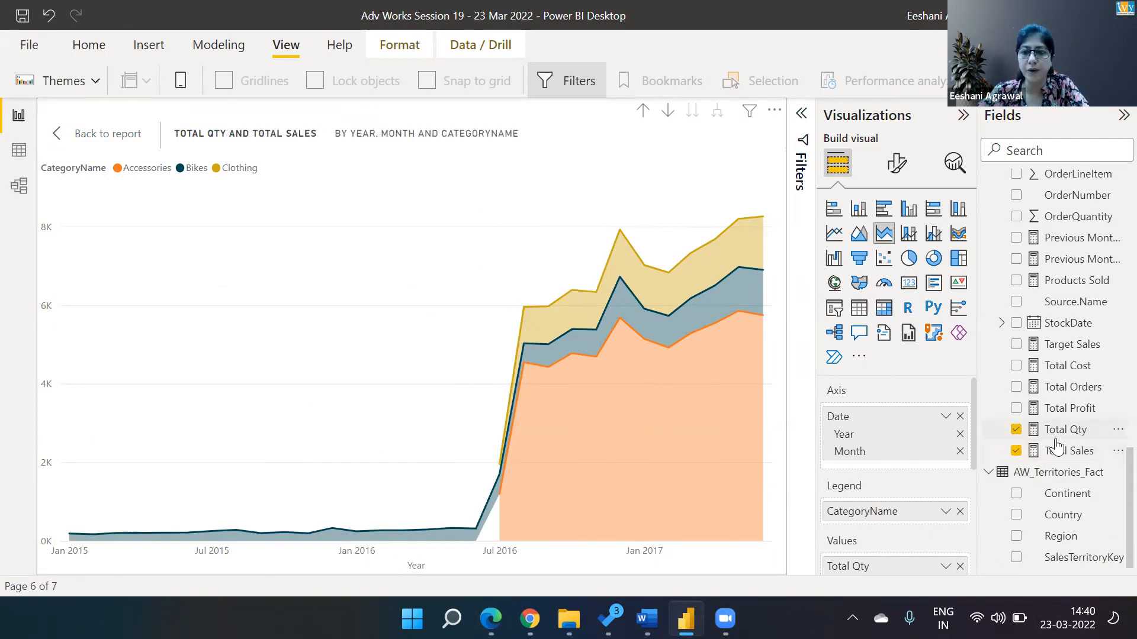
pyautogui.click(1015, 451)
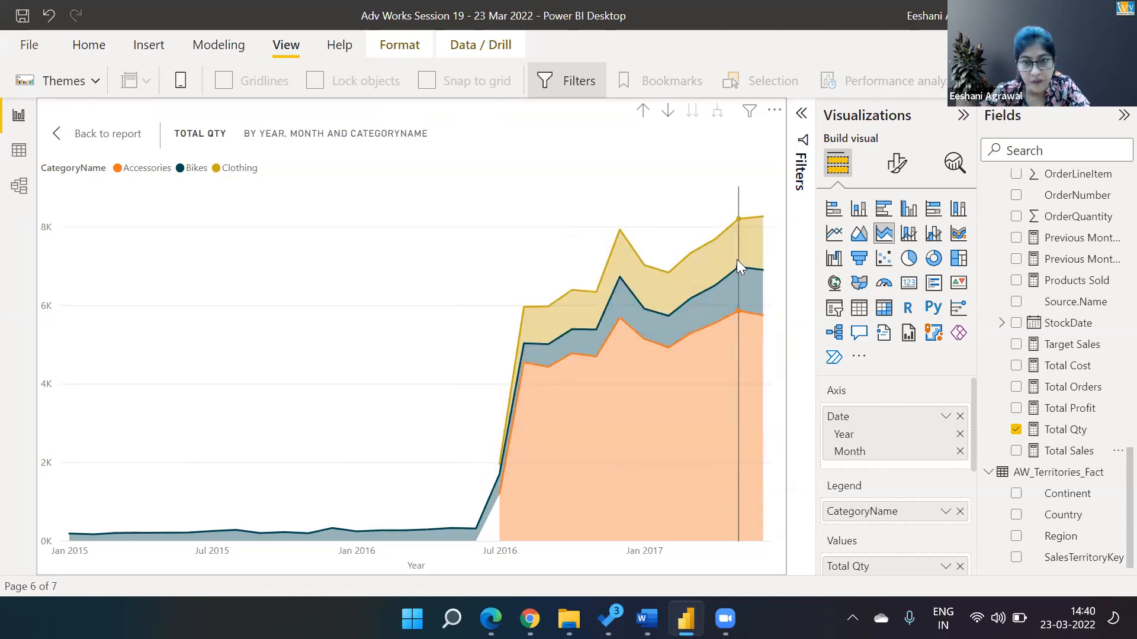
pyautogui.moveTo(744, 311)
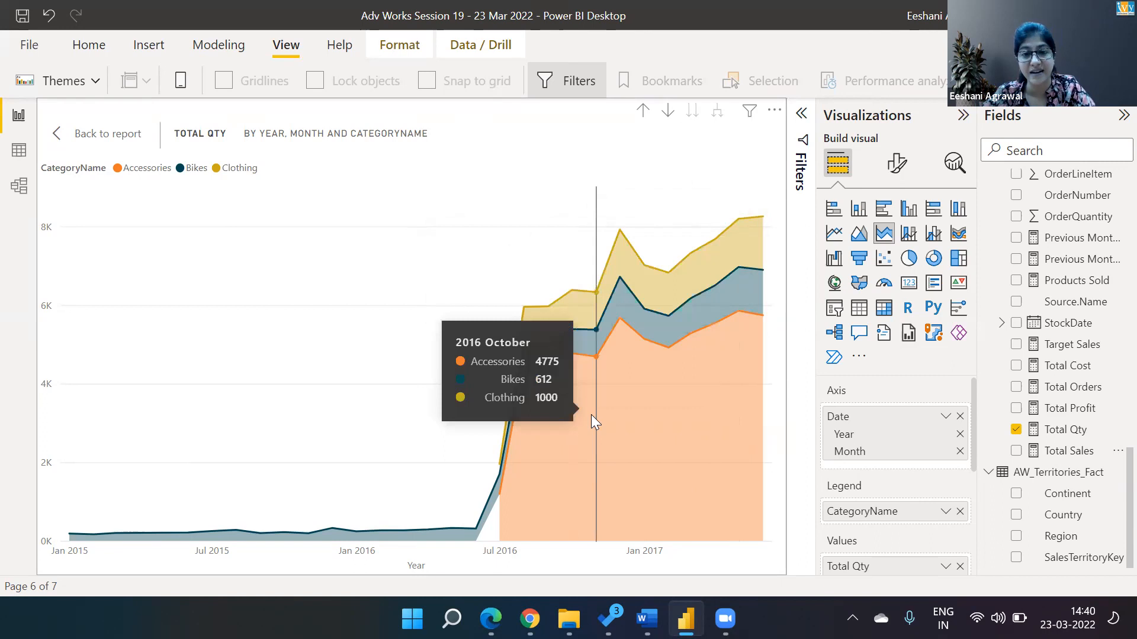
# - Compare the October 2016 quantities in a regular area chart, restore the stacked area chart, and return to the report
pyautogui.click(859, 235)
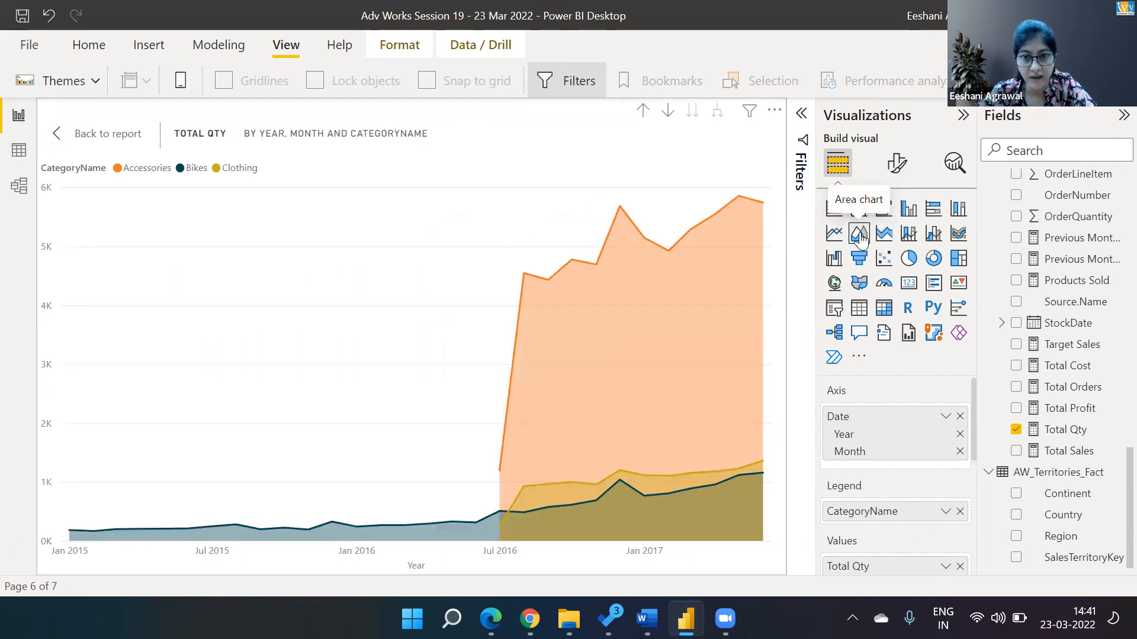
pyautogui.moveTo(618, 476)
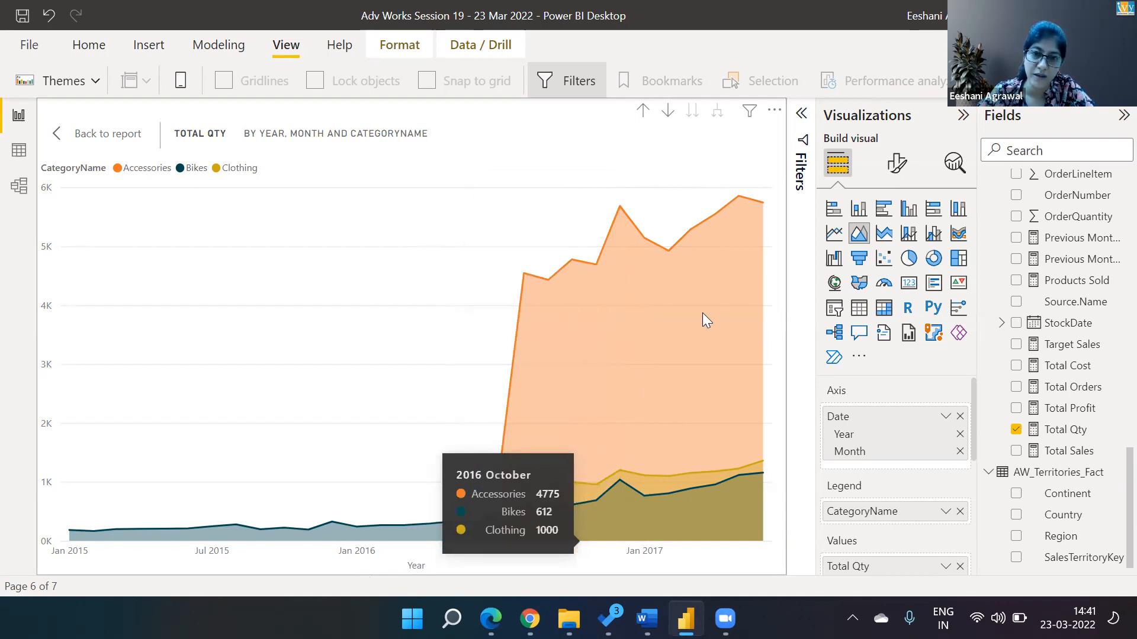
pyautogui.click(885, 236)
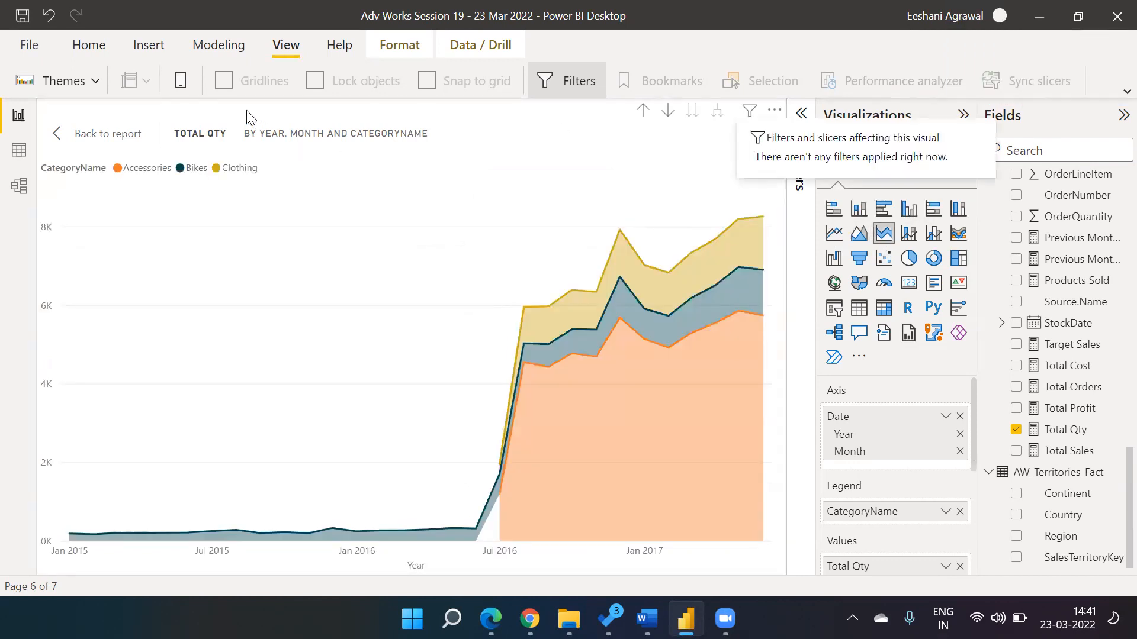
pyautogui.click(136, 144)
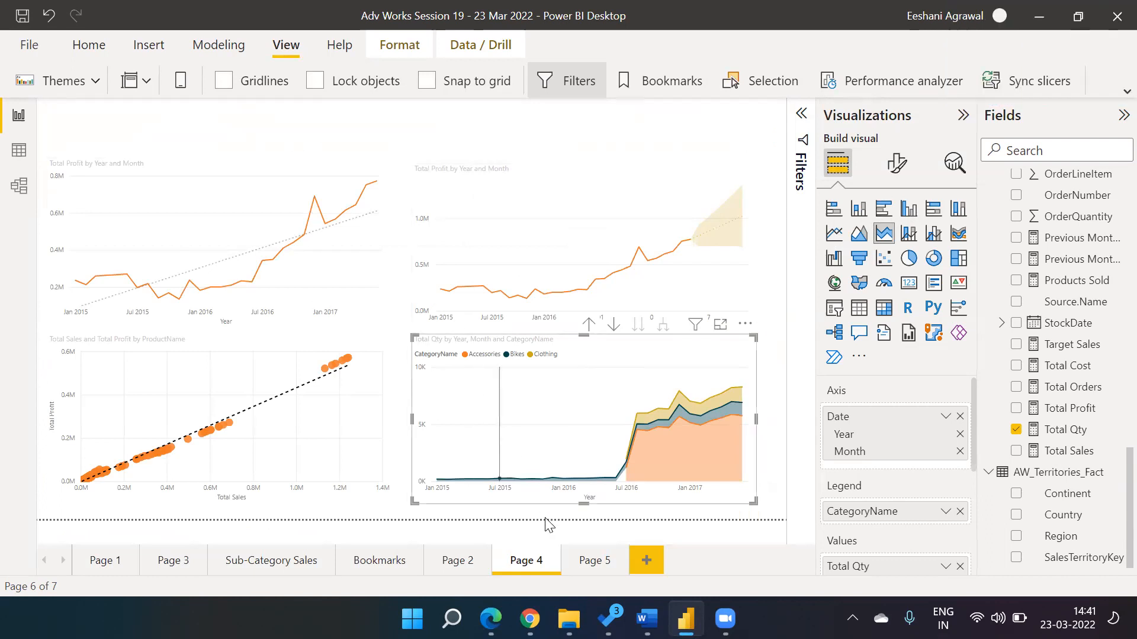
# - Delete the monthly sales matrix from Page 5
pyautogui.click(579, 566)
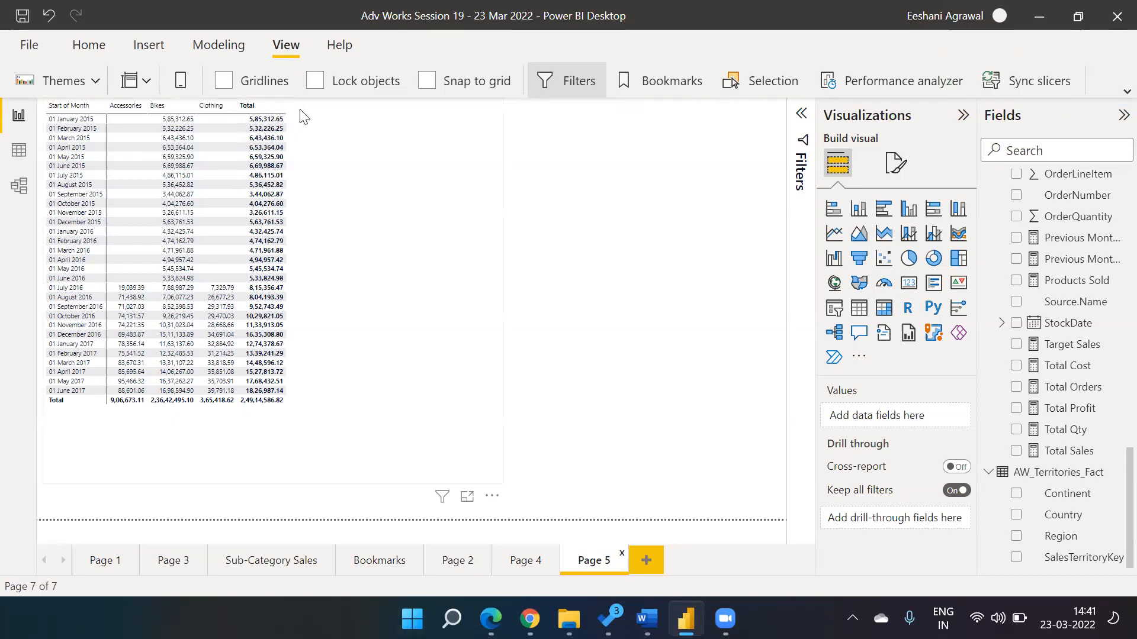
pyautogui.click(335, 145)
pyautogui.press('Delete')
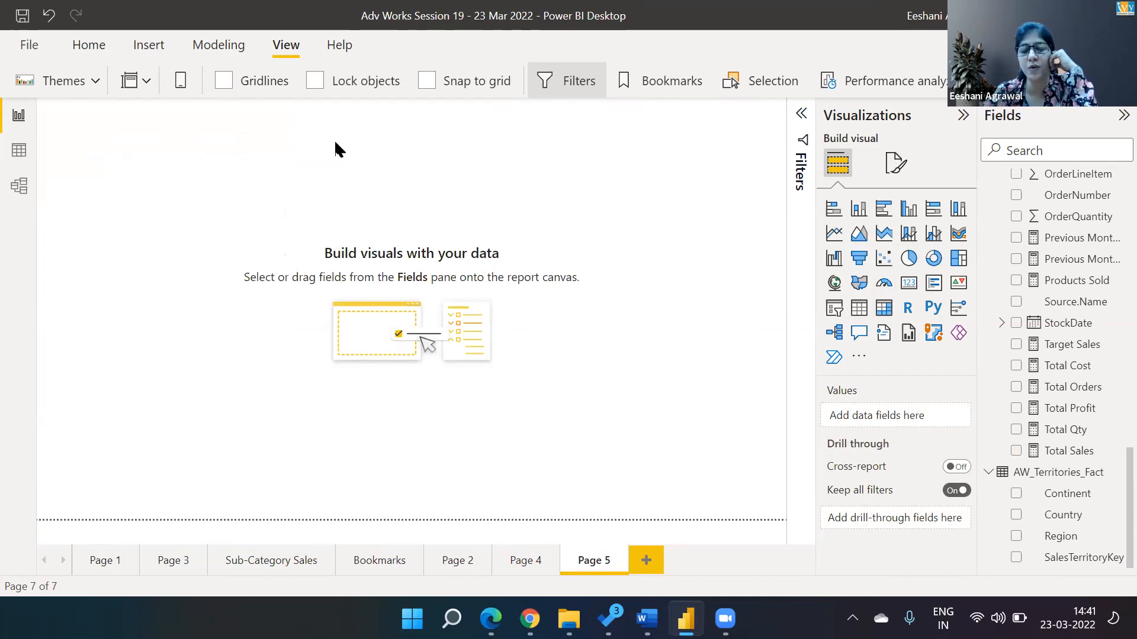
# - Rename the report page Page 4 as Analytics
pyautogui.click(527, 563)
pyautogui.doubleClick(527, 562)
pyautogui.write('Analytics')
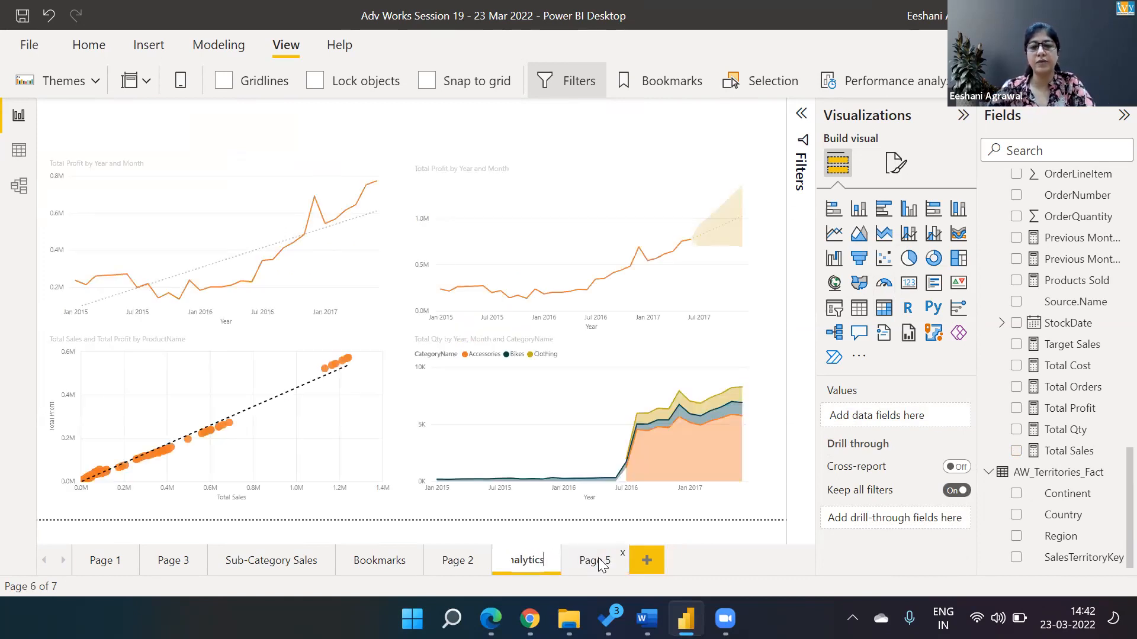
# - Add an enlarged gauge to Page 5 with Total Sales as its value and Previous Month Sales as its target value
pyautogui.click(600, 564)
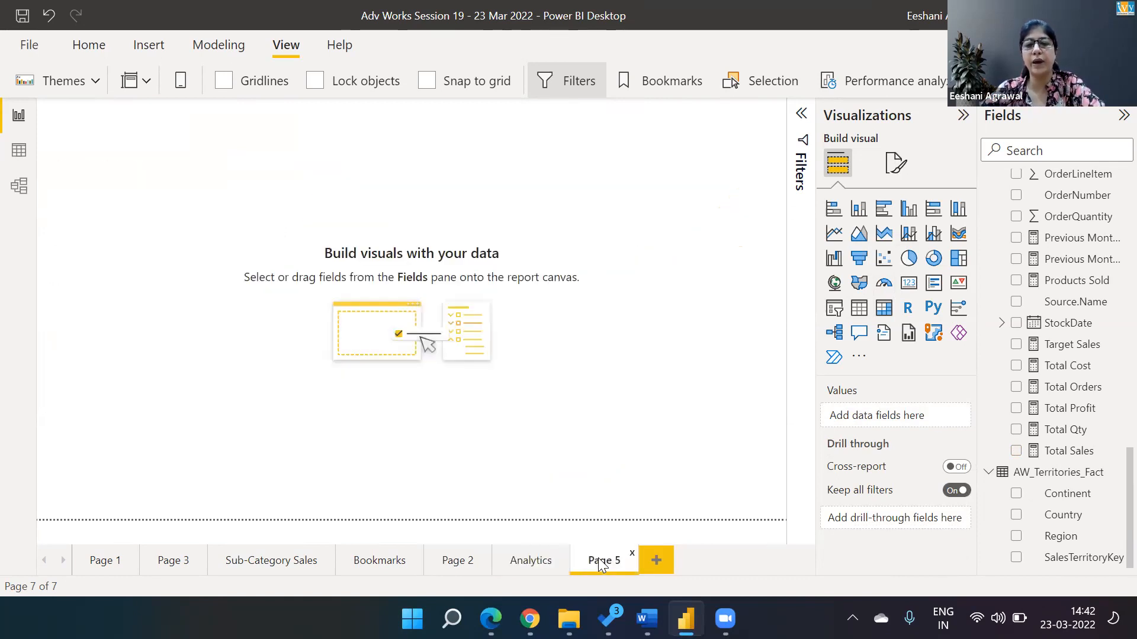
pyautogui.click(884, 283)
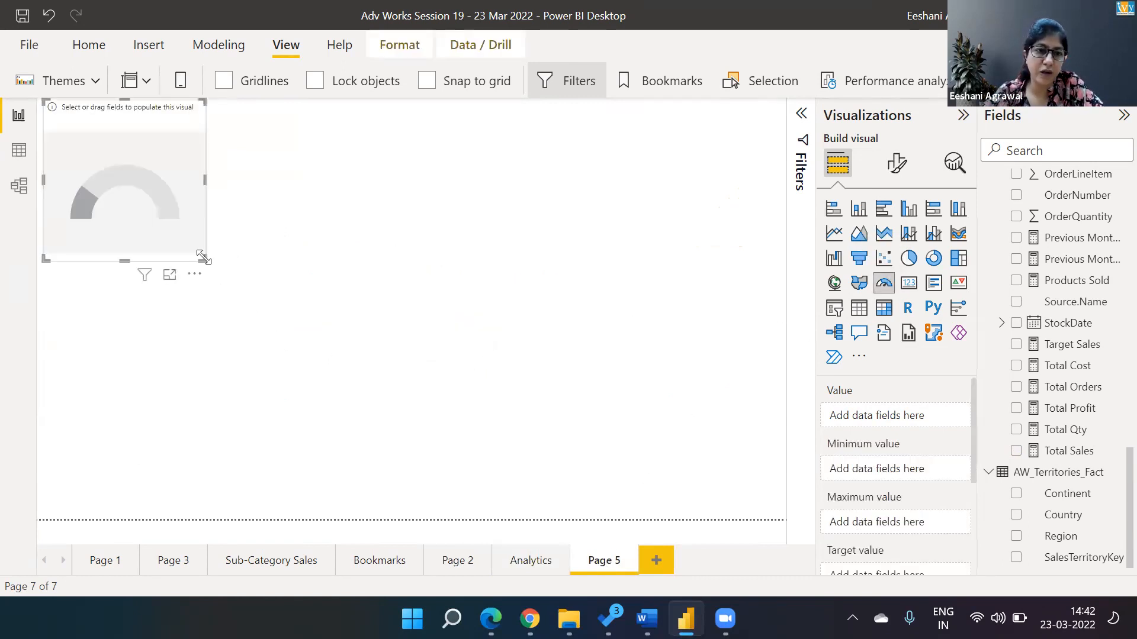
pyautogui.moveTo(203, 257); pyautogui.dragTo(327, 298)
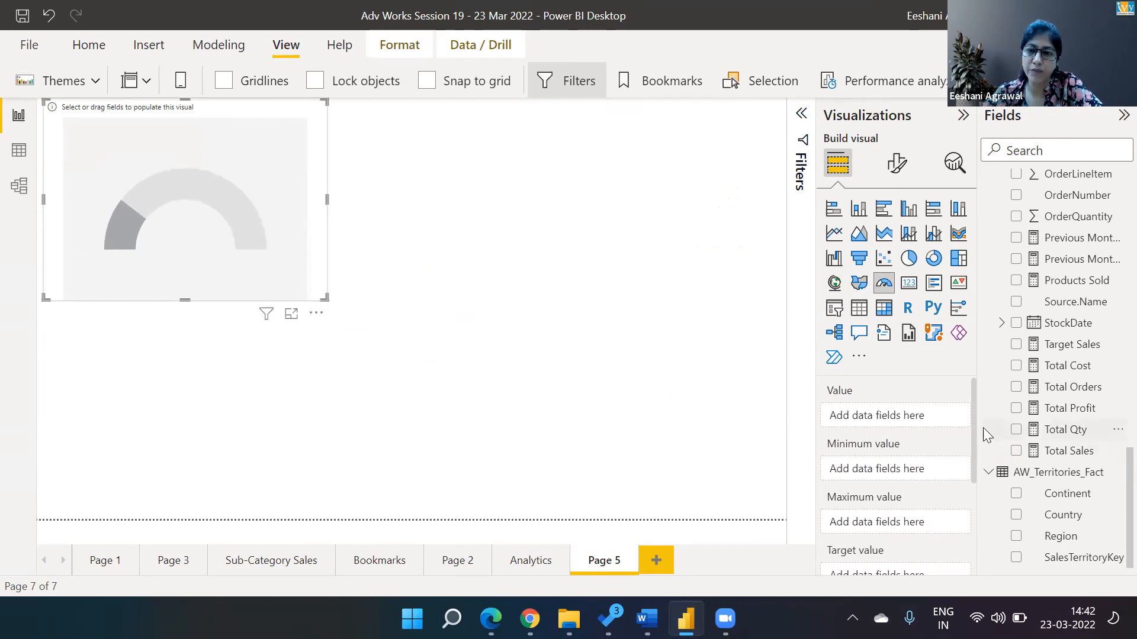
pyautogui.moveTo(973, 427)
pyautogui.mouseDown()
pyautogui.moveTo(982, 486)
pyautogui.moveTo(978, 421)
pyautogui.mouseUp()
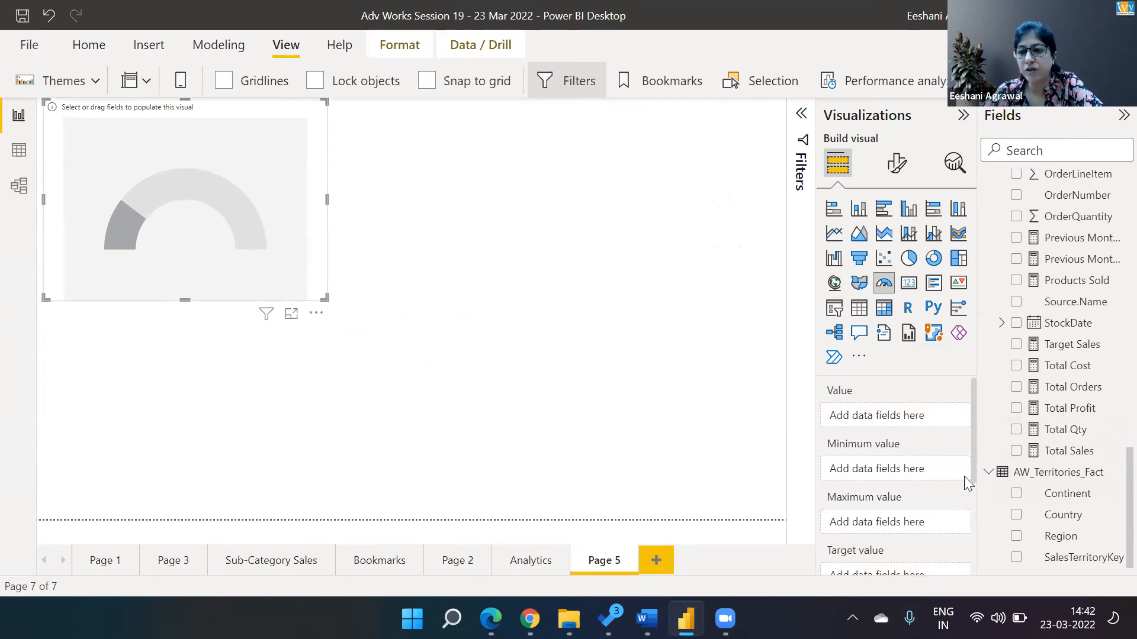
pyautogui.click(1016, 452)
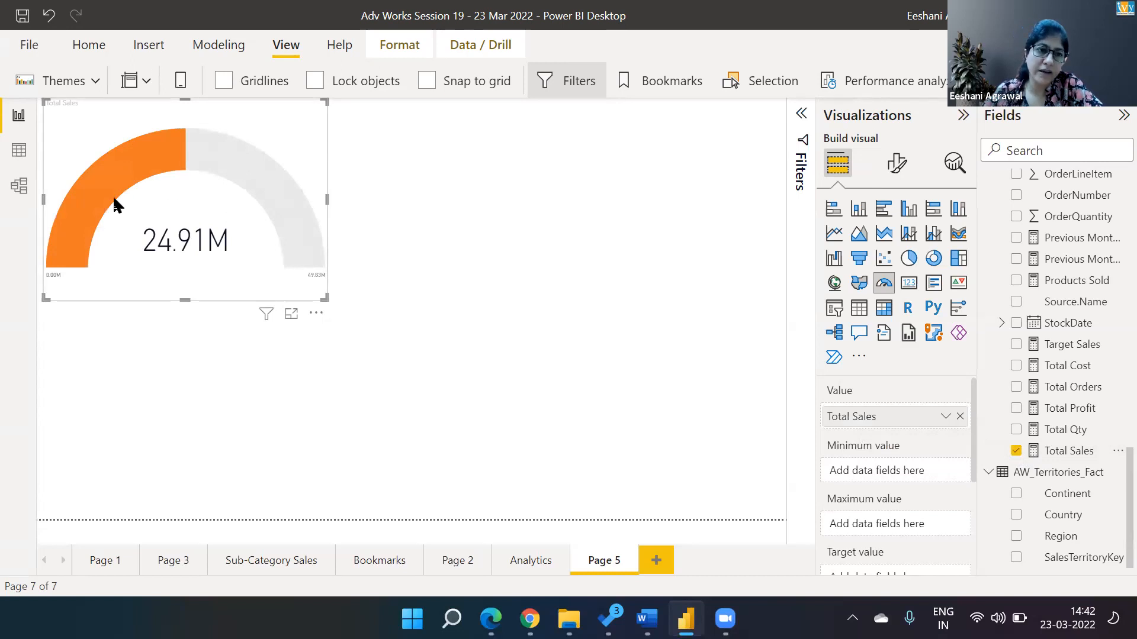
pyautogui.moveTo(187, 262)
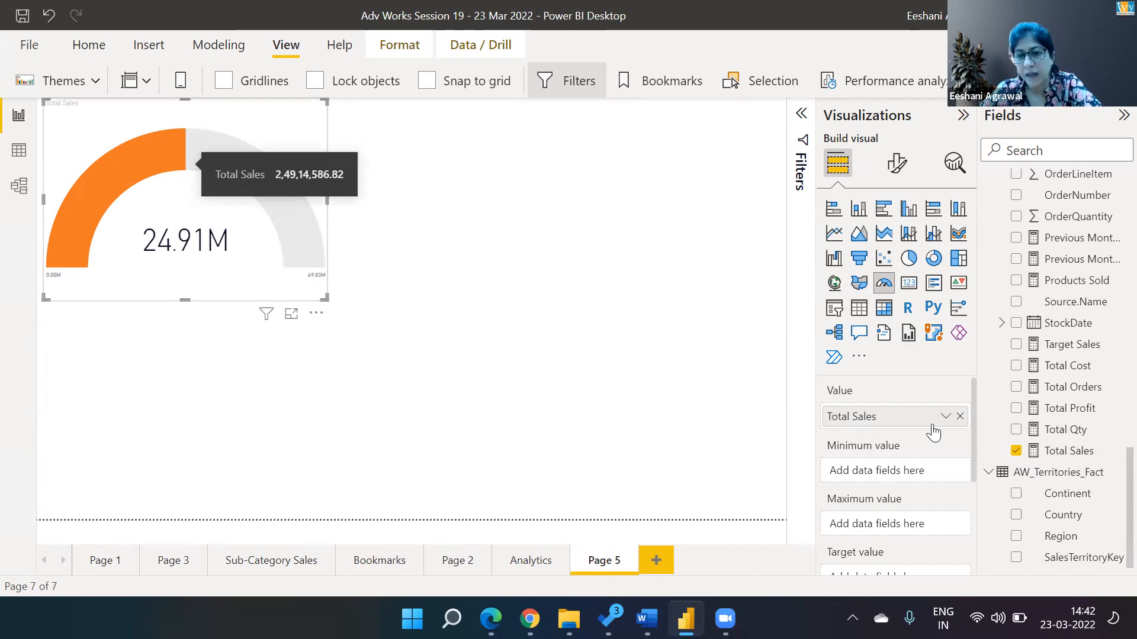
pyautogui.moveTo(975, 466); pyautogui.dragTo(974, 517)
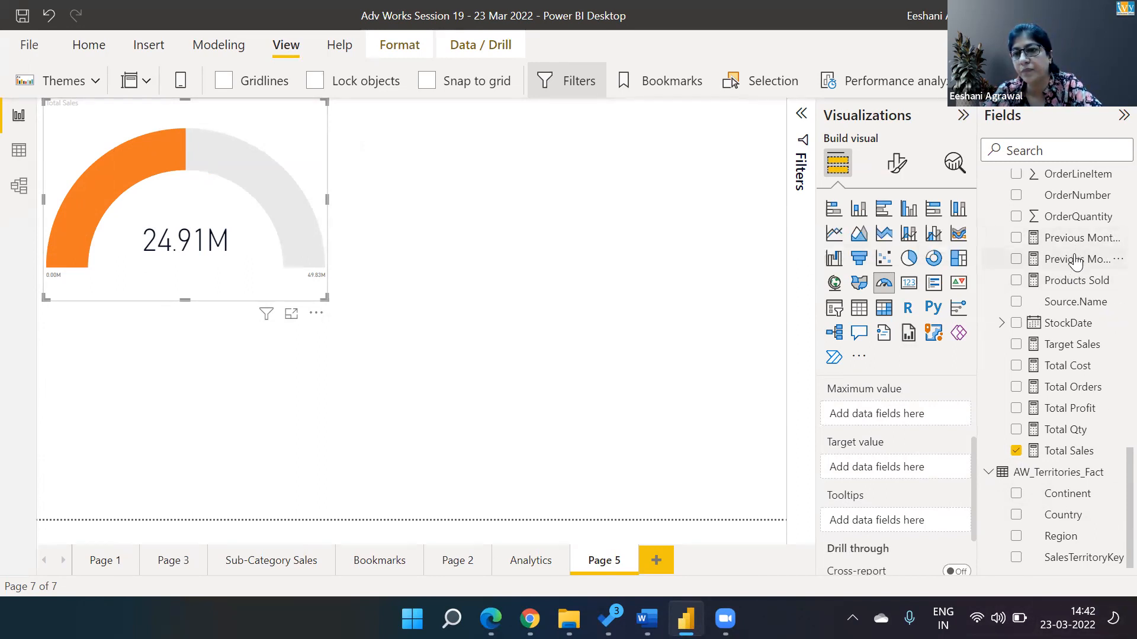
pyautogui.moveTo(1076, 263); pyautogui.dragTo(921, 469)
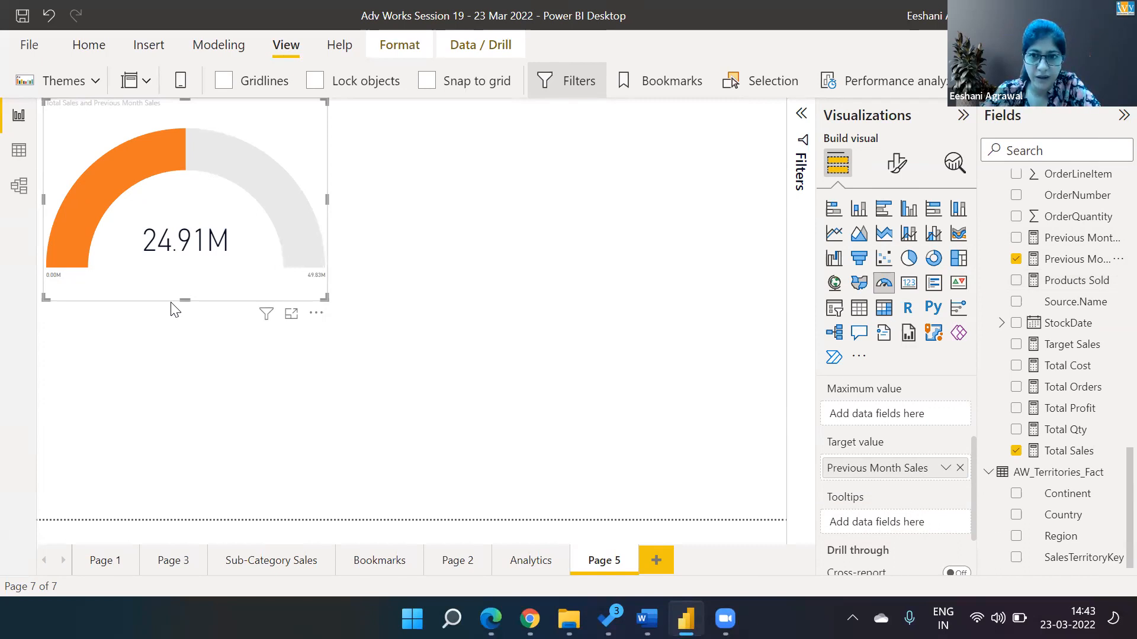
# - Add Start of Month as a filter on the sales gauge, with the Top N filter type showing the top 1 item
pyautogui.click(800, 116)
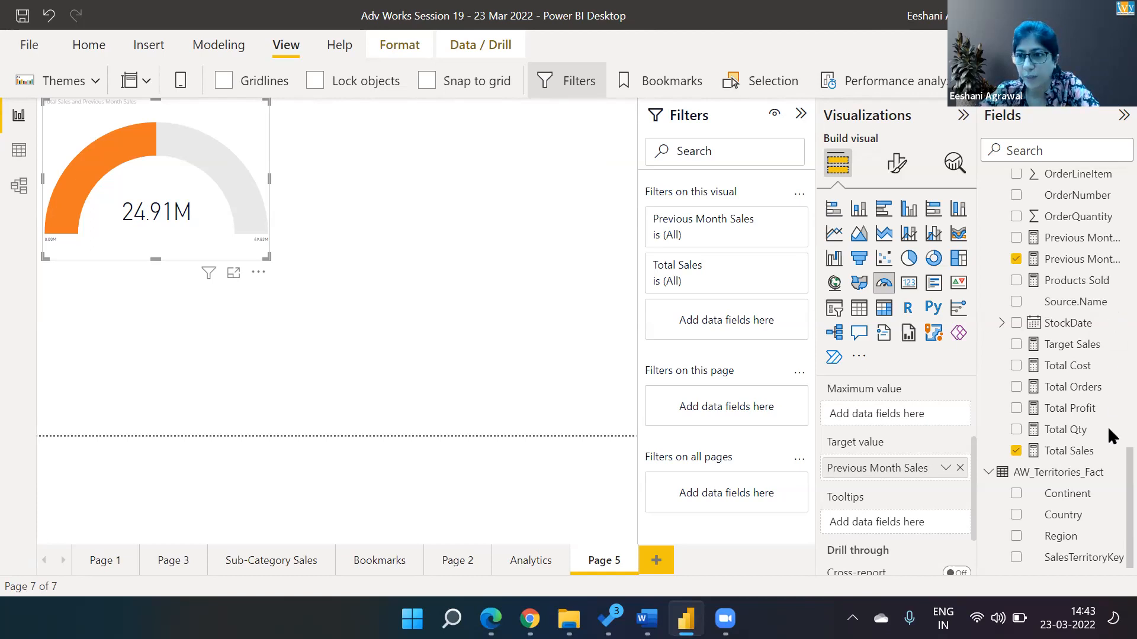
pyautogui.scroll(15, 1109, 462)
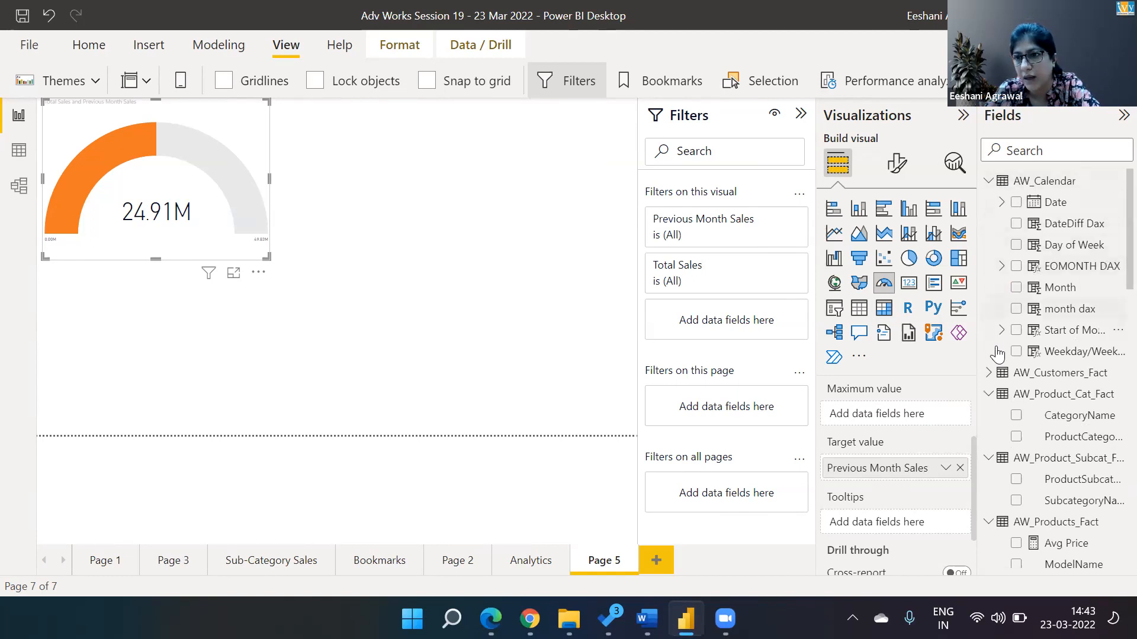
pyautogui.moveTo(1055, 331); pyautogui.dragTo(728, 325)
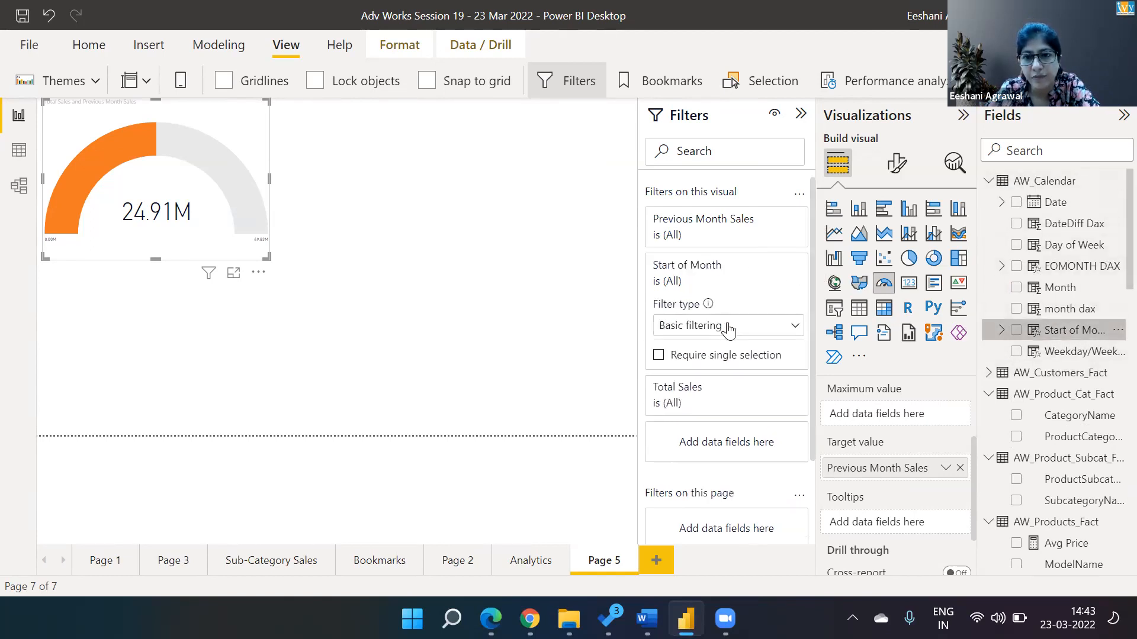
pyautogui.click(796, 328)
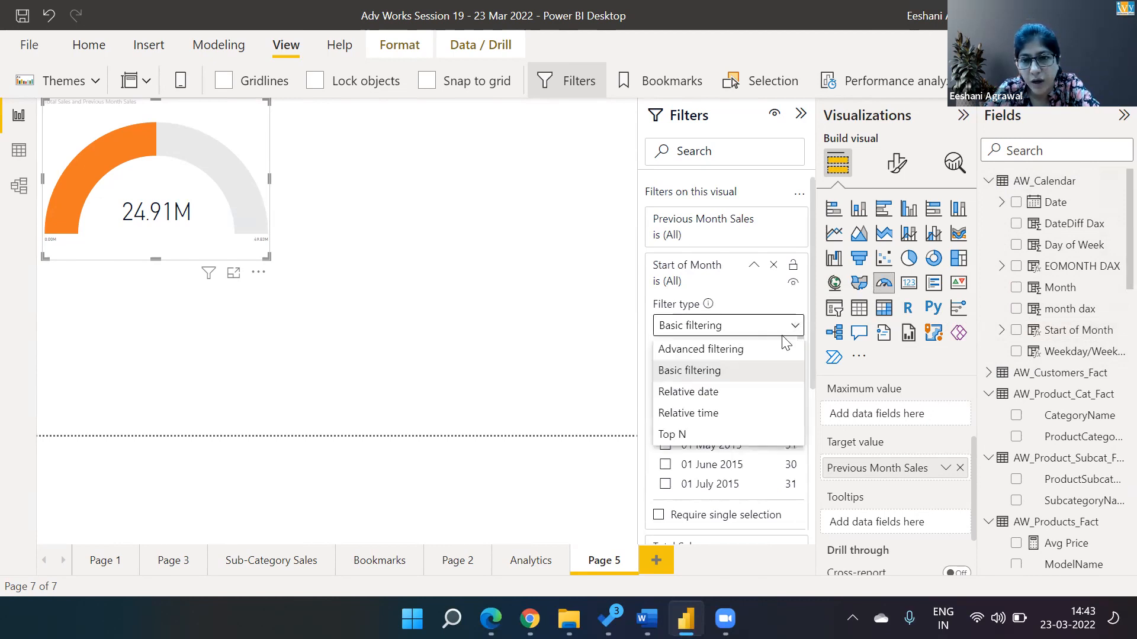
pyautogui.click(694, 434)
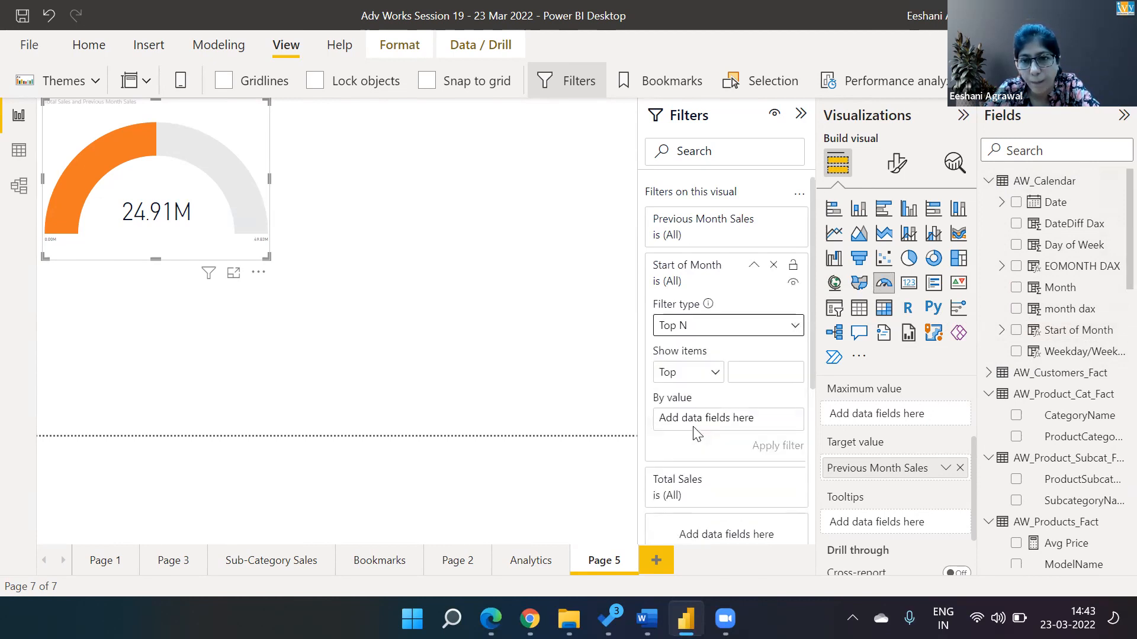
pyautogui.click(757, 372)
pyautogui.write('1')
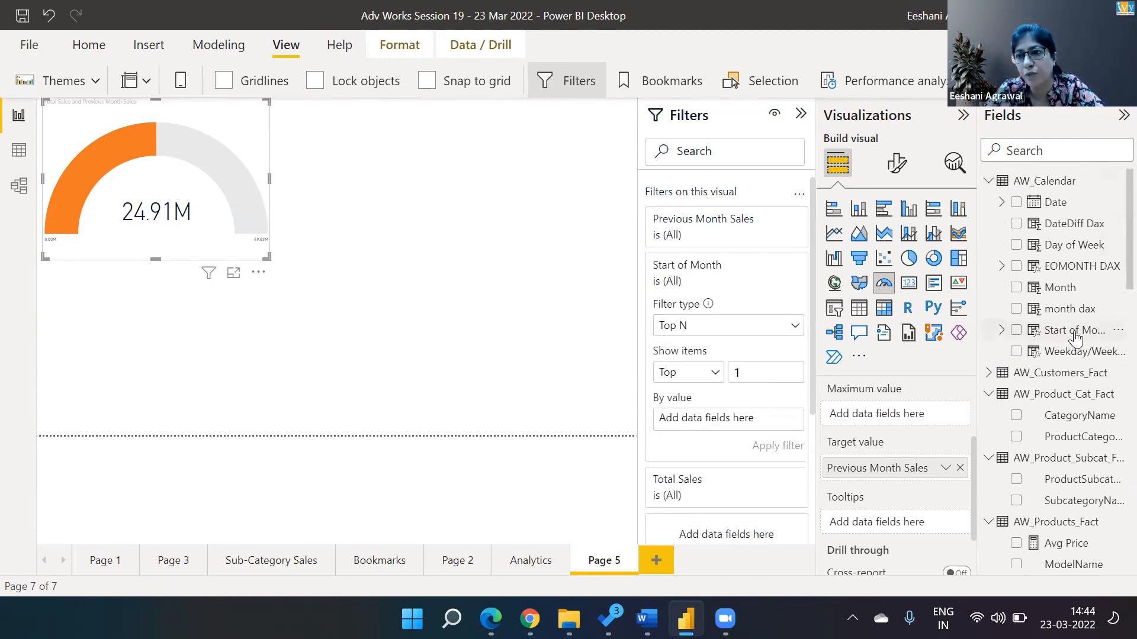
# - Set the sales gauge's Top N filter to rank by Latest Start of Month, and apply the filter
pyautogui.moveTo(1076, 338); pyautogui.dragTo(761, 425)
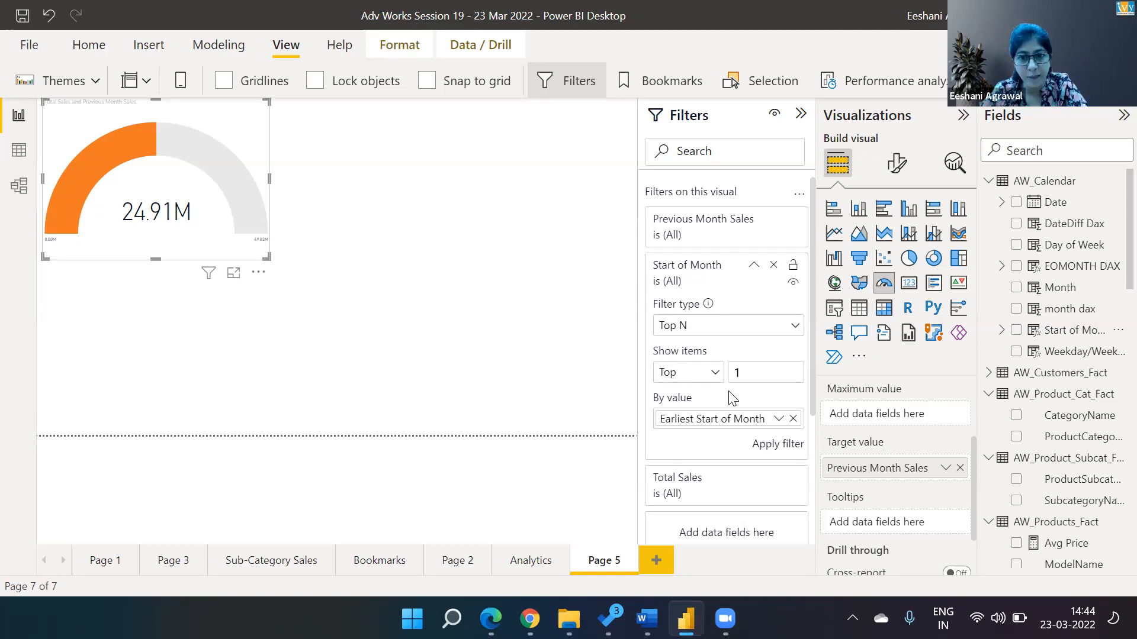
pyautogui.click(778, 418)
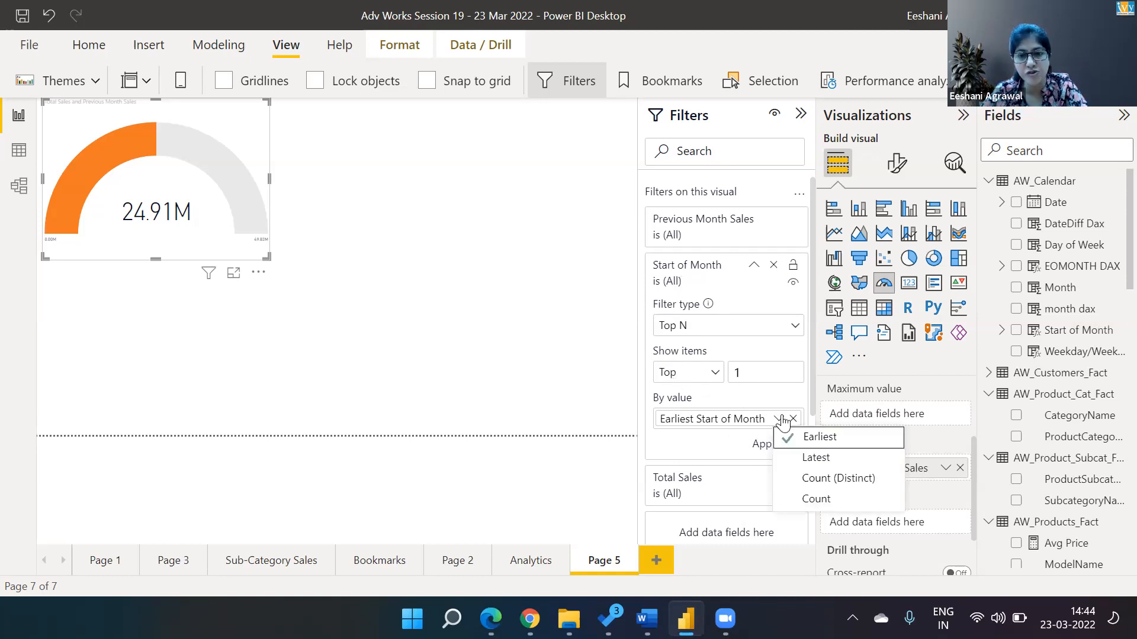
pyautogui.click(798, 458)
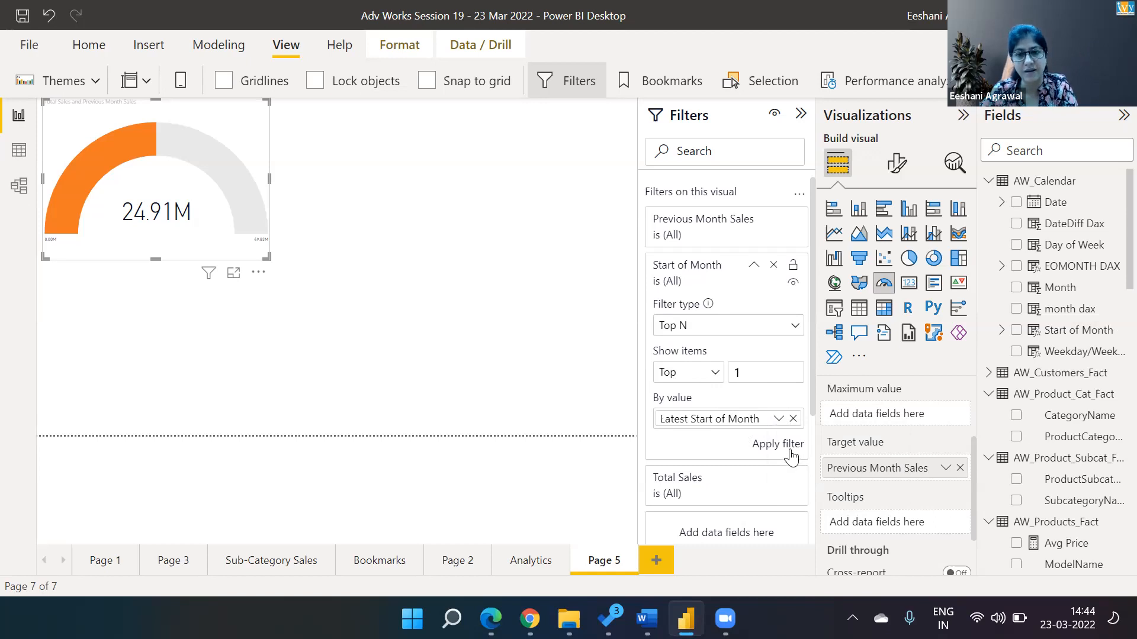
pyautogui.click(790, 450)
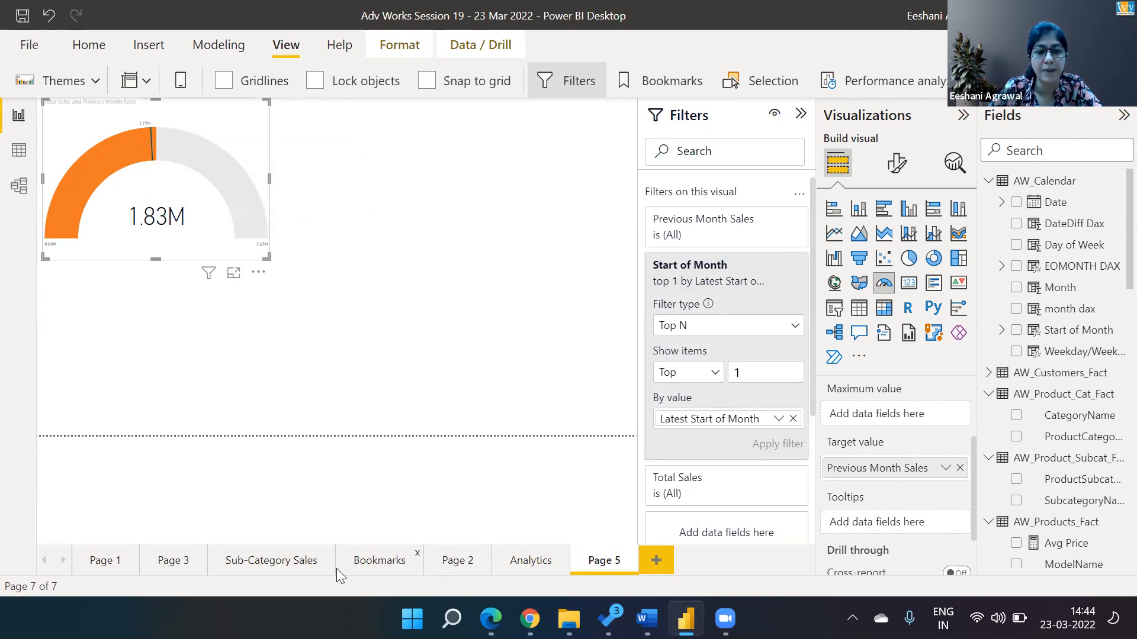
# - Check the sales gauge against the Monthly Sales KPI on Page 3, and return to the gauge on Page 5
pyautogui.click(290, 563)
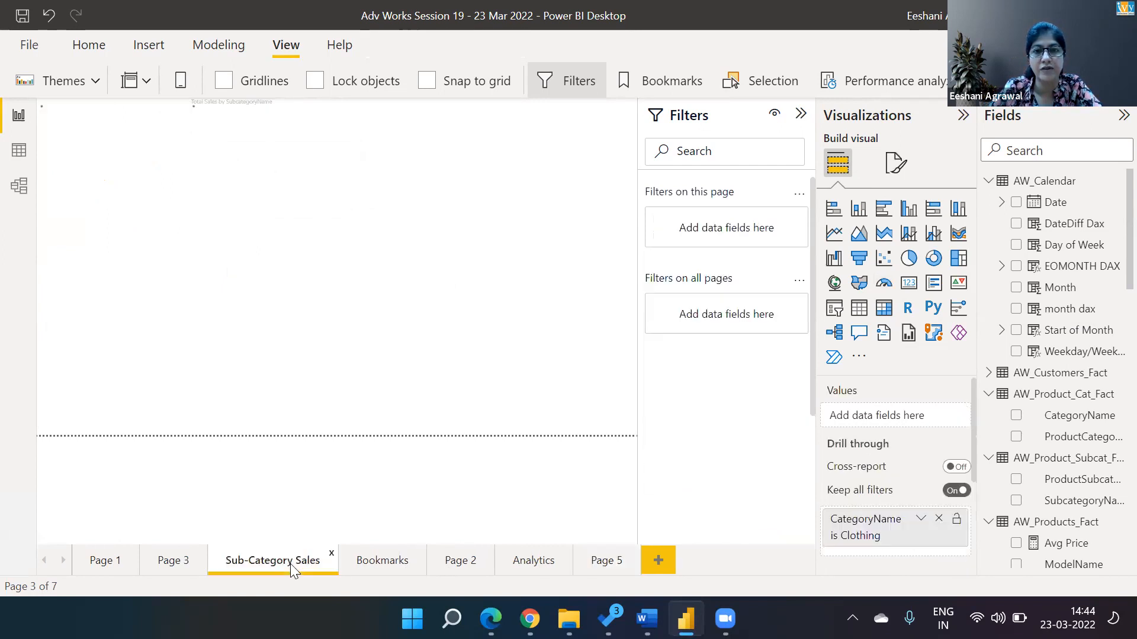
pyautogui.click(356, 566)
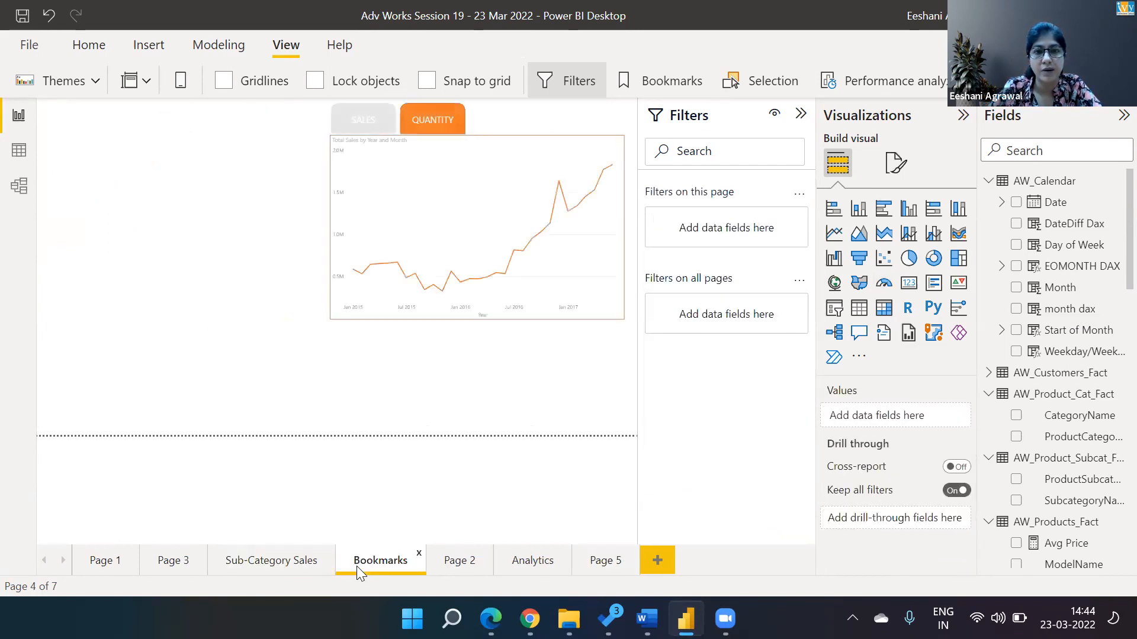
pyautogui.click(168, 570)
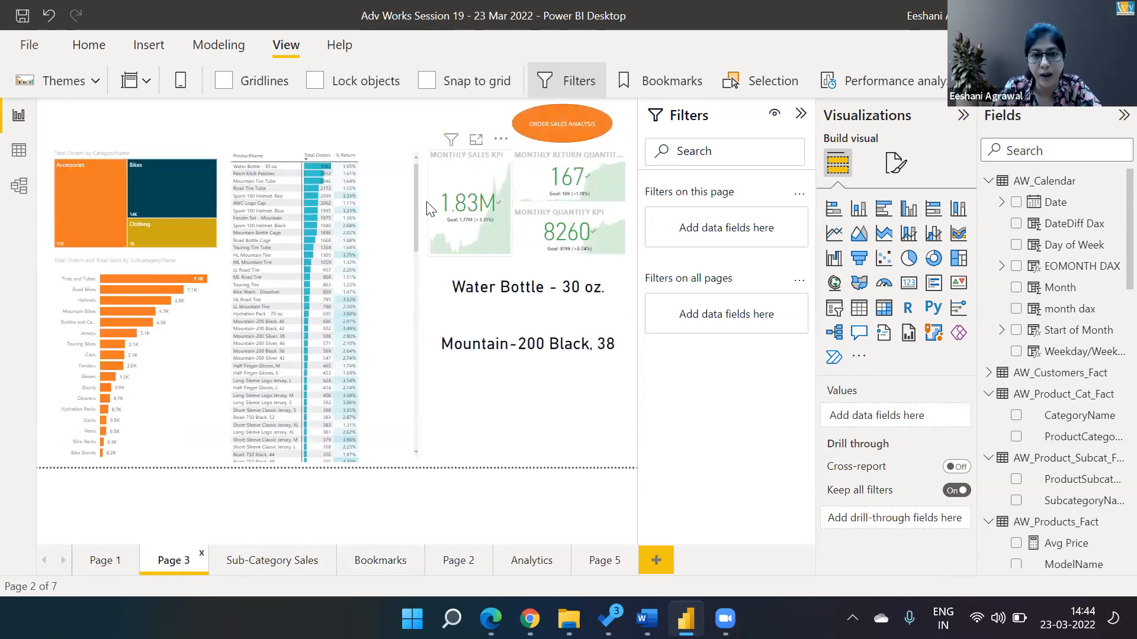
pyautogui.click(612, 569)
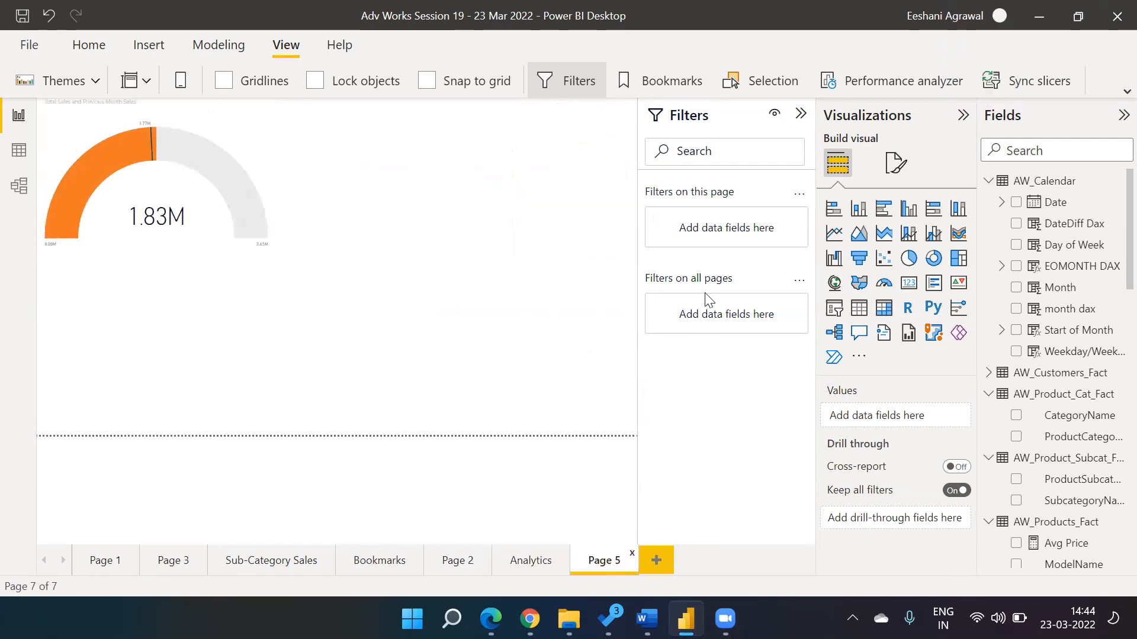
pyautogui.click(254, 140)
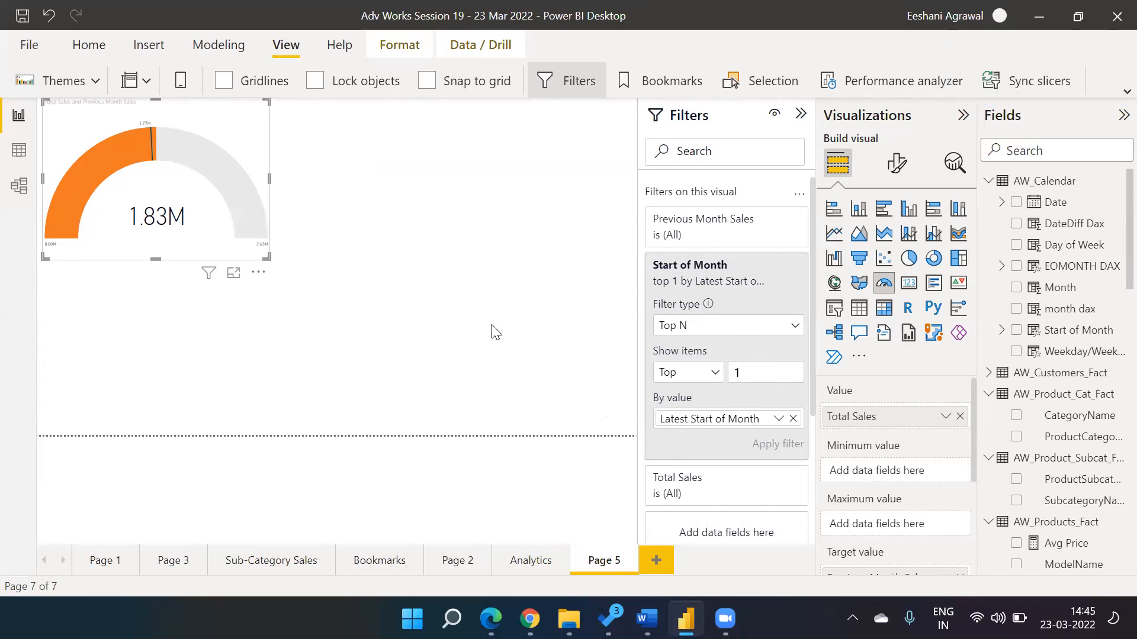
# - Add a second gauge beside the sales gauge on Page 5, reduce its height, and use Total Qty as its value
pyautogui.click(430, 207)
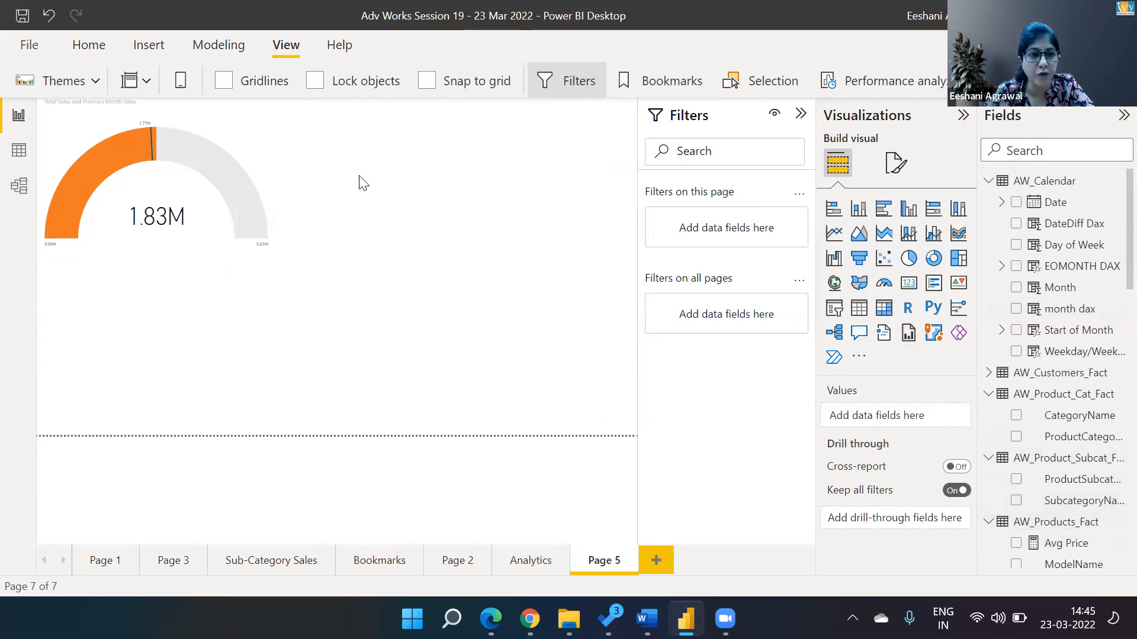
pyautogui.click(882, 287)
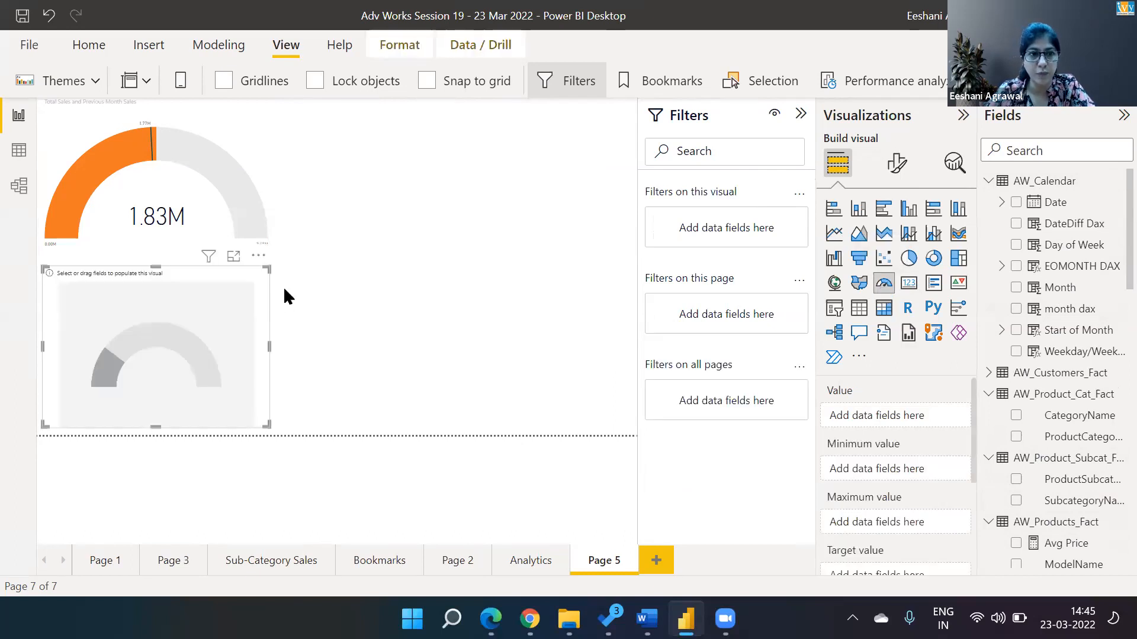
pyautogui.moveTo(262, 285); pyautogui.dragTo(533, 128)
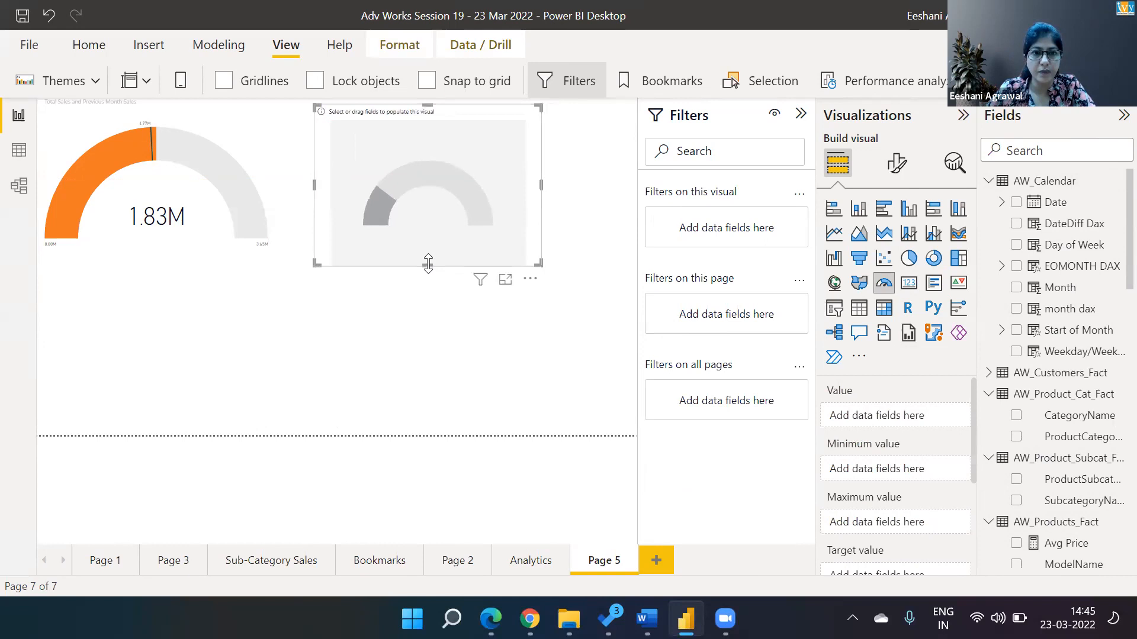
pyautogui.moveTo(423, 253); pyautogui.dragTo(421, 244)
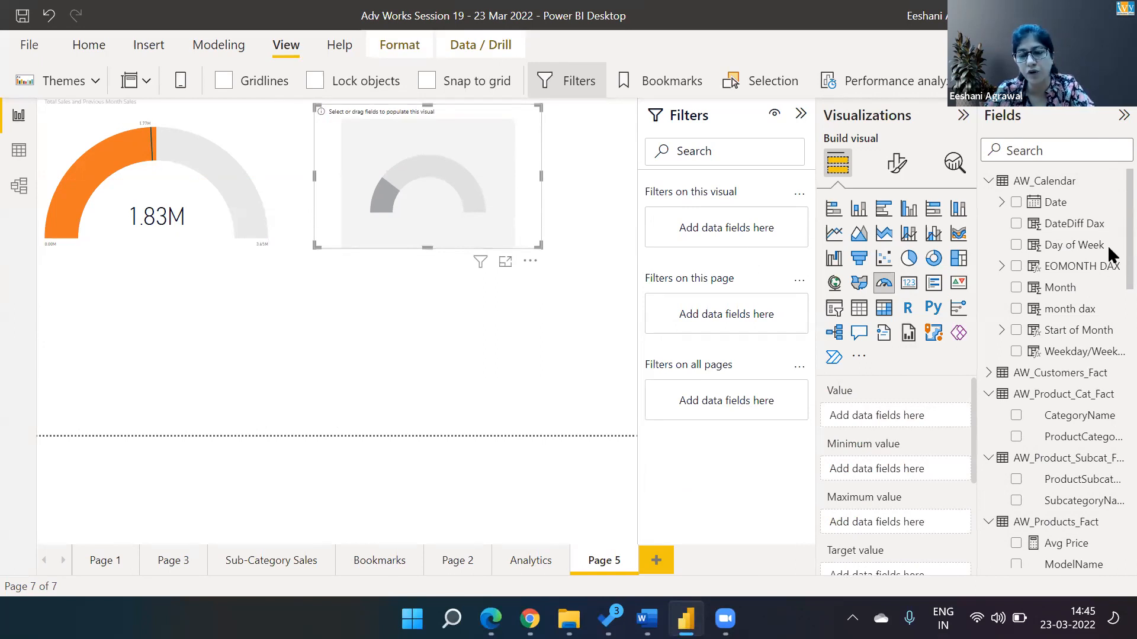
pyautogui.scroll(-6, 1107, 245)
pyautogui.scroll(-9, 1108, 415)
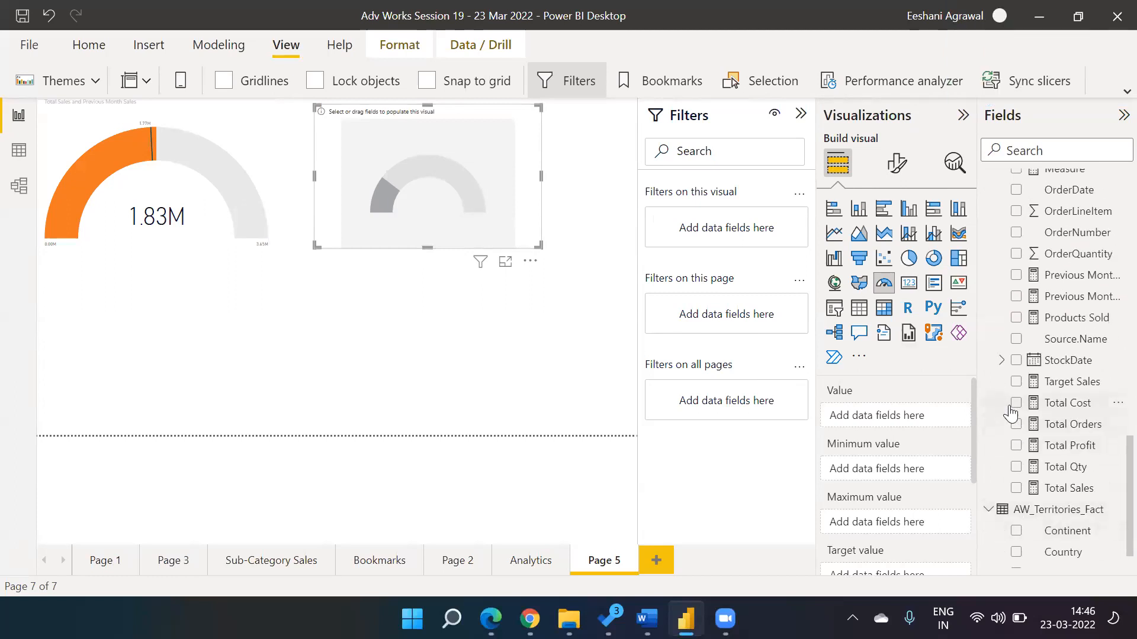
pyautogui.click(1017, 468)
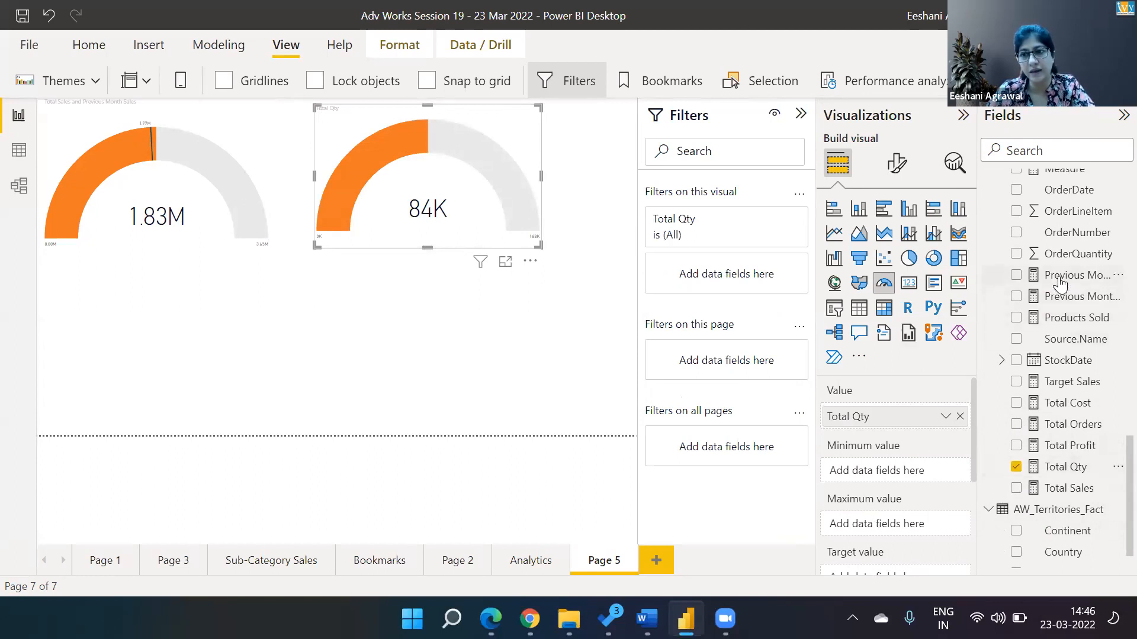
# - Set Previous Month Sales as the quantity gauge's target value, and adjust the gauge's size and position beside the sales gauge
pyautogui.moveTo(1059, 283); pyautogui.dragTo(905, 583)
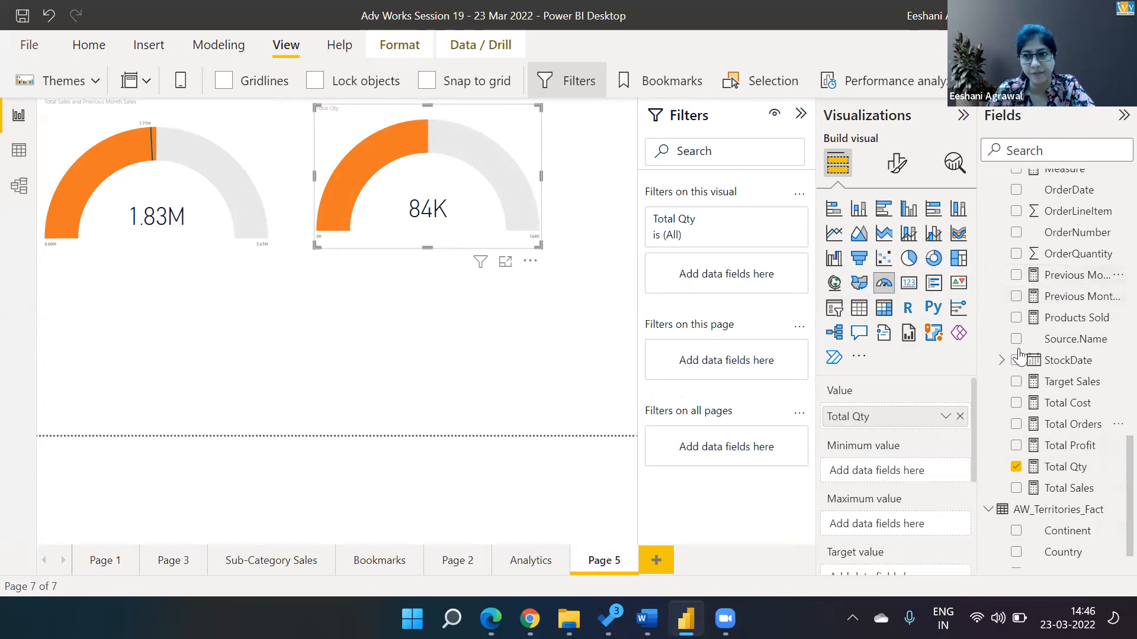
pyautogui.moveTo(1055, 299); pyautogui.dragTo(882, 552)
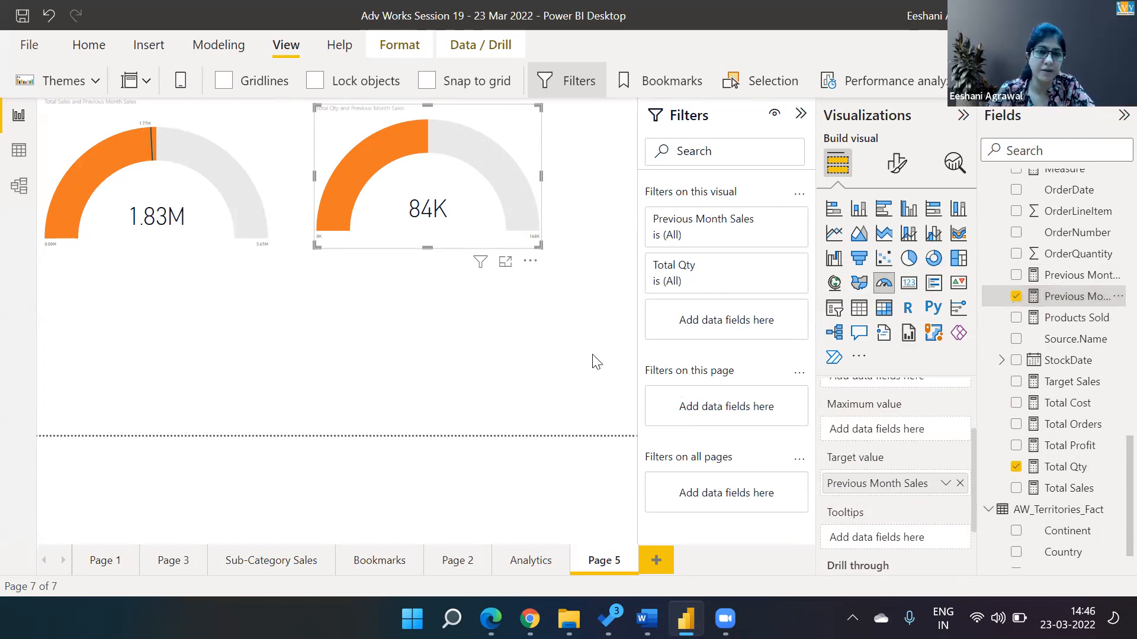
pyautogui.moveTo(314, 106); pyautogui.dragTo(299, 153)
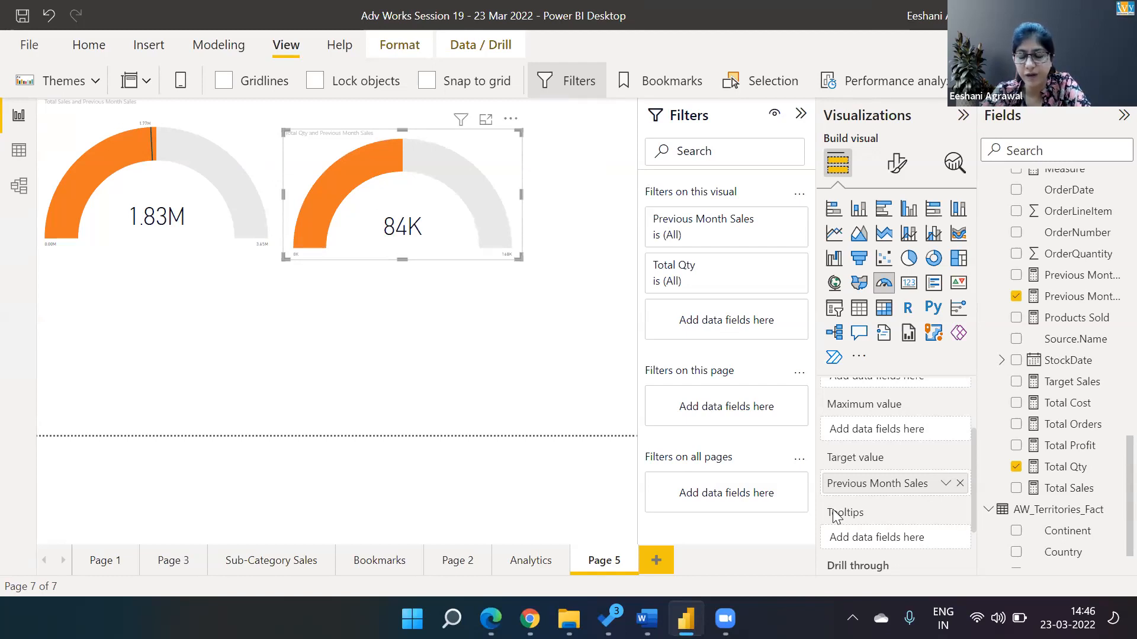
# - Add Start of Month as a visual-level filter on the quantity gauge
pyautogui.moveTo(836, 516)
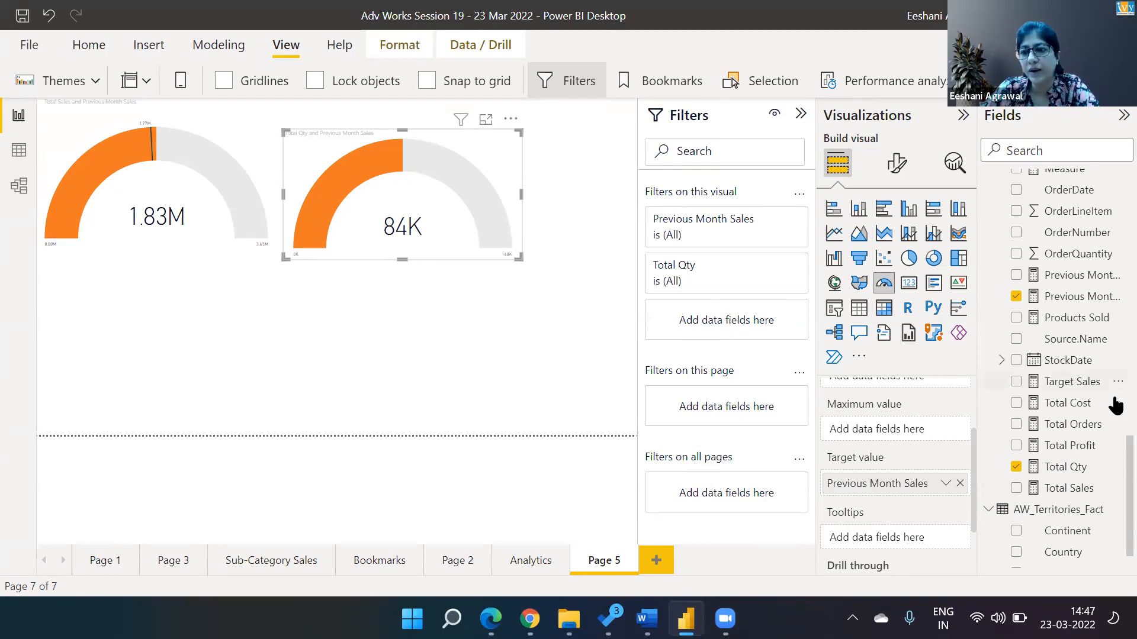
pyautogui.scroll(10, 1107, 463)
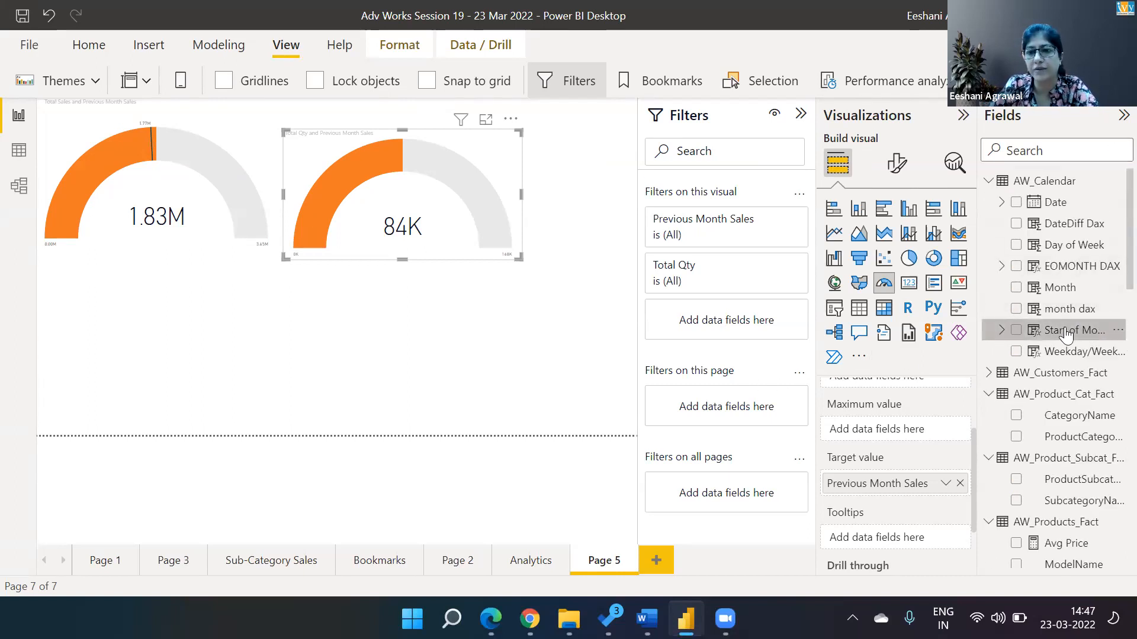
pyautogui.moveTo(1059, 331); pyautogui.dragTo(723, 324)
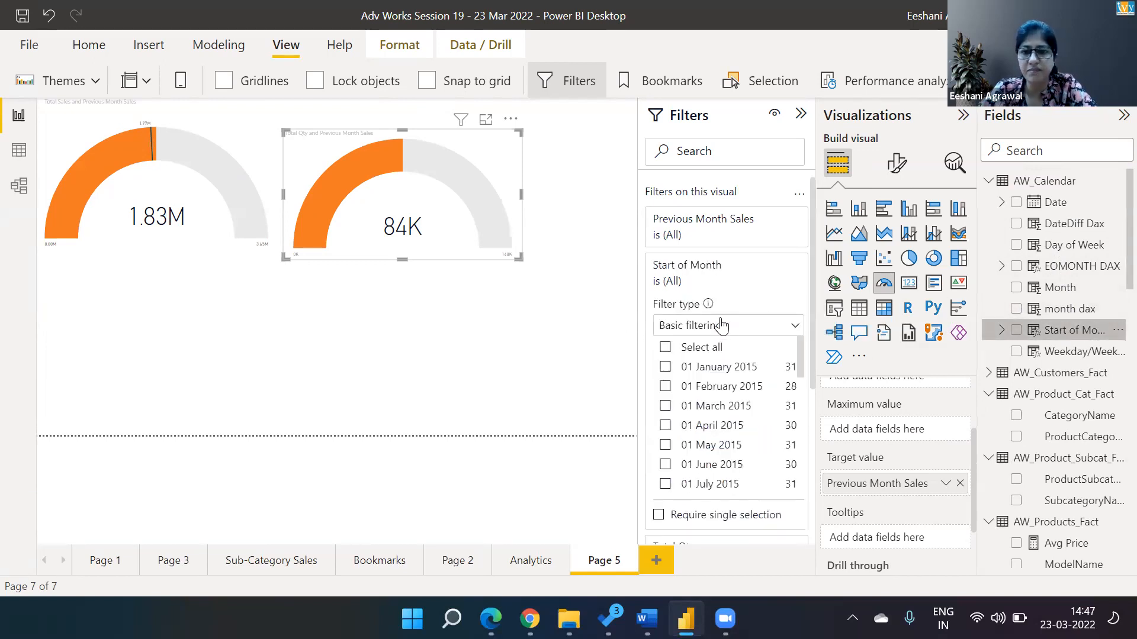
# - Try filtering the quantity gauge to 01 June 2017 with basic filtering, and clear the selection
pyautogui.moveTo(799, 361); pyautogui.dragTo(767, 537)
pyautogui.click(665, 487)
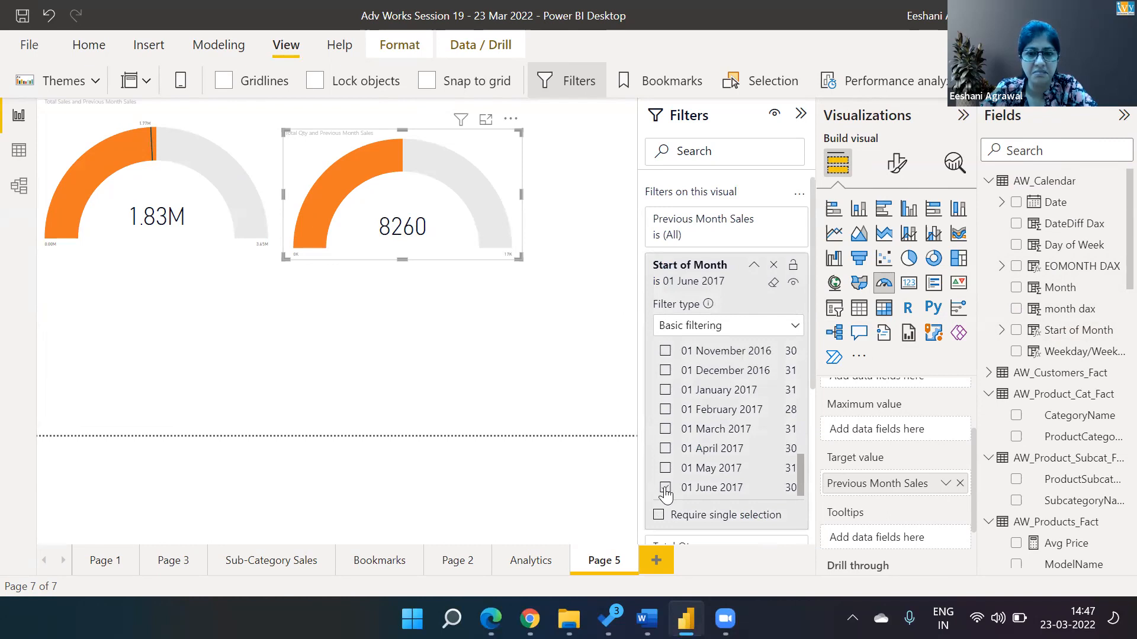
pyautogui.click(665, 488)
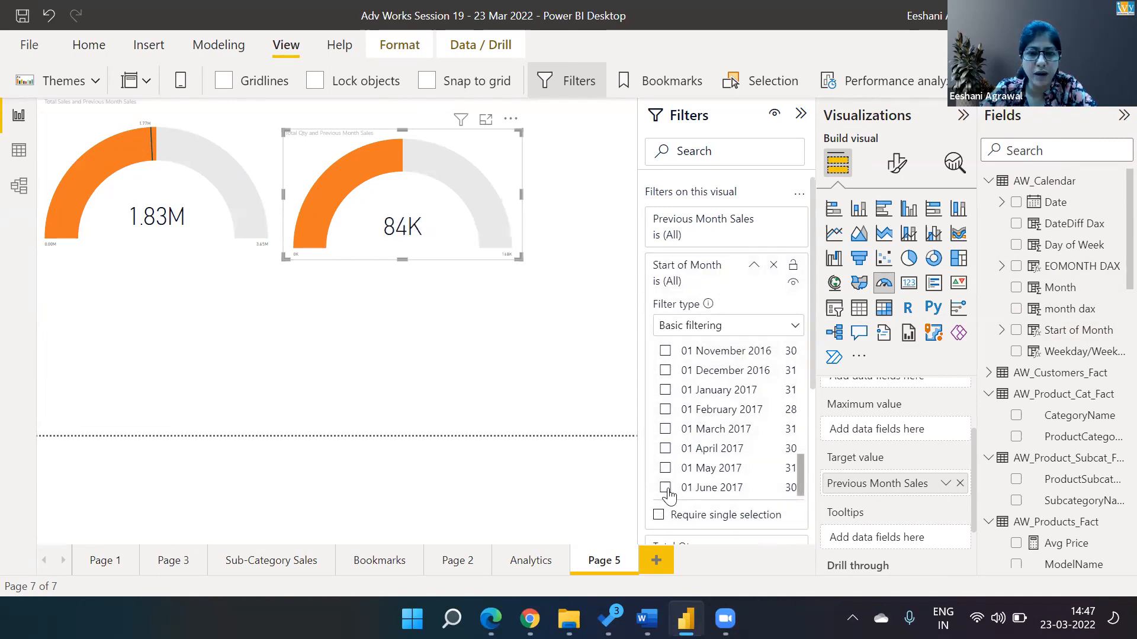
pyautogui.click(665, 488)
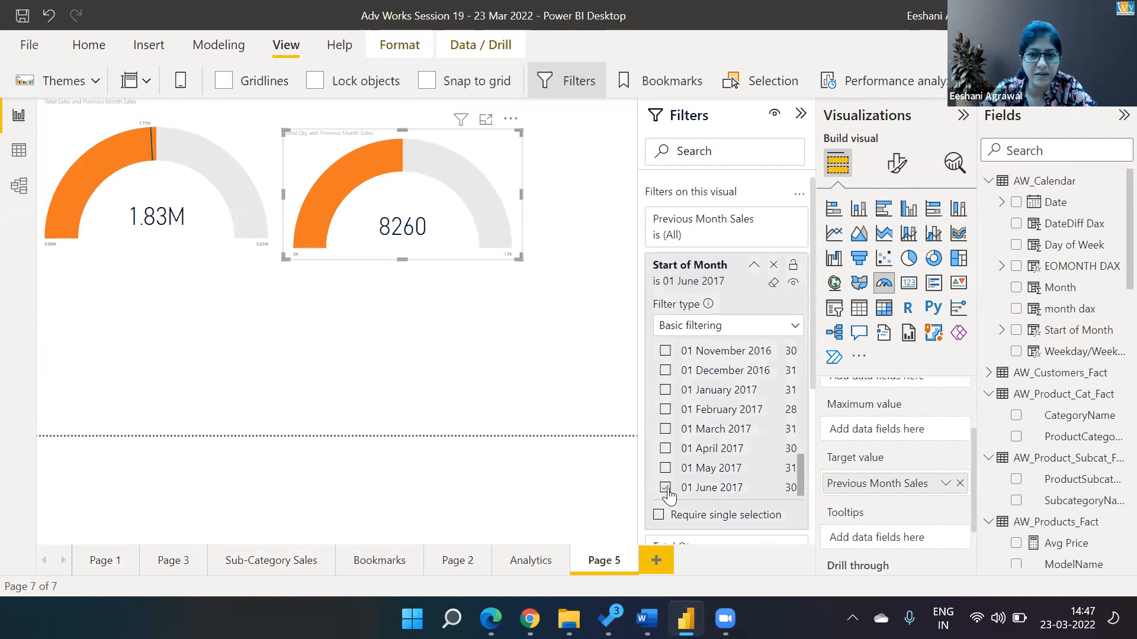
pyautogui.click(666, 488)
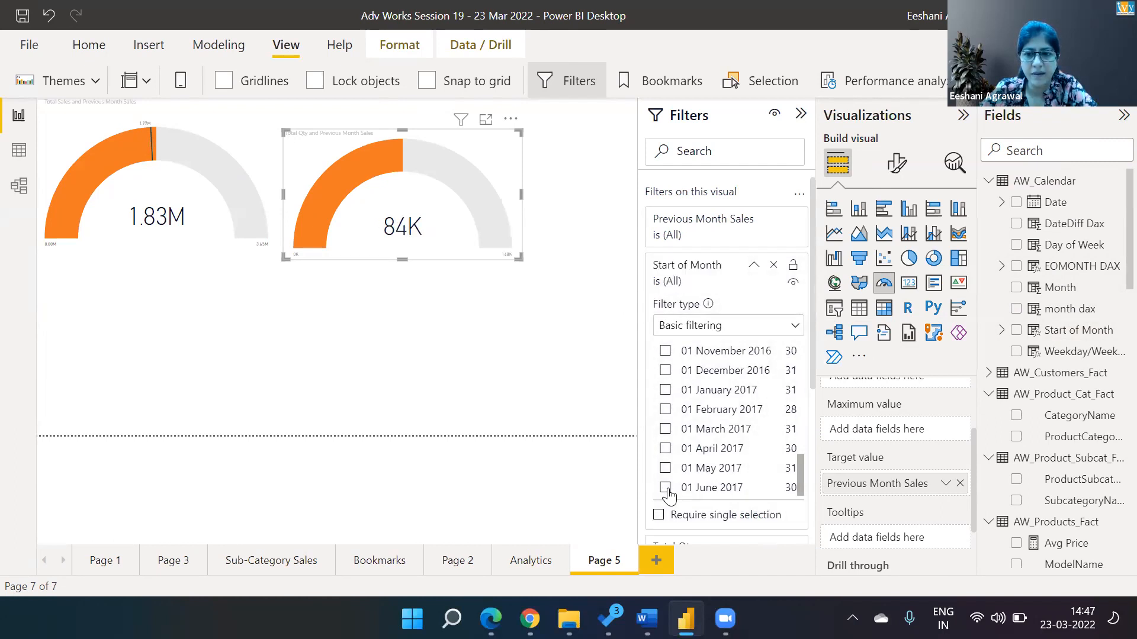
# - Replace the quantity gauge's target value with Previous Month Qty
pyautogui.click(959, 483)
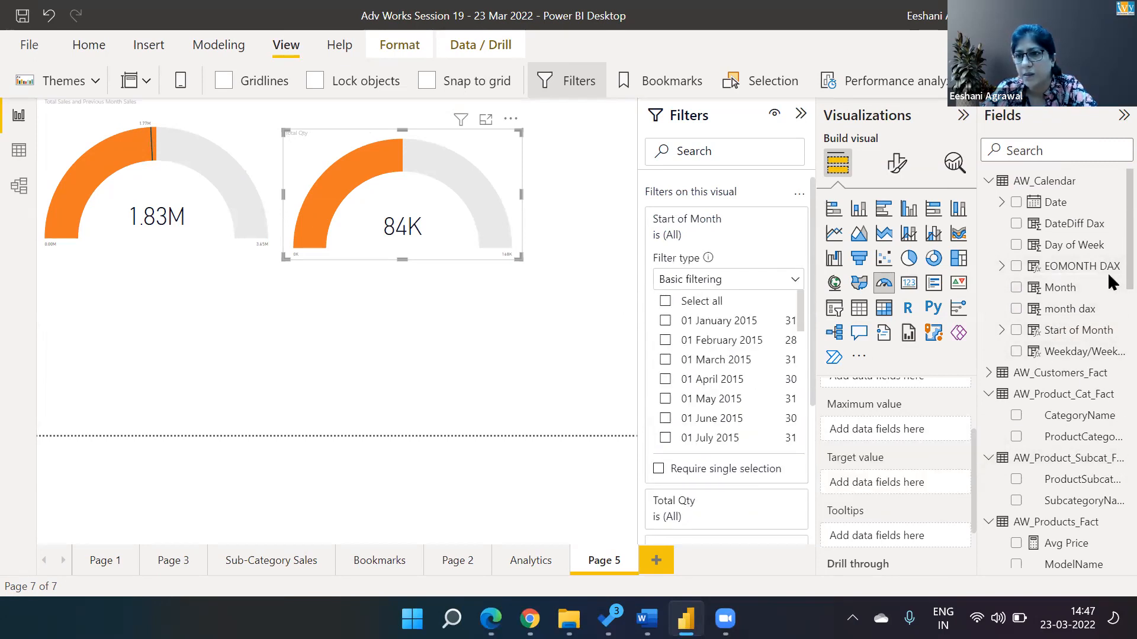
pyautogui.scroll(-5, 1107, 356)
pyautogui.scroll(-6, 1107, 435)
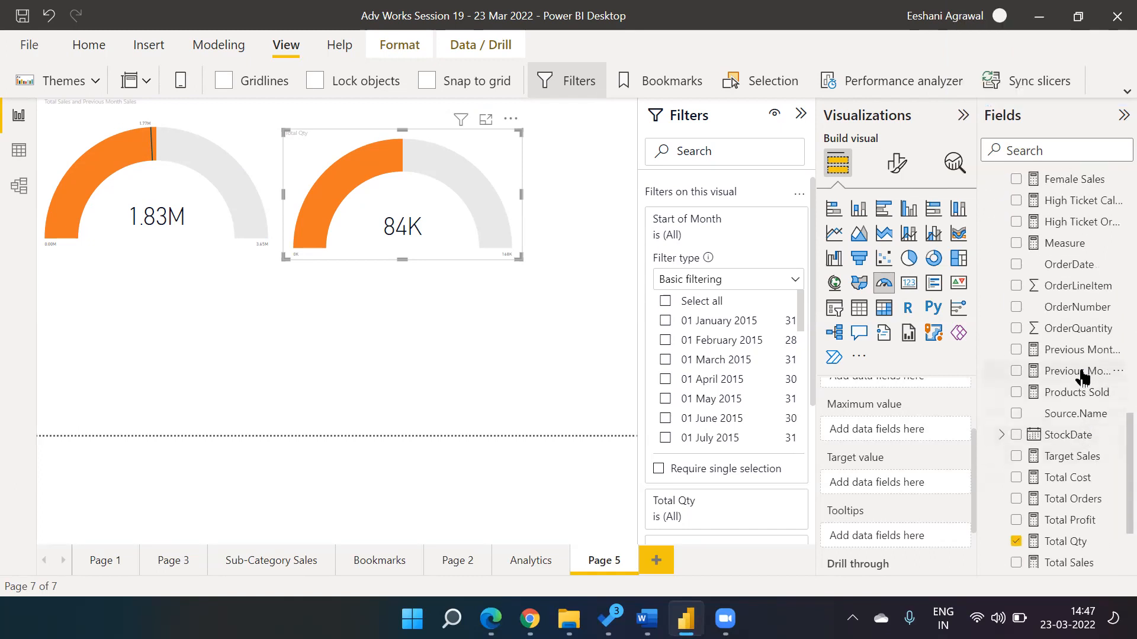
pyautogui.click(1016, 351)
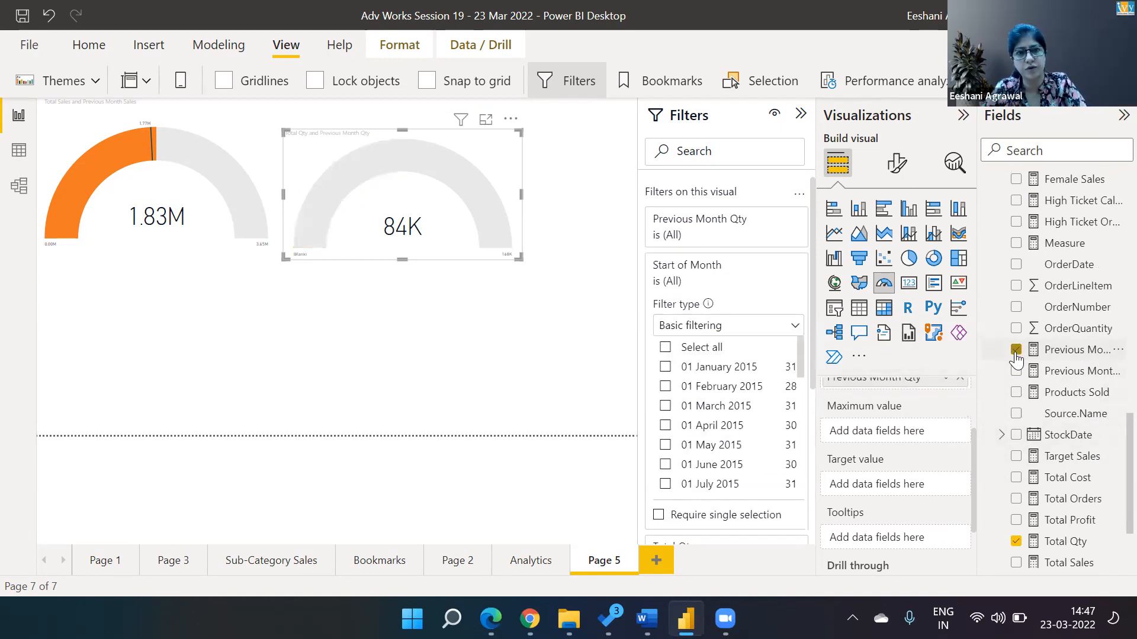
pyautogui.hotkey('ctrl', 'z')
pyautogui.moveTo(1062, 352); pyautogui.dragTo(894, 481)
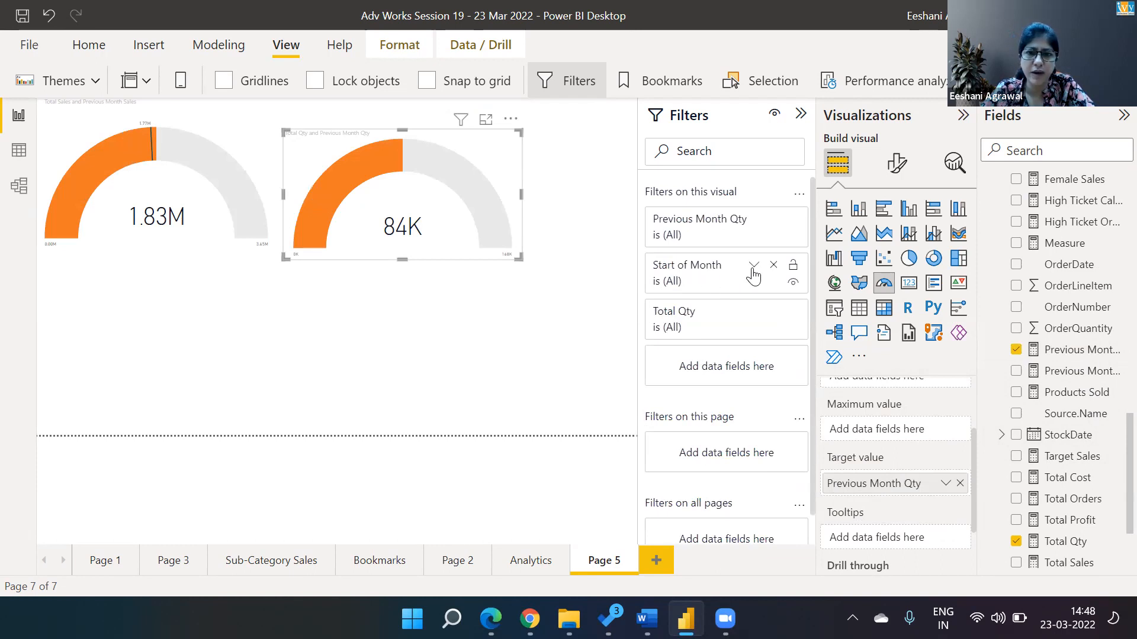
# - Filter the quantity gauge's Start of Month to 01 June 2017 and compare the gauge with Page 3's monthly quantity KPI
pyautogui.click(753, 266)
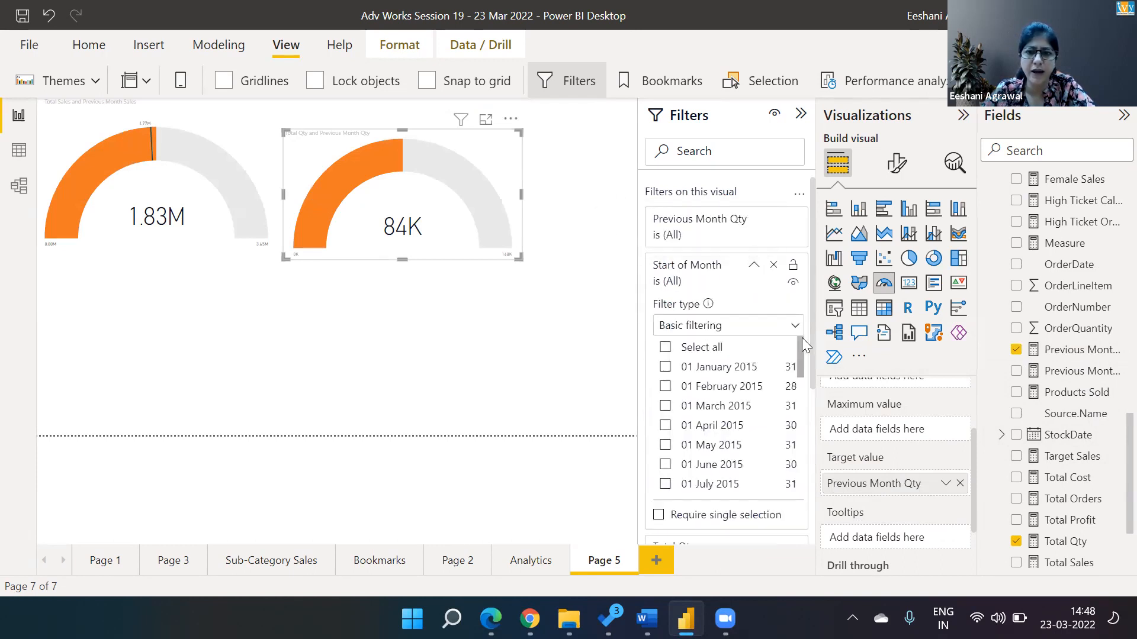
pyautogui.moveTo(802, 341); pyautogui.dragTo(813, 464)
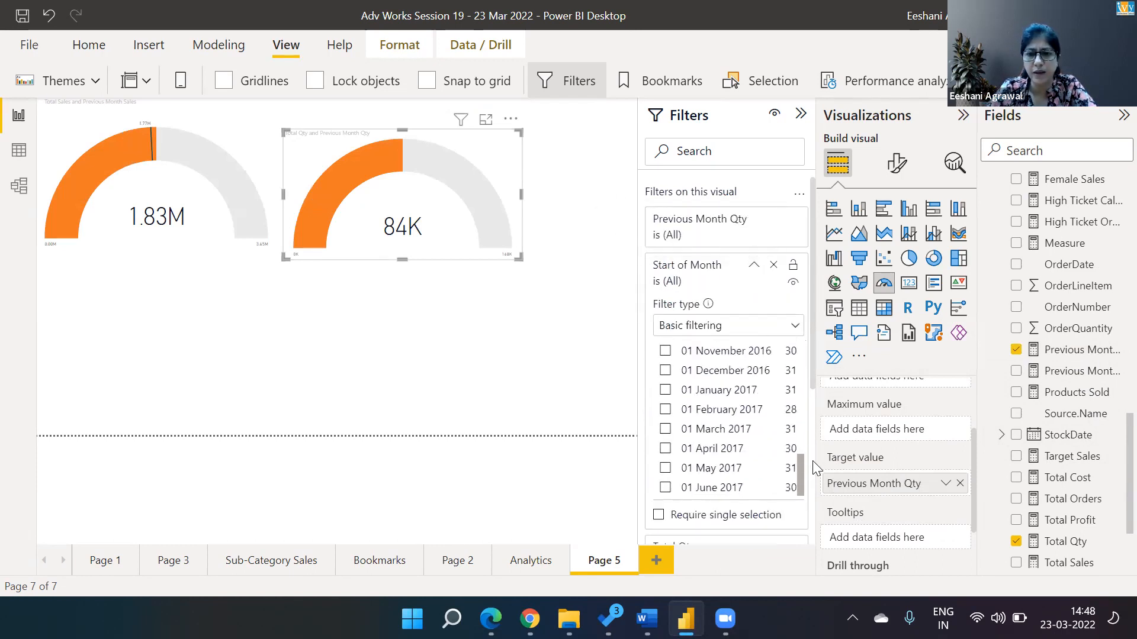
pyautogui.click(665, 488)
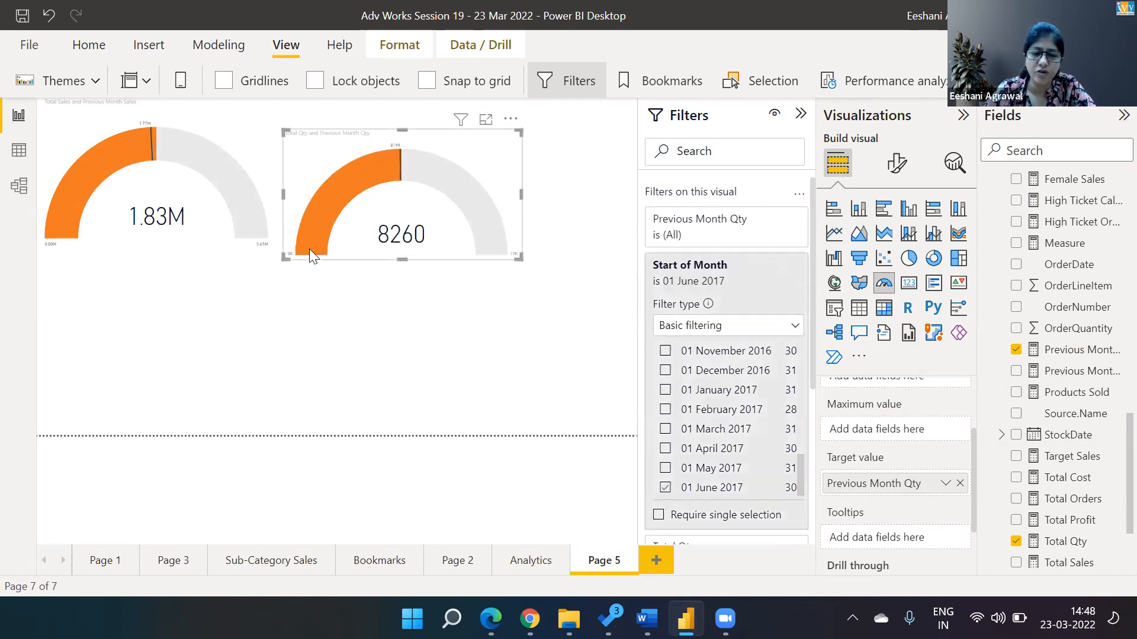
pyautogui.moveTo(408, 251)
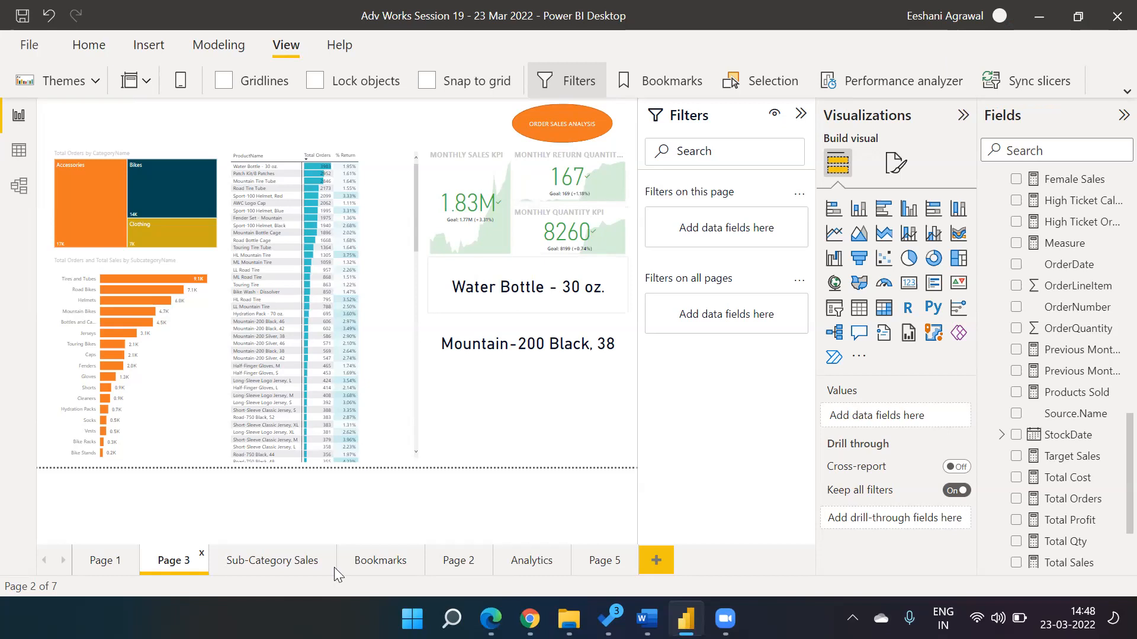
pyautogui.click(592, 572)
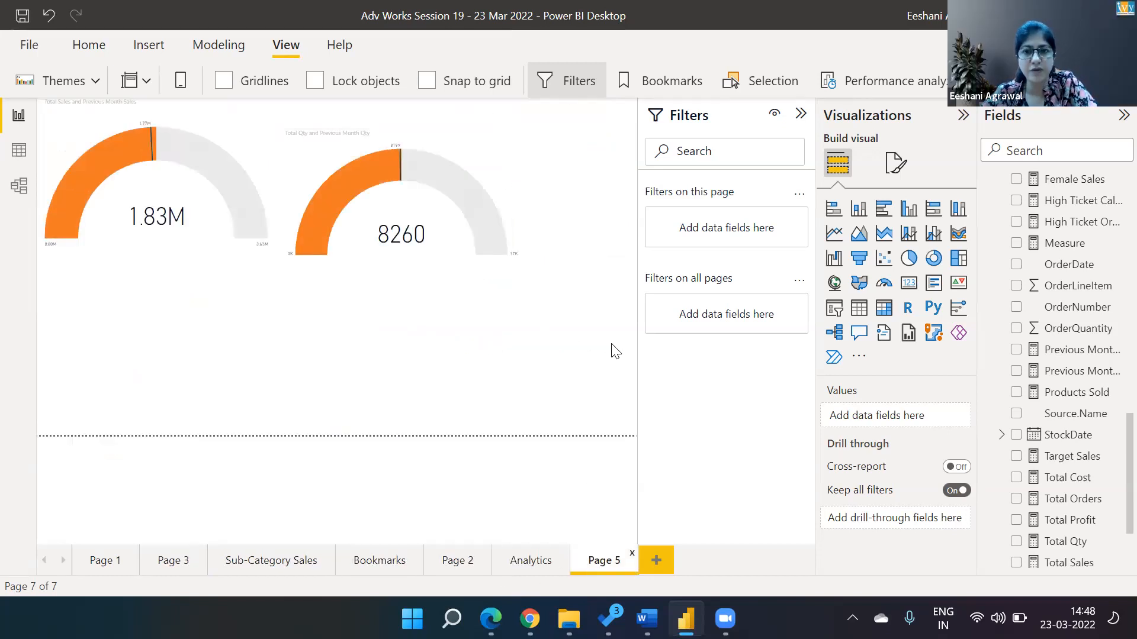
# - Clear the 01 June 2017 selection from the quantity gauge's Start of Month filter and collapse the filter card
pyautogui.click(492, 173)
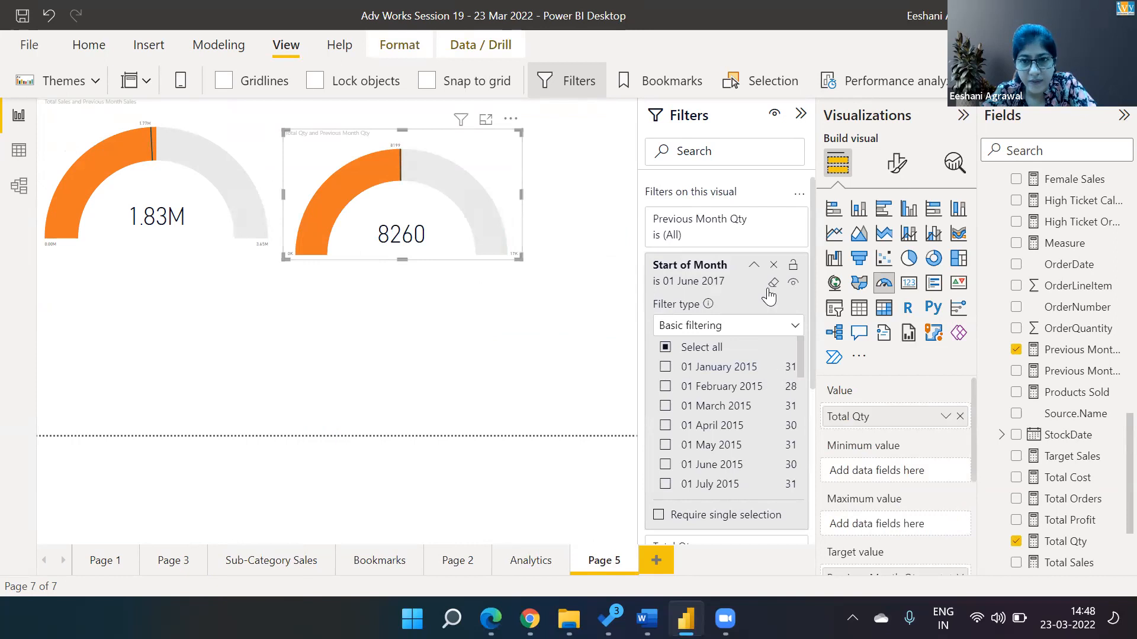
pyautogui.click(771, 283)
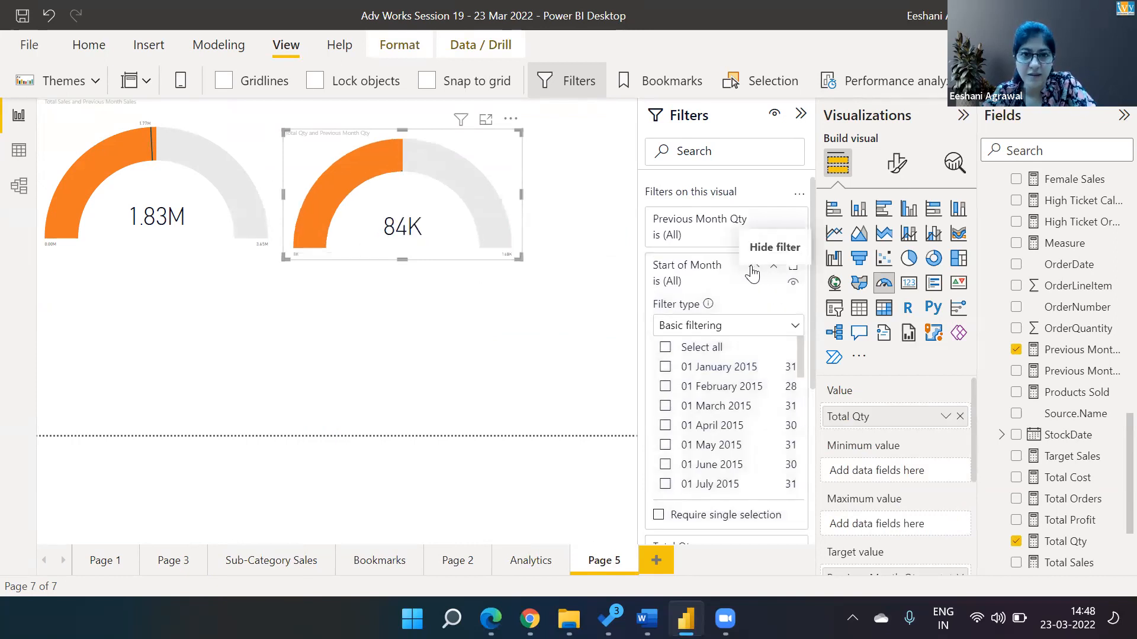
pyautogui.click(754, 264)
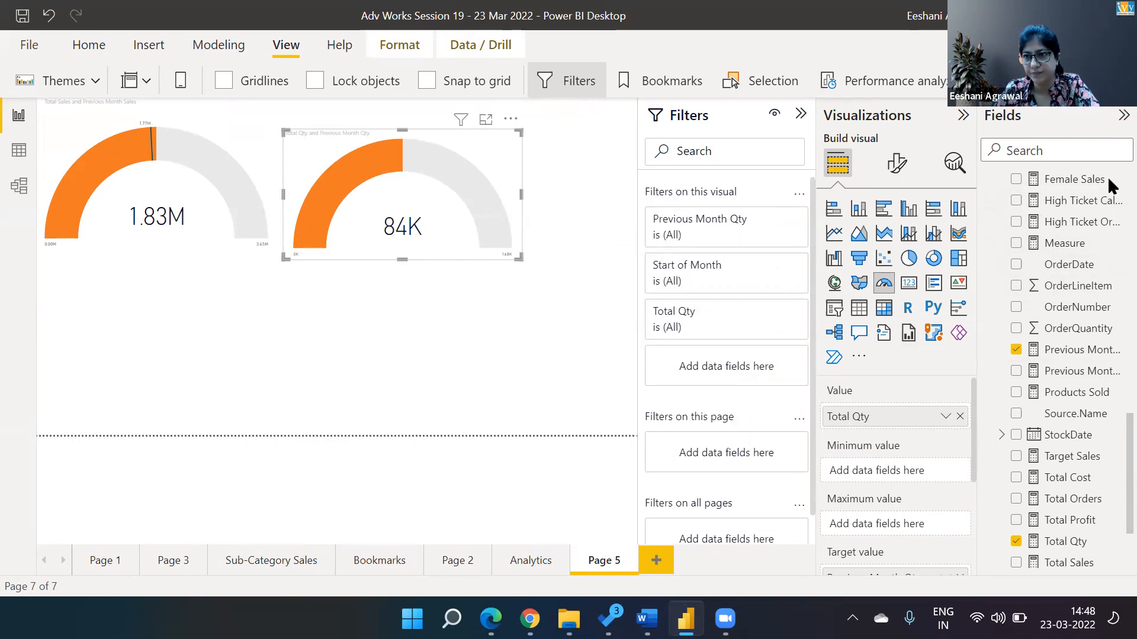
# - Add another Start of Month filter to the quantity gauge, using Top N filtering with the top 1 item
pyautogui.scroll(15, 1107, 173)
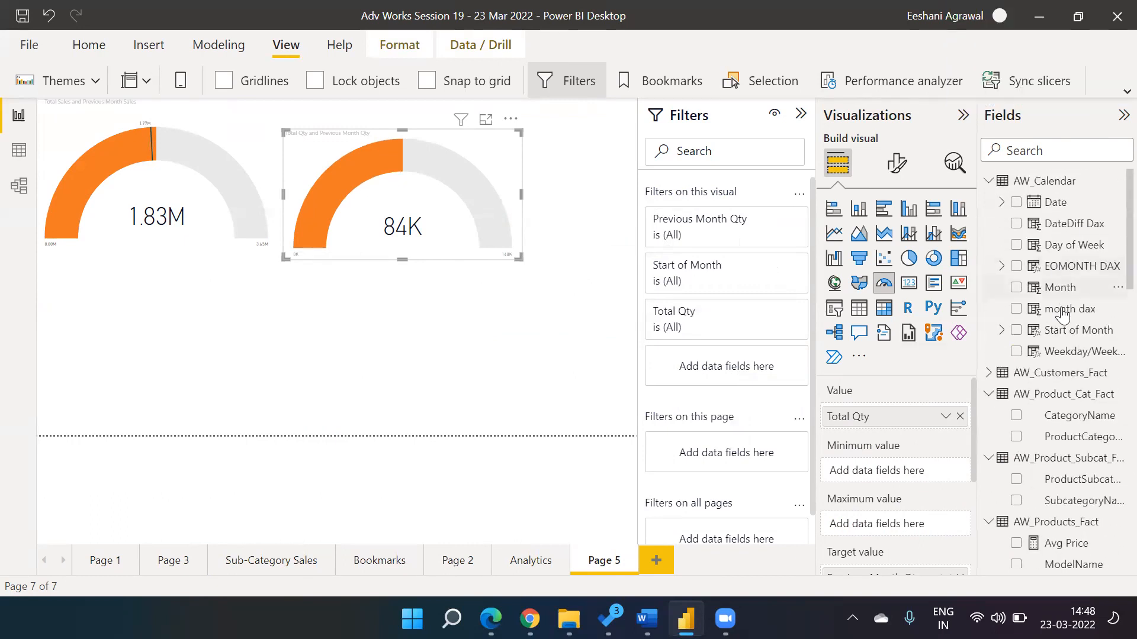
pyautogui.moveTo(1064, 332); pyautogui.dragTo(749, 367)
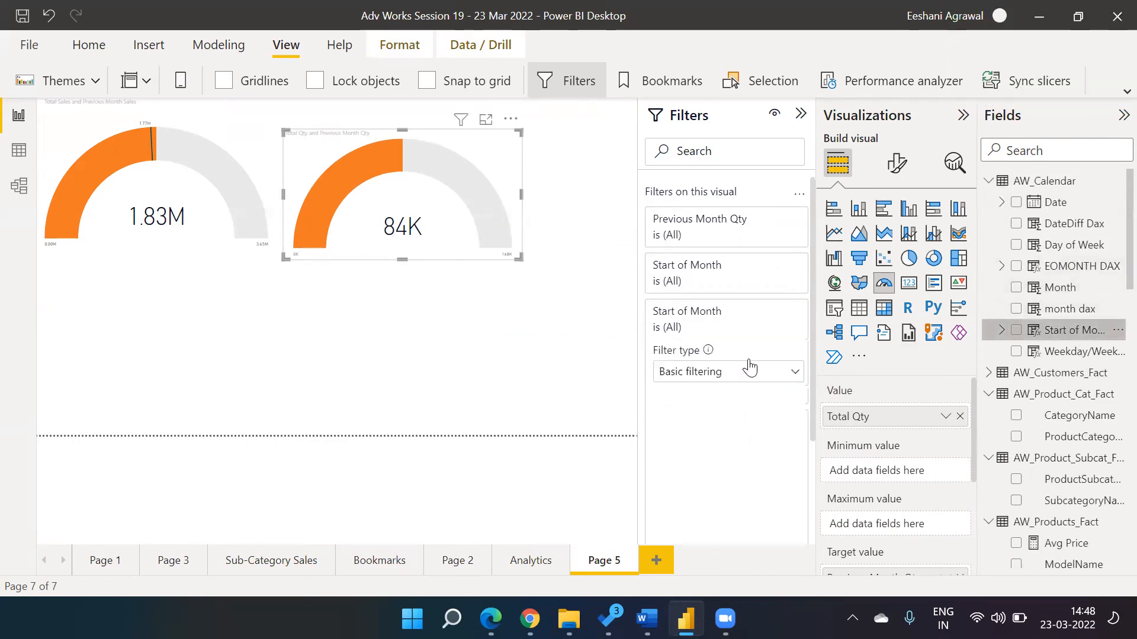
pyautogui.click(795, 372)
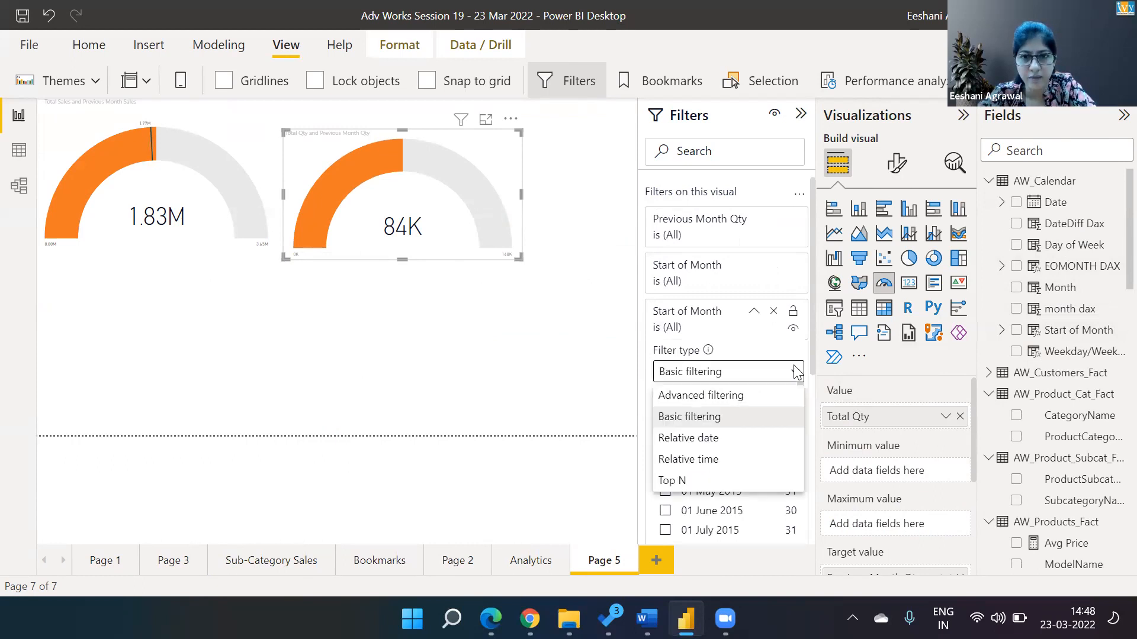
pyautogui.click(681, 483)
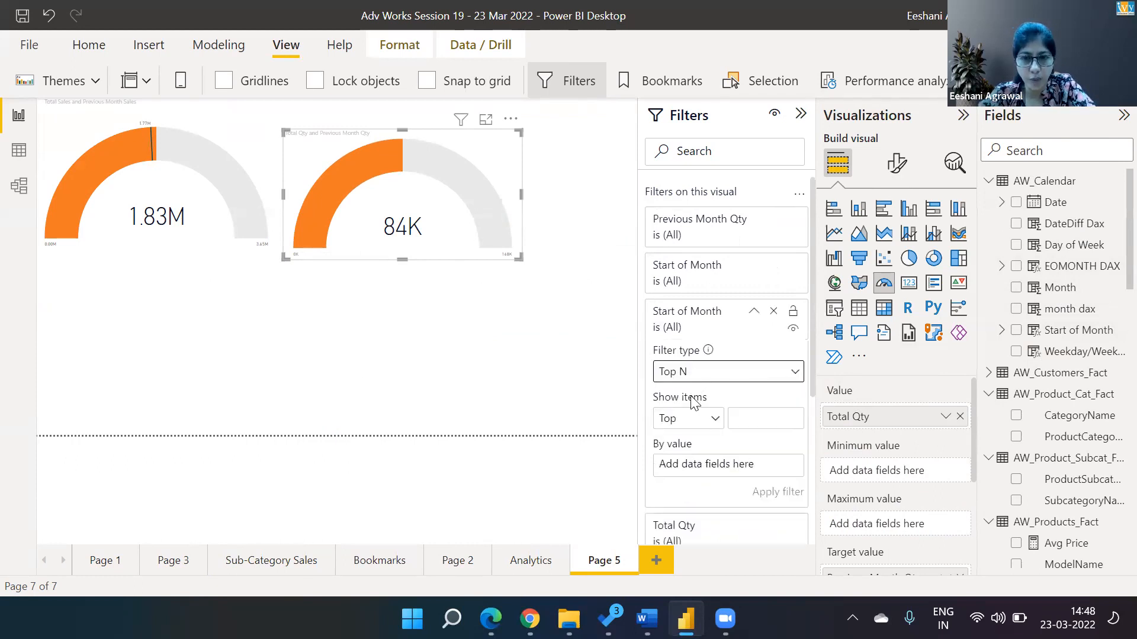
pyautogui.click(757, 408)
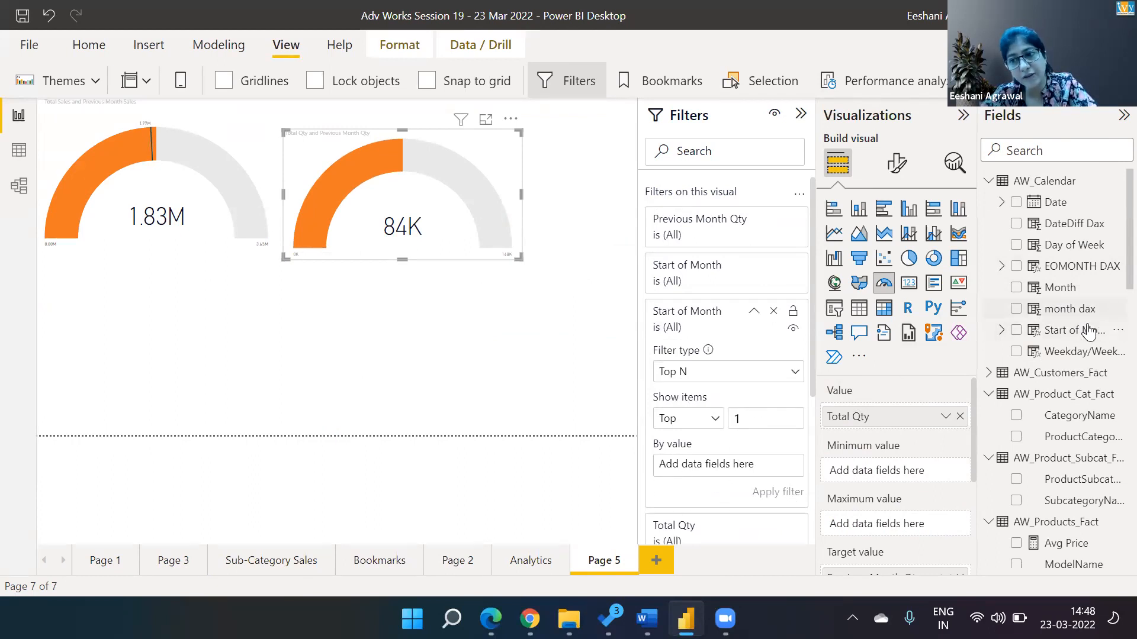
# - Base the quantity gauge's Top N filter on the Latest Start of Month and apply it
pyautogui.moveTo(1089, 330); pyautogui.dragTo(757, 466)
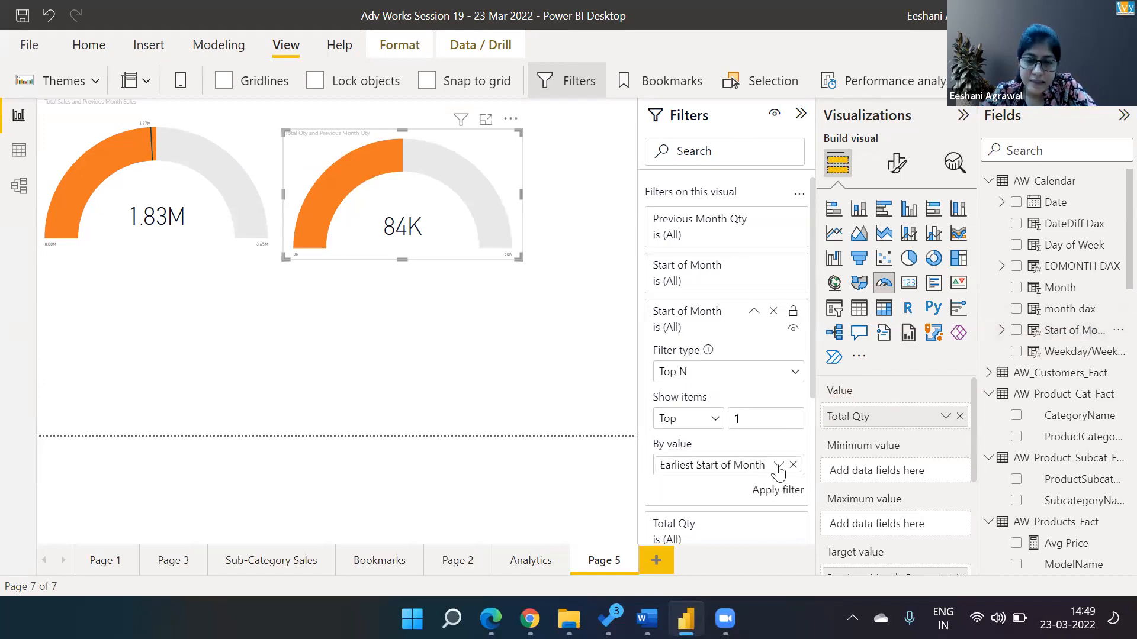
pyautogui.click(777, 466)
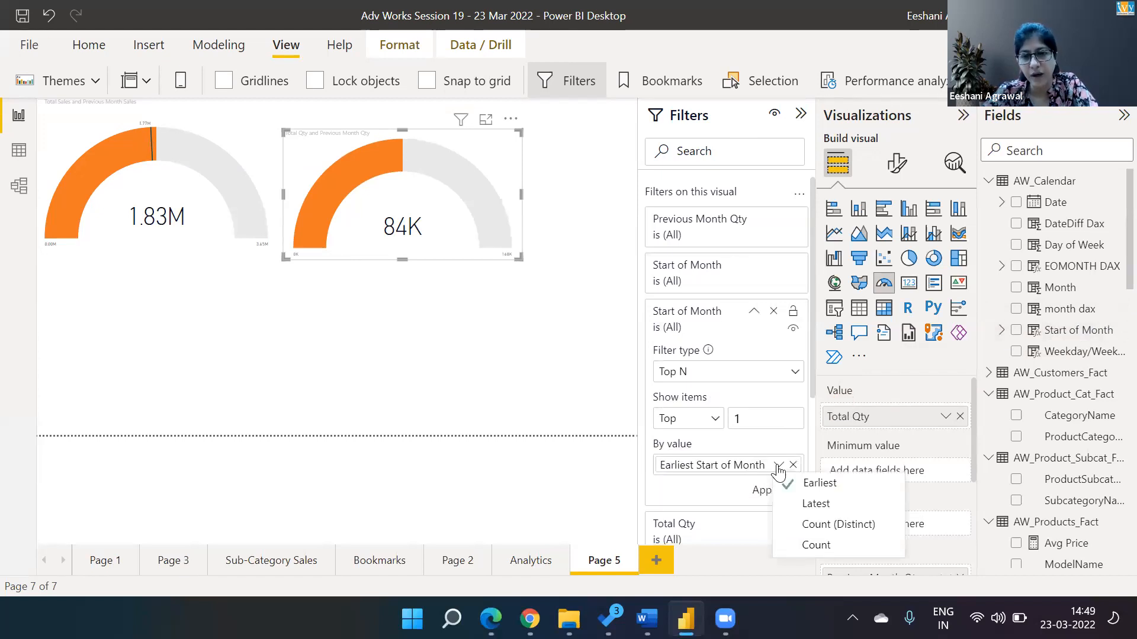
pyautogui.click(815, 504)
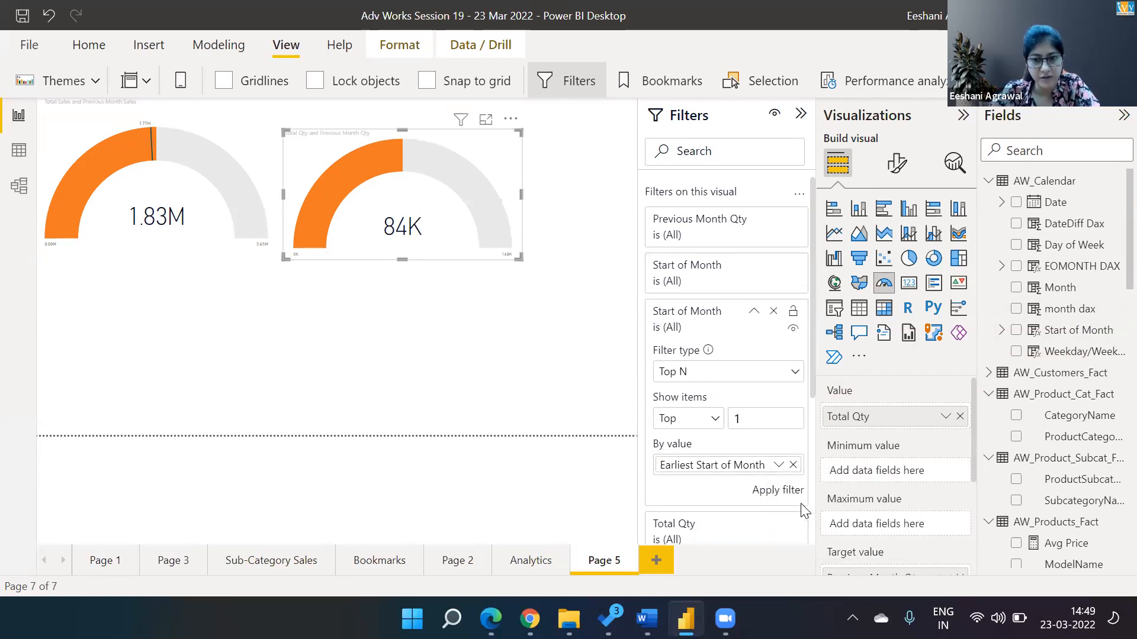
pyautogui.click(770, 491)
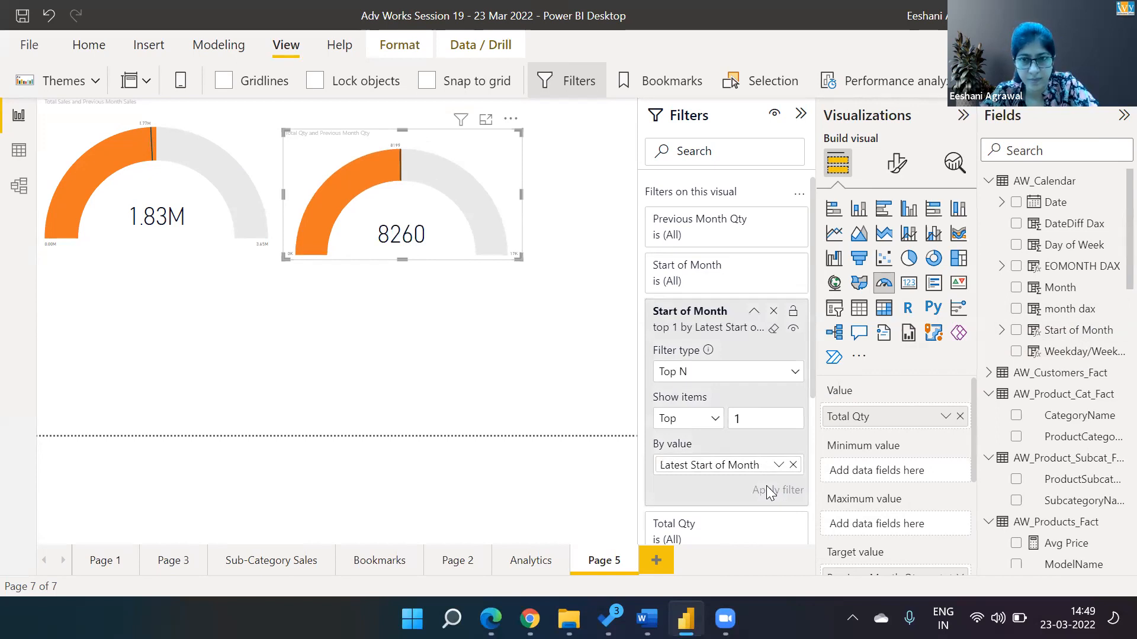
# - Format the quantity gauge's target label as bold black text at font size 13
pyautogui.click(897, 163)
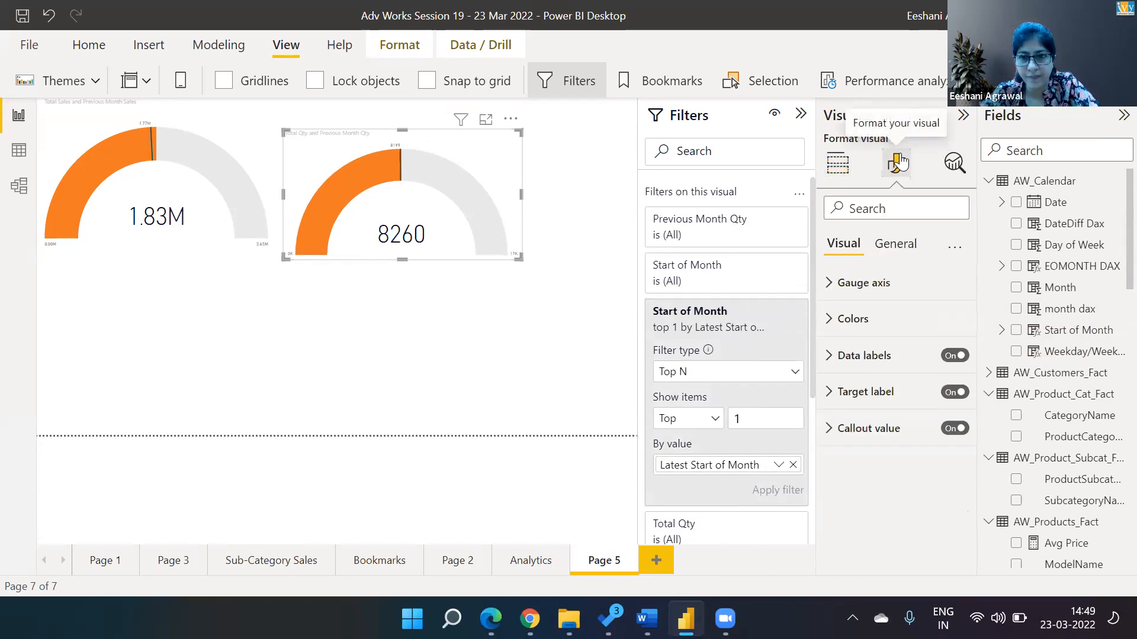
pyautogui.click(829, 393)
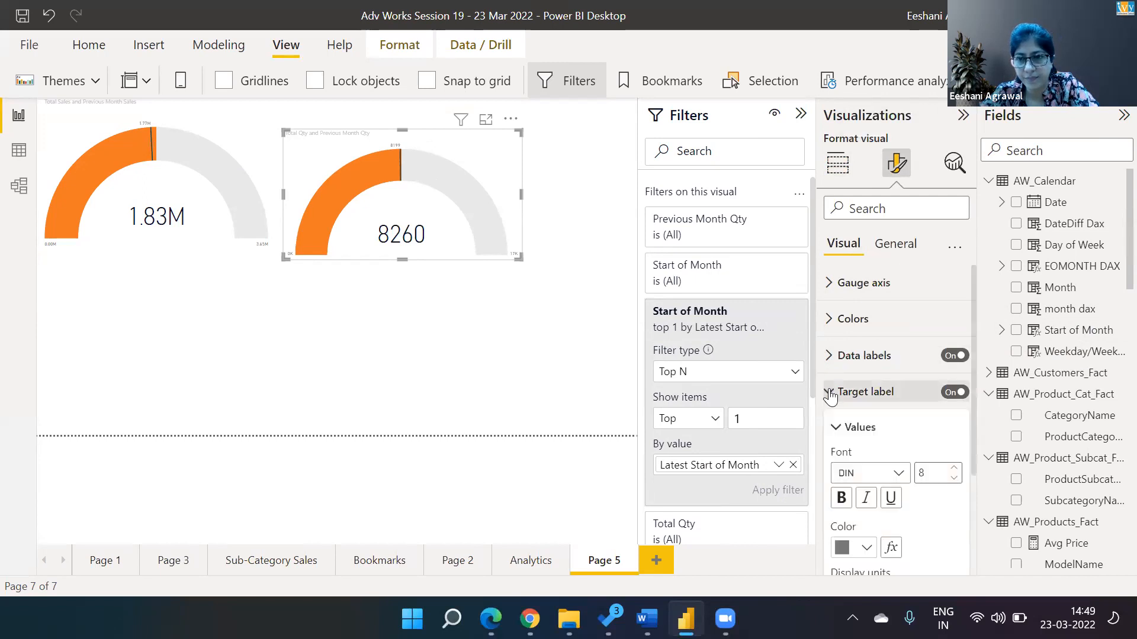
pyautogui.click(866, 548)
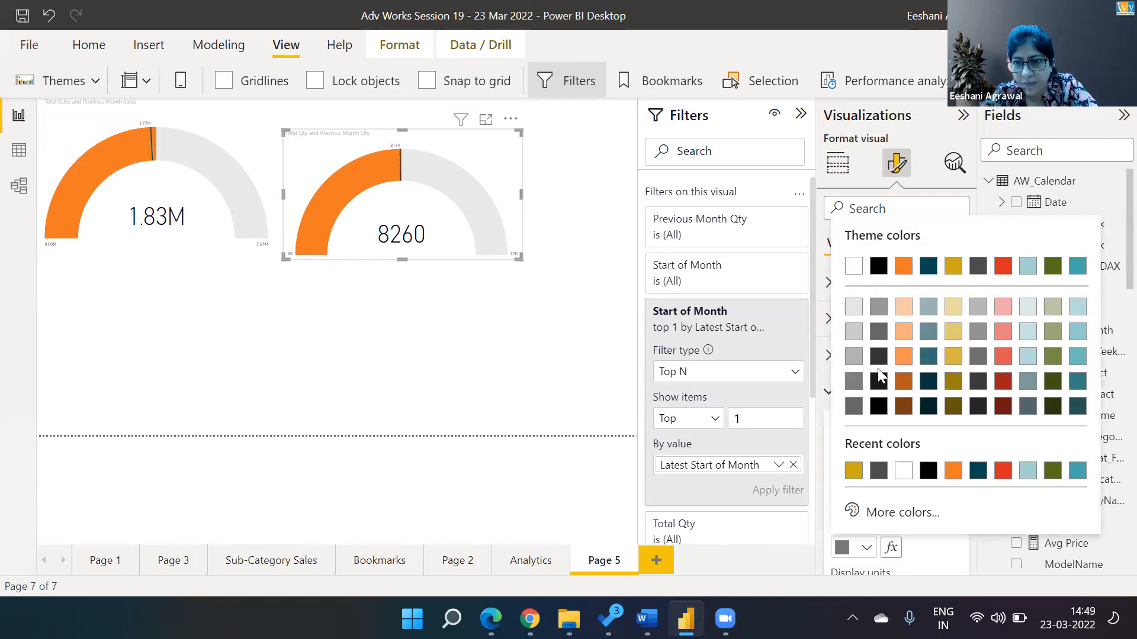
pyautogui.click(879, 268)
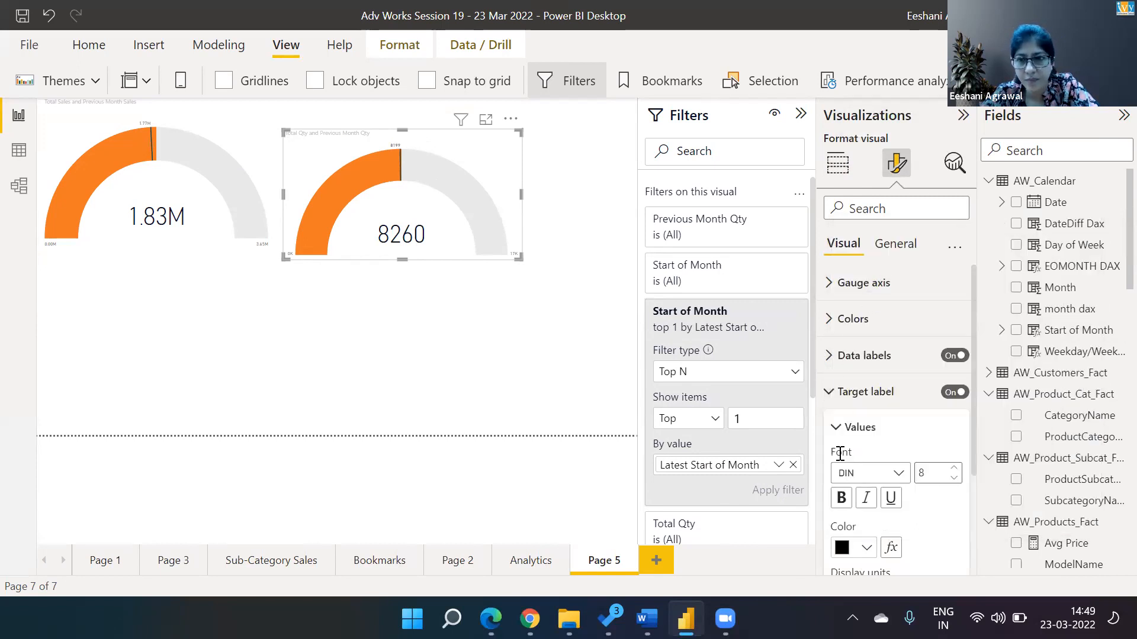
pyautogui.click(841, 500)
pyautogui.click(954, 469)
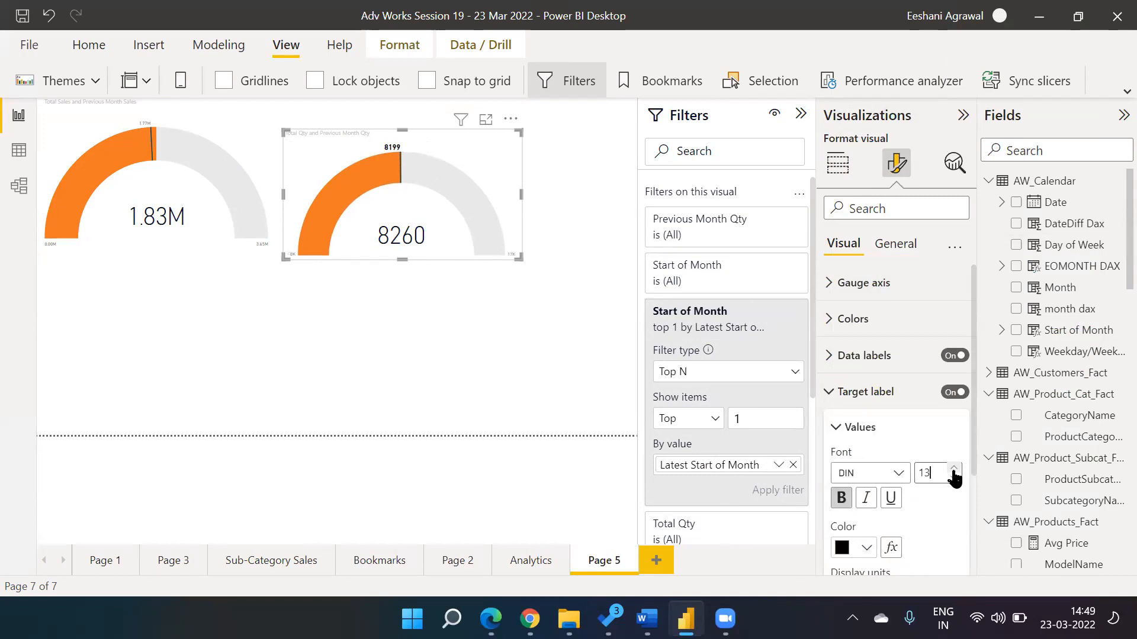
# - Try white for the quantity gauge's target label, and change its color to medium gray
pyautogui.click(867, 555)
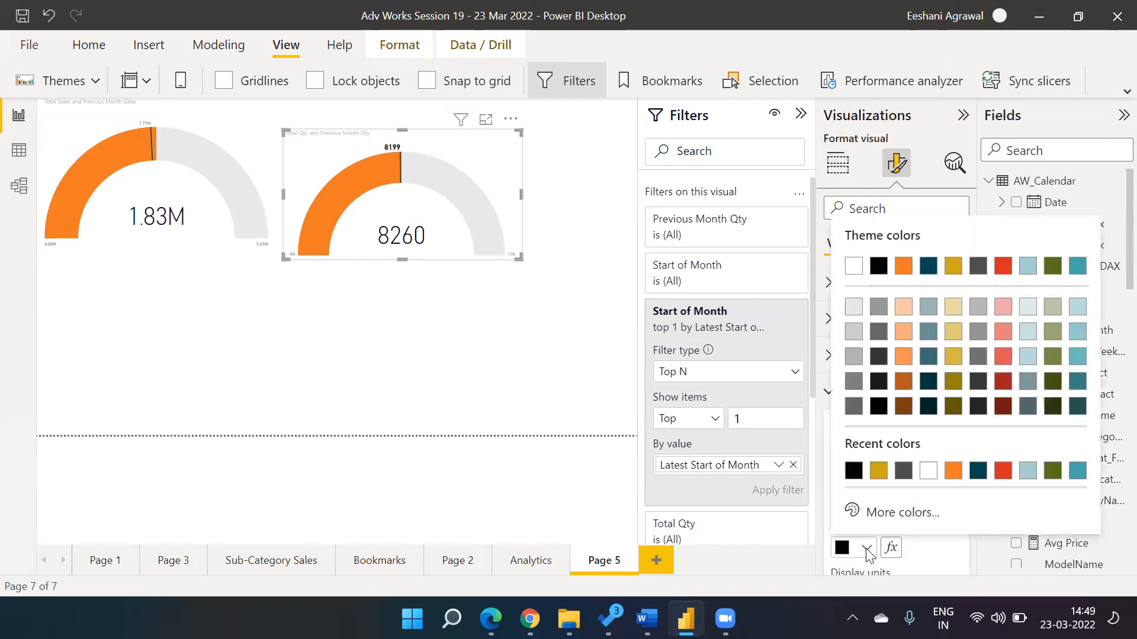
pyautogui.click(927, 473)
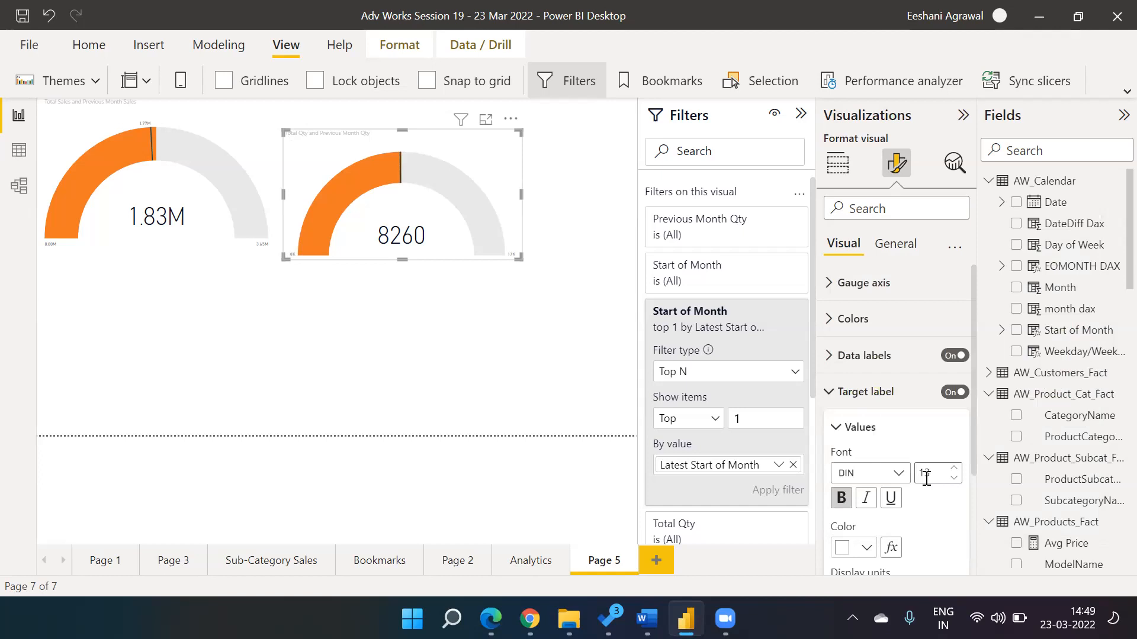
pyautogui.click(868, 549)
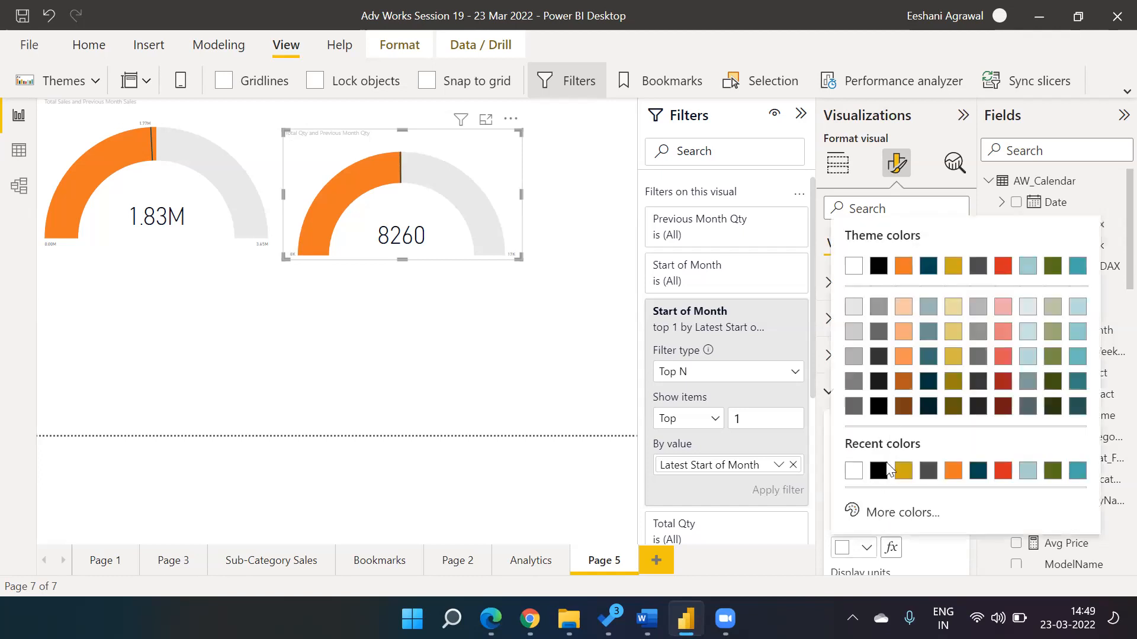
pyautogui.click(878, 308)
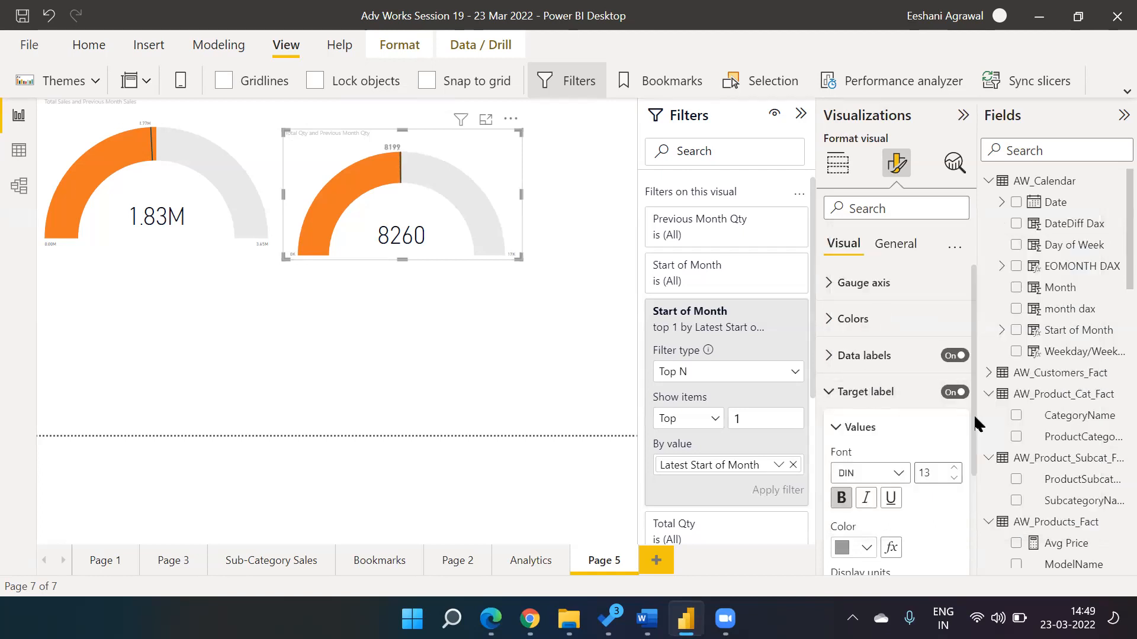
pyautogui.moveTo(974, 416)
pyautogui.mouseDown()
pyautogui.moveTo(980, 530)
pyautogui.moveTo(970, 405)
pyautogui.mouseUp()
pyautogui.click(828, 393)
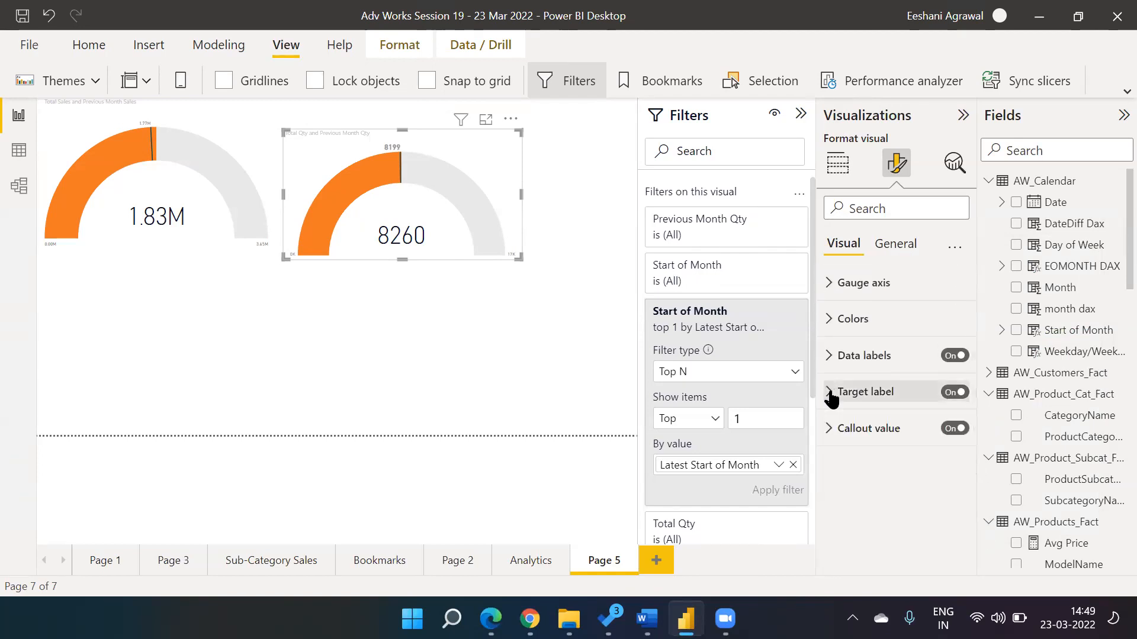
# - Examine the quantity gauge's effects options for background, visual border and shadow
pyautogui.click(896, 242)
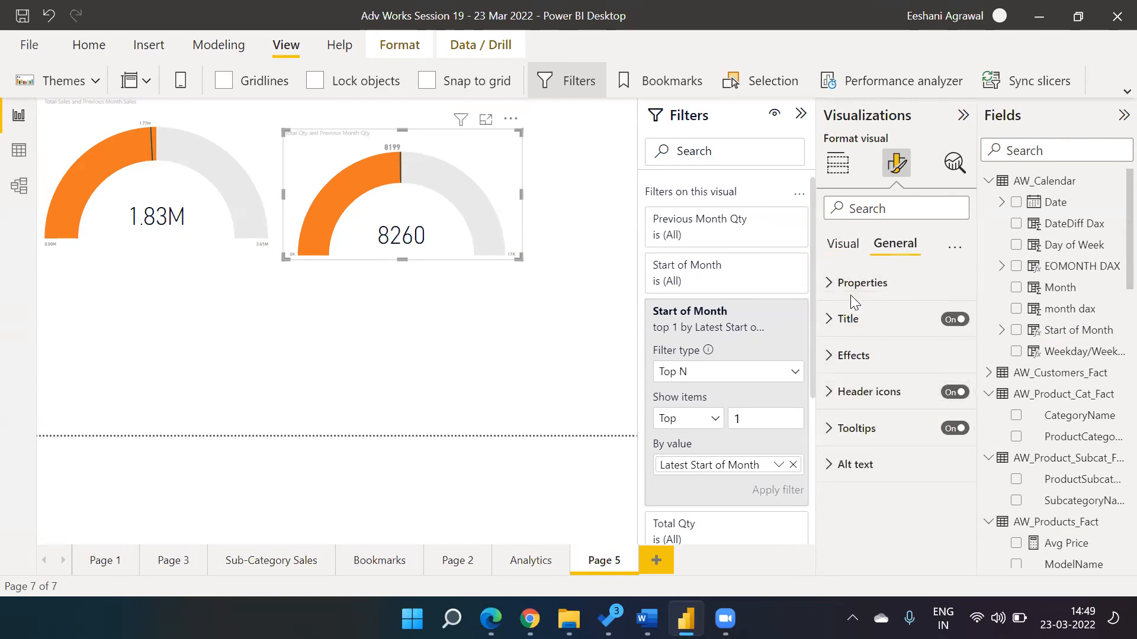
pyautogui.click(832, 357)
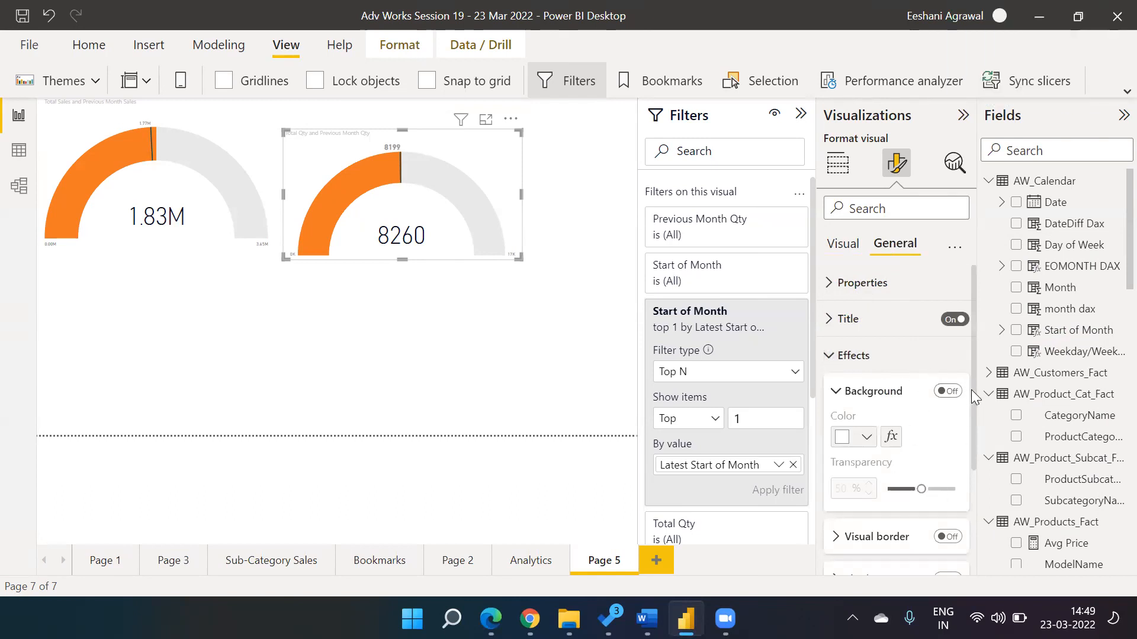
pyautogui.moveTo(974, 392); pyautogui.dragTo(978, 520)
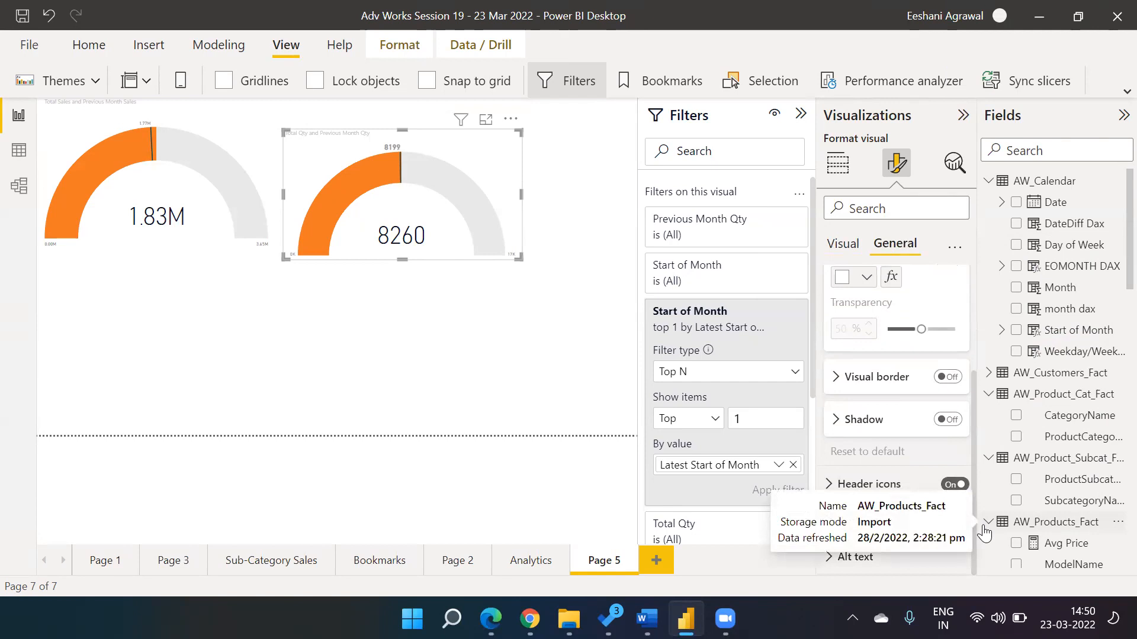
pyautogui.moveTo(983, 526); pyautogui.dragTo(982, 452)
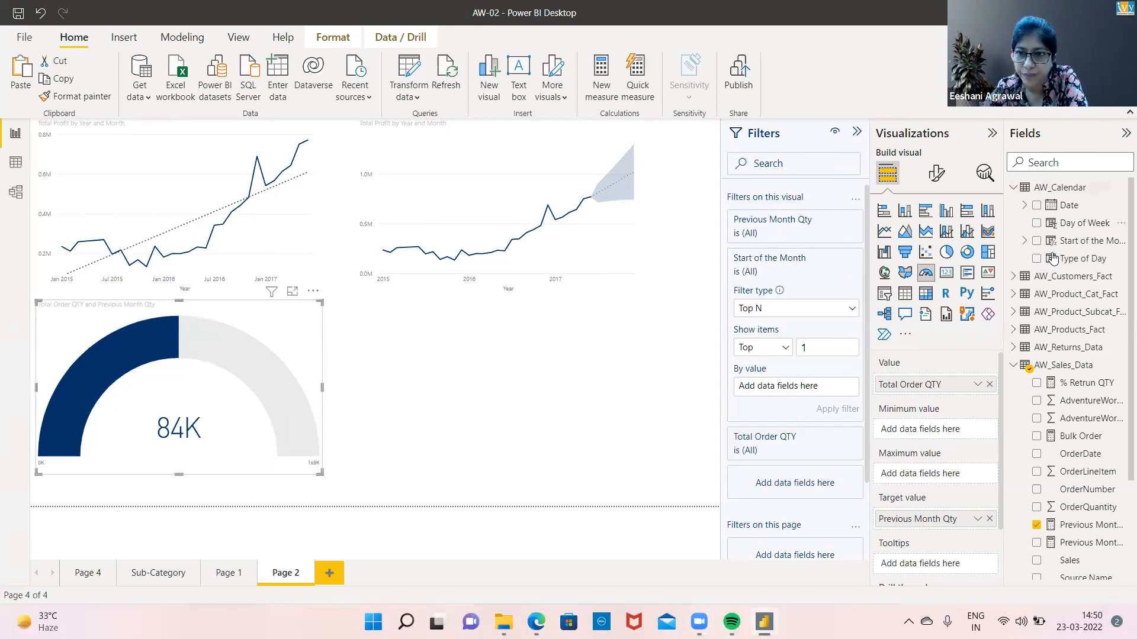
# - In the AW-02 report, base the Total Order QTY gauge's Top N filter on the Latest Start of the Month and apply it
pyautogui.moveTo(1074, 241); pyautogui.dragTo(826, 386)
pyautogui.click(838, 388)
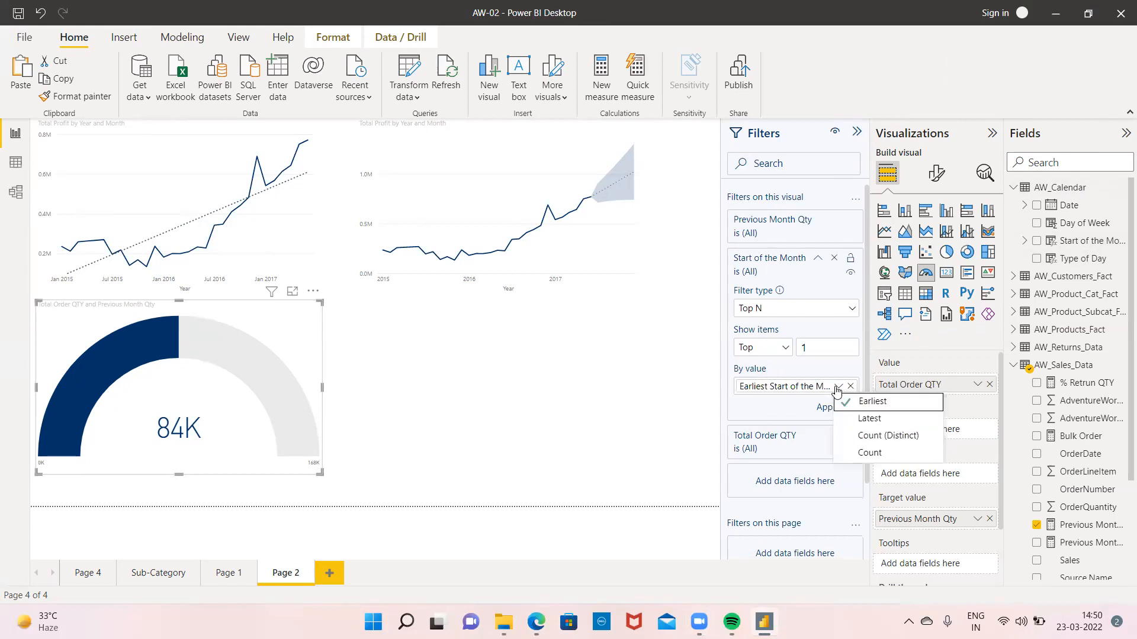
pyautogui.click(859, 417)
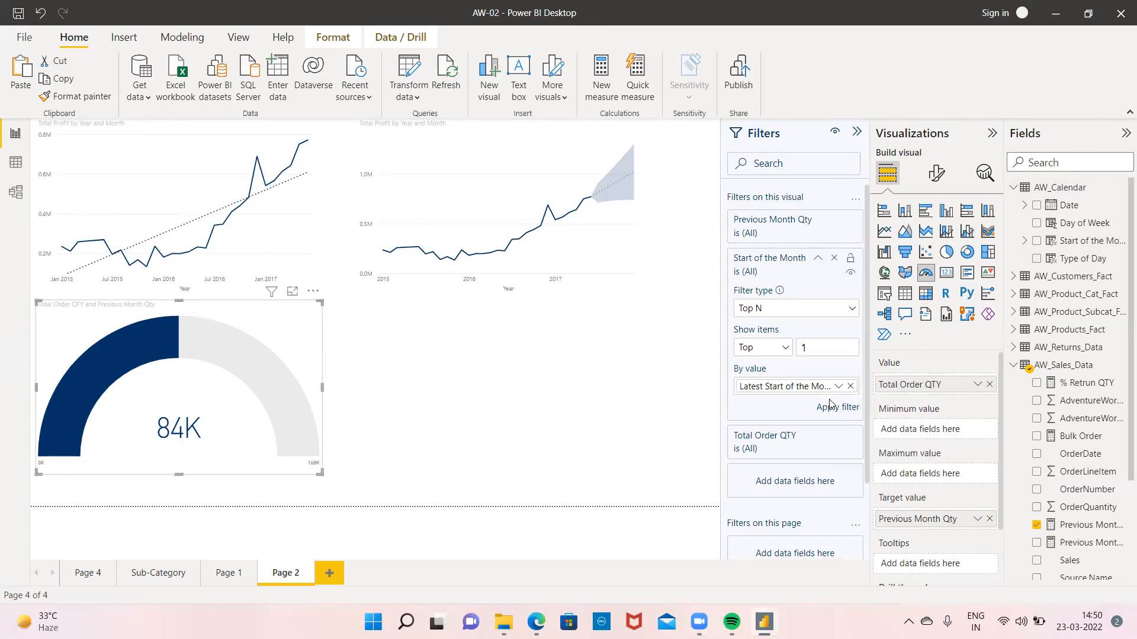
pyautogui.click(833, 408)
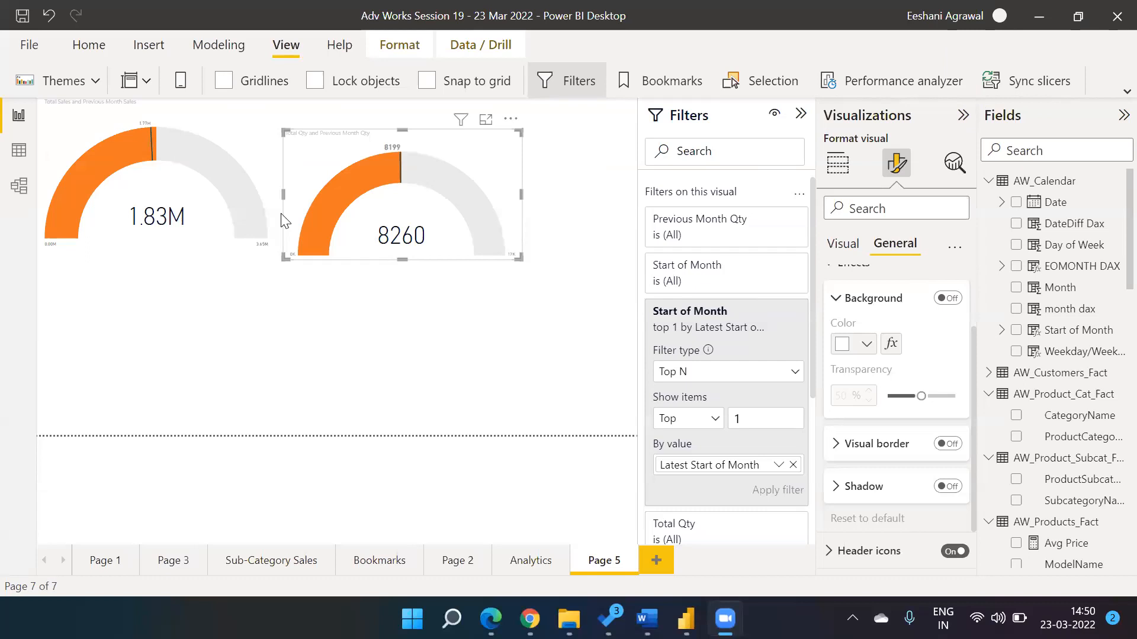
# - Rename Page 5 as Gauge, correcting the misspelled name
pyautogui.doubleClick(605, 558)
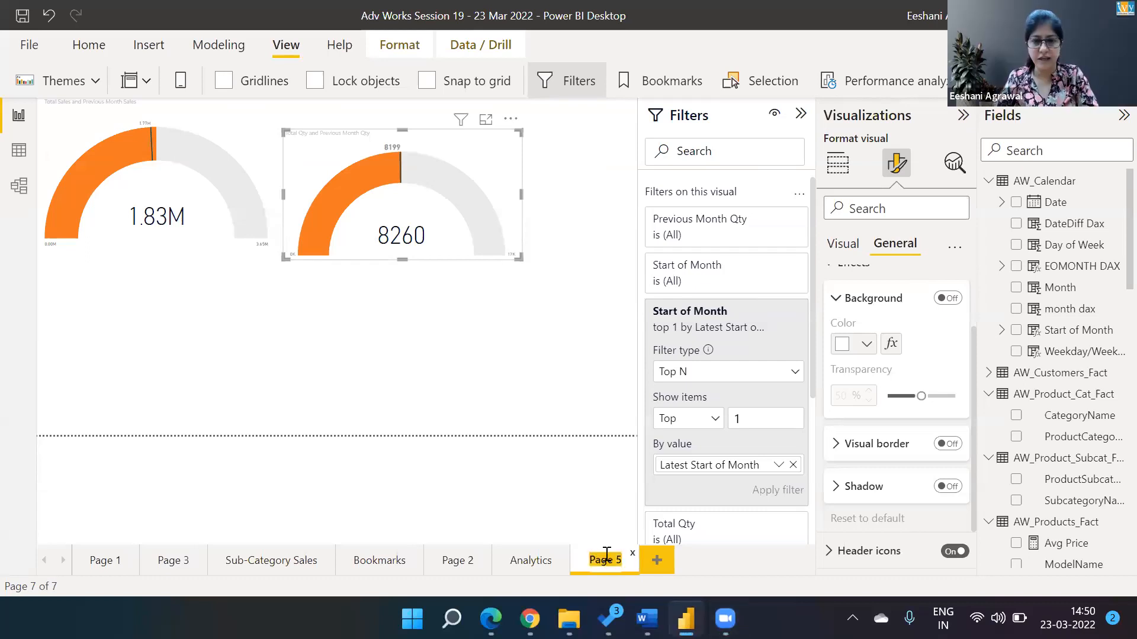
pyautogui.write('Ga')
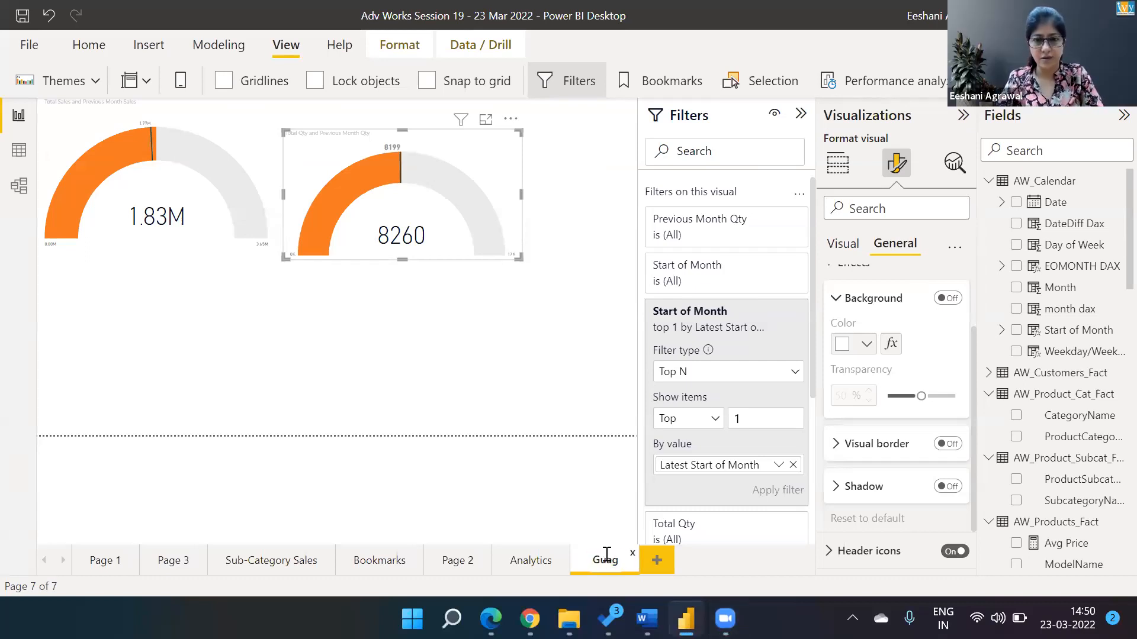
pyautogui.write('age')
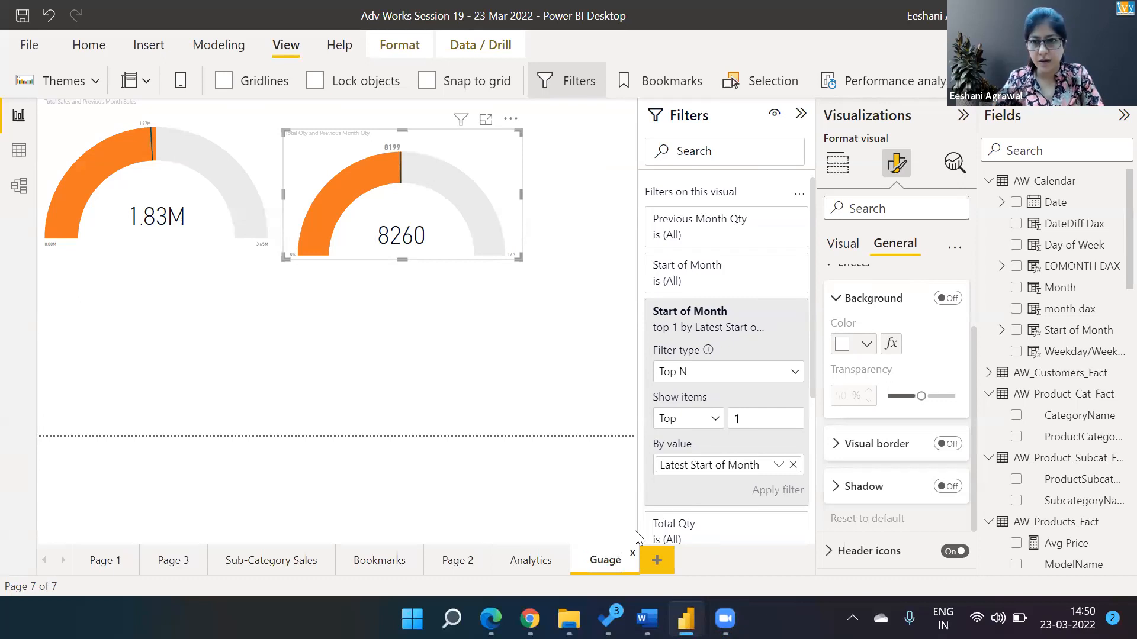
pyautogui.press('Return')
pyautogui.click(837, 166)
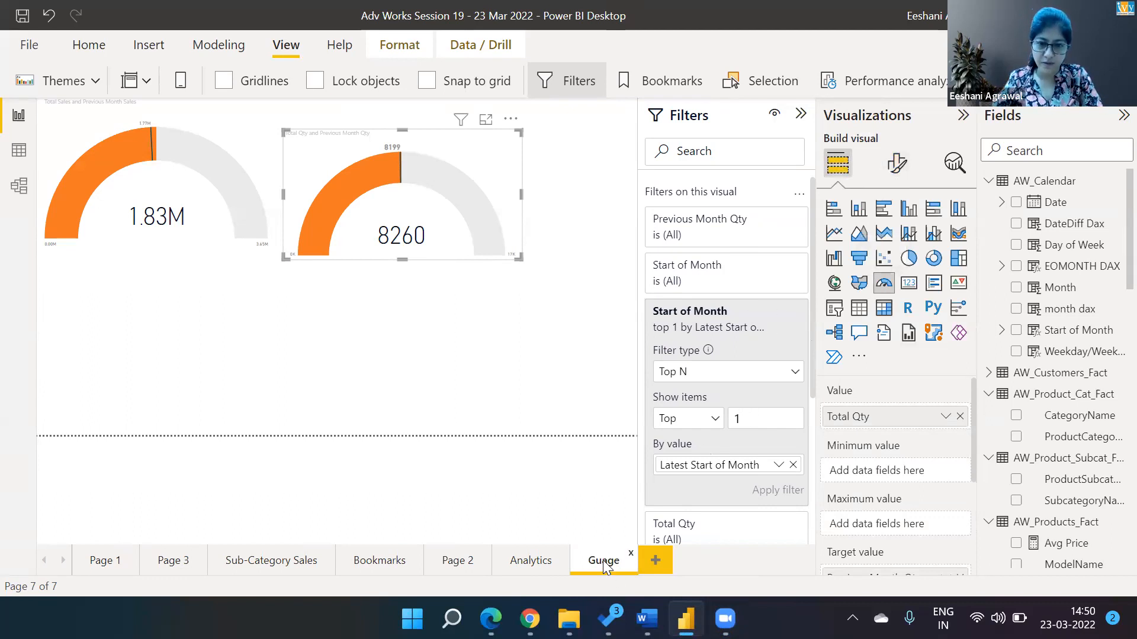
pyautogui.press('BackSpace')
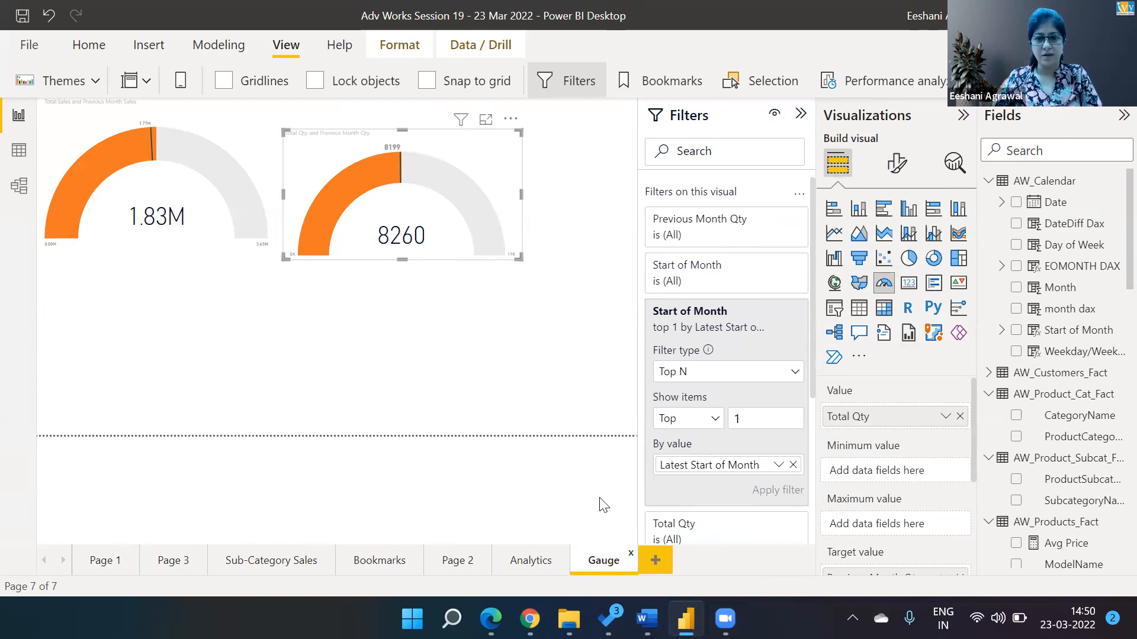
pyautogui.click(590, 356)
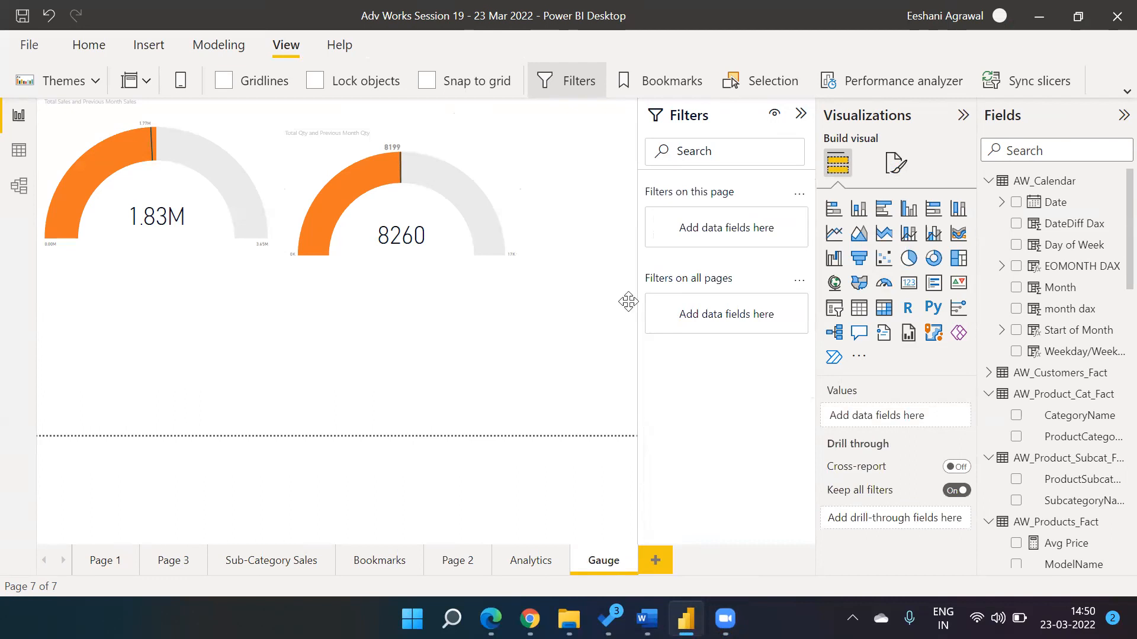
pyautogui.click(447, 253)
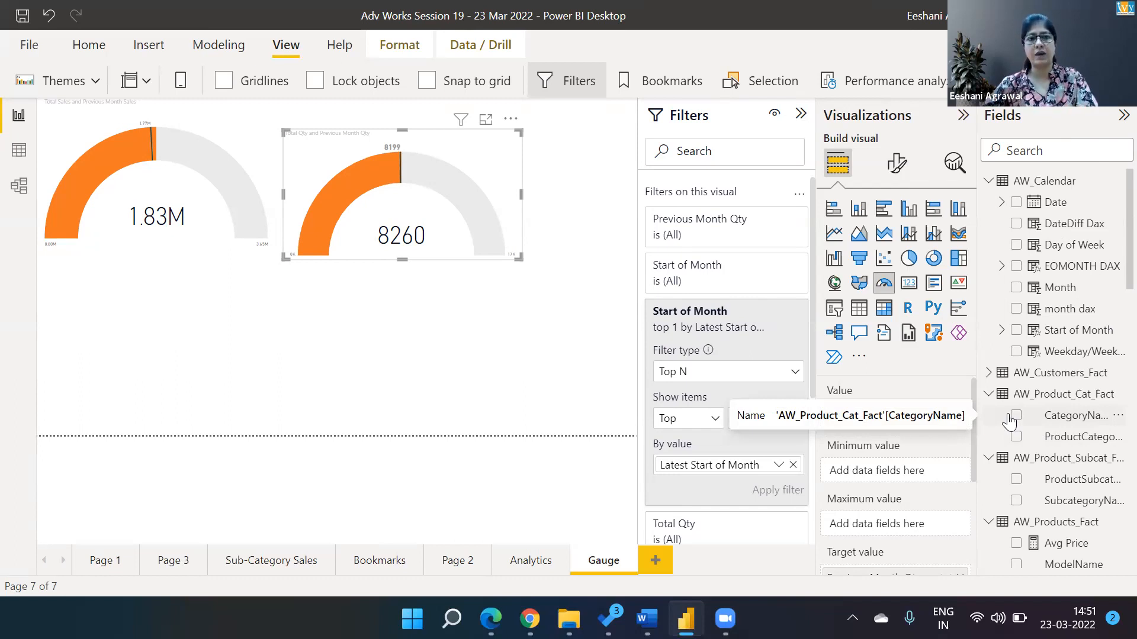
# - Add a new report page and name it Decomposition Tree
pyautogui.click(655, 560)
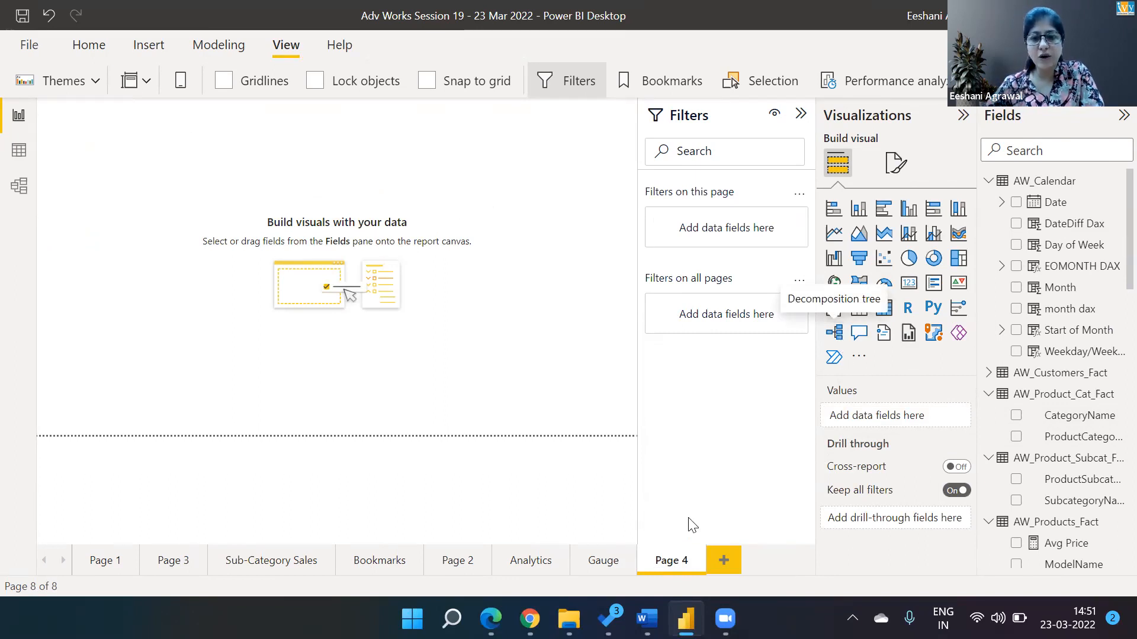
pyautogui.doubleClick(683, 560)
pyautogui.write('Decomposition Tree')
pyautogui.press('Return')
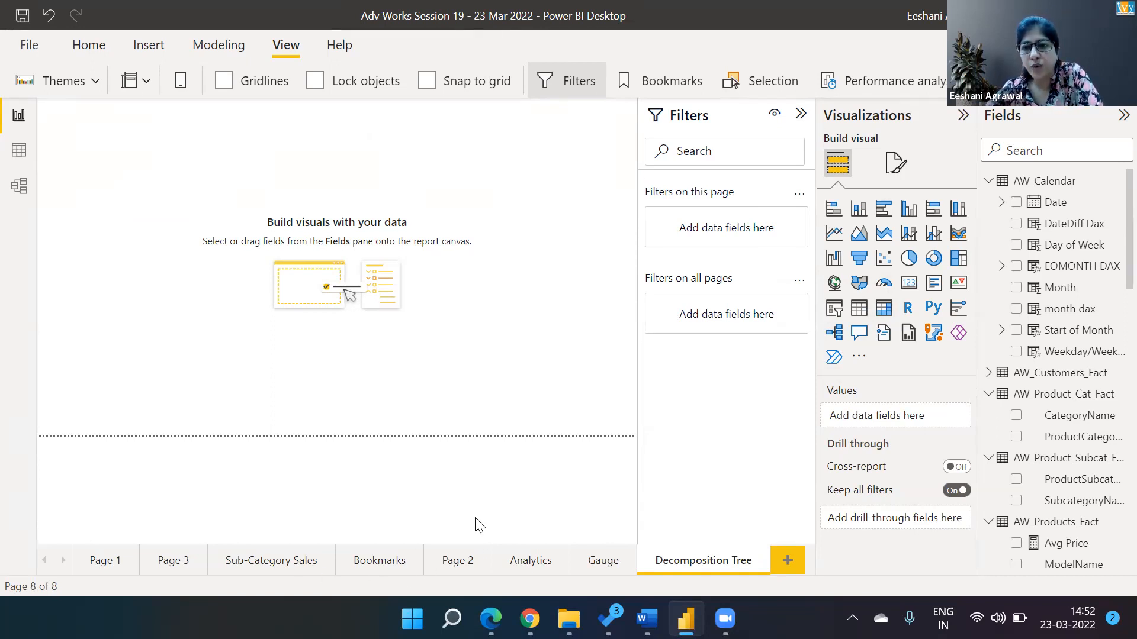
# - Add an enlarged decomposition tree that analyzes Total Sales, and show it in focus mode
pyautogui.click(834, 333)
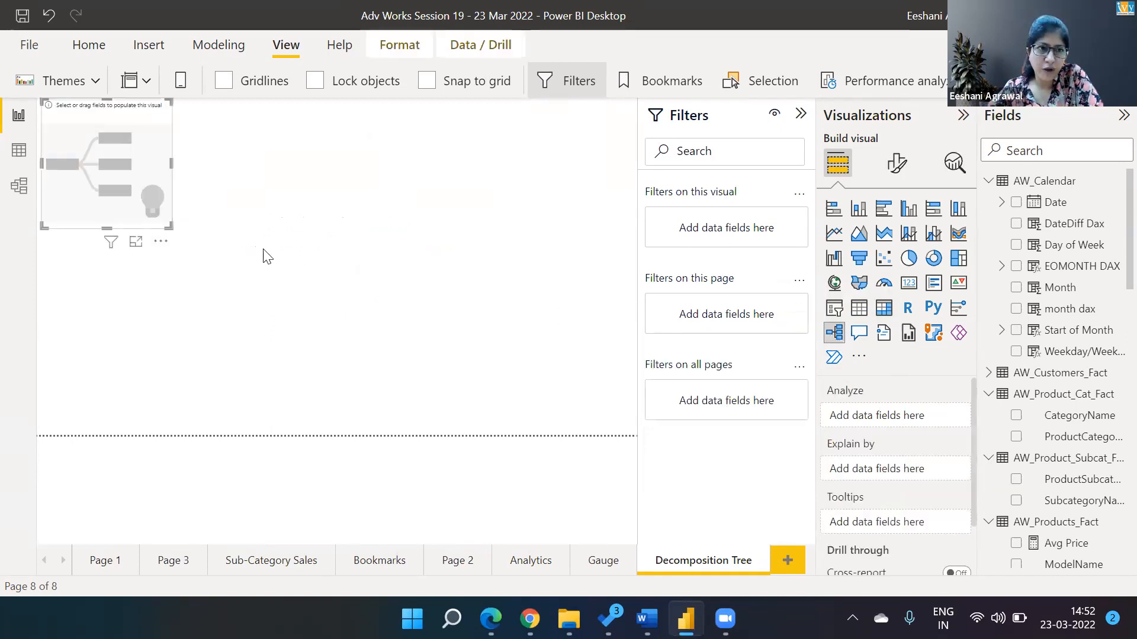
pyautogui.moveTo(170, 226); pyautogui.dragTo(437, 430)
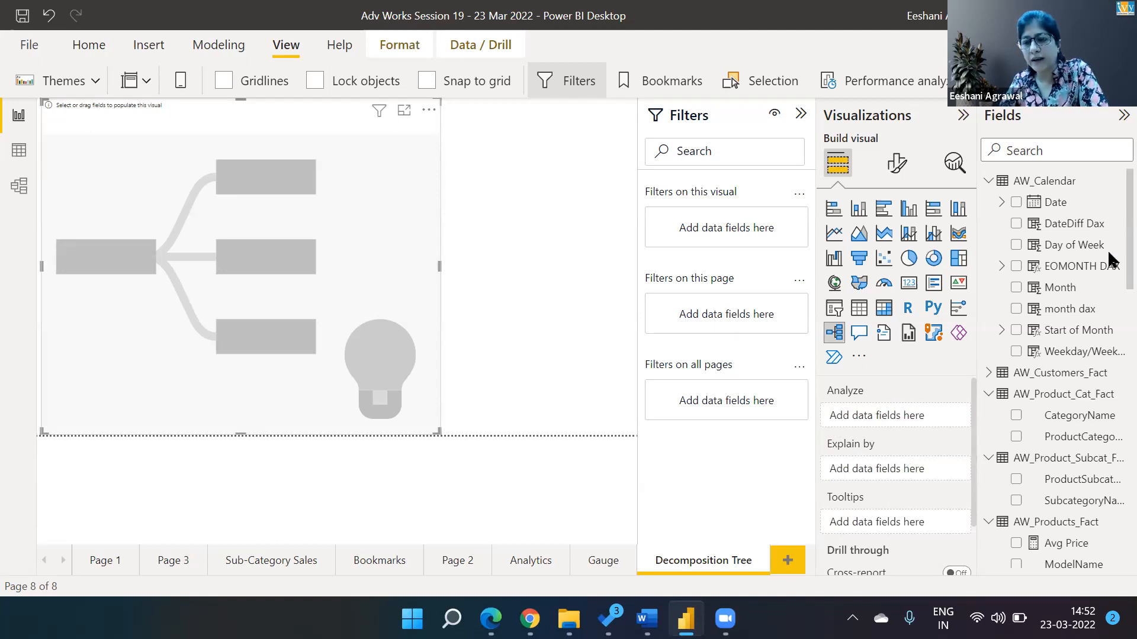
pyautogui.scroll(-5, 1107, 250)
pyautogui.scroll(-10, 1107, 372)
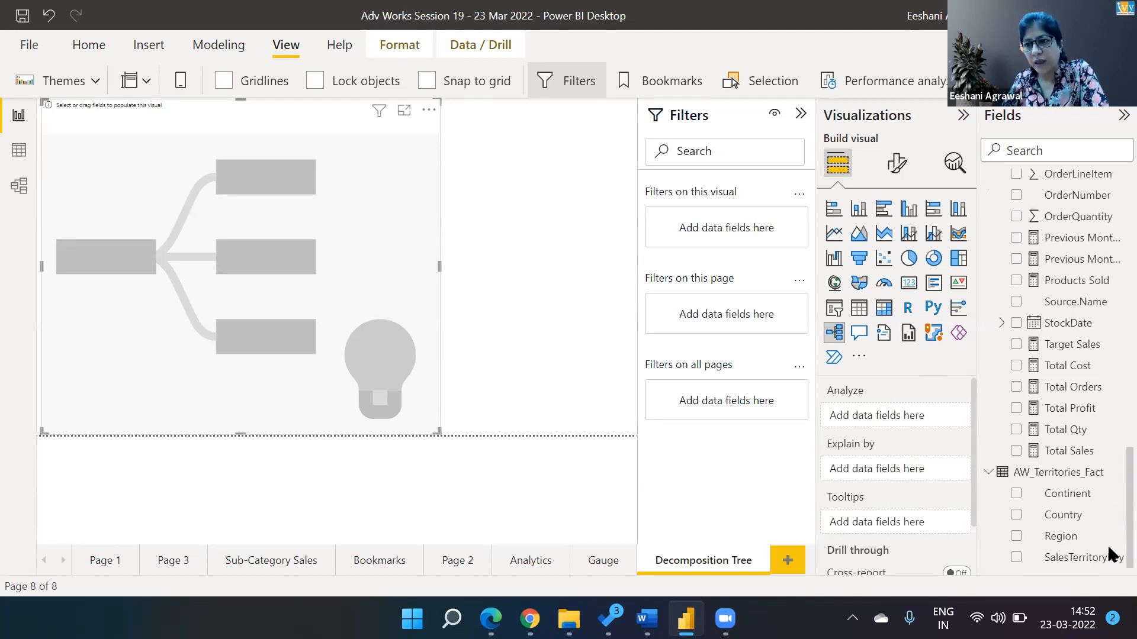
pyautogui.click(1016, 452)
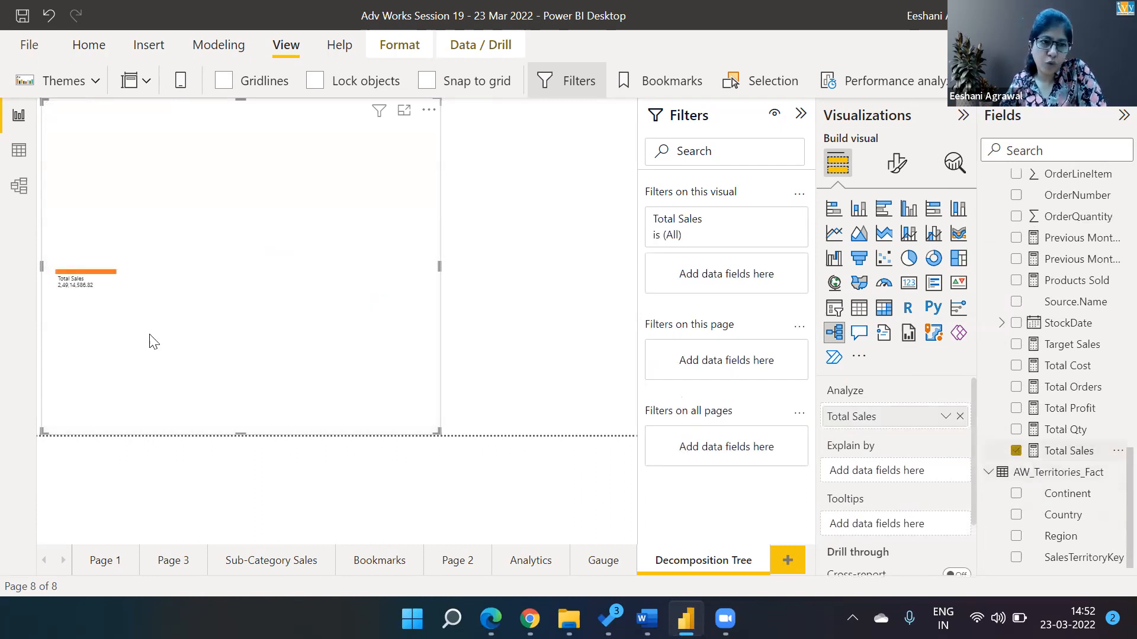
pyautogui.click(404, 112)
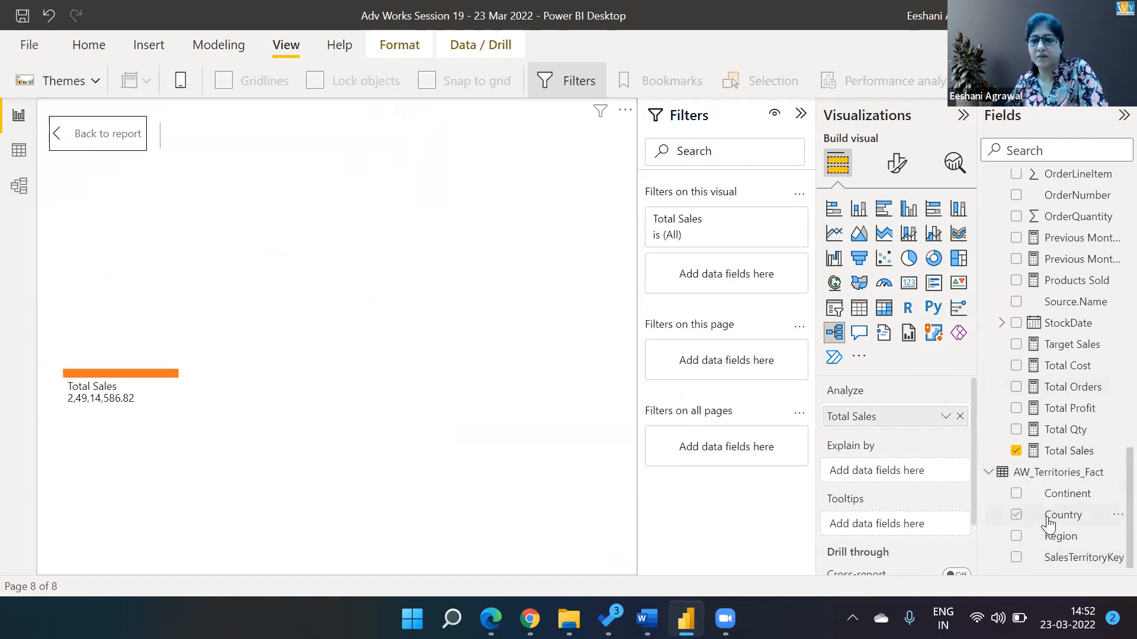
# - Explain Total Sales by Country in the decomposition tree and split it by high value
pyautogui.moveTo(1016, 524); pyautogui.dragTo(917, 483)
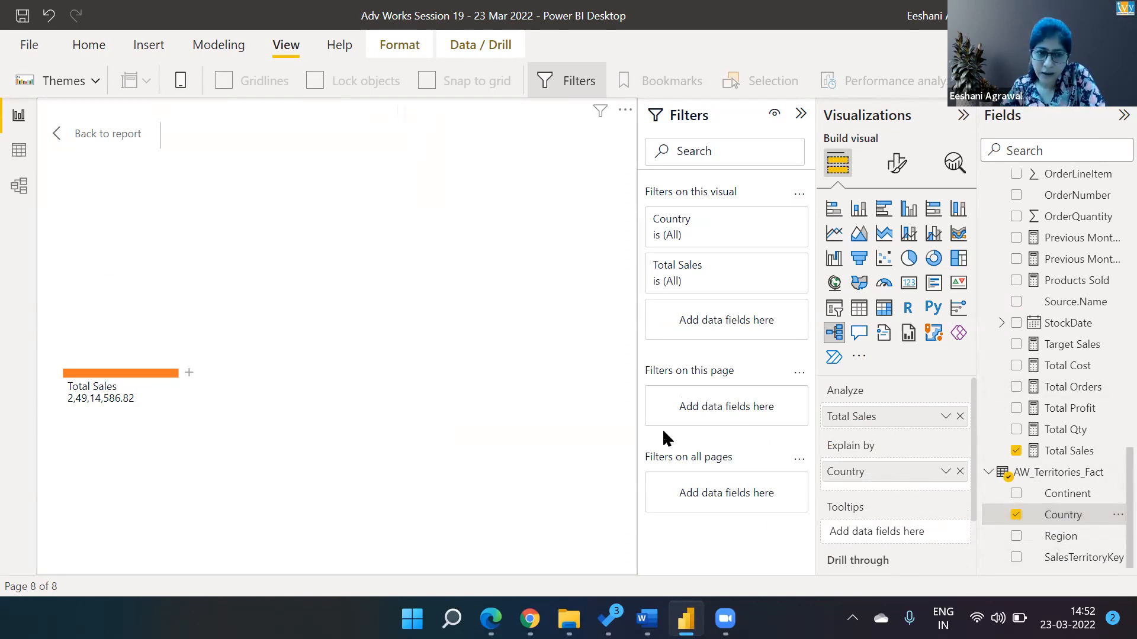
pyautogui.click(189, 373)
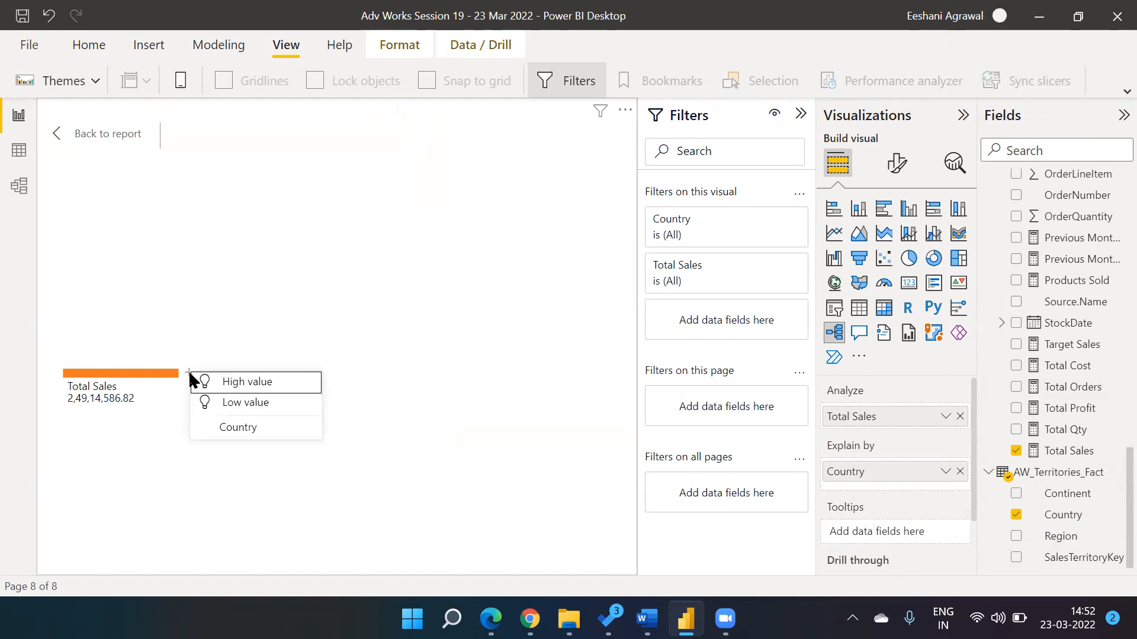
pyautogui.click(236, 385)
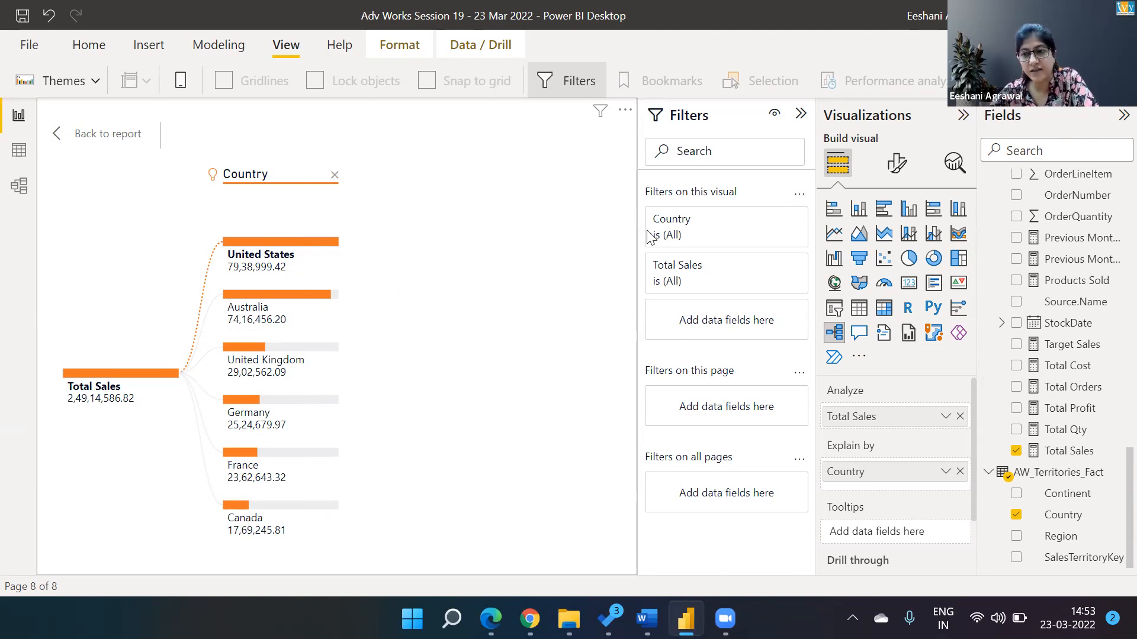
# - Add CategoryName from AW_Product_Cat_Fact to the decomposition tree's explain-by fields
pyautogui.scroll(10, 1107, 482)
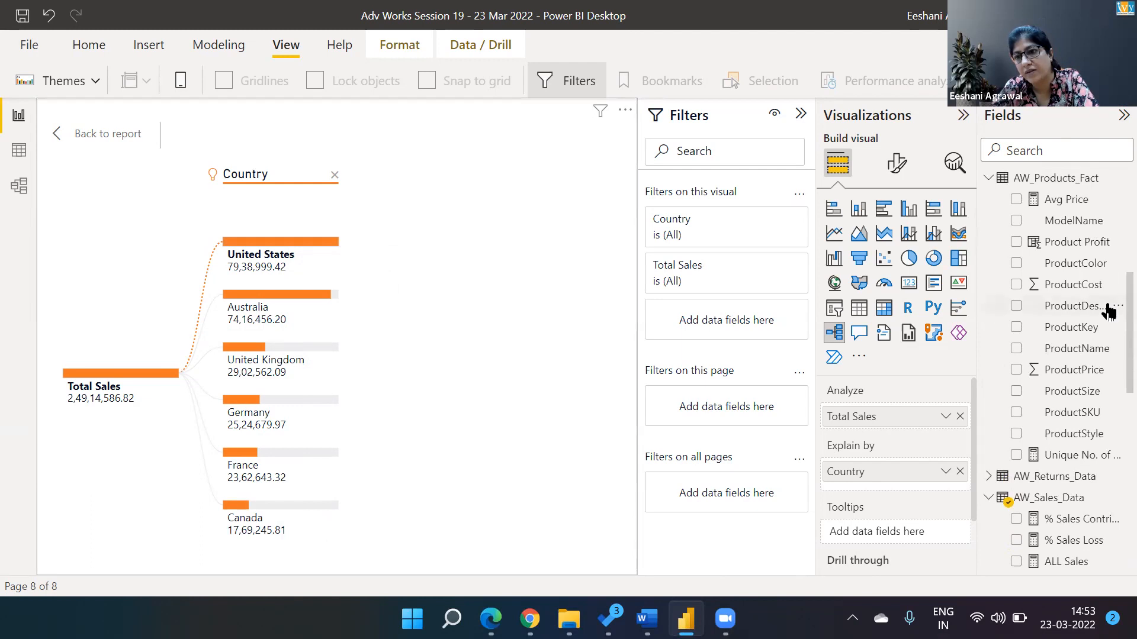
pyautogui.scroll(8, 1107, 254)
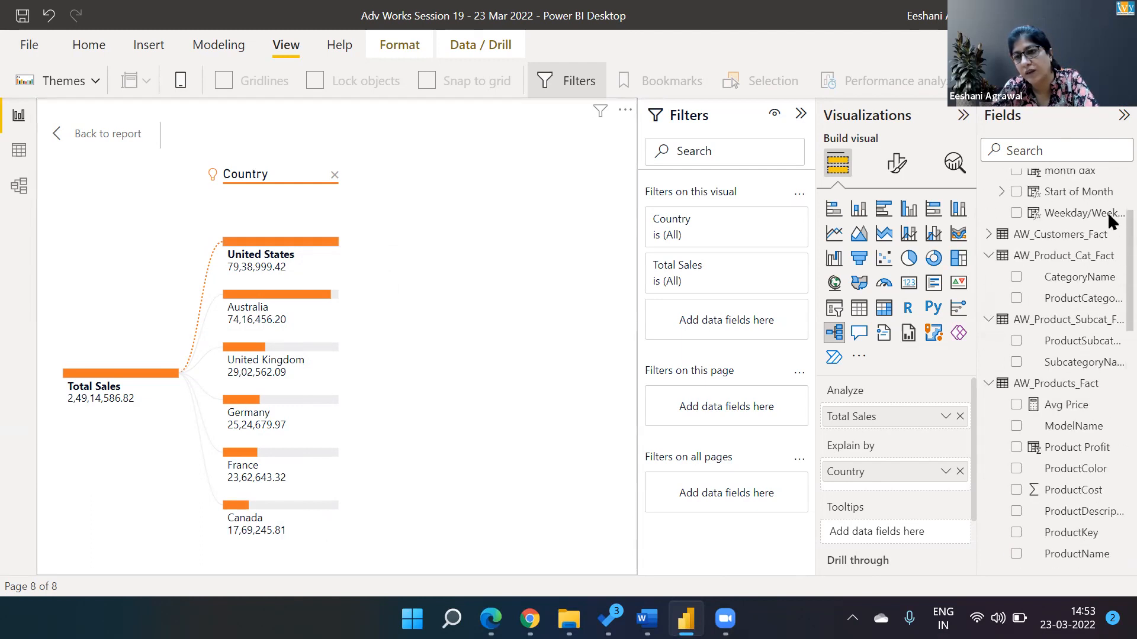
pyautogui.scroll(-3, 1109, 214)
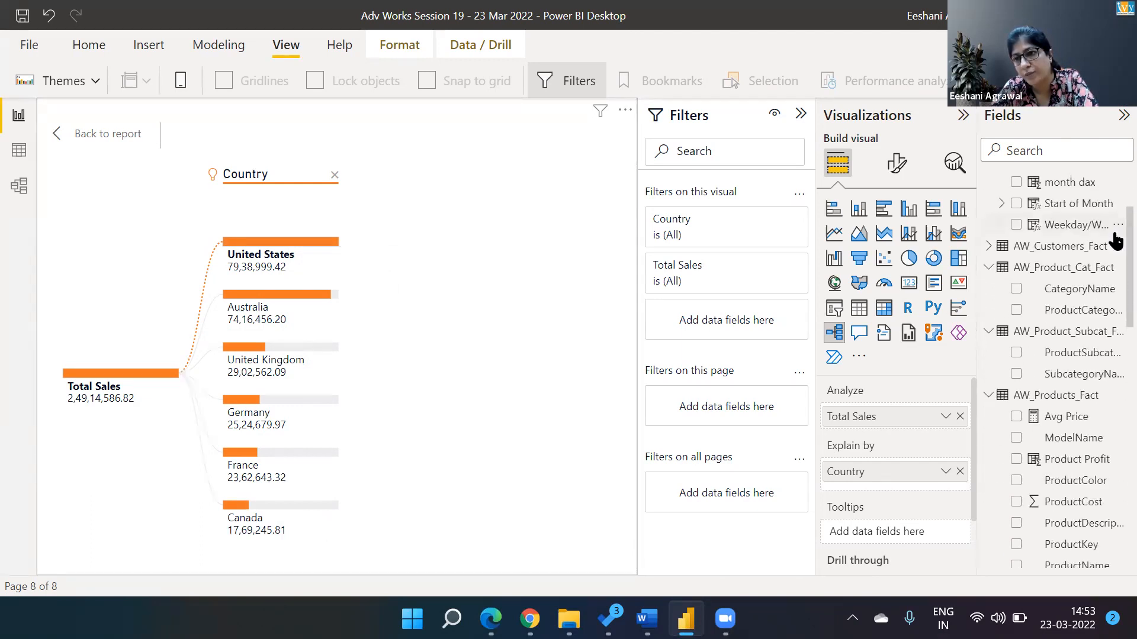
pyautogui.moveTo(1060, 294); pyautogui.dragTo(897, 499)
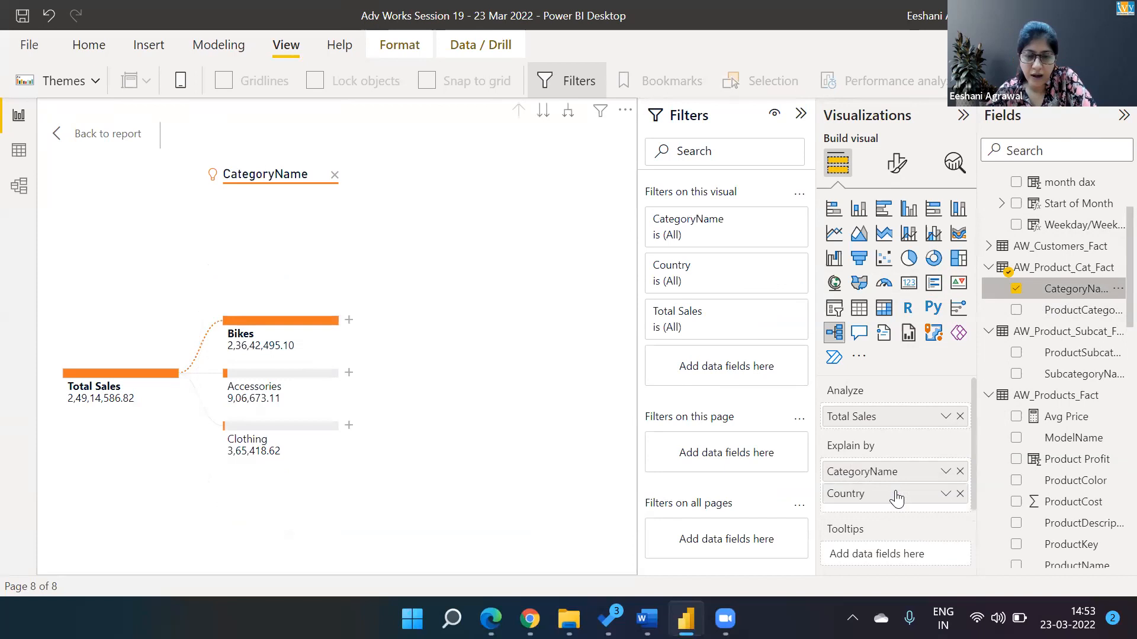
# - Remove the CategoryName level from the tree and split Total Sales by high value again
pyautogui.click(333, 175)
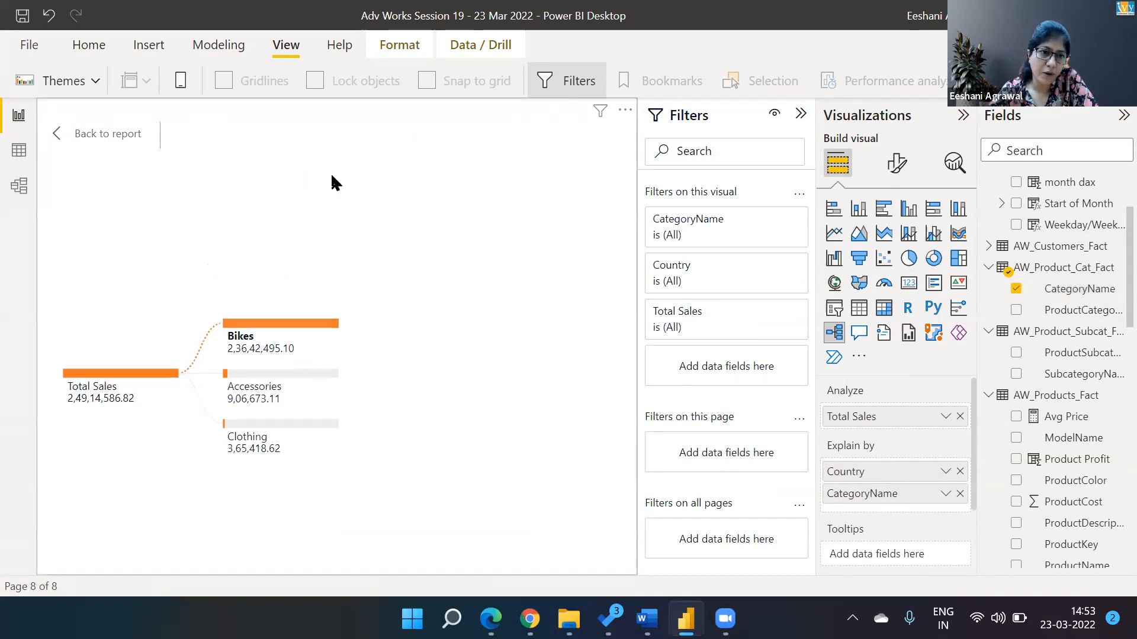
pyautogui.click(189, 373)
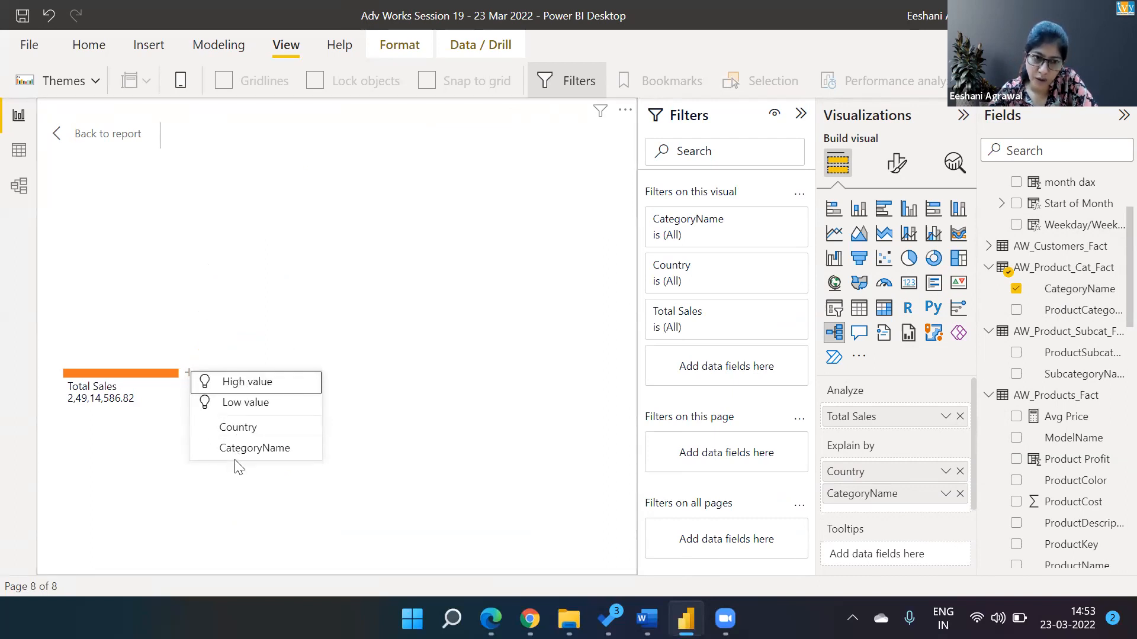
pyautogui.click(245, 385)
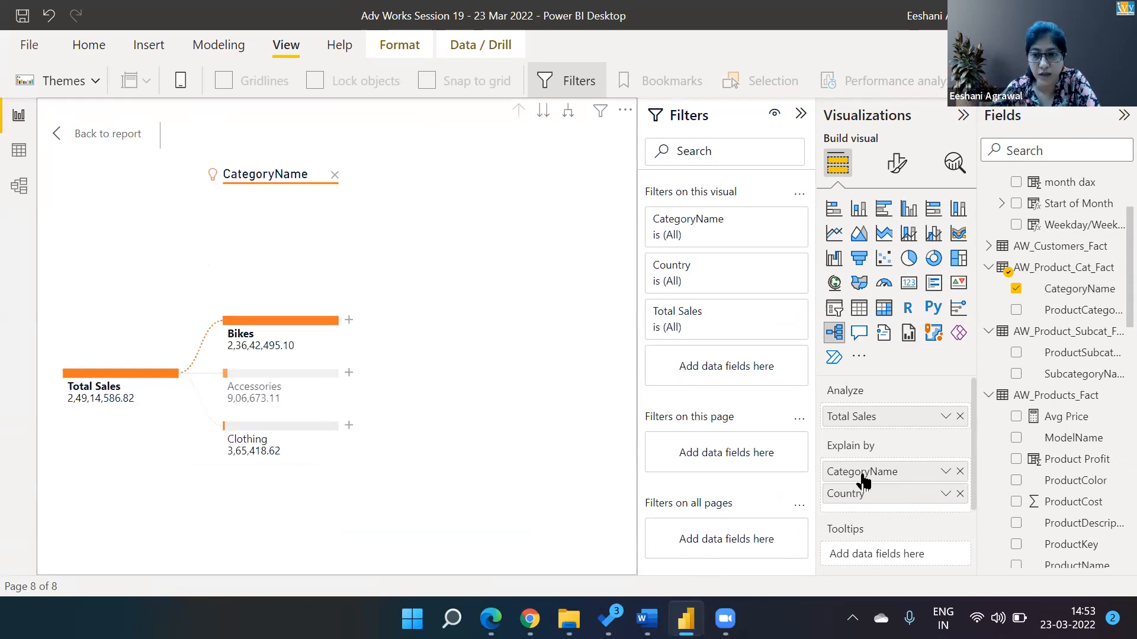
# - Try placing Country before CategoryName in the explain-by fields, and redo the high-value split of Total Sales
pyautogui.moveTo(863, 493); pyautogui.dragTo(859, 467)
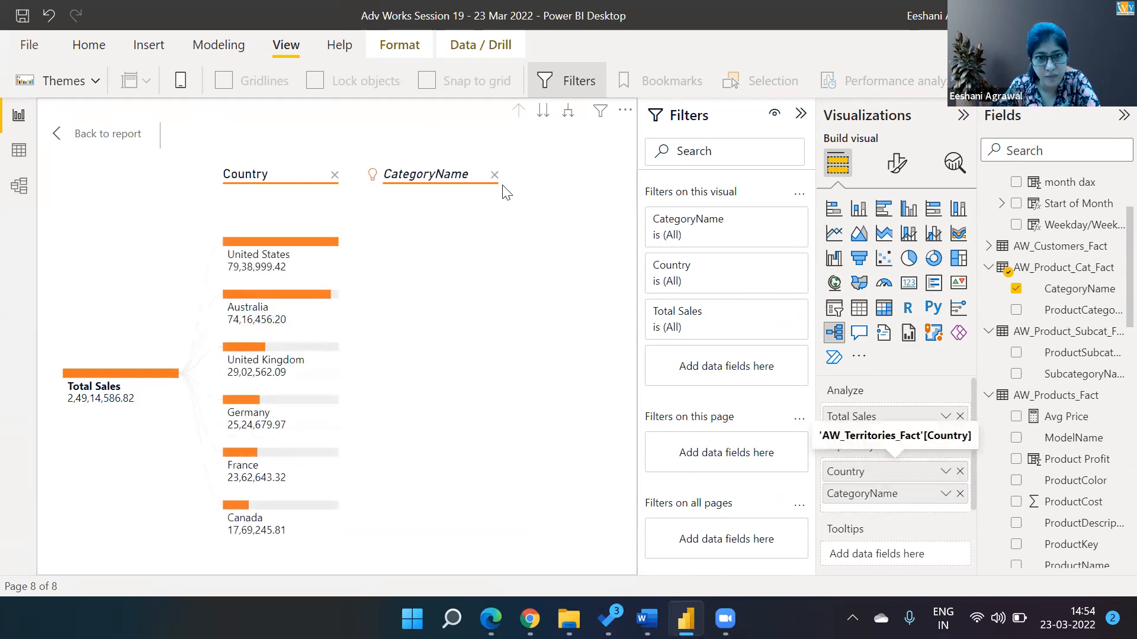
pyautogui.click(335, 177)
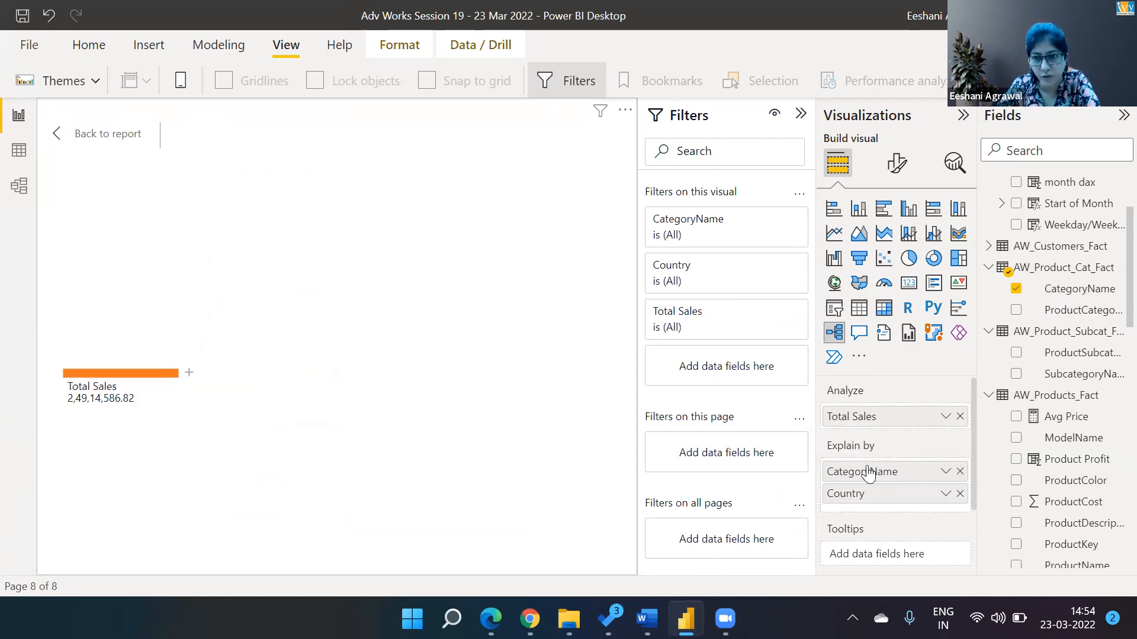
pyautogui.moveTo(858, 499); pyautogui.dragTo(857, 472)
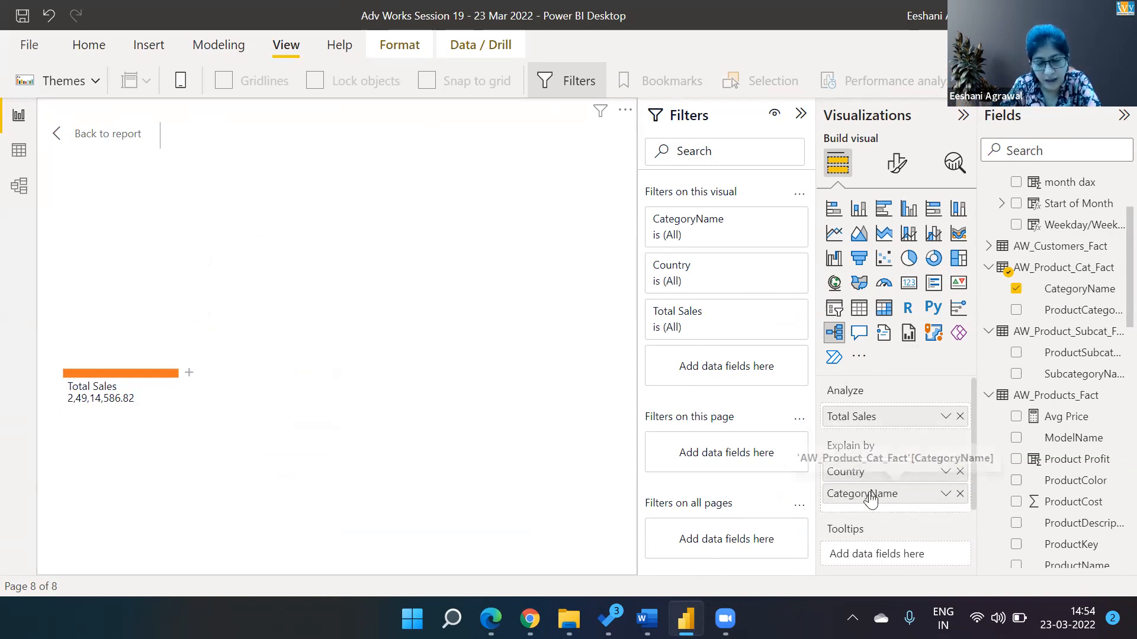
pyautogui.click(191, 375)
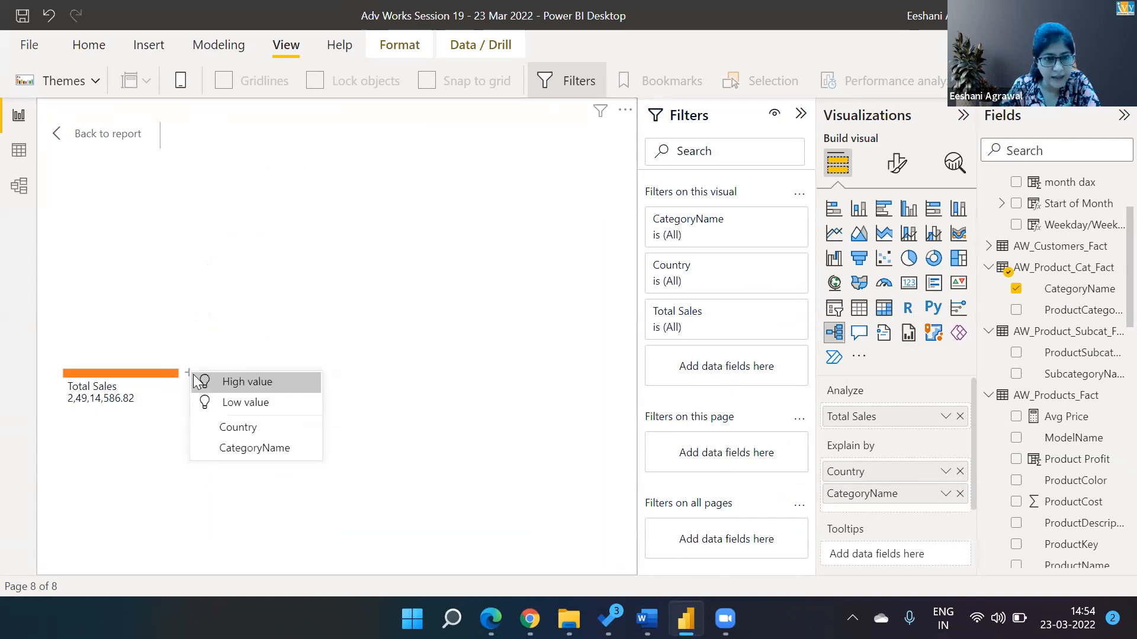
pyautogui.click(225, 381)
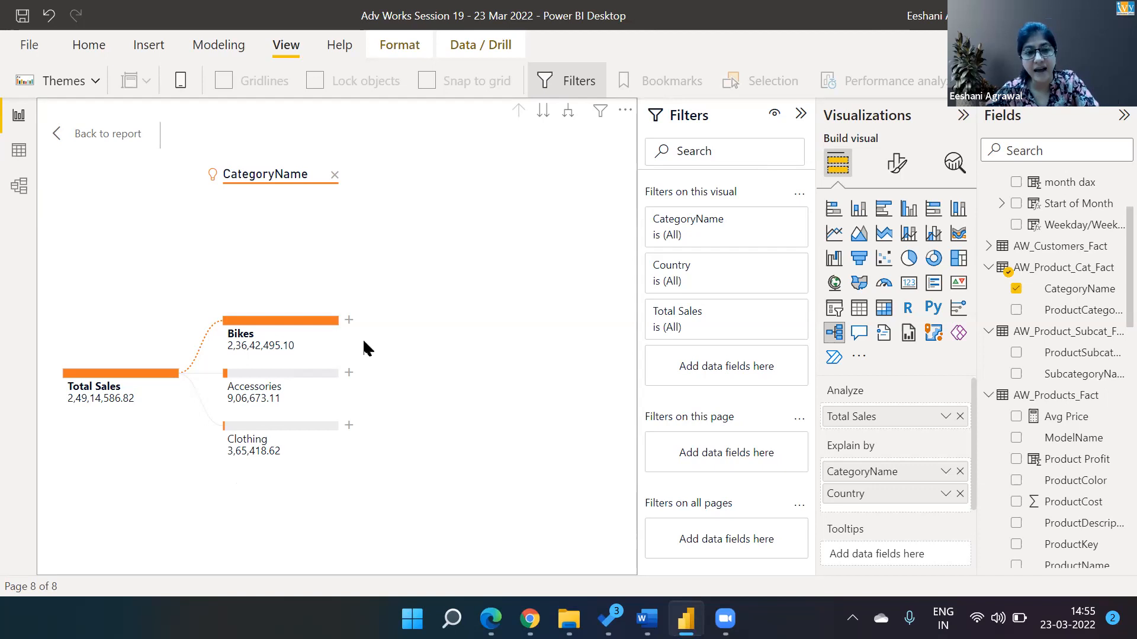
# - Split the Bikes category by high value and compare the country breakdowns of Accessories, Clothing and Bikes
pyautogui.click(349, 322)
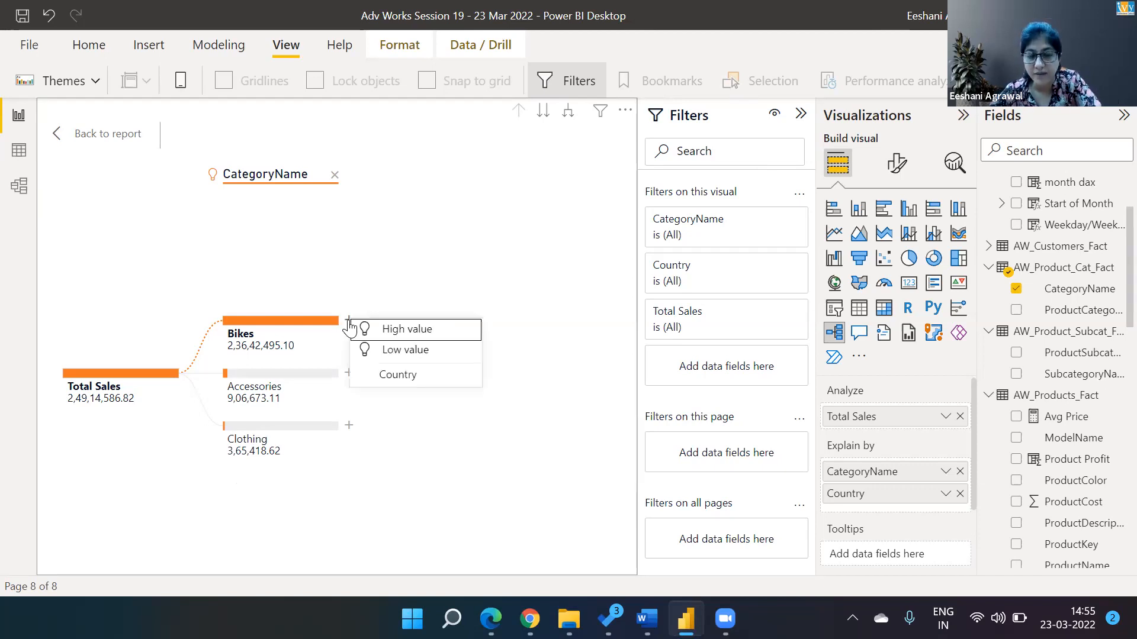
pyautogui.click(392, 336)
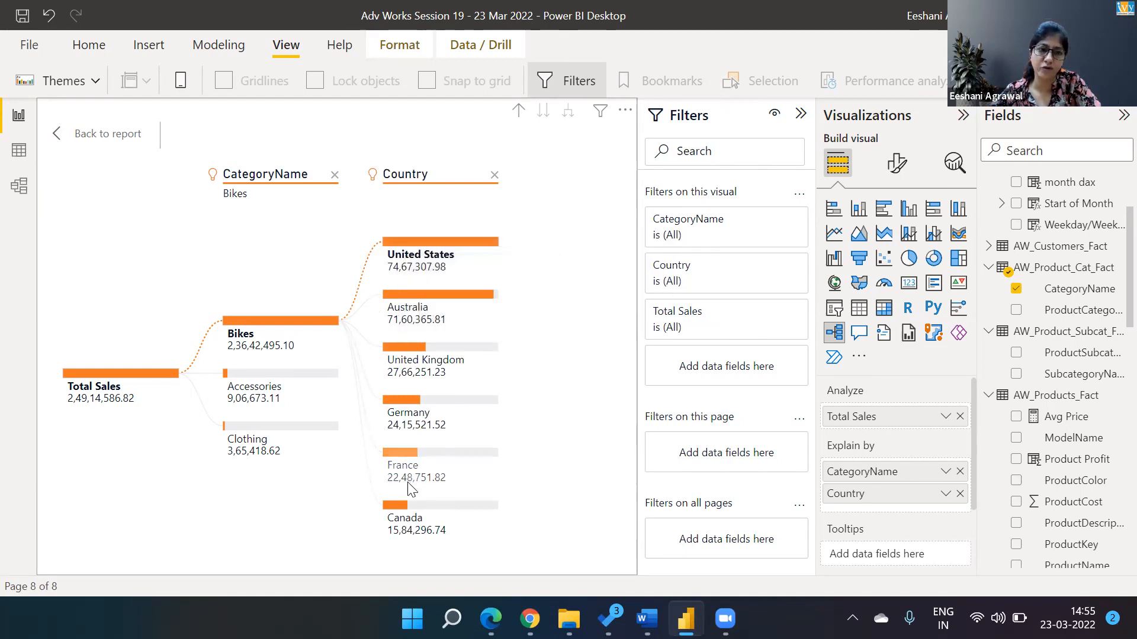
pyautogui.click(324, 379)
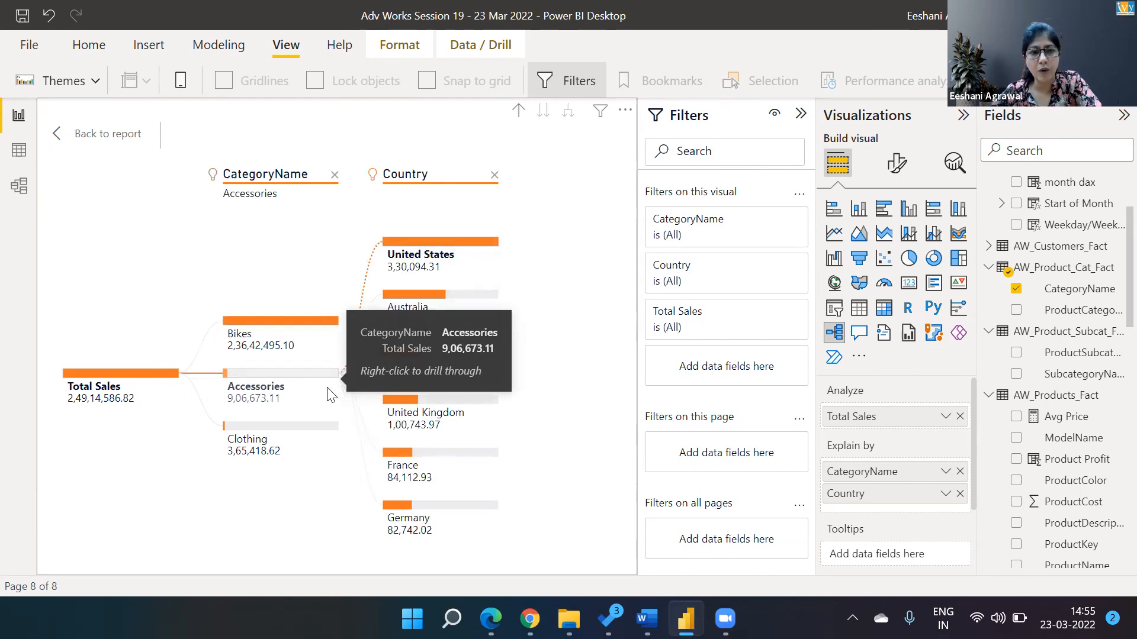
pyautogui.click(314, 435)
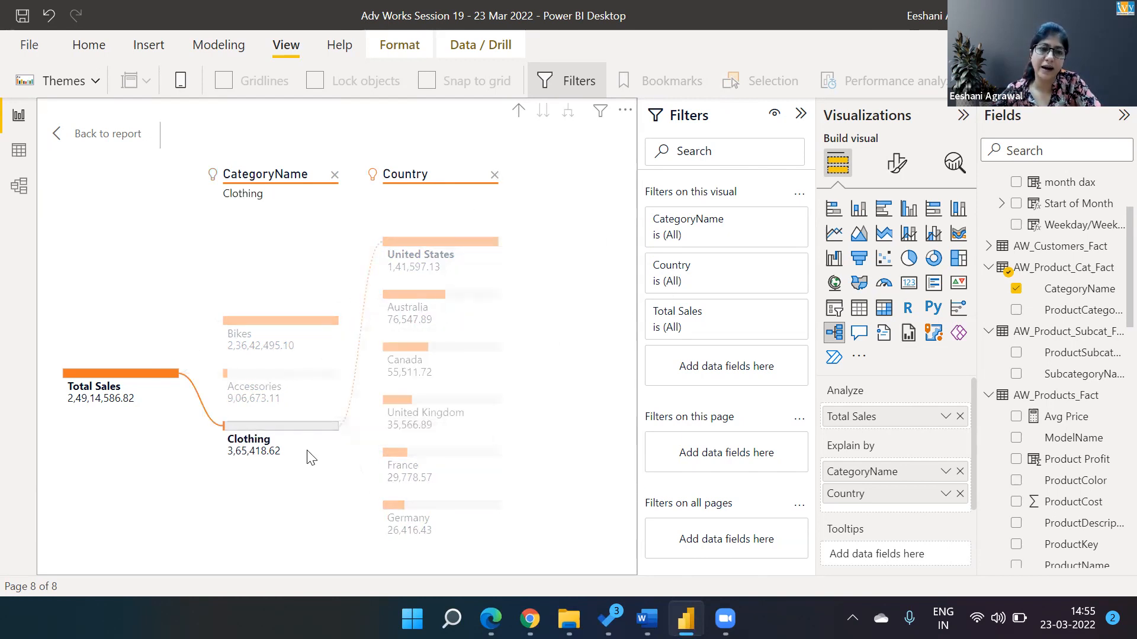
pyautogui.click(296, 382)
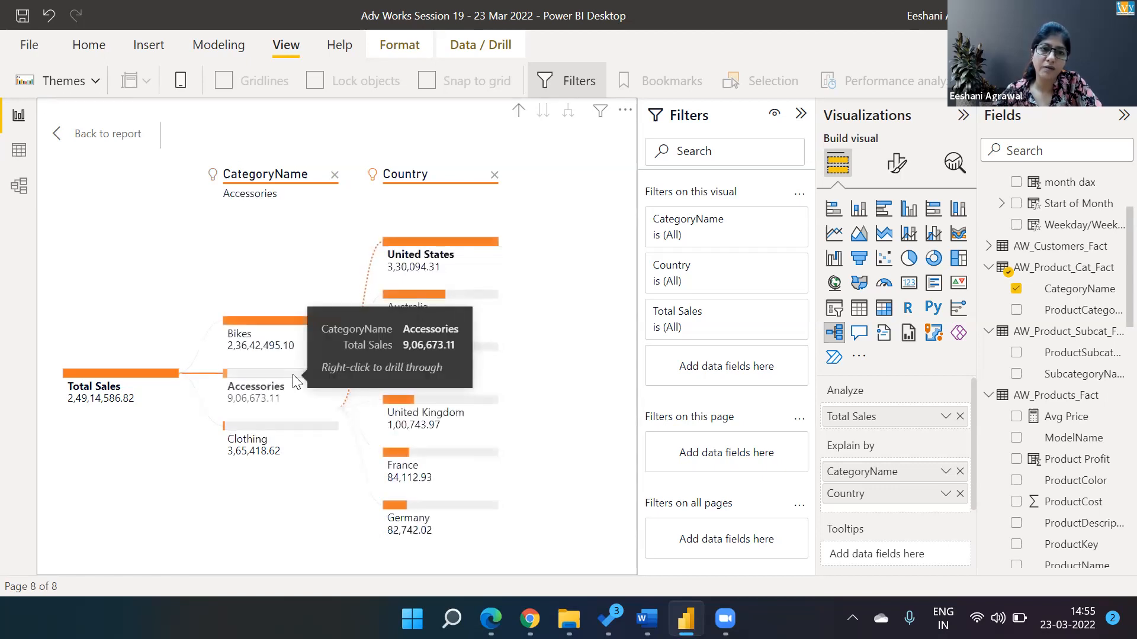
pyautogui.click(286, 320)
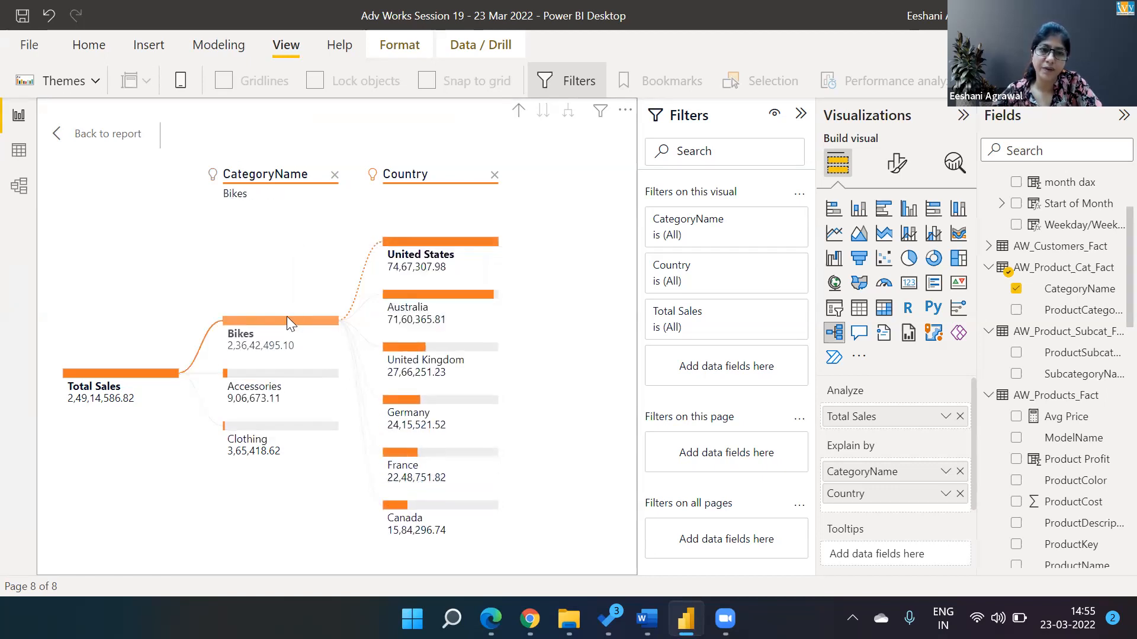
# - Check the drill-through targets available for the Bikes bar without opening one
pyautogui.rightClick(287, 318)
pyautogui.moveTo(302, 392)
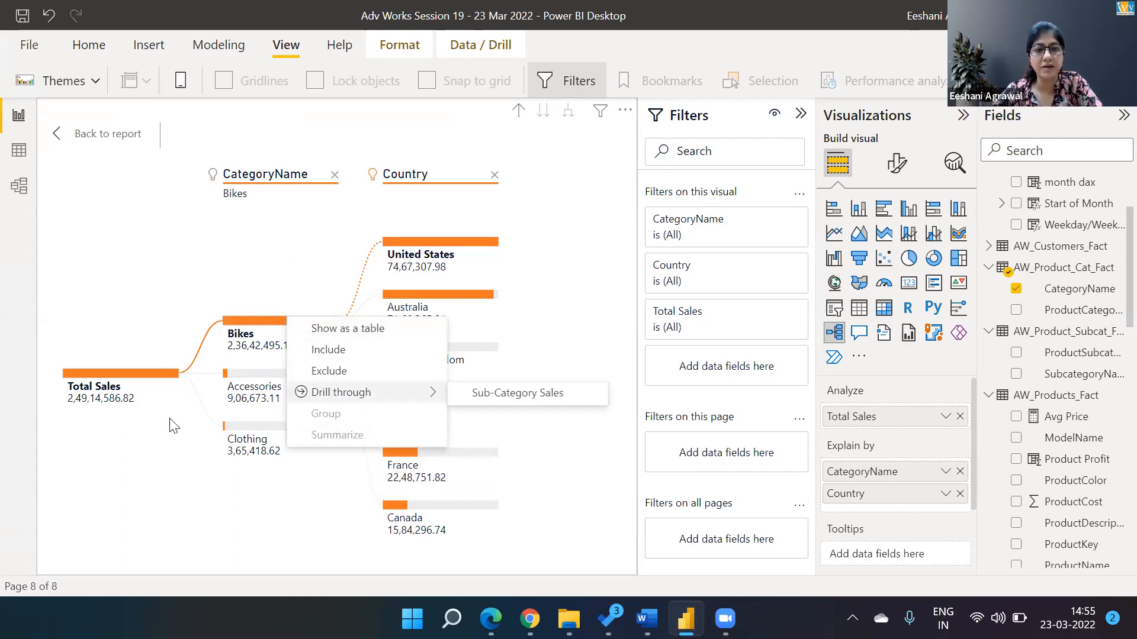
pyautogui.click(583, 324)
# - Clear the Country and CategoryName levels from the tree, and split Total Sales directly by Country
pyautogui.click(494, 176)
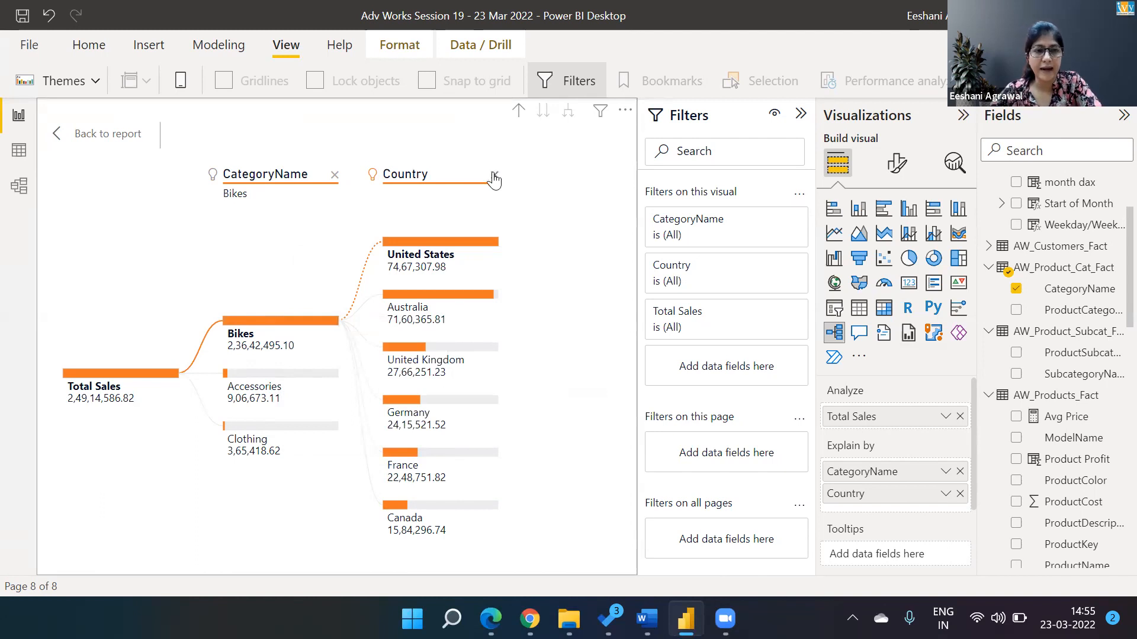
pyautogui.click(335, 176)
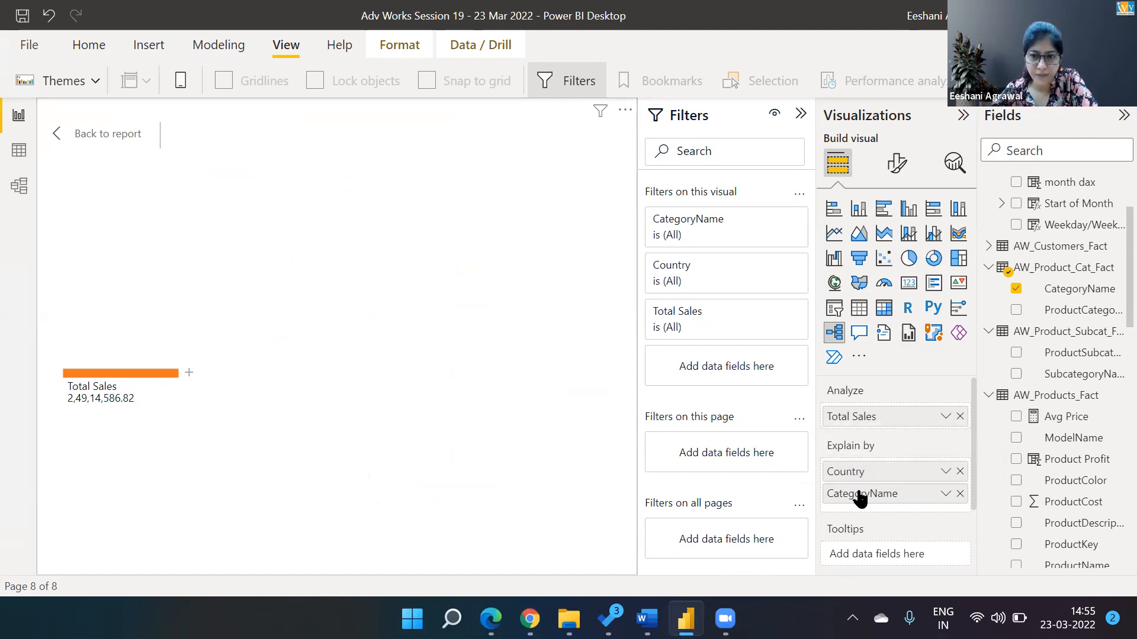
pyautogui.click(189, 372)
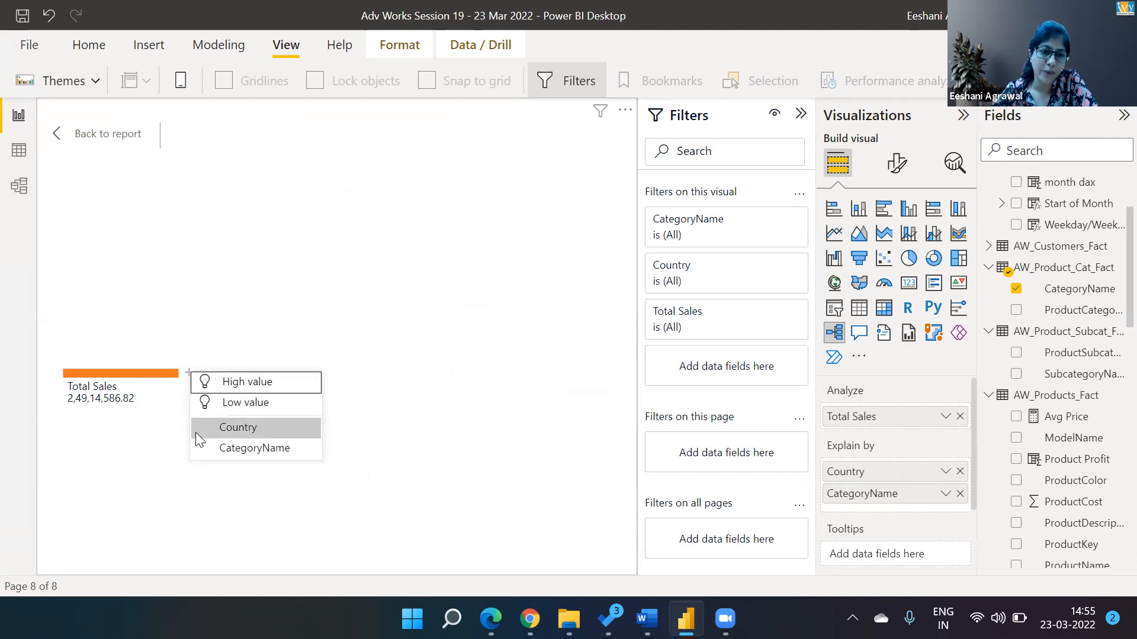
pyautogui.click(226, 429)
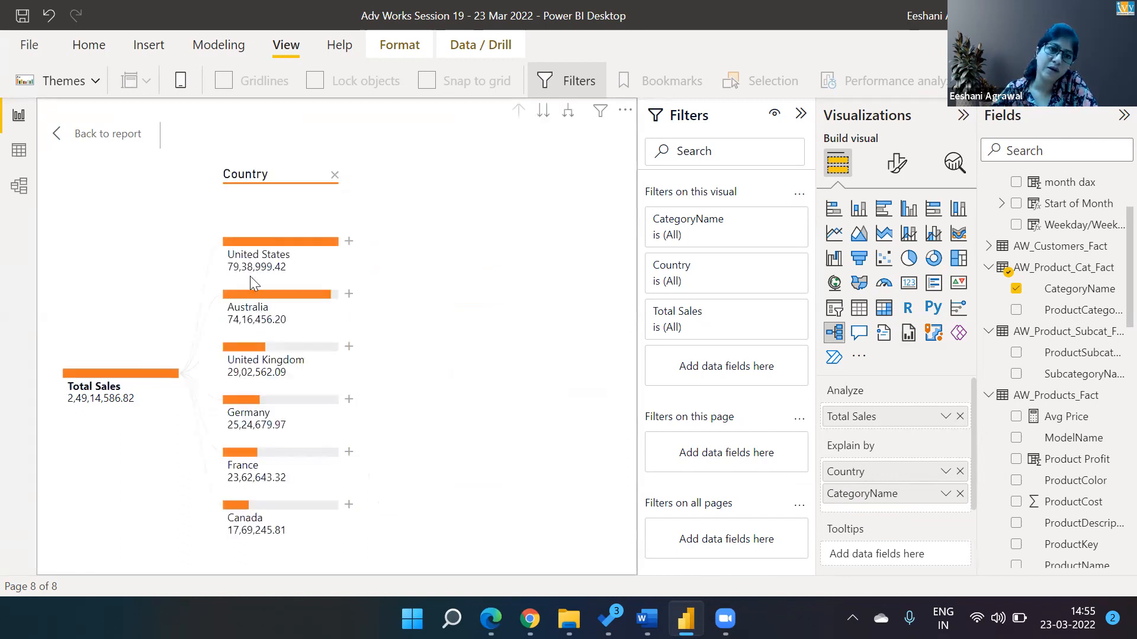
pyautogui.moveTo(303, 517)
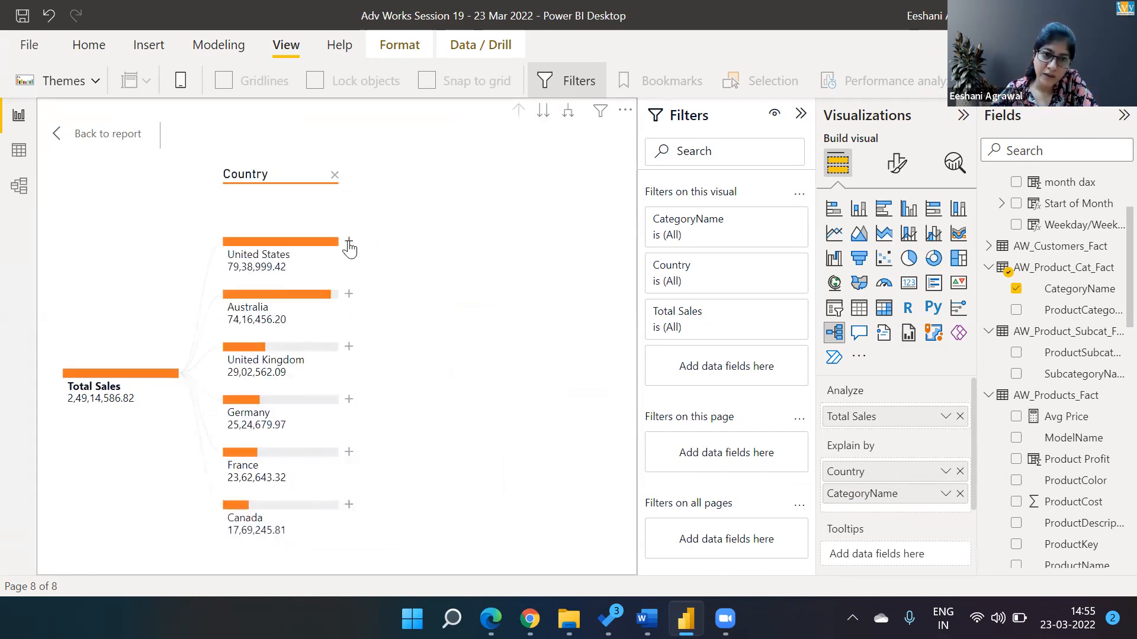
# - Break the United States down by CategoryName and compare its category breakdown with those of the other countries, through to Canada
pyautogui.click(348, 241)
pyautogui.click(401, 296)
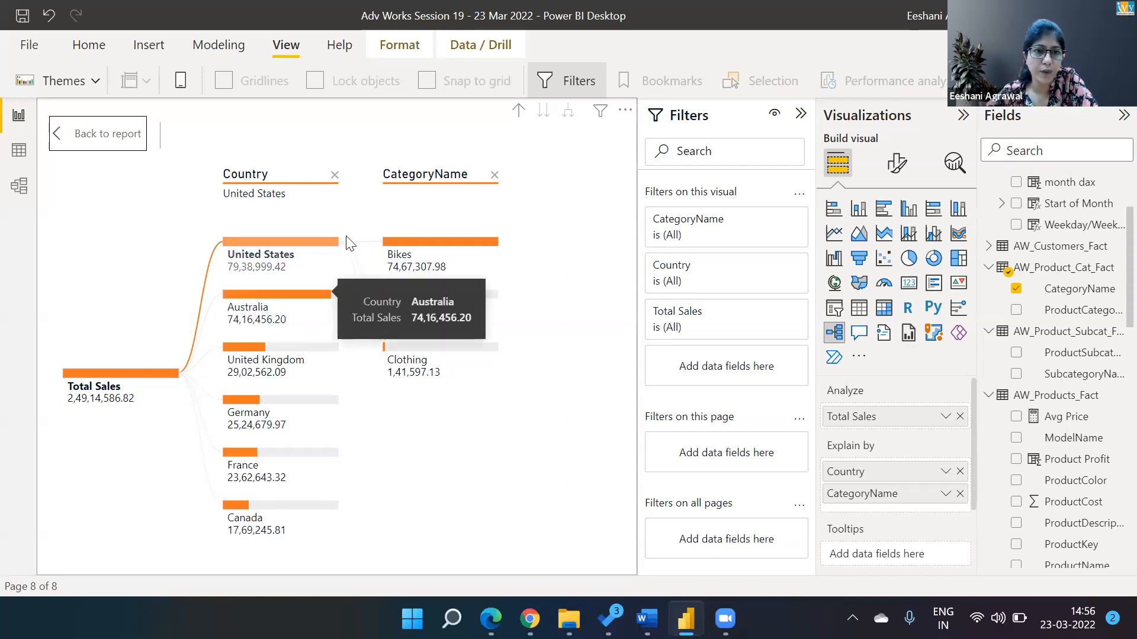
pyautogui.click(329, 305)
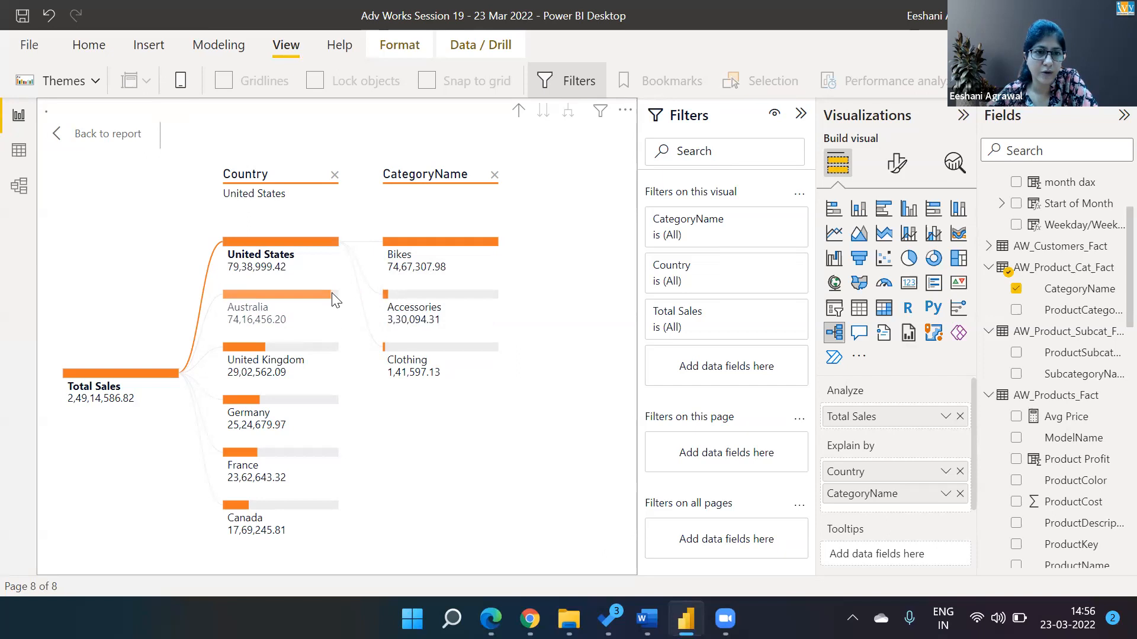
pyautogui.click(325, 355)
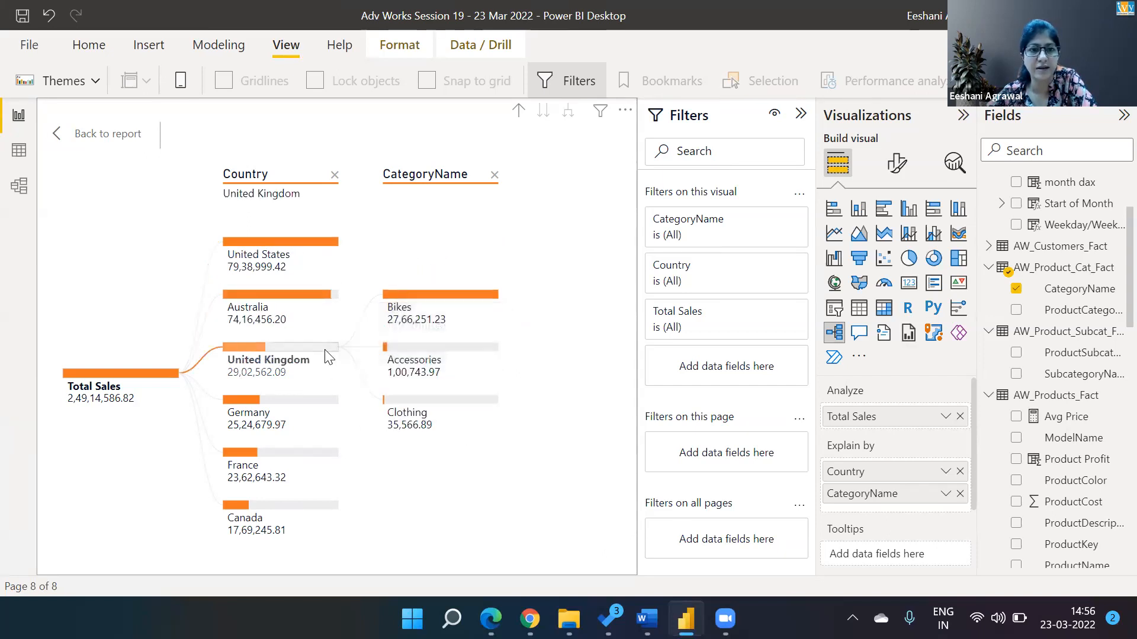
pyautogui.click(320, 399)
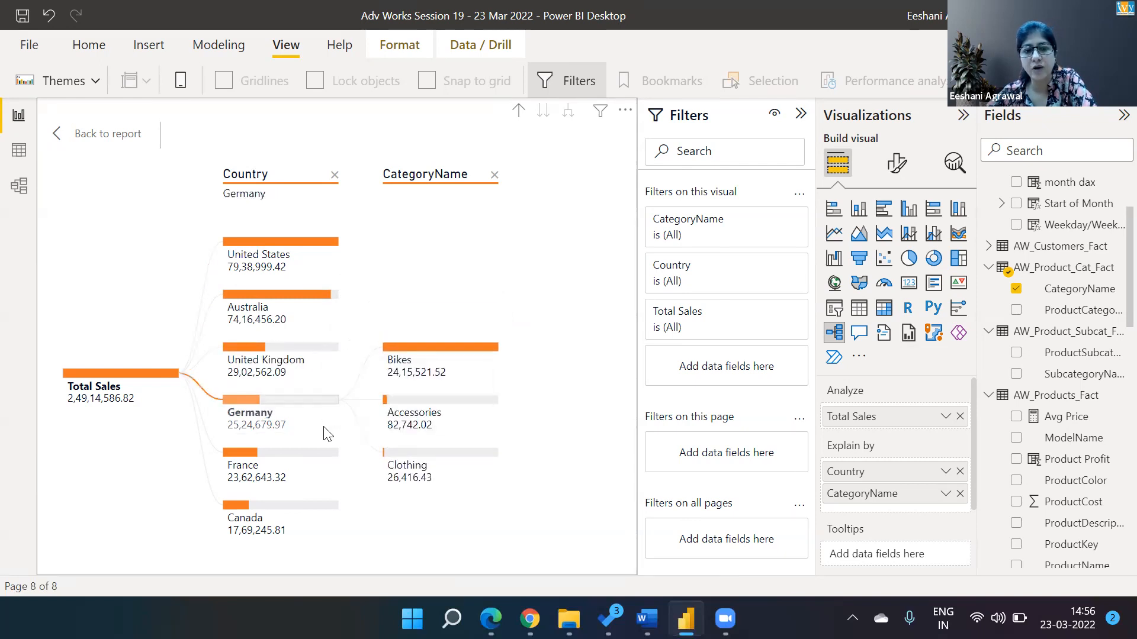
pyautogui.click(323, 449)
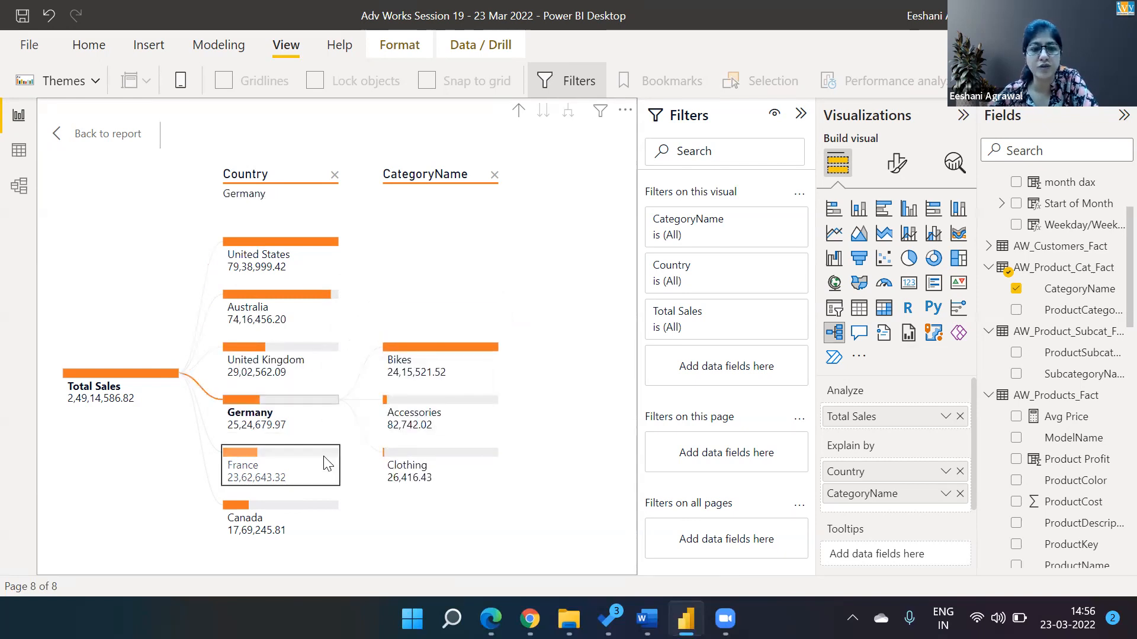
pyautogui.click(322, 503)
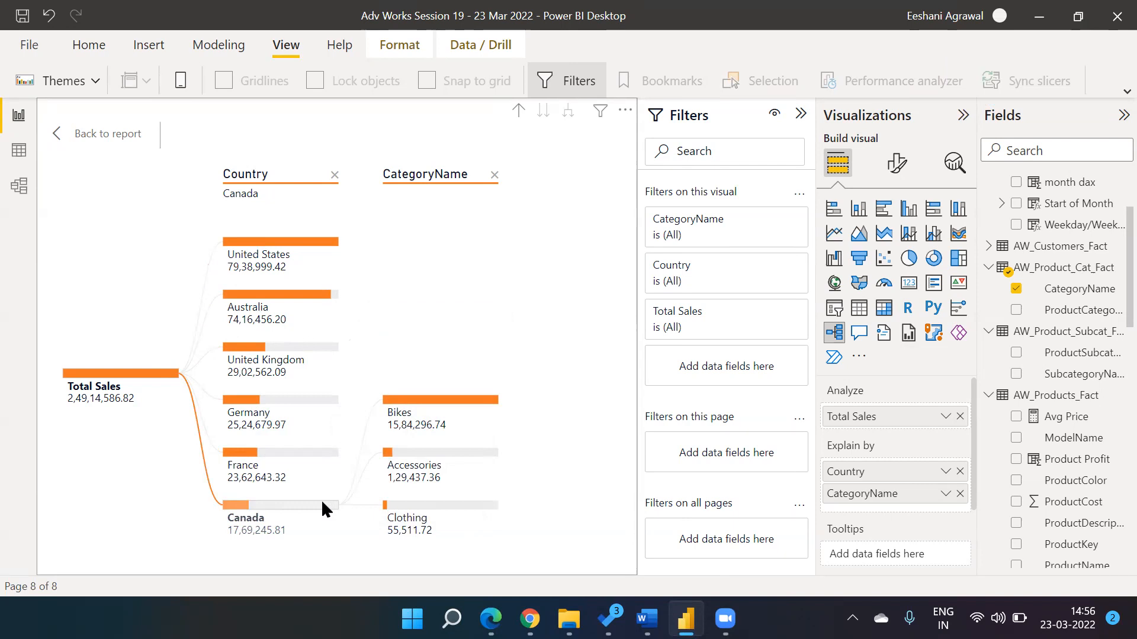
# - Clear both tree levels, then rebuild them by splitting Total Sales by Country and the United States by CategoryName
pyautogui.click(495, 176)
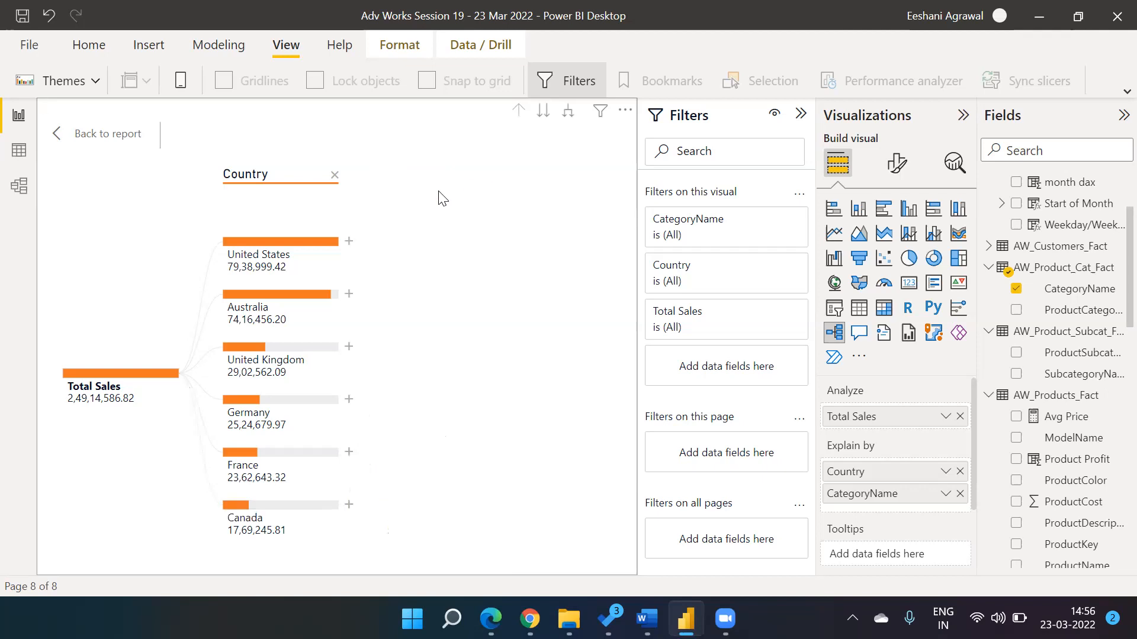
pyautogui.click(335, 175)
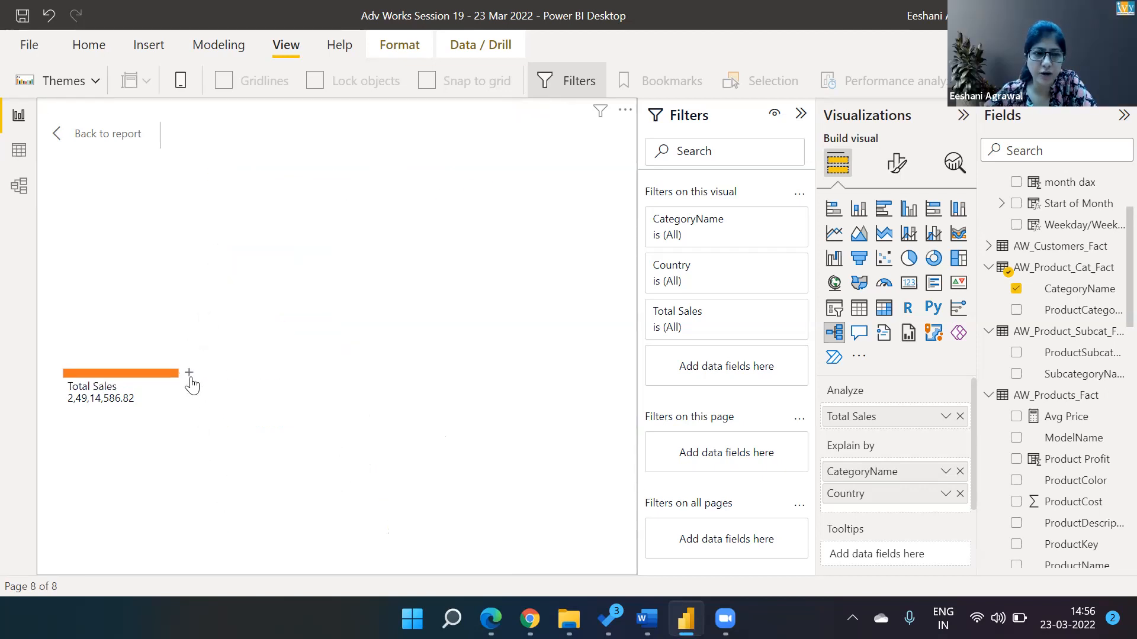
pyautogui.click(190, 377)
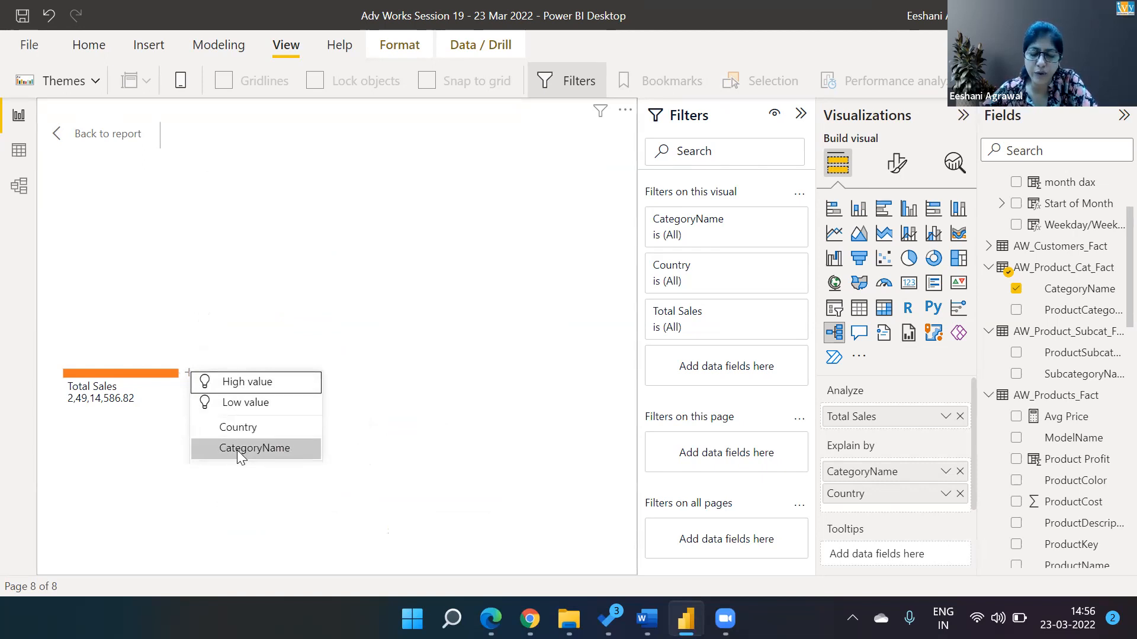
pyautogui.click(233, 431)
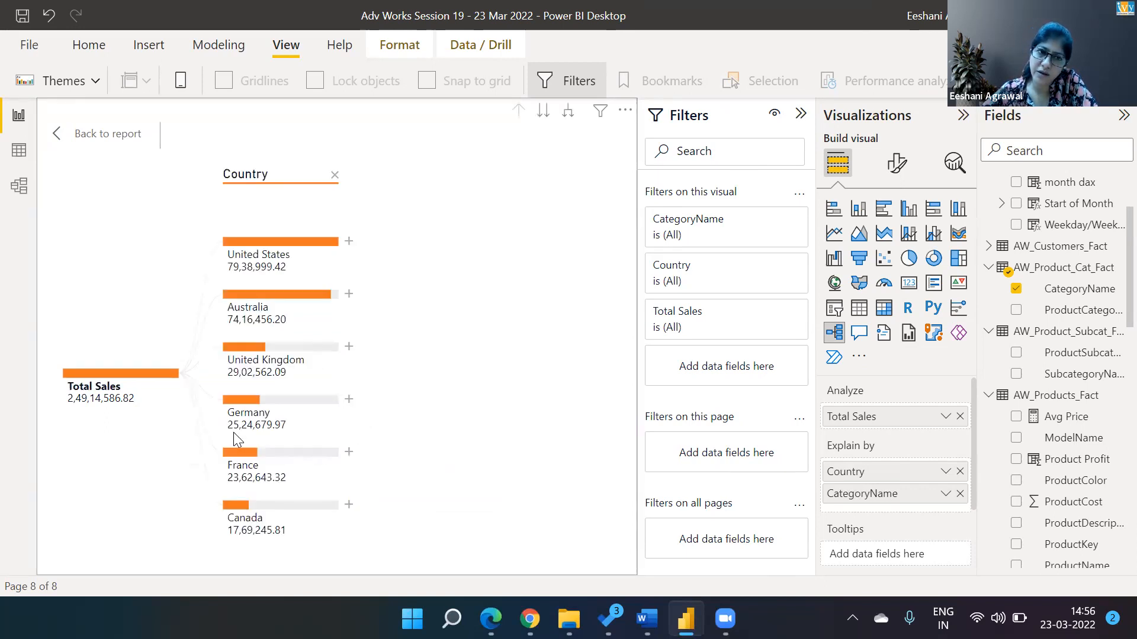
pyautogui.click(349, 240)
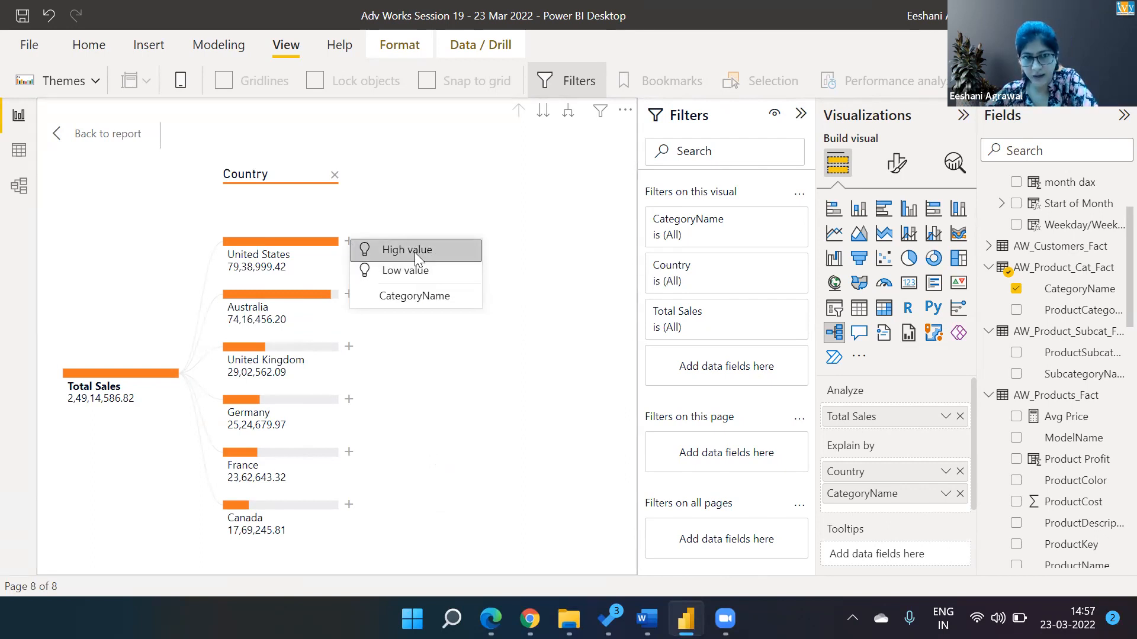
pyautogui.click(418, 294)
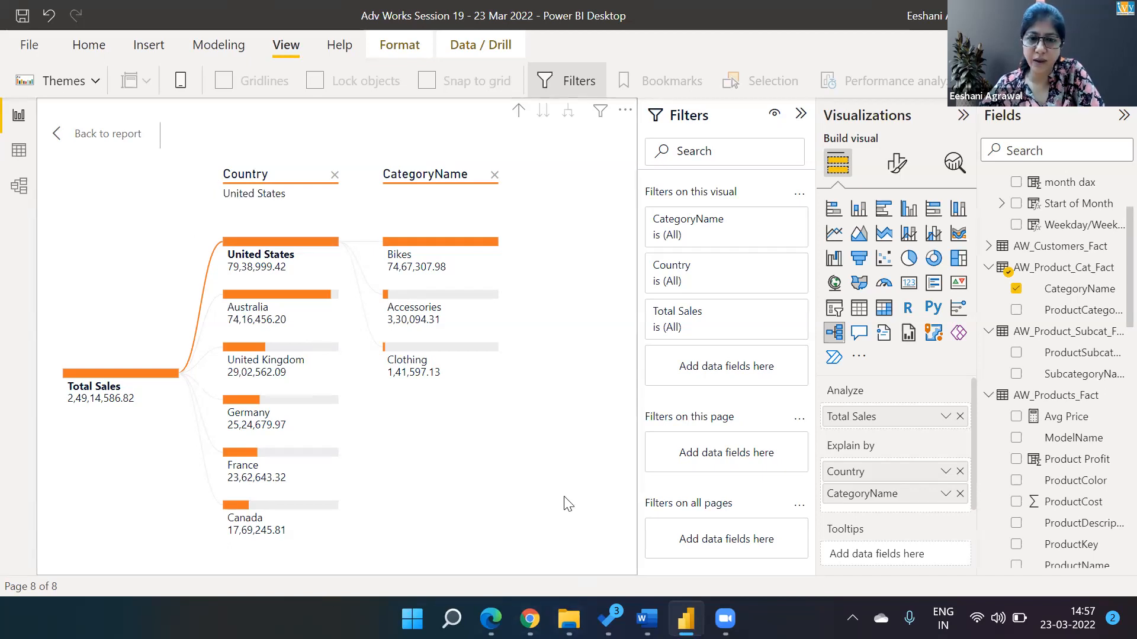
# - Take the tree out of focus mode and back in, and look through the gallery of additional Power BI visuals
pyautogui.click(116, 140)
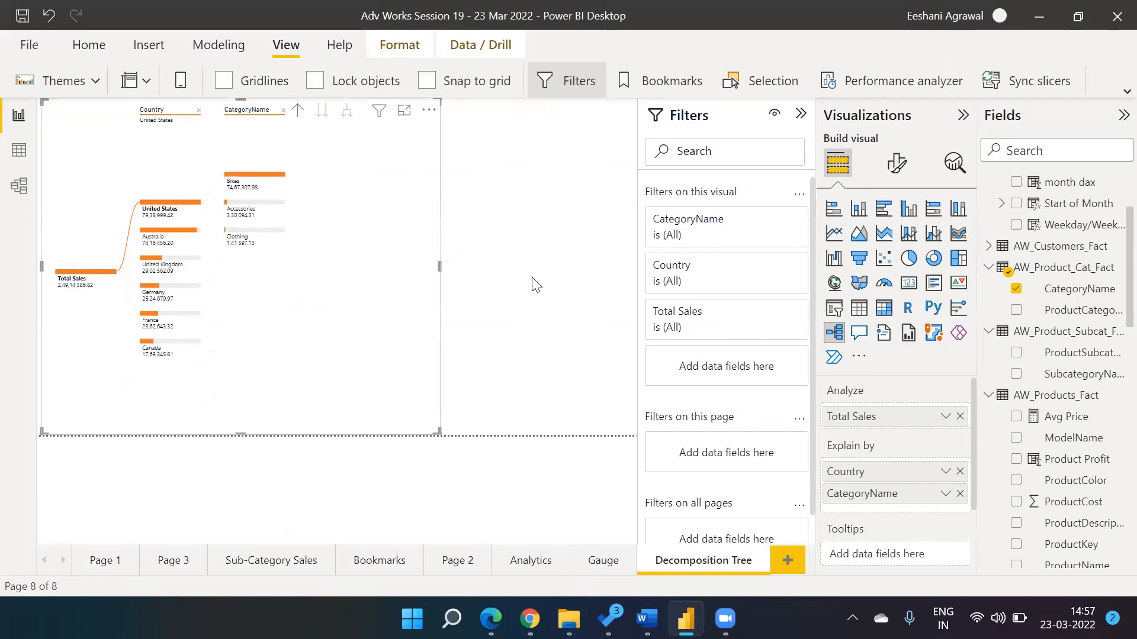
pyautogui.click(403, 110)
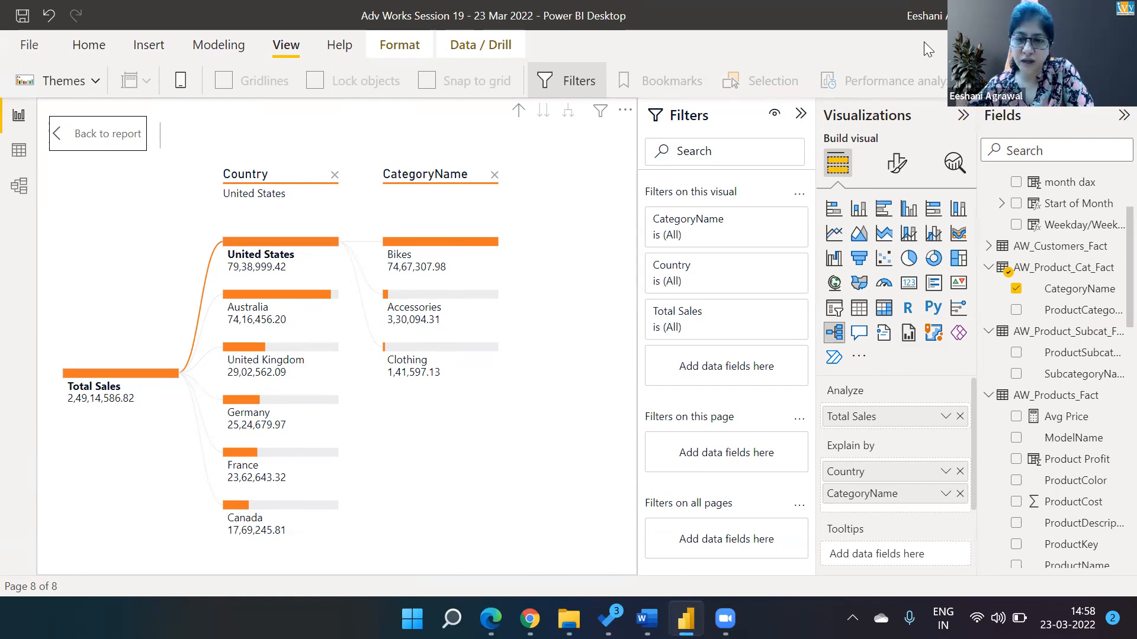
pyautogui.click(858, 359)
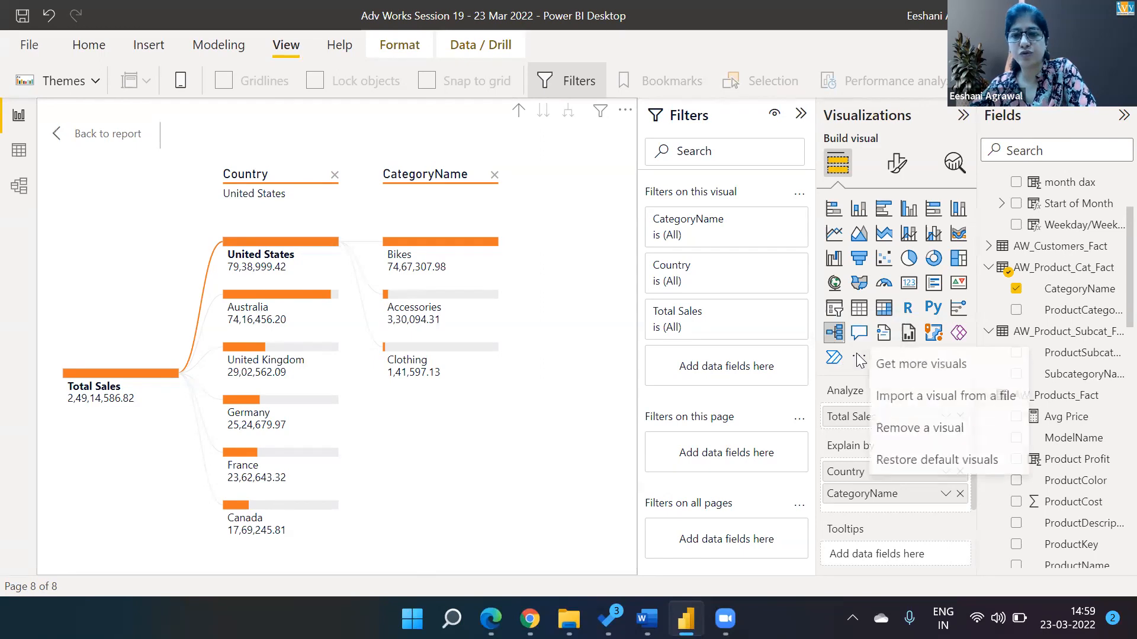
pyautogui.click(892, 365)
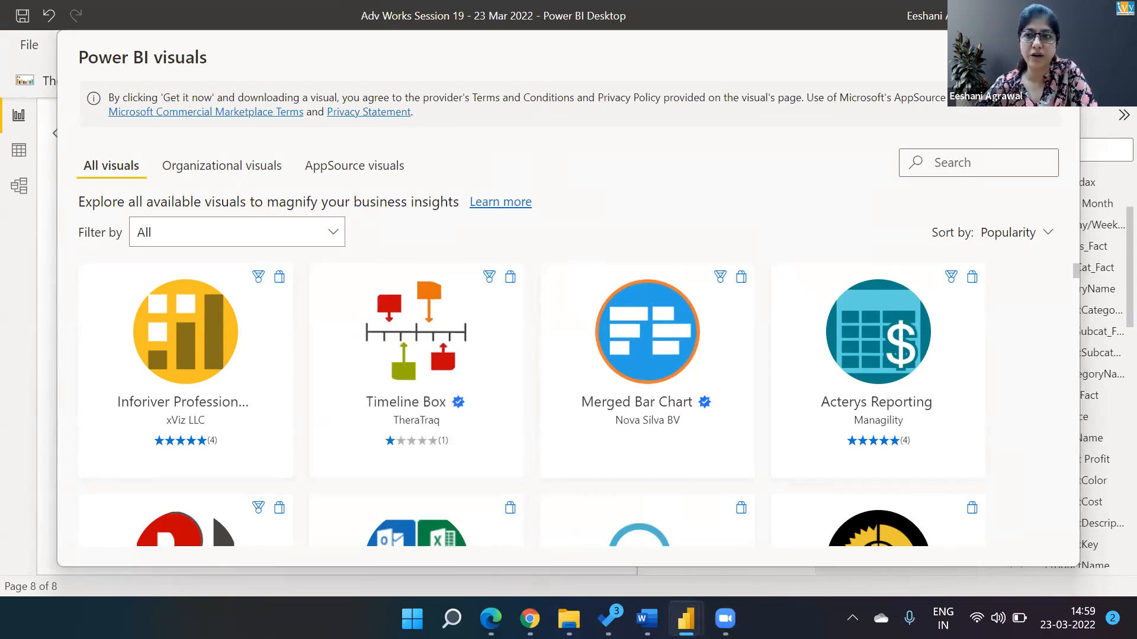
pyautogui.click(1056, 57)
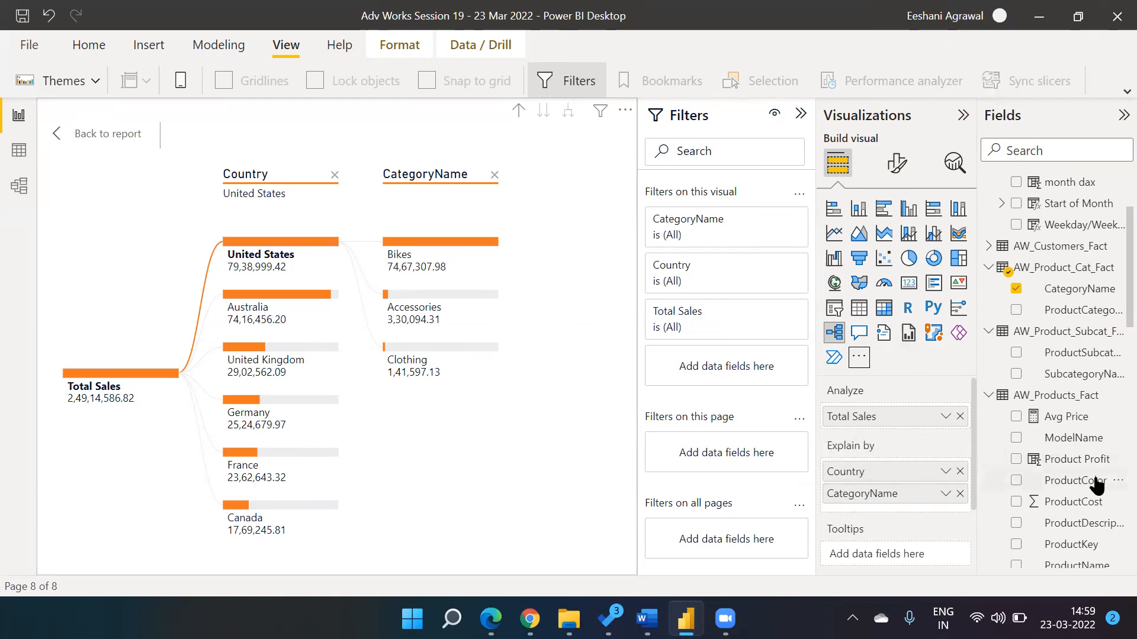
# - Add ProductColor from AW_Products_Fact to the tree's explain-by fields
pyautogui.click(947, 494)
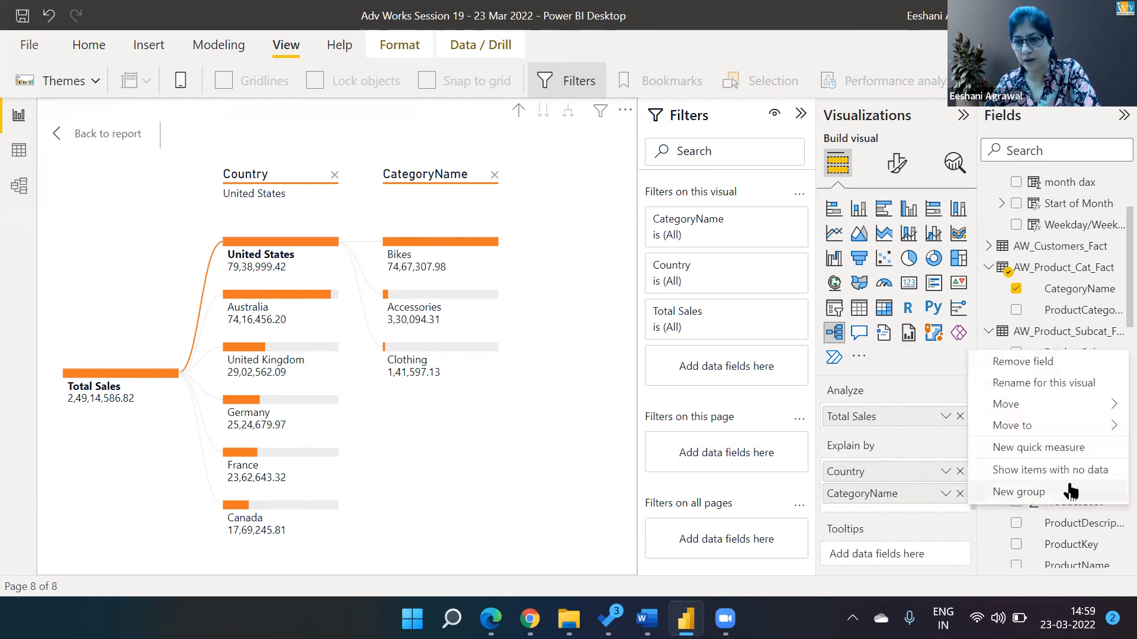
pyautogui.click(997, 529)
pyautogui.doubleClick(1065, 523)
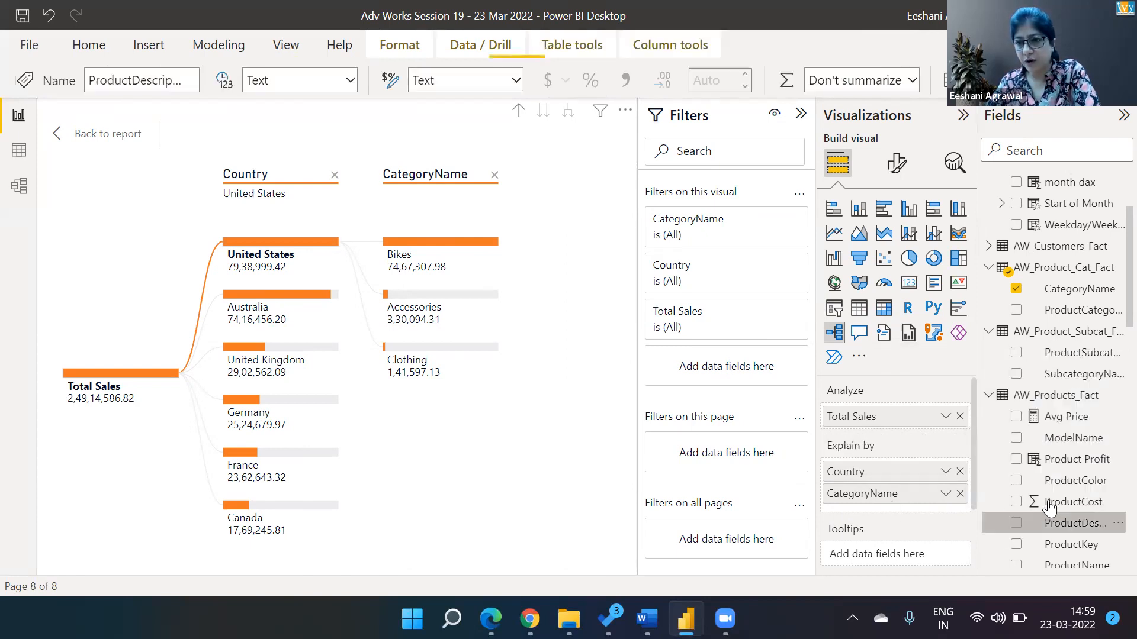
pyautogui.click(1059, 483)
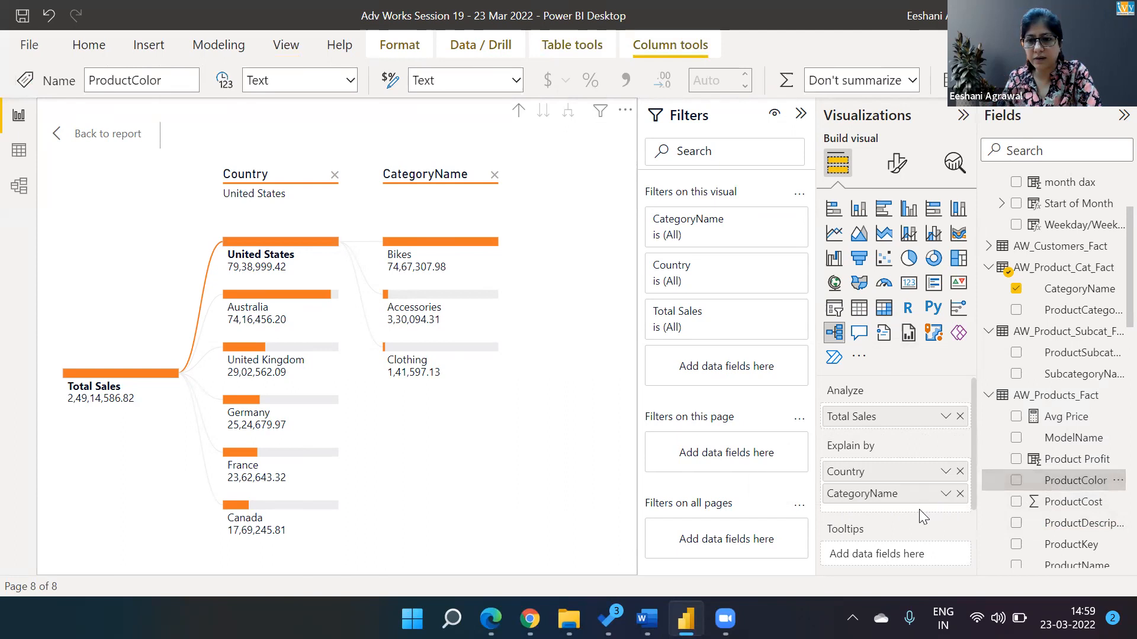
pyautogui.click(1016, 482)
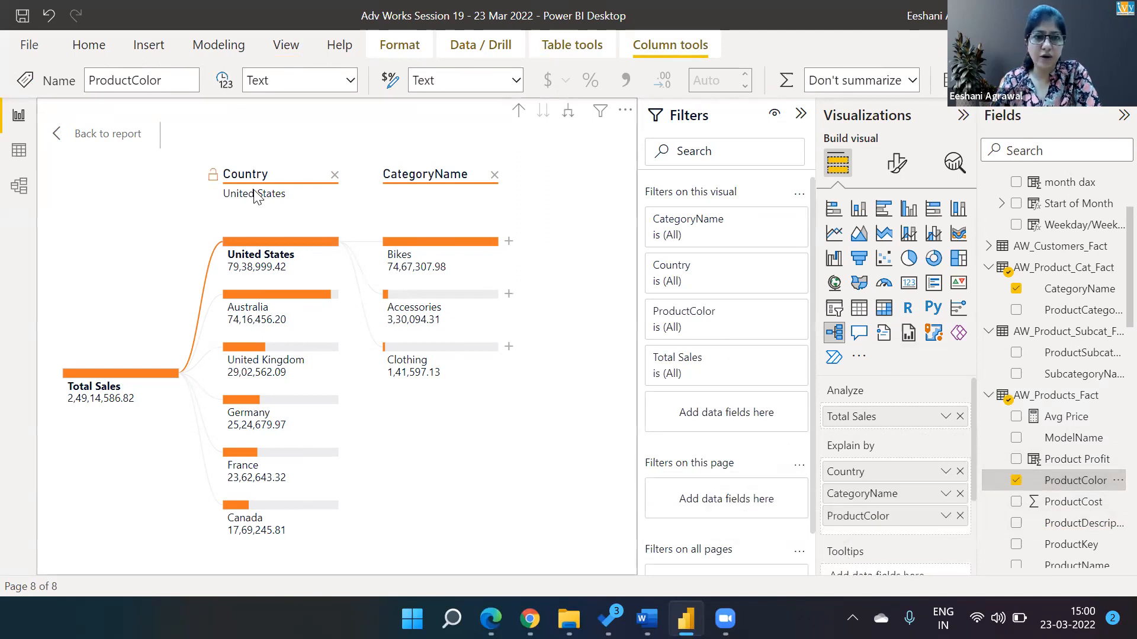
# - Split the United States' Bikes by high value and compare the resulting product colour breakdown with that of Clothing
pyautogui.click(508, 242)
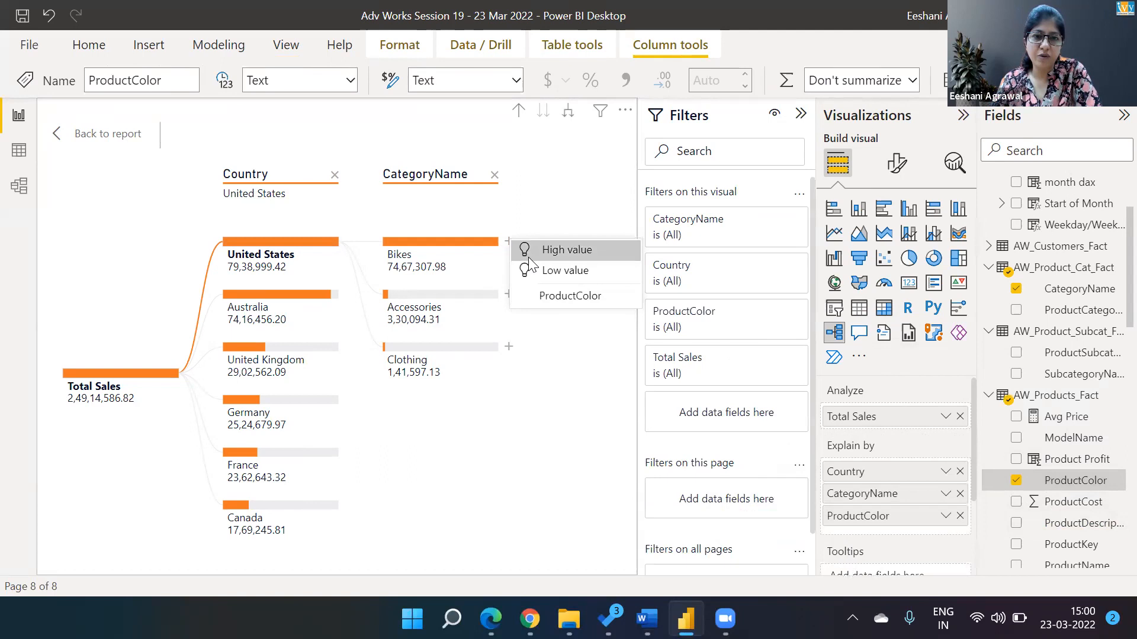
pyautogui.click(529, 257)
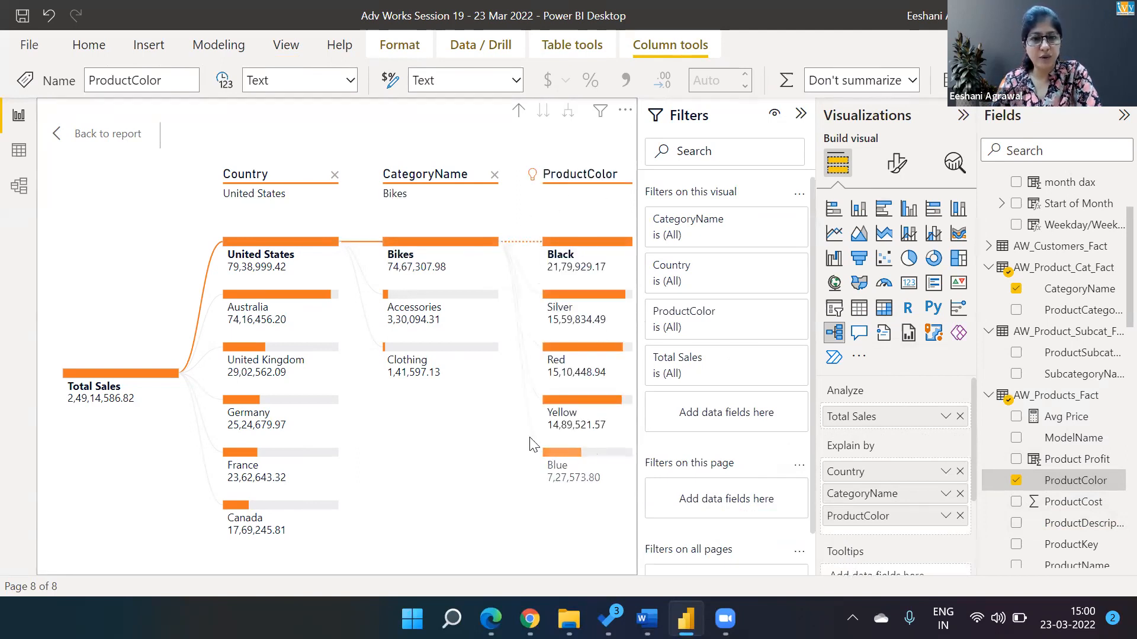
pyautogui.click(497, 349)
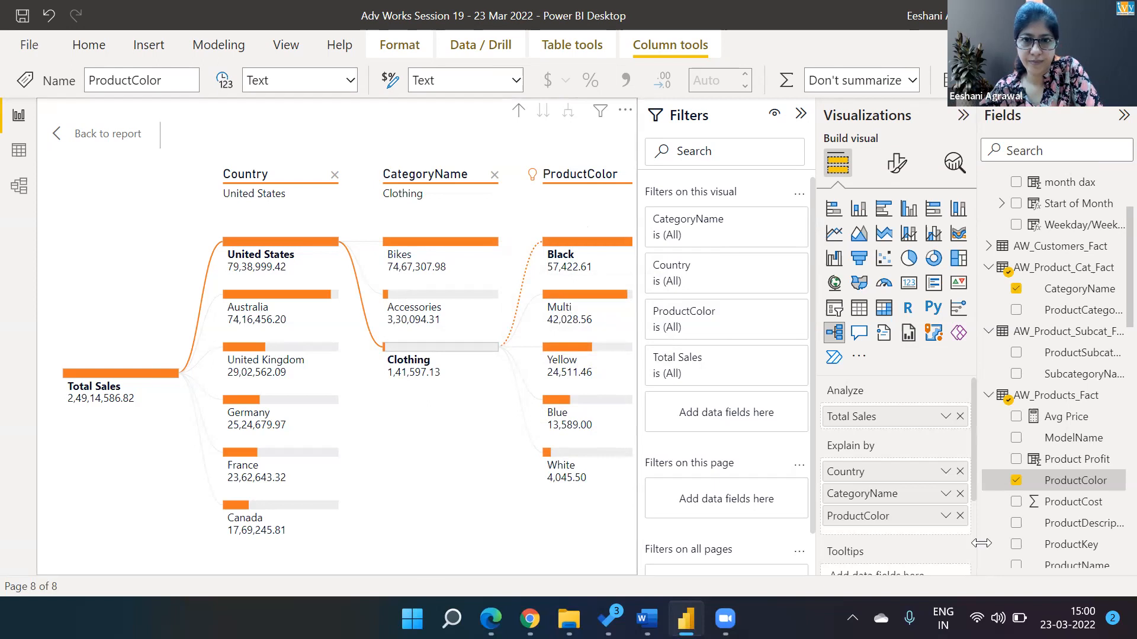
# - Remove ProductColor and CategoryName from the explain-by fields, and add CategoryName again below Country
pyautogui.click(1016, 480)
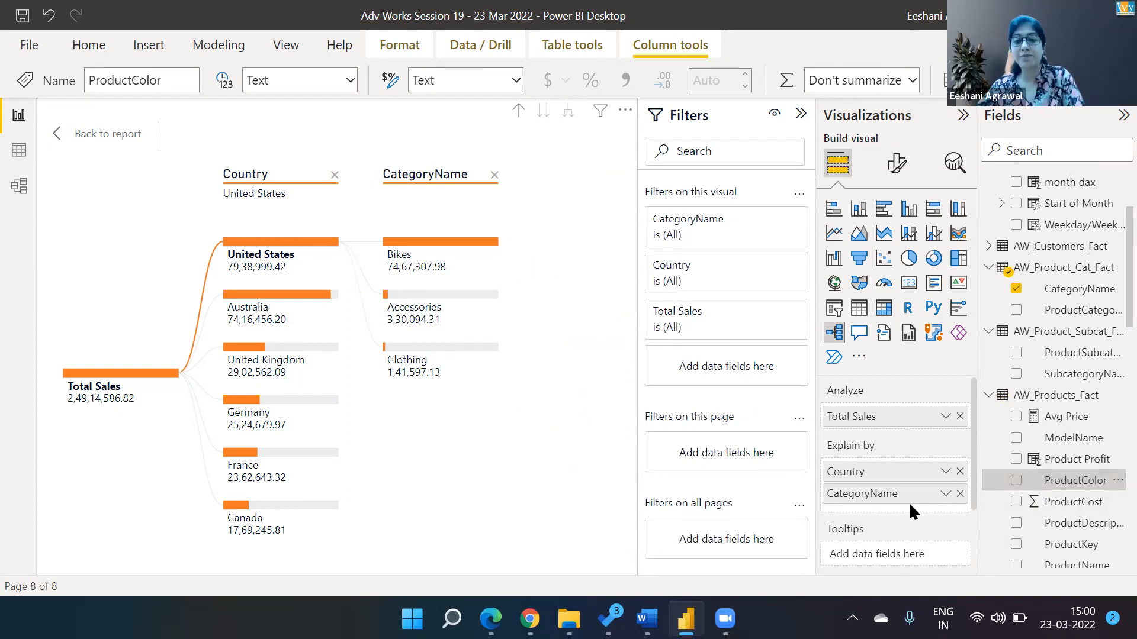
pyautogui.click(959, 495)
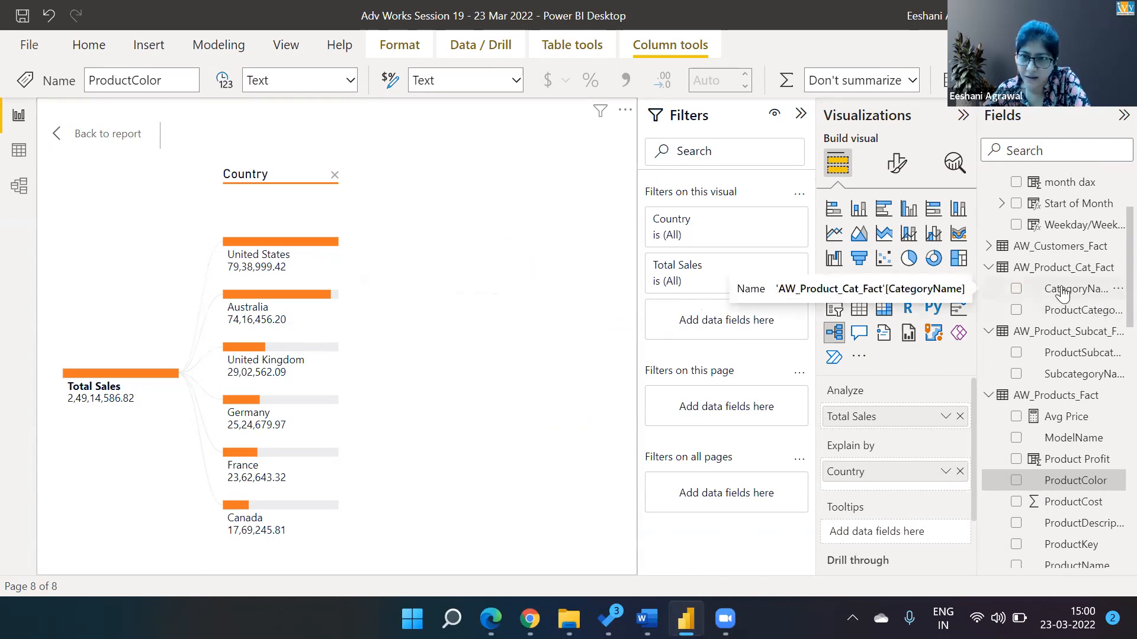
pyautogui.moveTo(1063, 291); pyautogui.dragTo(901, 491)
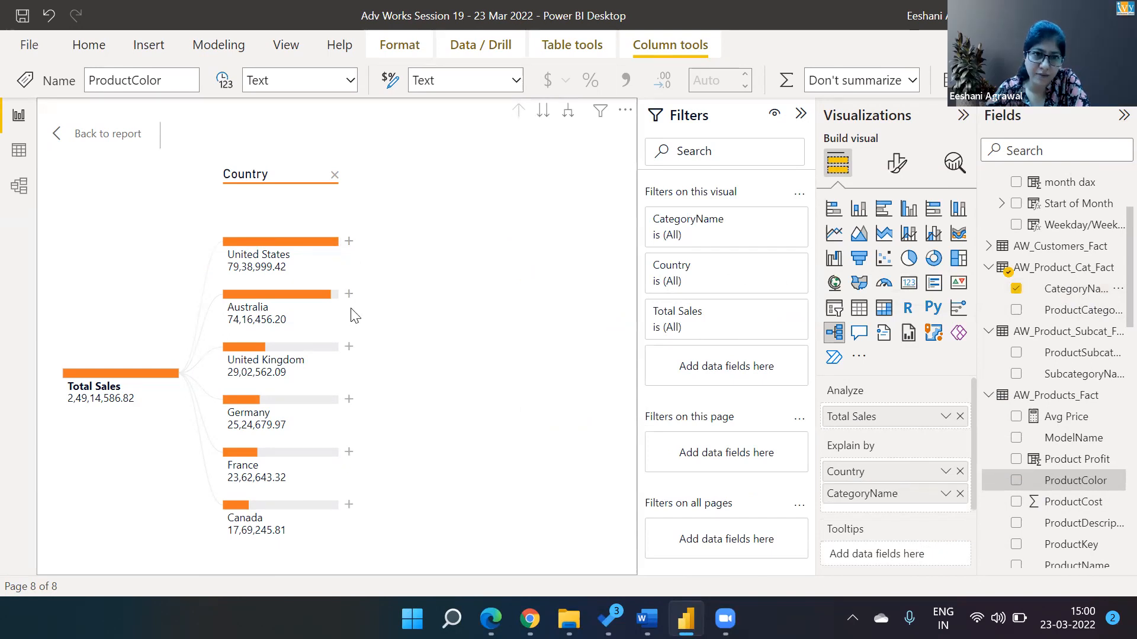
# - Break Canada down by CategoryName and switch to the category breakdown of France
pyautogui.click(348, 504)
pyautogui.click(383, 557)
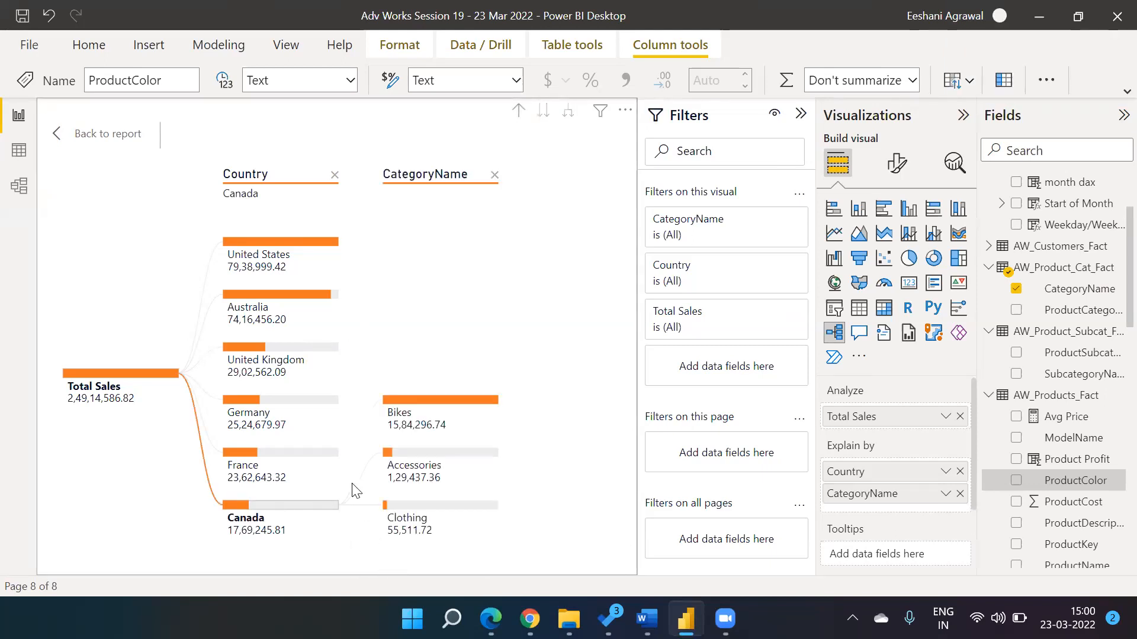
pyautogui.press('Tab')
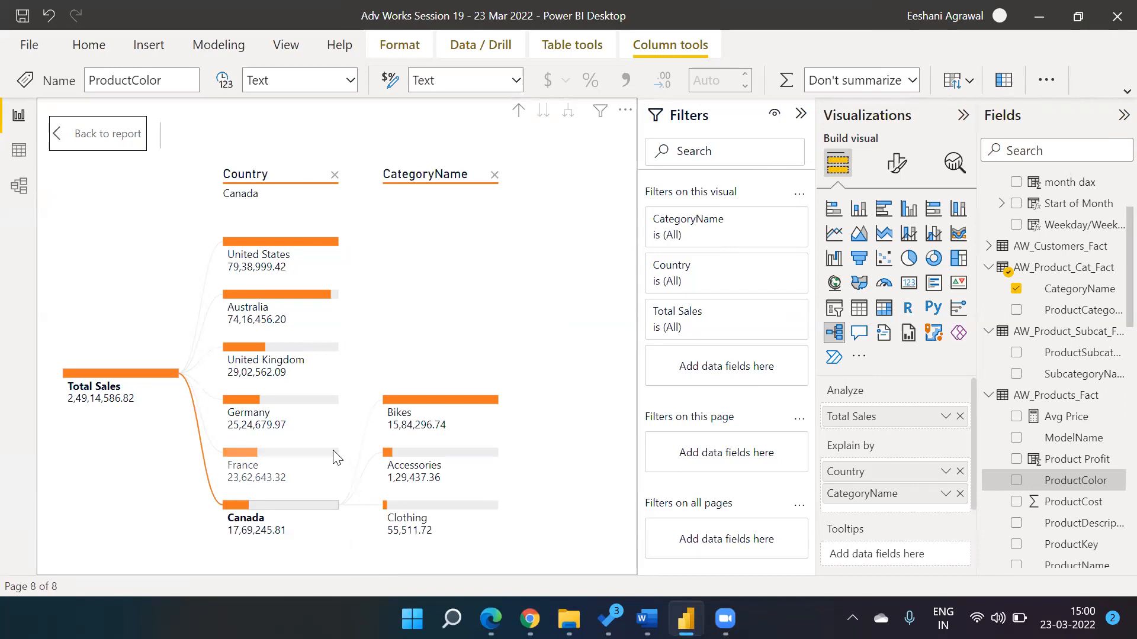
pyautogui.click(338, 455)
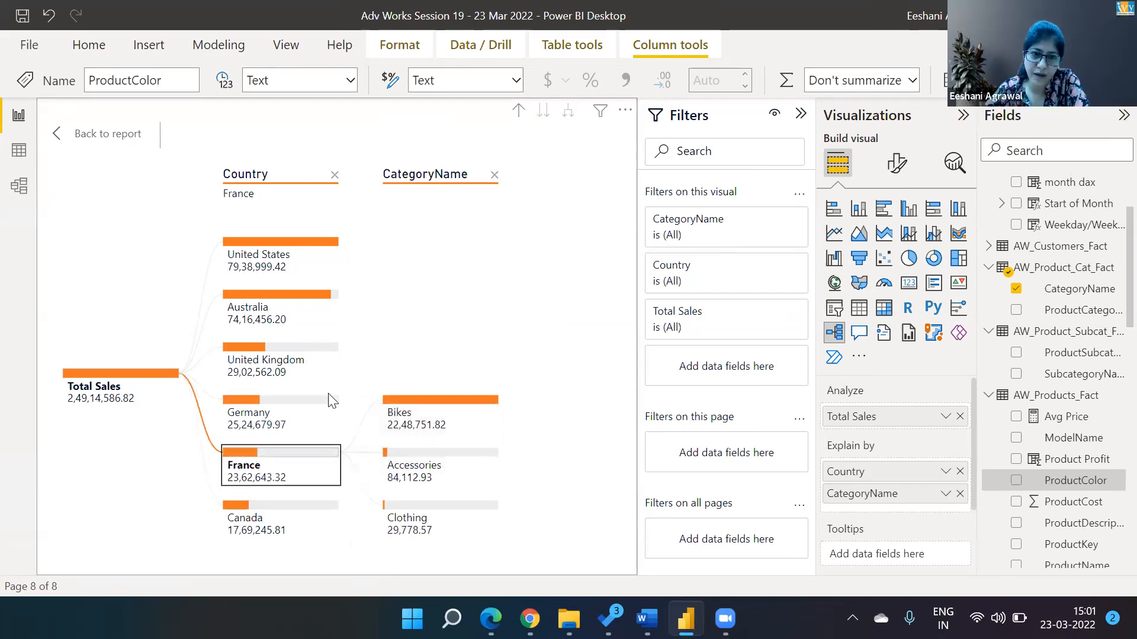